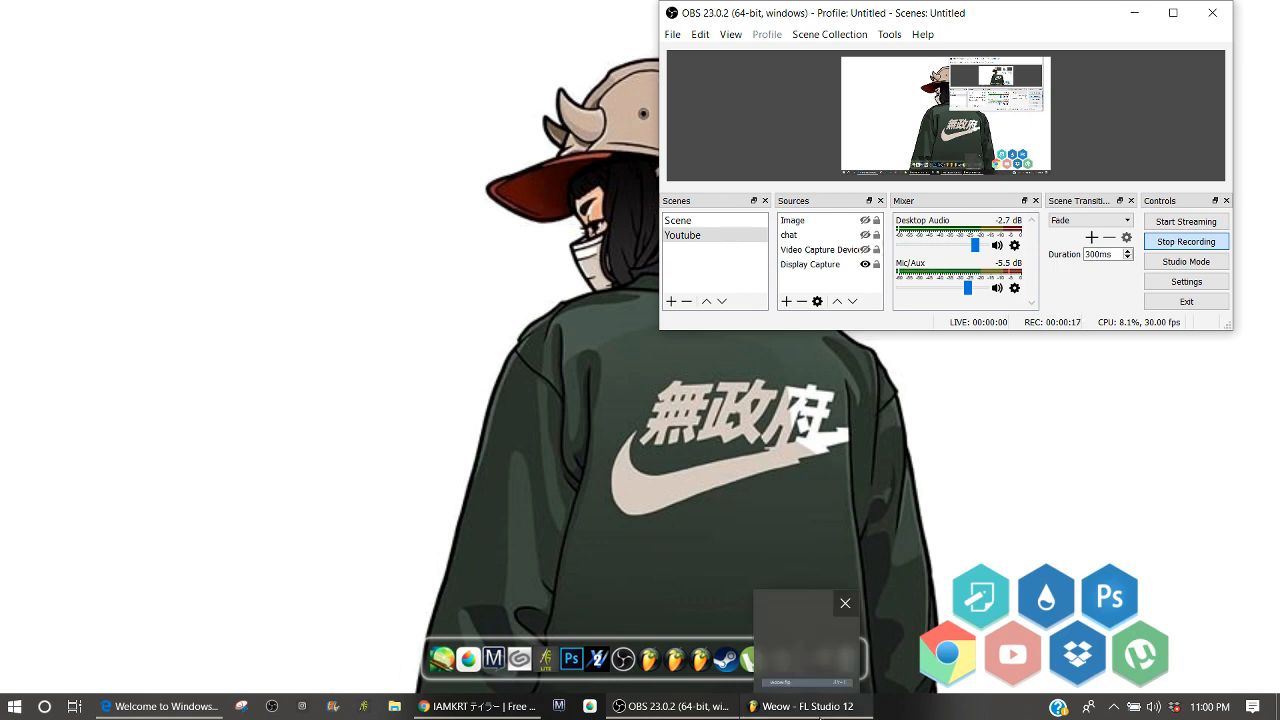
# Switch to FL Studio and close the Fruity parametric EQ 2 windows of 70s saw and sine rhodes.
pyautogui.click(808, 709)
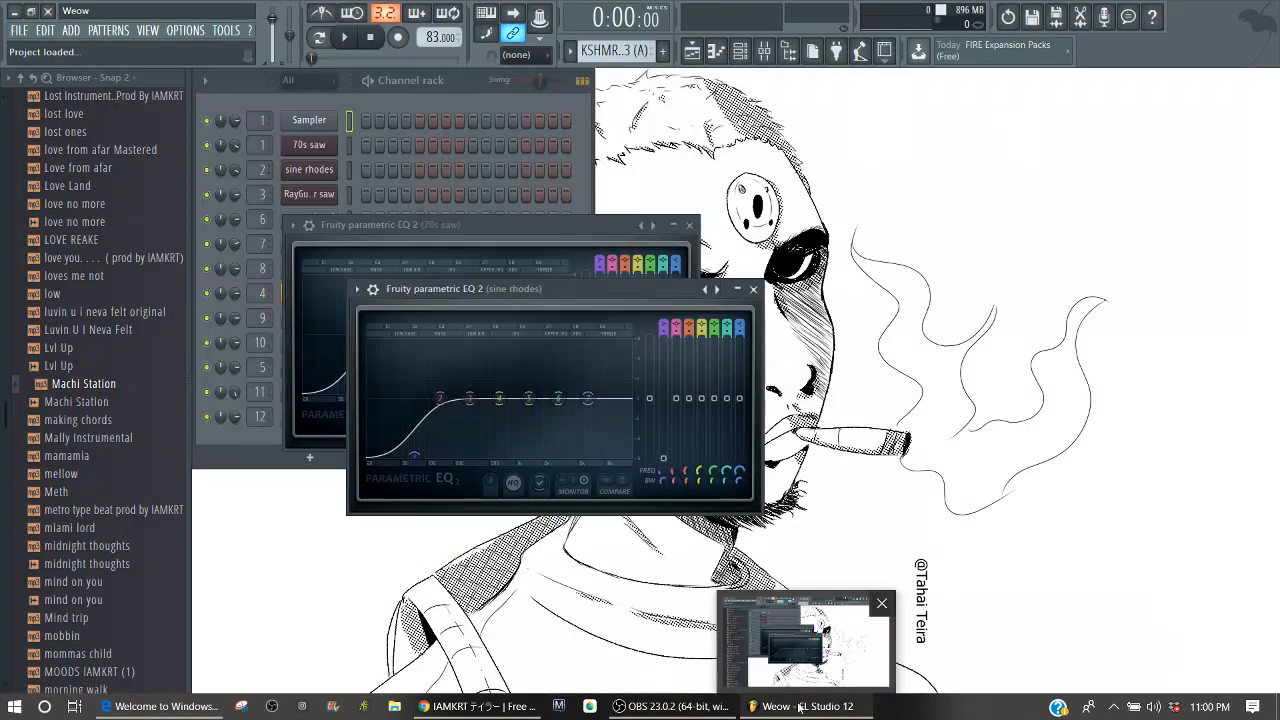
pyautogui.click(689, 225)
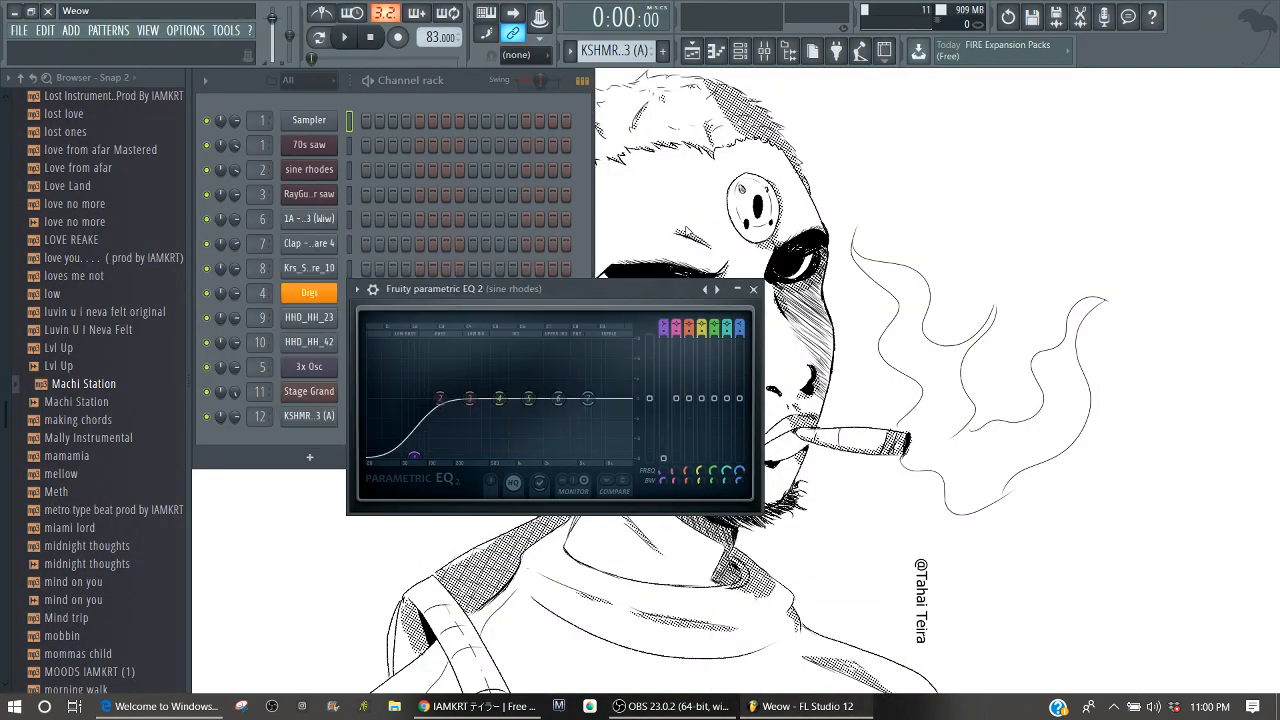
pyautogui.click(753, 289)
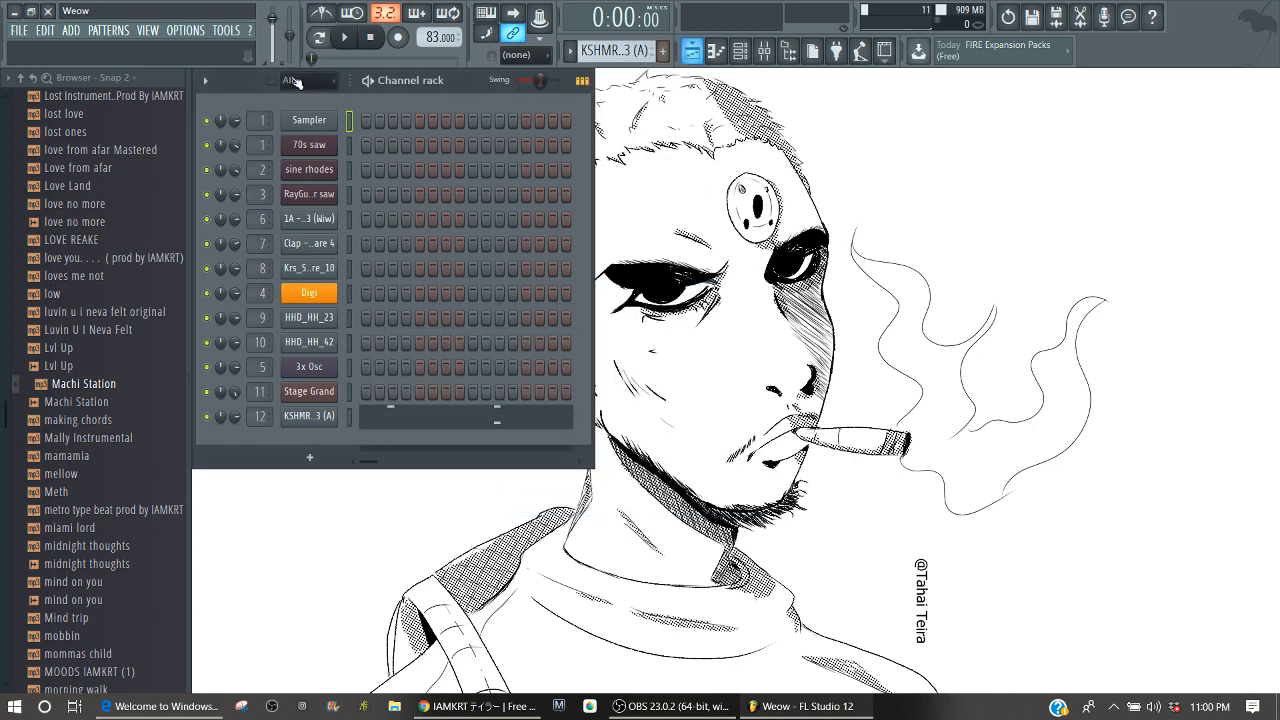
# Set the FL Studio ASIO driver's buffer length to 2048 in the audio settings and close the settings.
pyautogui.click(186, 31)
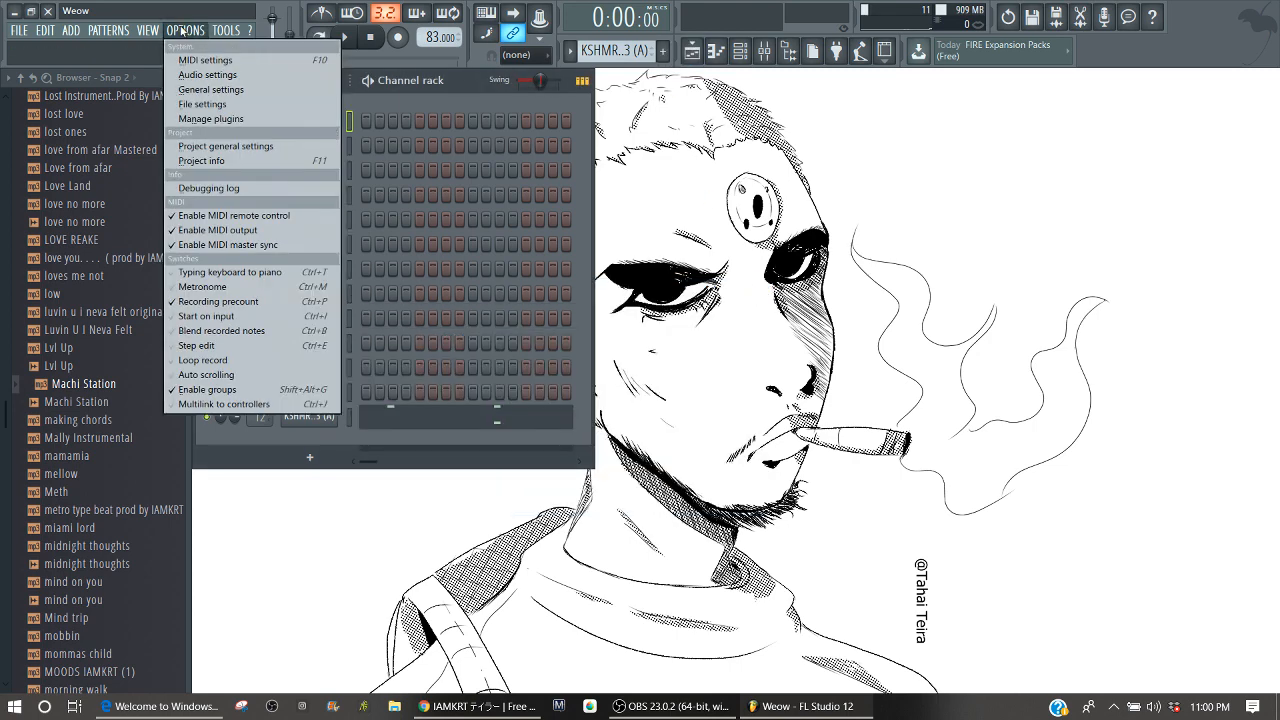
pyautogui.click(220, 76)
pyautogui.click(592, 178)
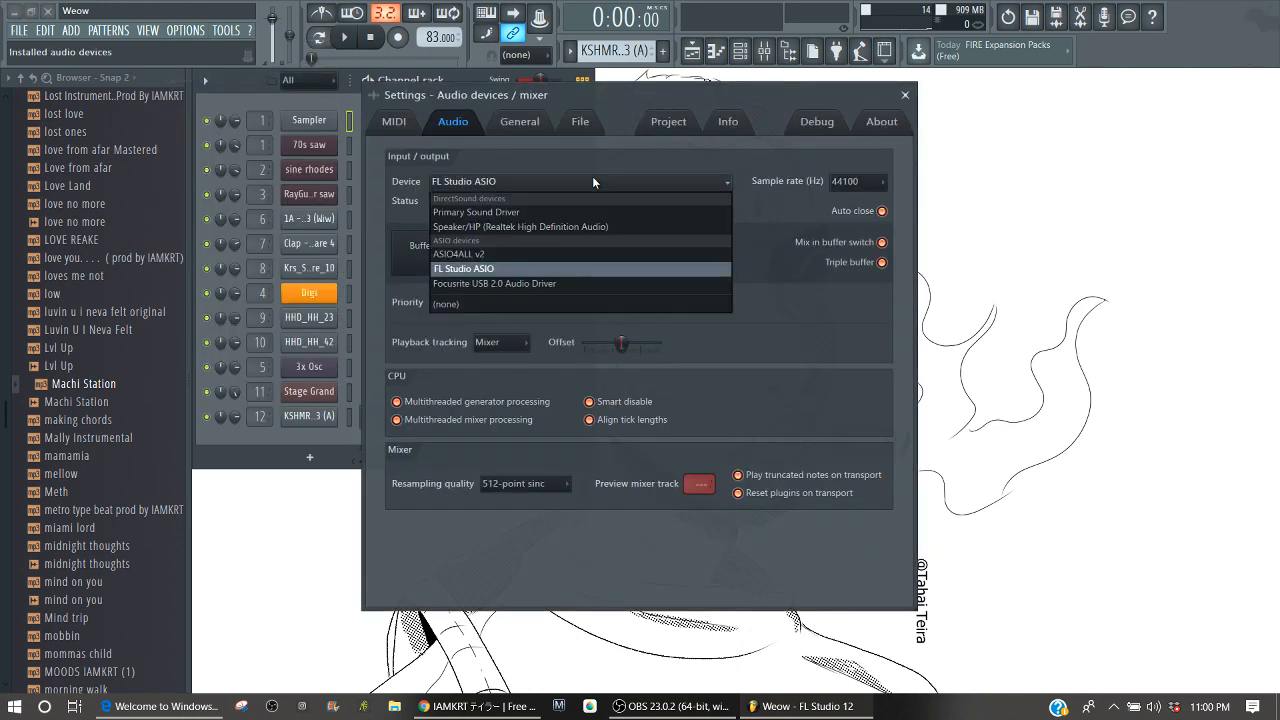
pyautogui.click(576, 176)
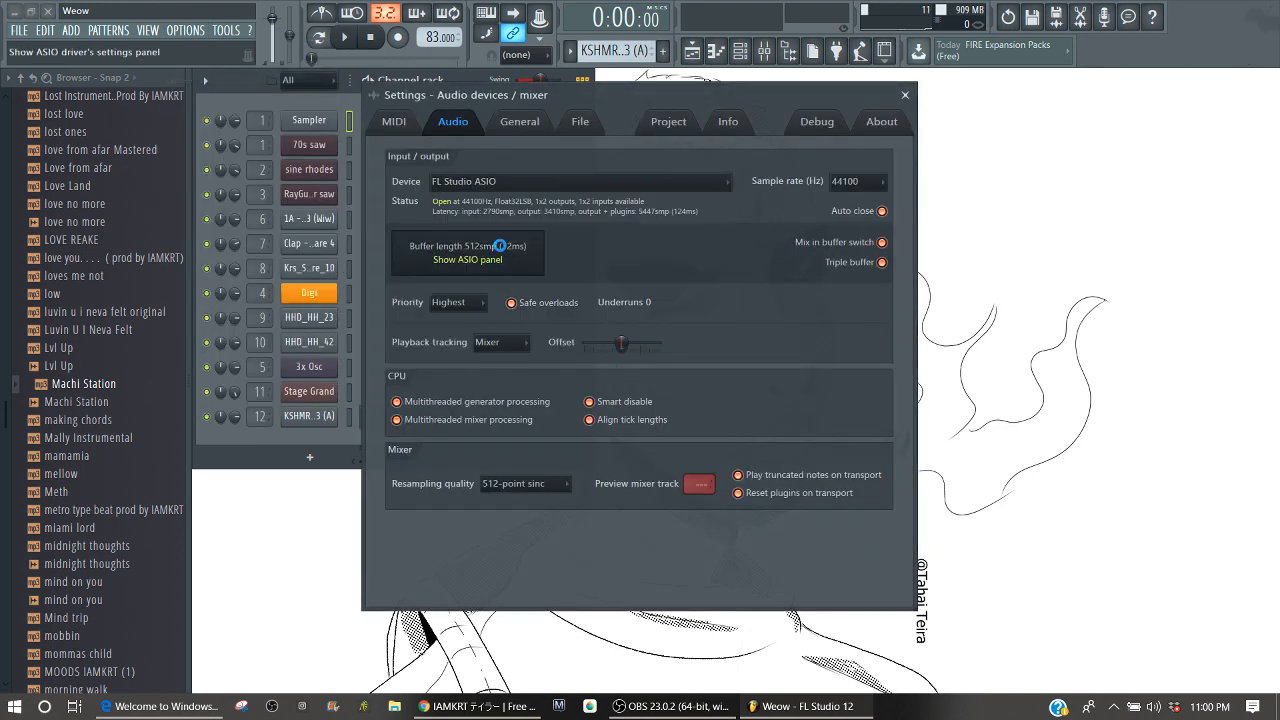
pyautogui.click(499, 246)
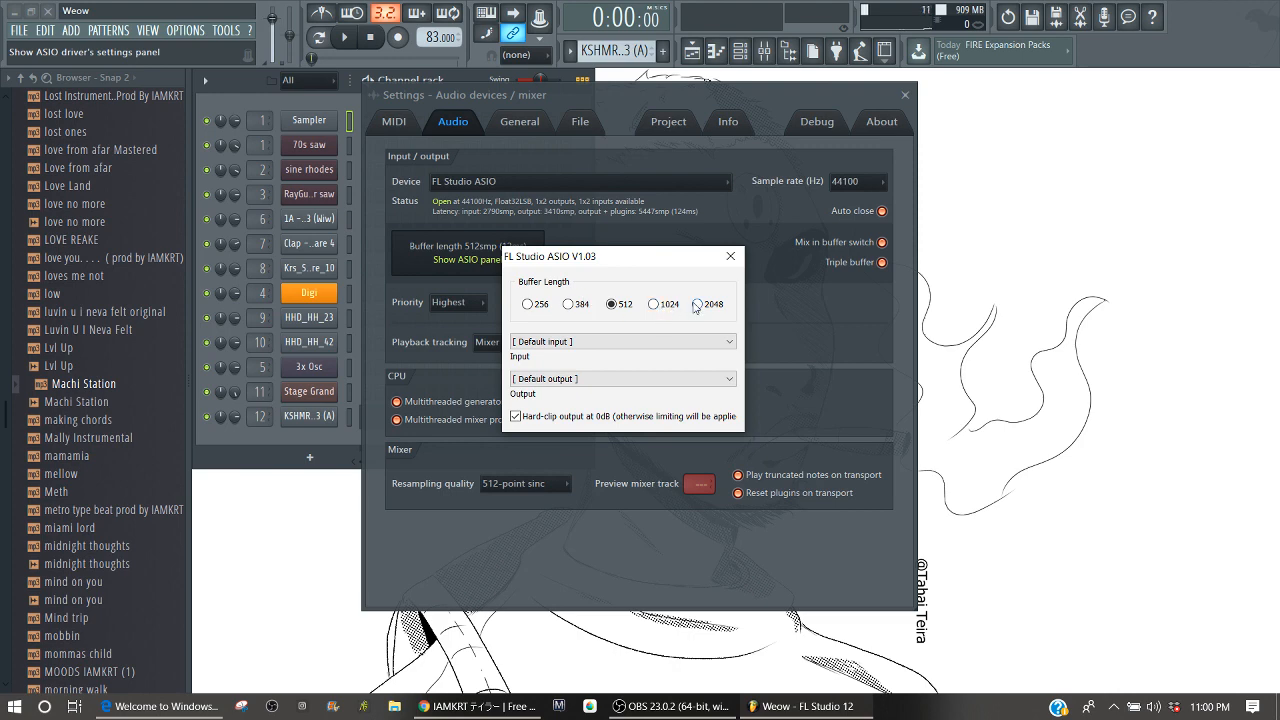
pyautogui.click(731, 257)
pyautogui.click(907, 96)
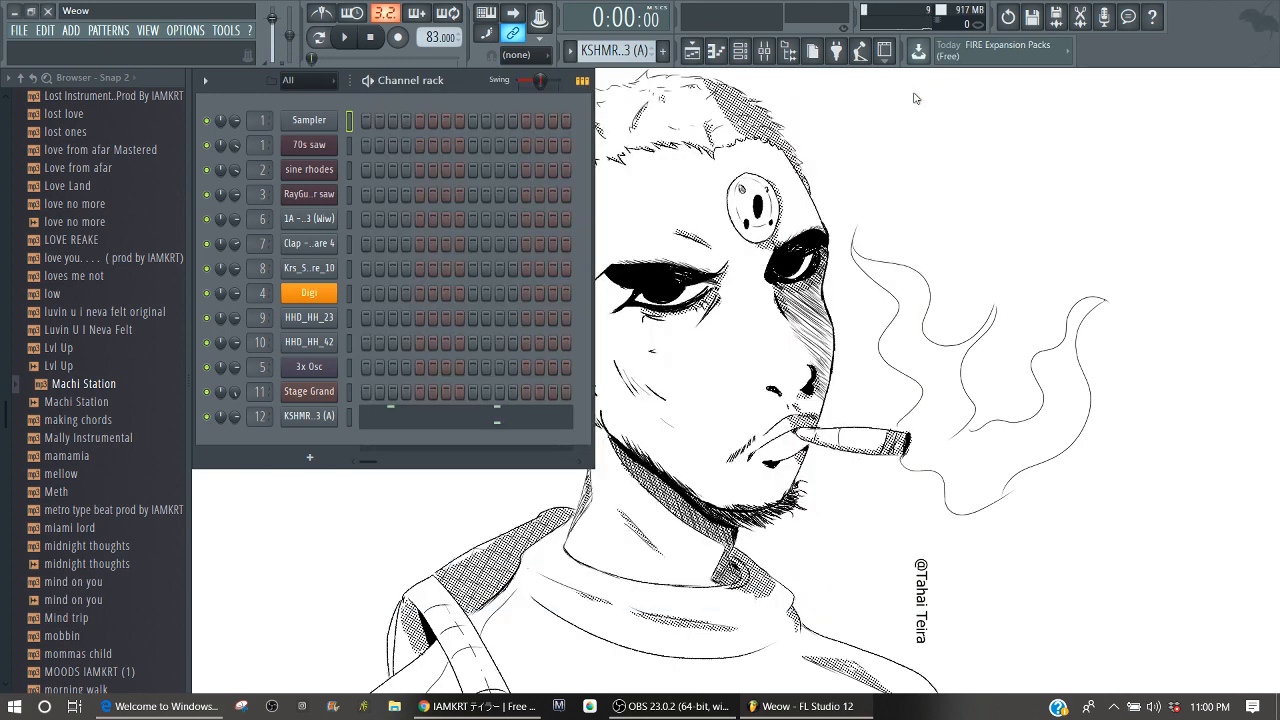
# Open the playlist fitted to the whole arrangement, play the song and show the mixer.
pyautogui.click(692, 51)
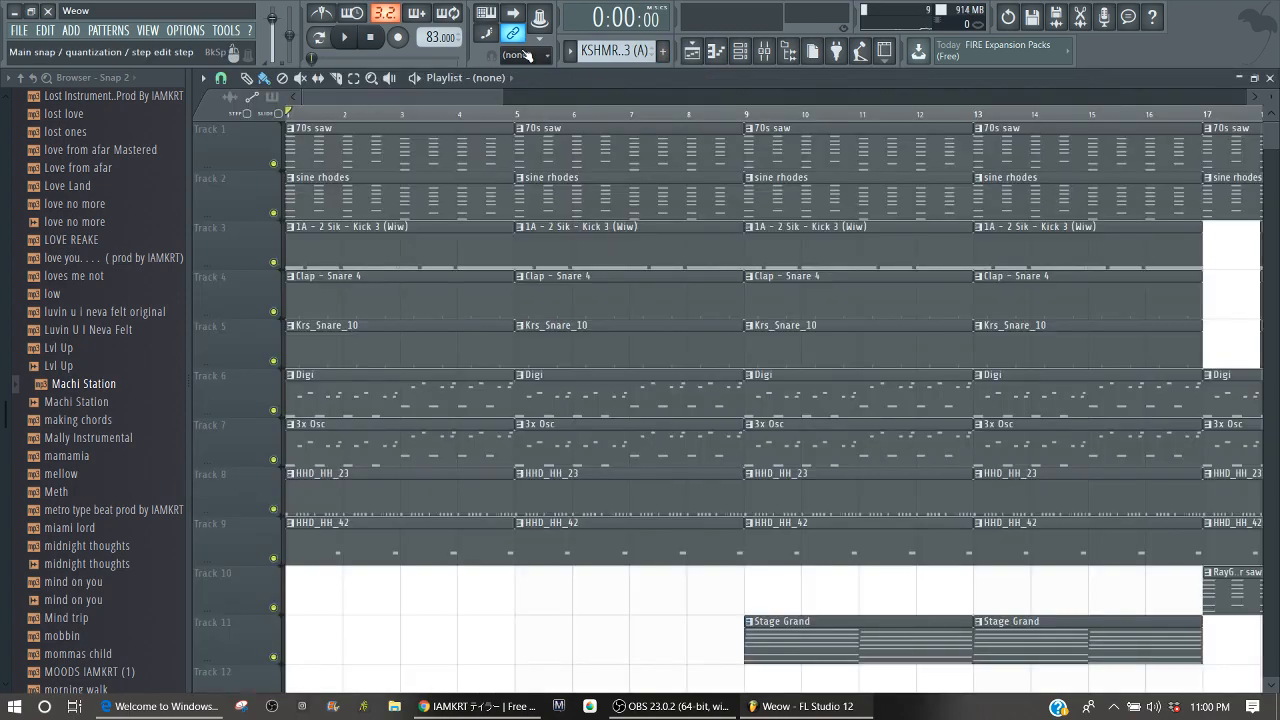
pyautogui.moveTo(503, 96); pyautogui.dragTo(1275, 97)
pyautogui.press('space')
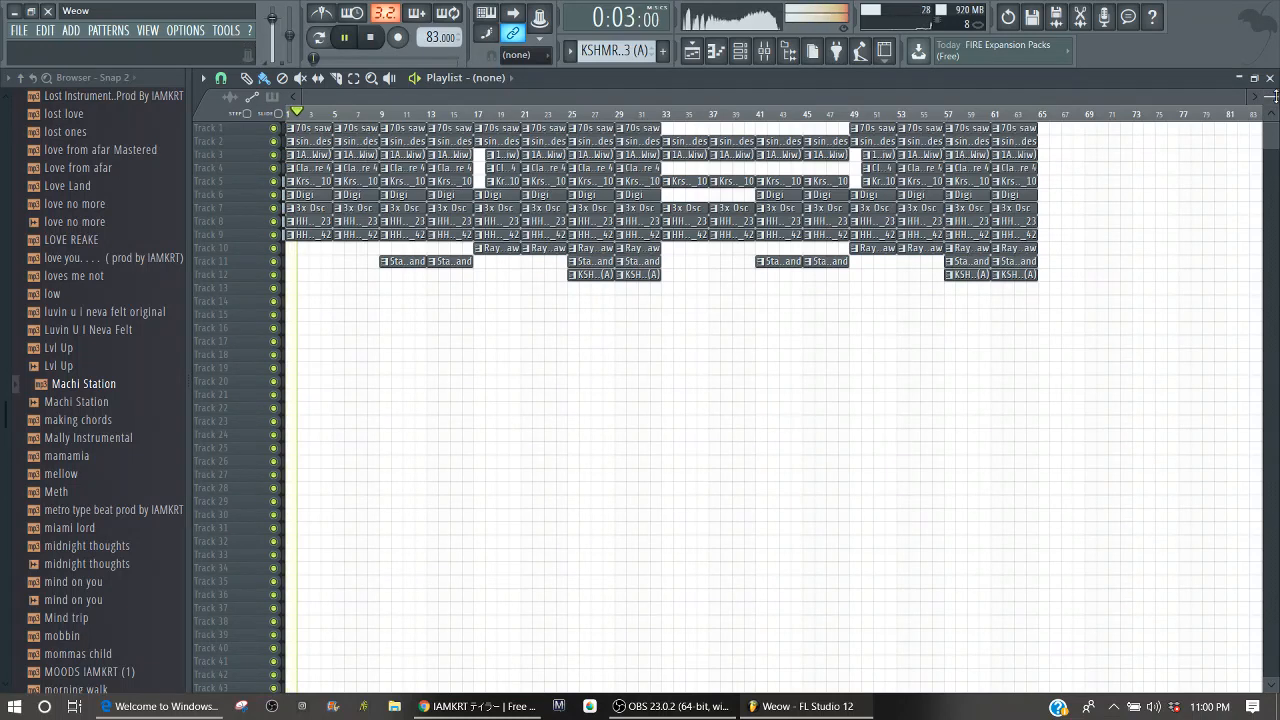
pyautogui.click(766, 54)
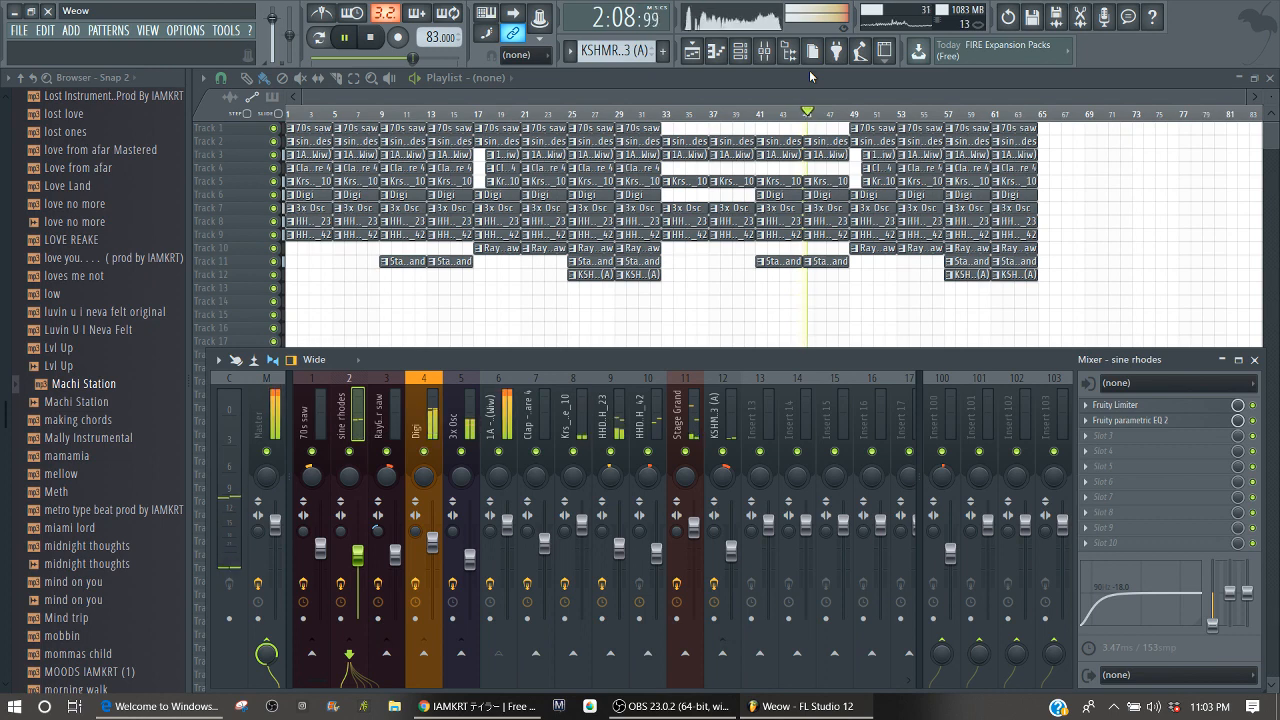
pyautogui.press('space')
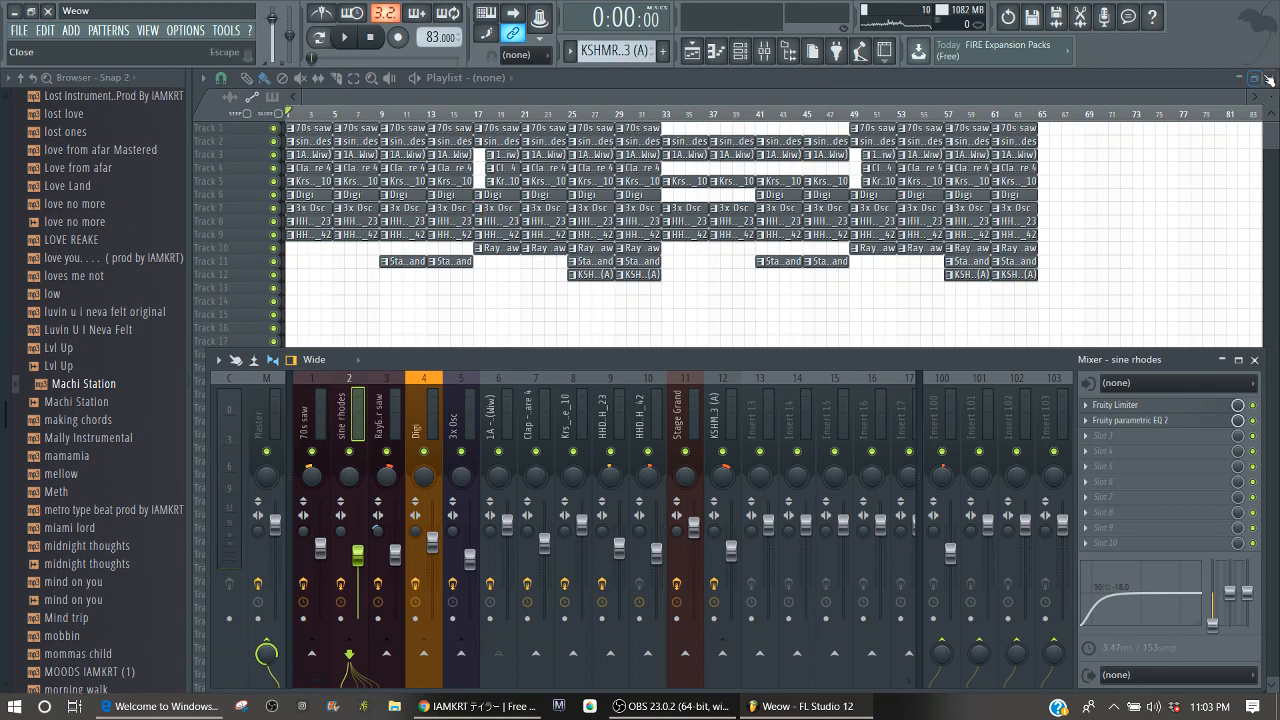
# Enlarge the playlist's tracks to view the arrangement, and close the playlist.
pyautogui.click(1272, 78)
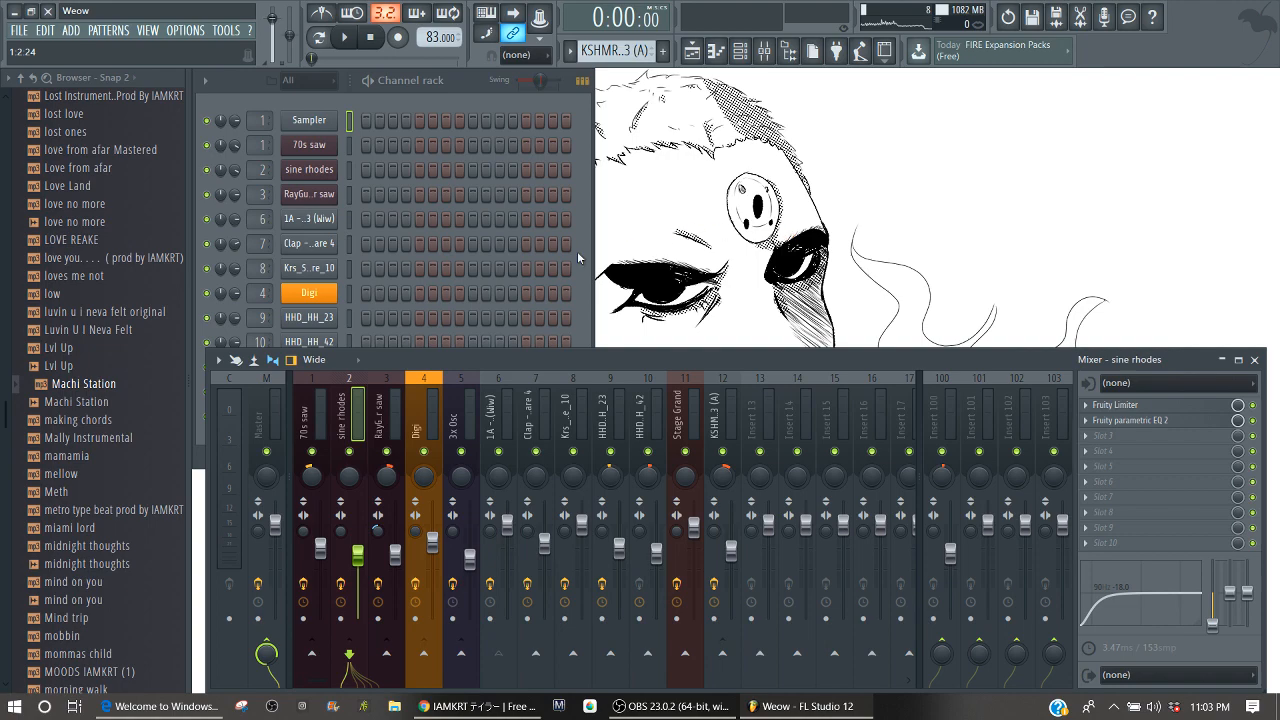
pyautogui.click(691, 51)
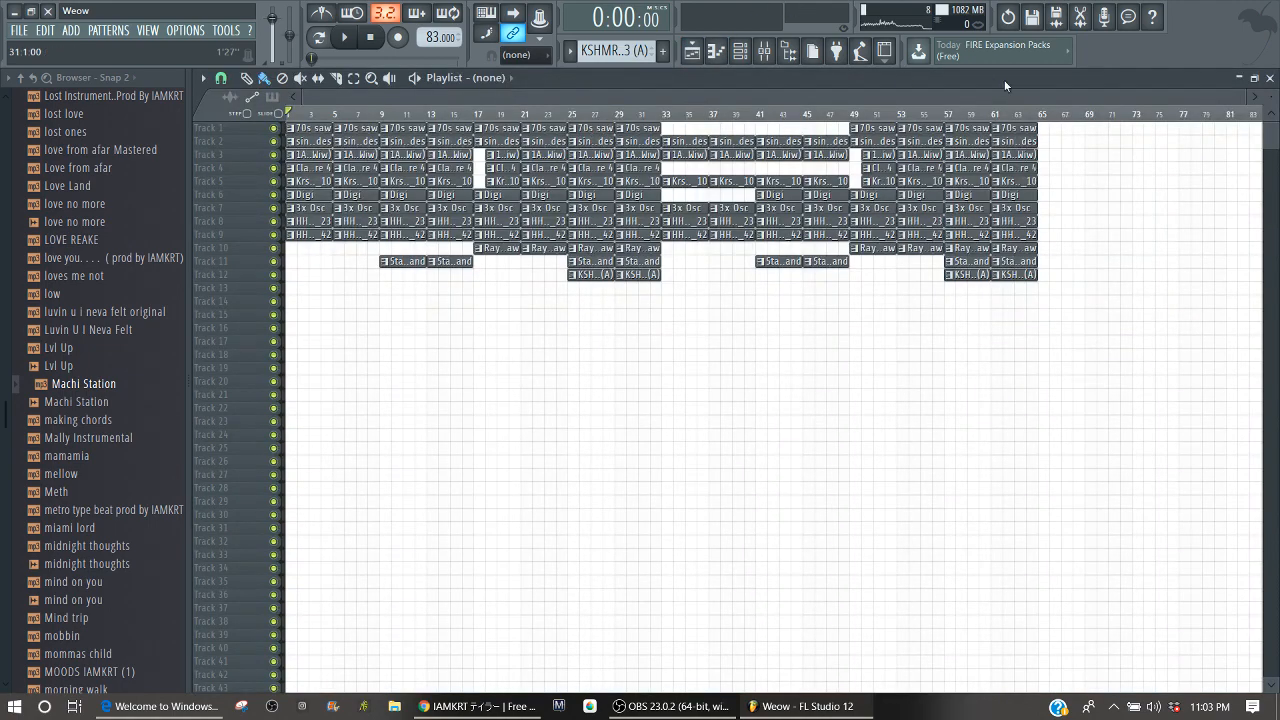
pyautogui.moveTo(1271, 101)
pyautogui.mouseDown()
pyautogui.moveTo(1271, 136)
pyautogui.moveTo(1271, 97)
pyautogui.mouseUp()
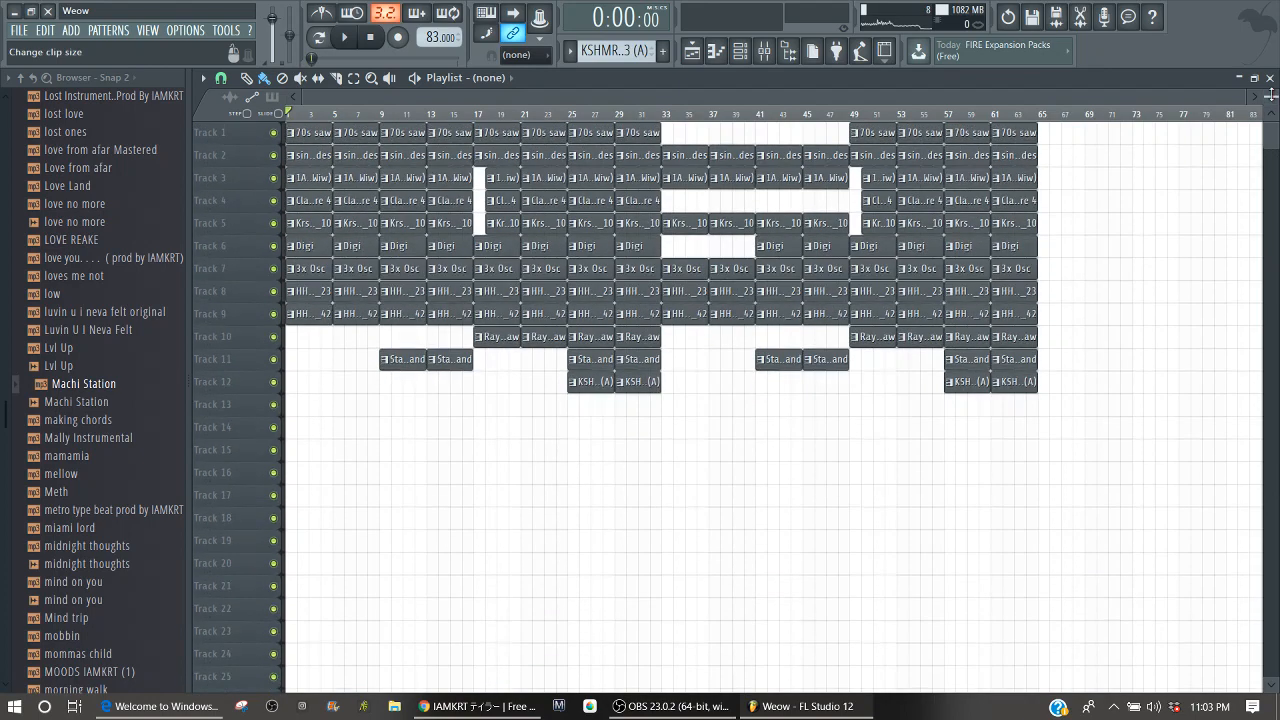
pyautogui.click(1270, 78)
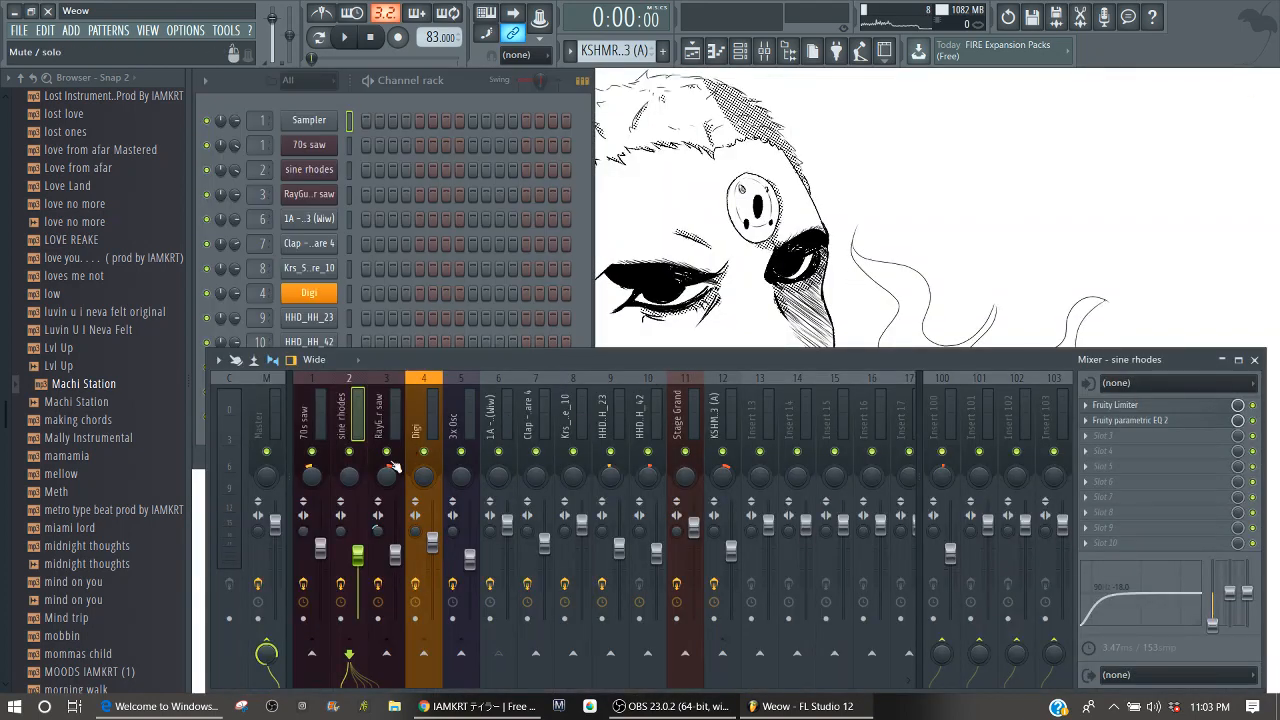
# Select Pattern 1 in the channel rack and play a short part of it.
pyautogui.click(421, 120)
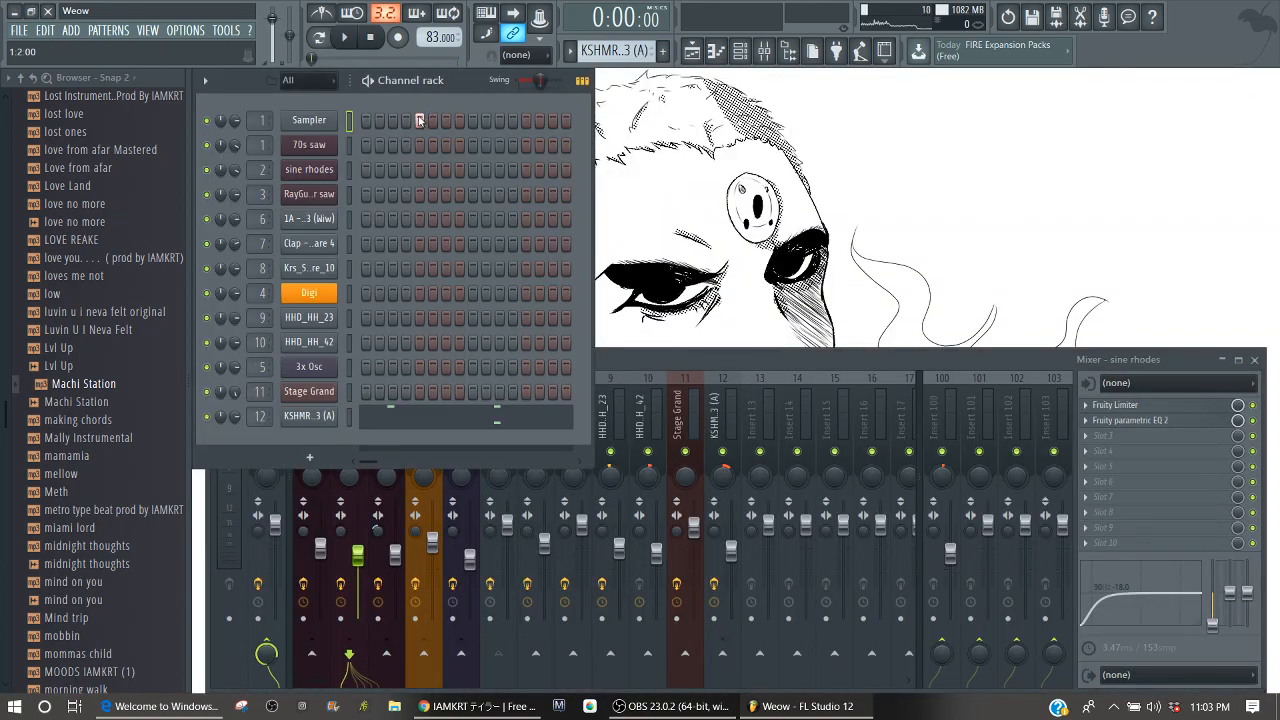
pyautogui.moveTo(643, 50); pyautogui.dragTo(643, 70)
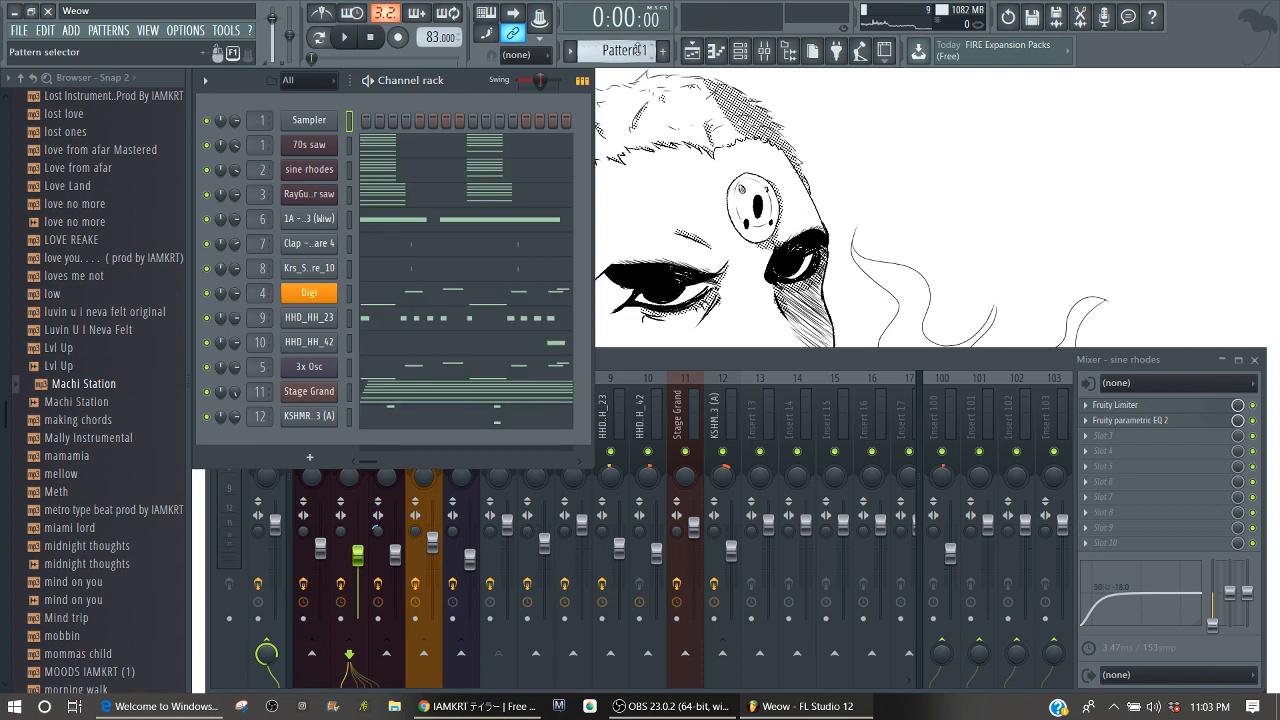
pyautogui.press('space')
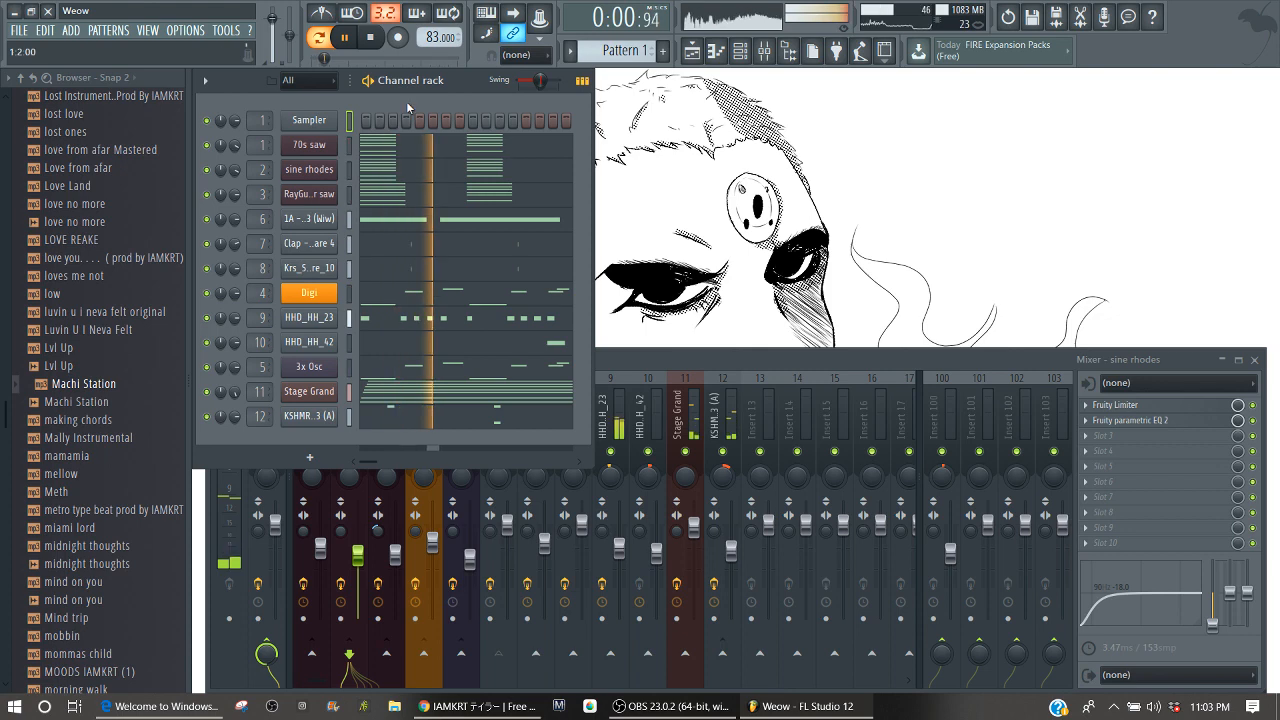
pyautogui.press('space')
# Check the buffer length in the FL Studio ASIO driver's panel and close the audio settings.
pyautogui.click(185, 30)
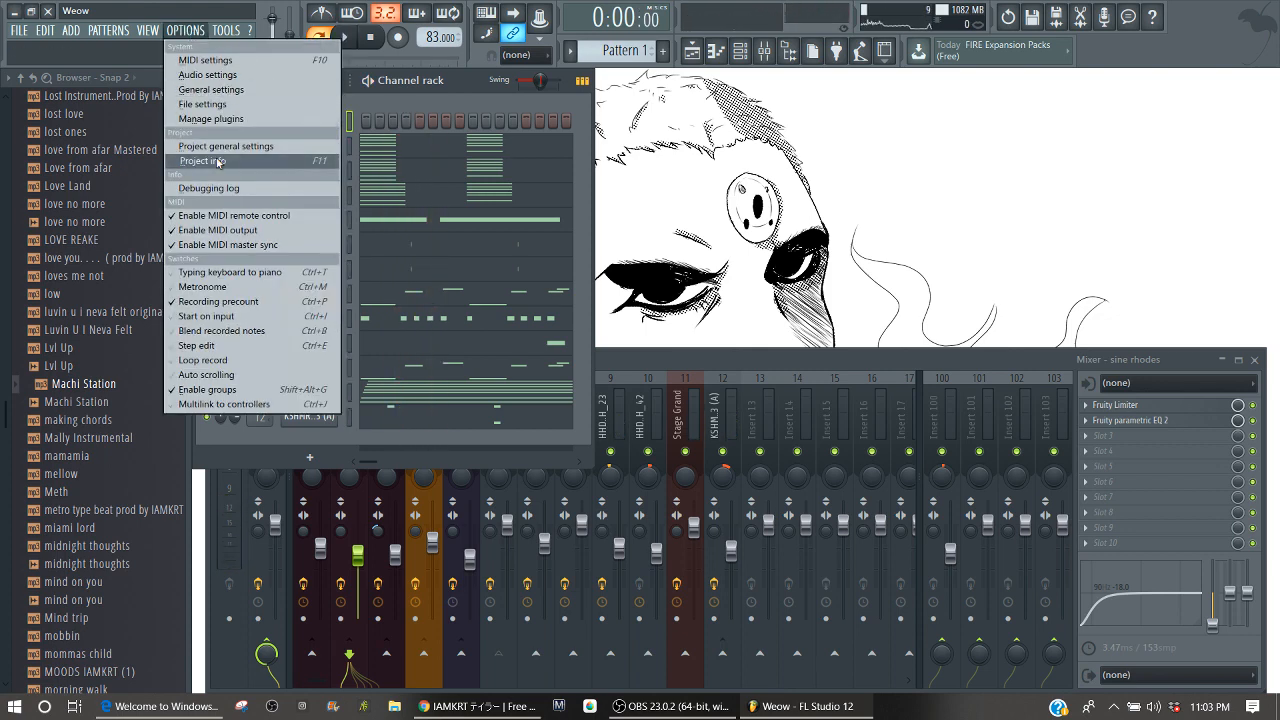
pyautogui.click(237, 76)
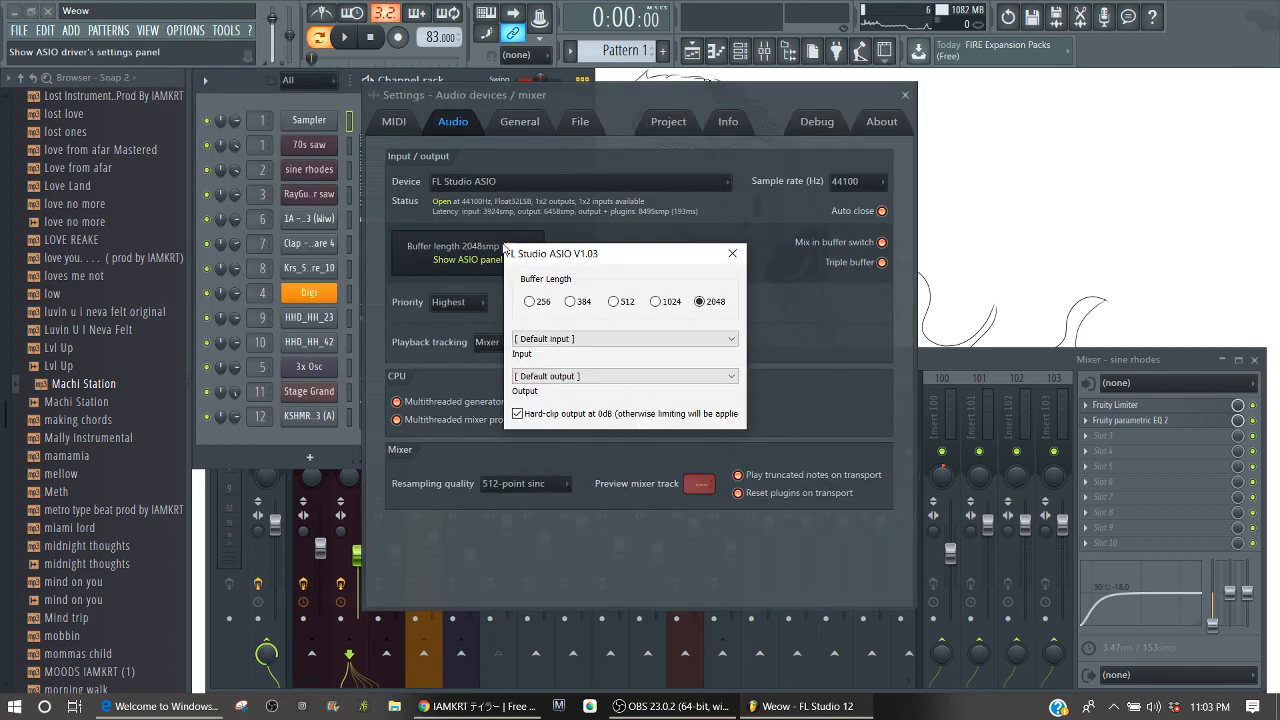
pyautogui.click(733, 254)
pyautogui.click(905, 95)
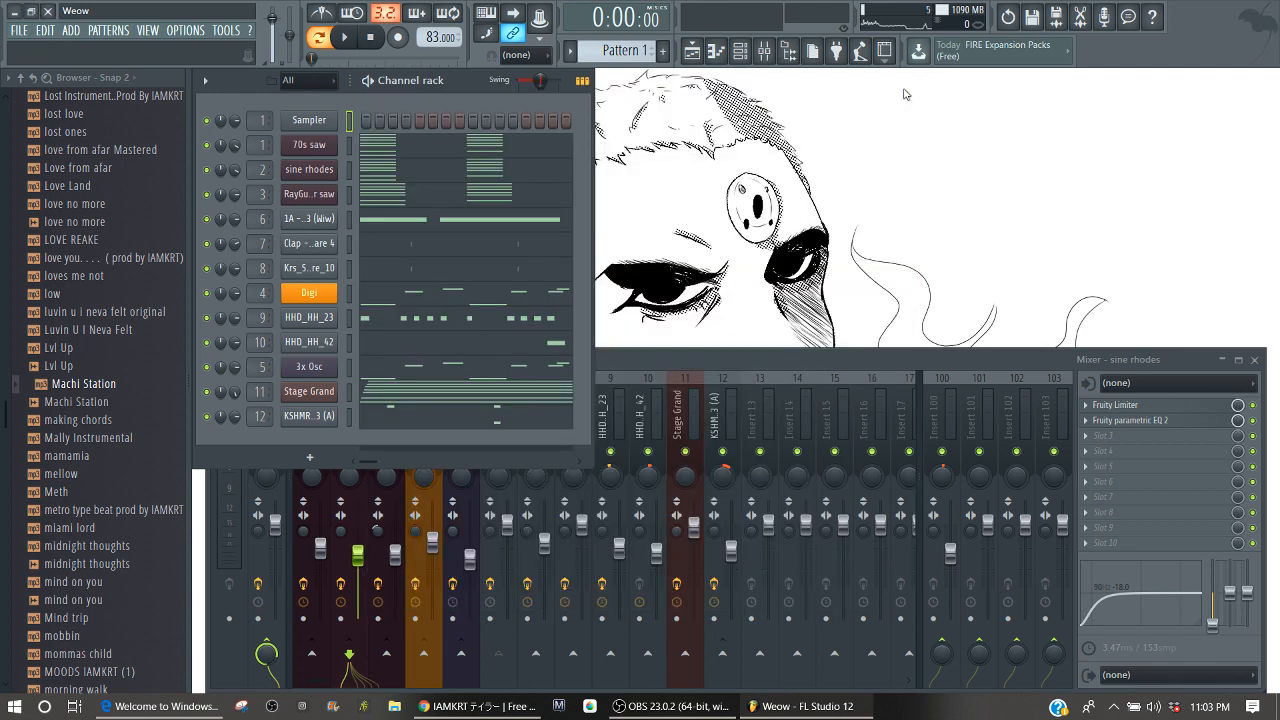
# Preview Pattern 1 briefly, view the mixer tracks and return to the channel rack.
pyautogui.press('space')
pyautogui.press('space')
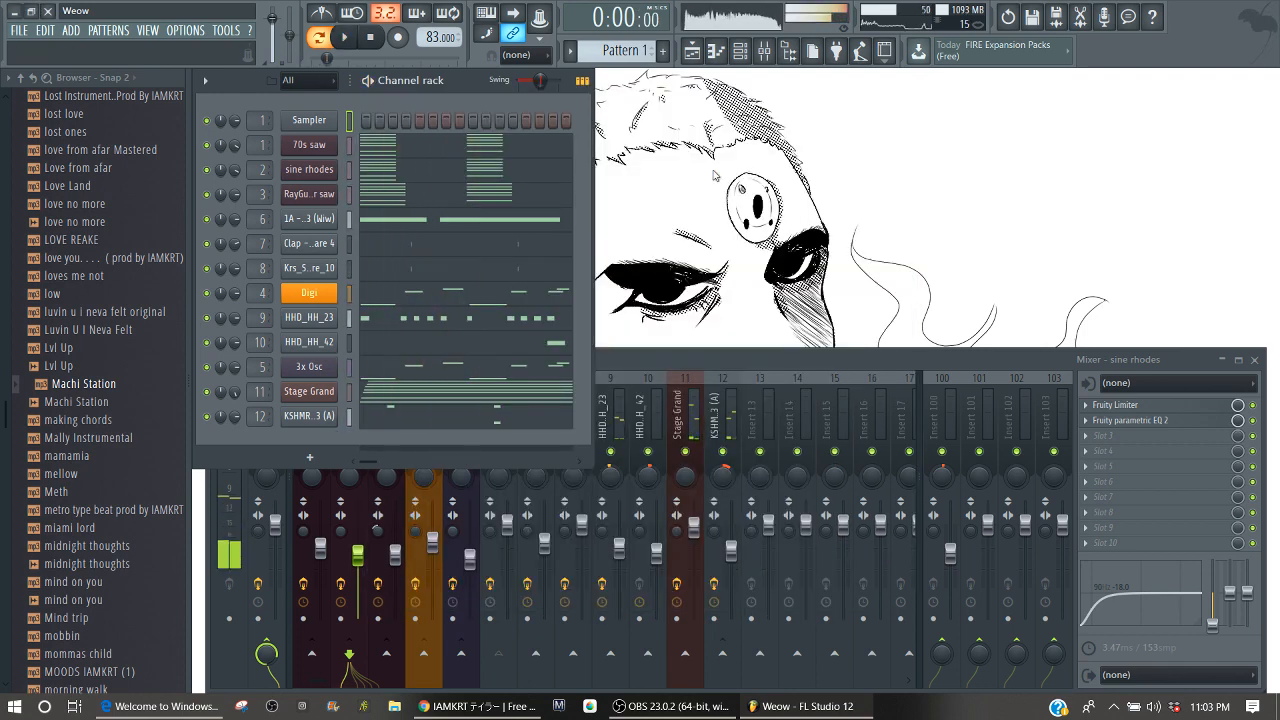
pyautogui.click(760, 357)
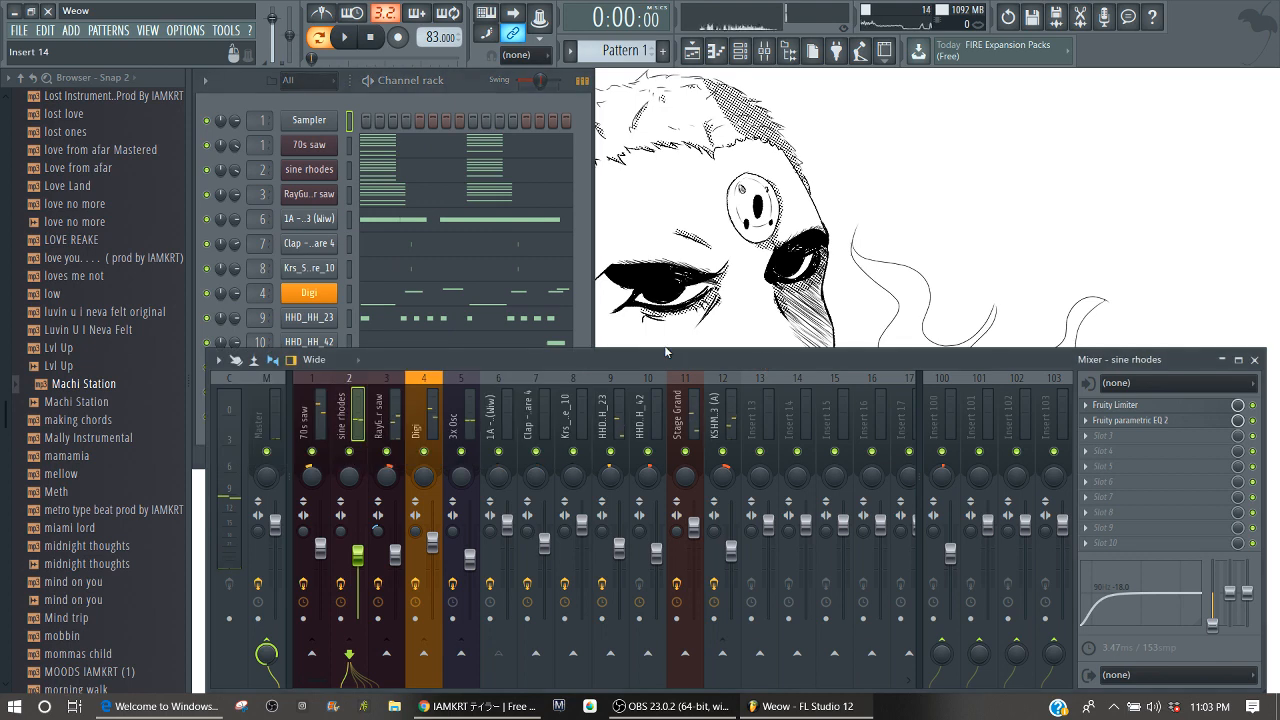
pyautogui.click(382, 112)
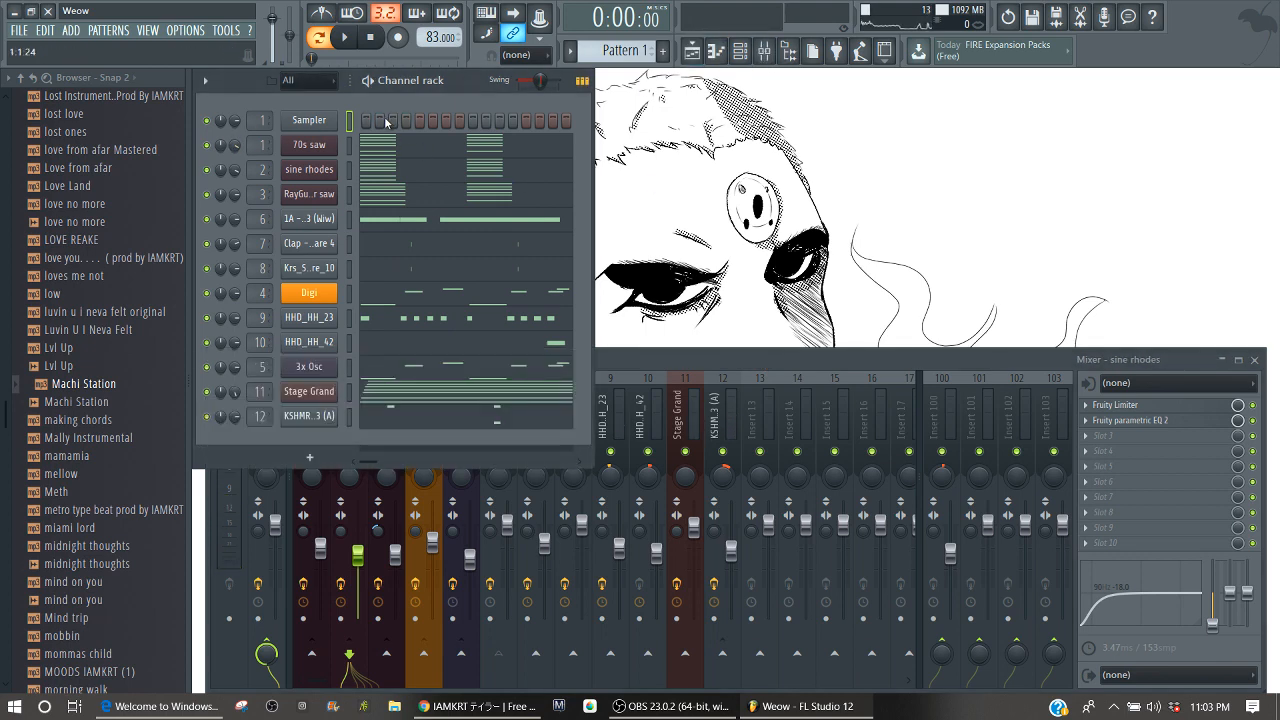
# Solo the 70s saw channel and play it with its instrument window open.
pyautogui.rightClick(210, 148)
pyautogui.click(226, 155)
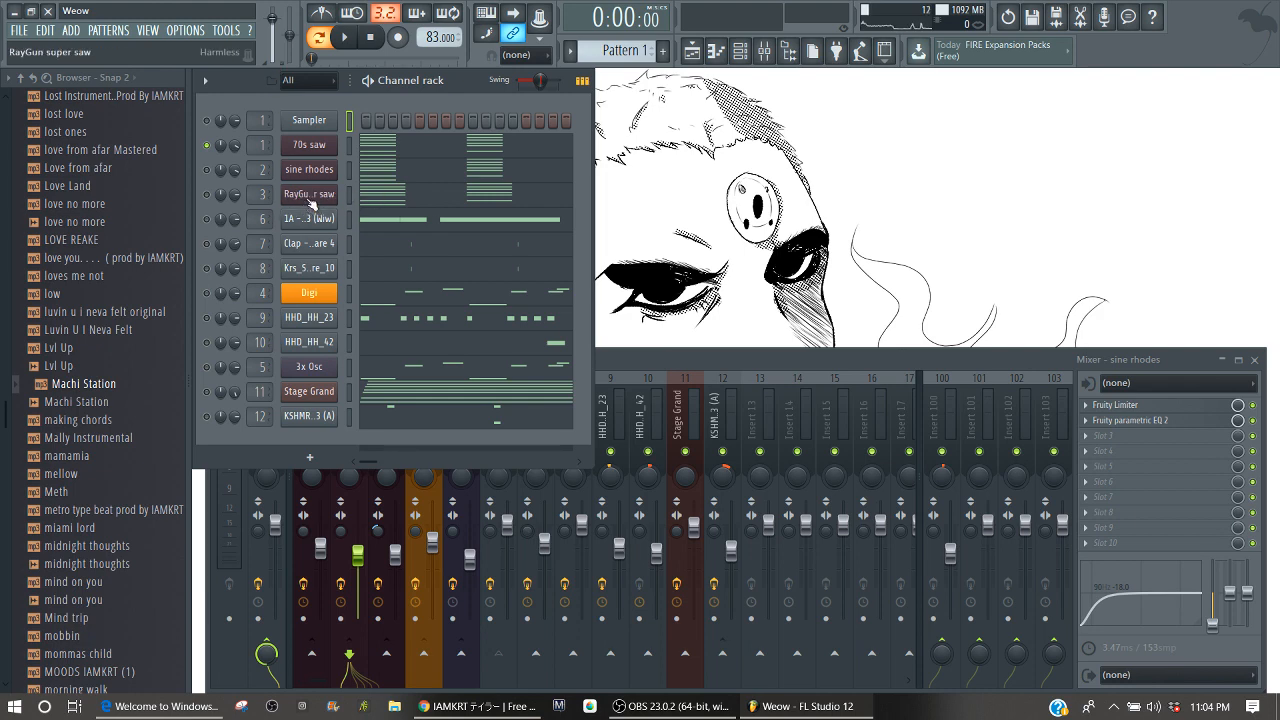
pyautogui.click(312, 145)
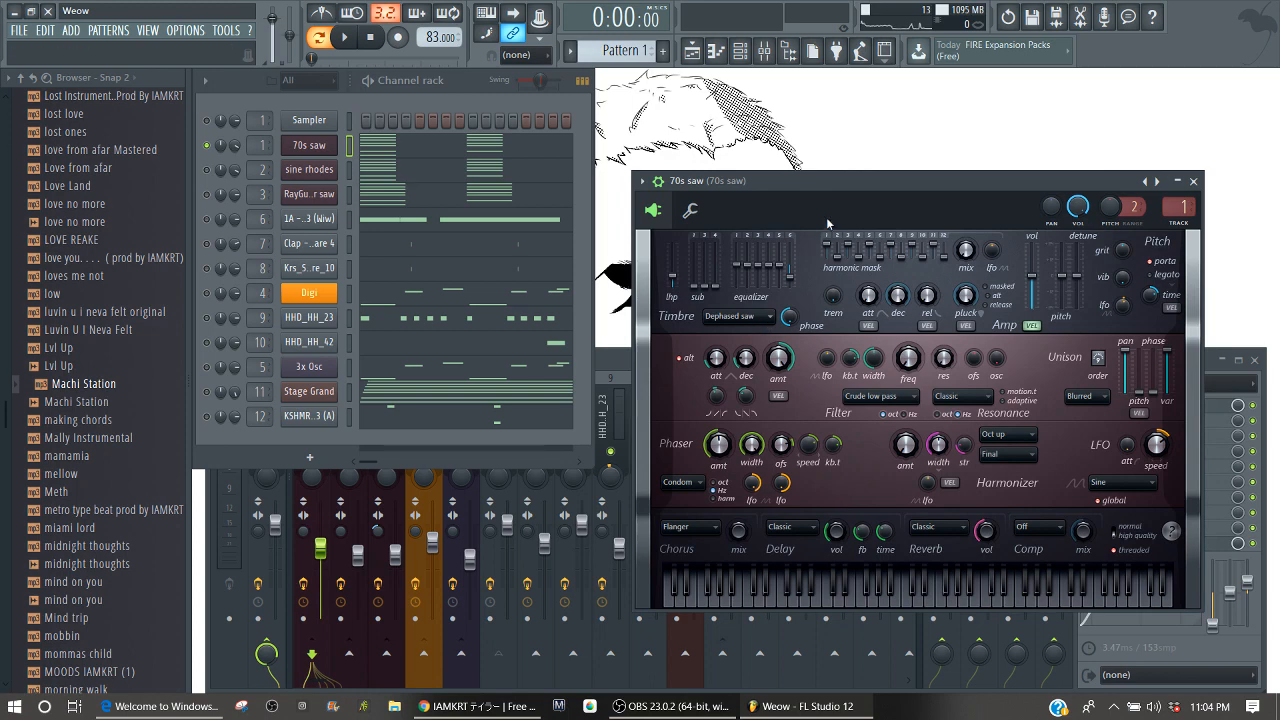
pyautogui.moveTo(743, 180); pyautogui.dragTo(738, 176)
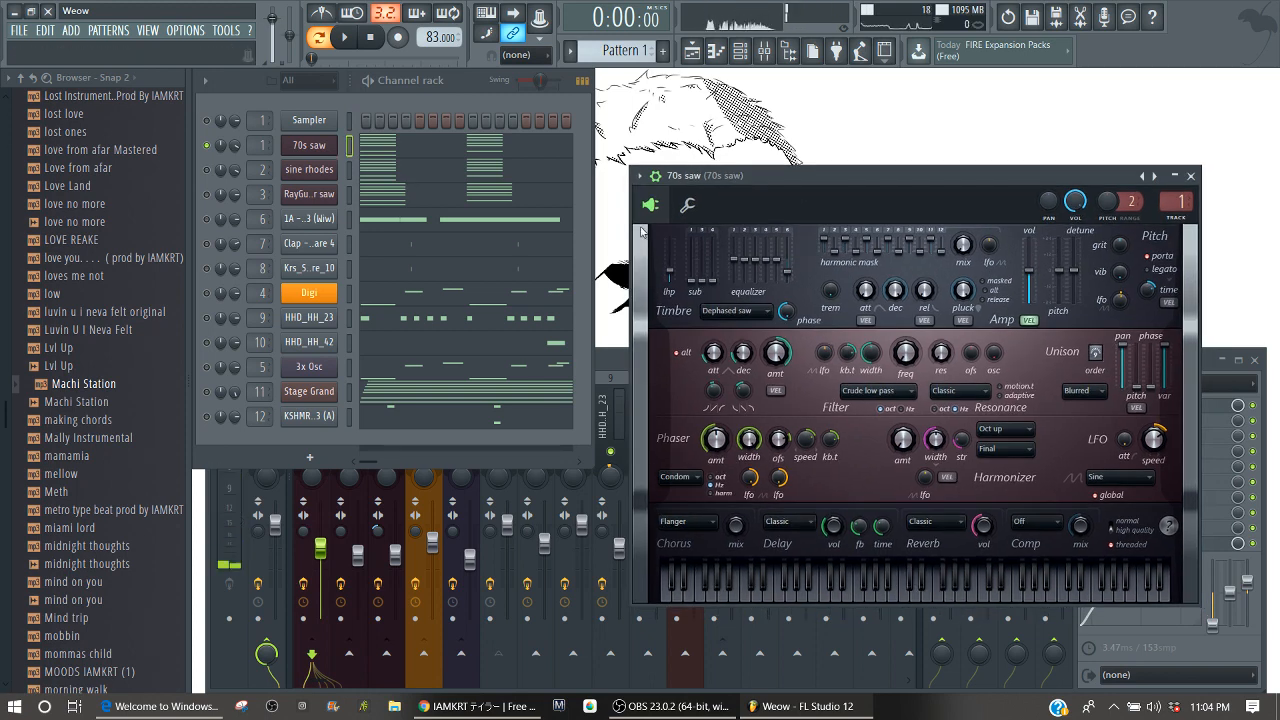
pyautogui.press('space')
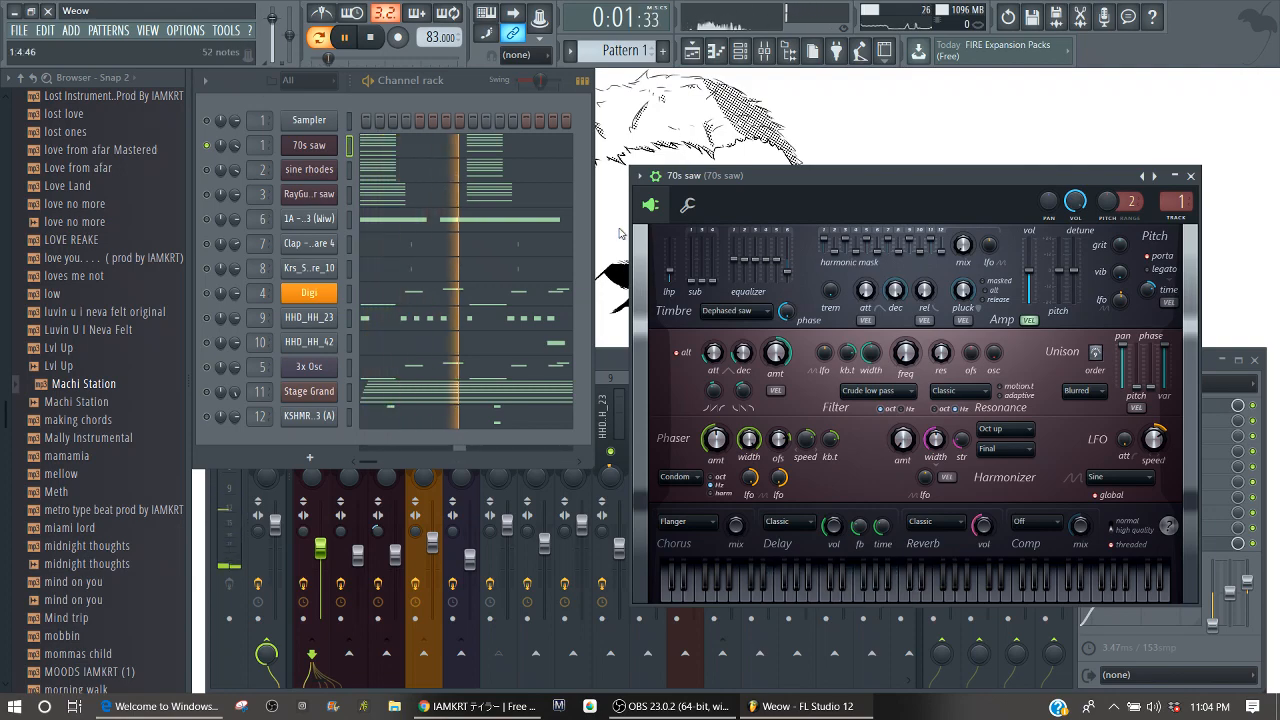
# Look through the preset list of the 70s saw instrument without loading another preset.
pyautogui.click(655, 177)
pyautogui.moveTo(660, 184)
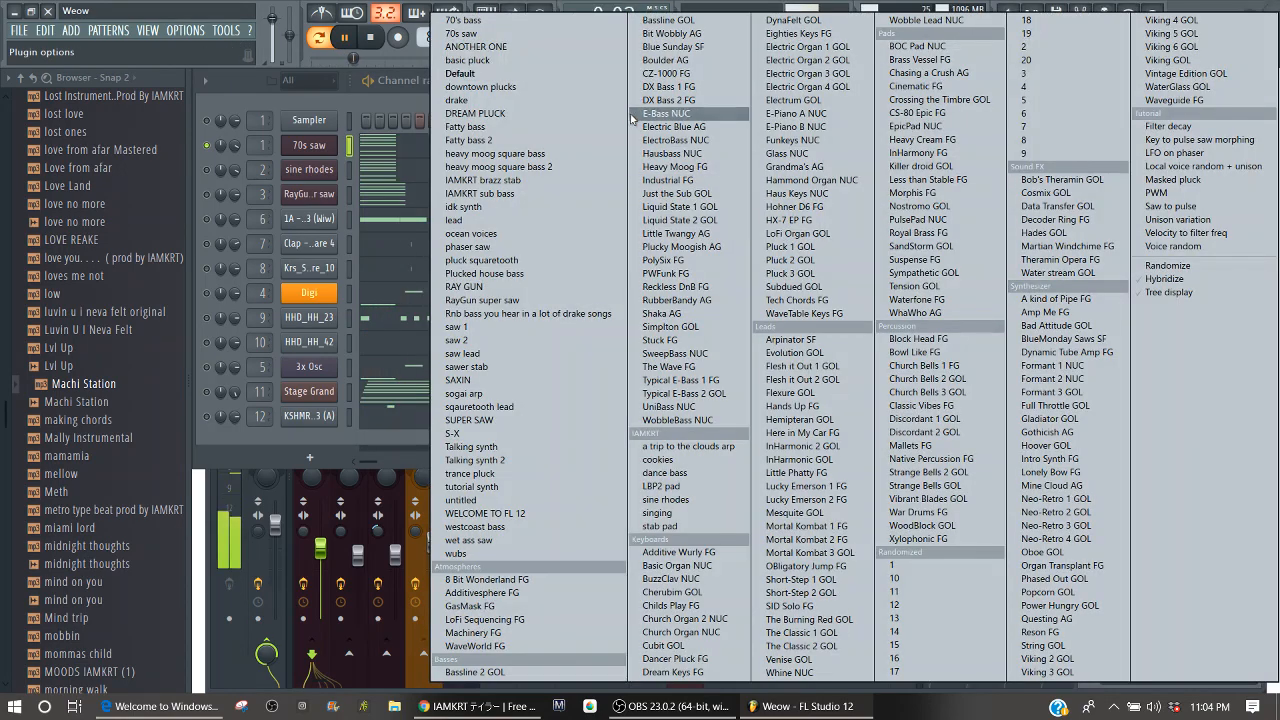
pyautogui.click(364, 94)
# Open the 70s saw piano roll and fit all its chords into an enlarged note area.
pyautogui.click(510, 148)
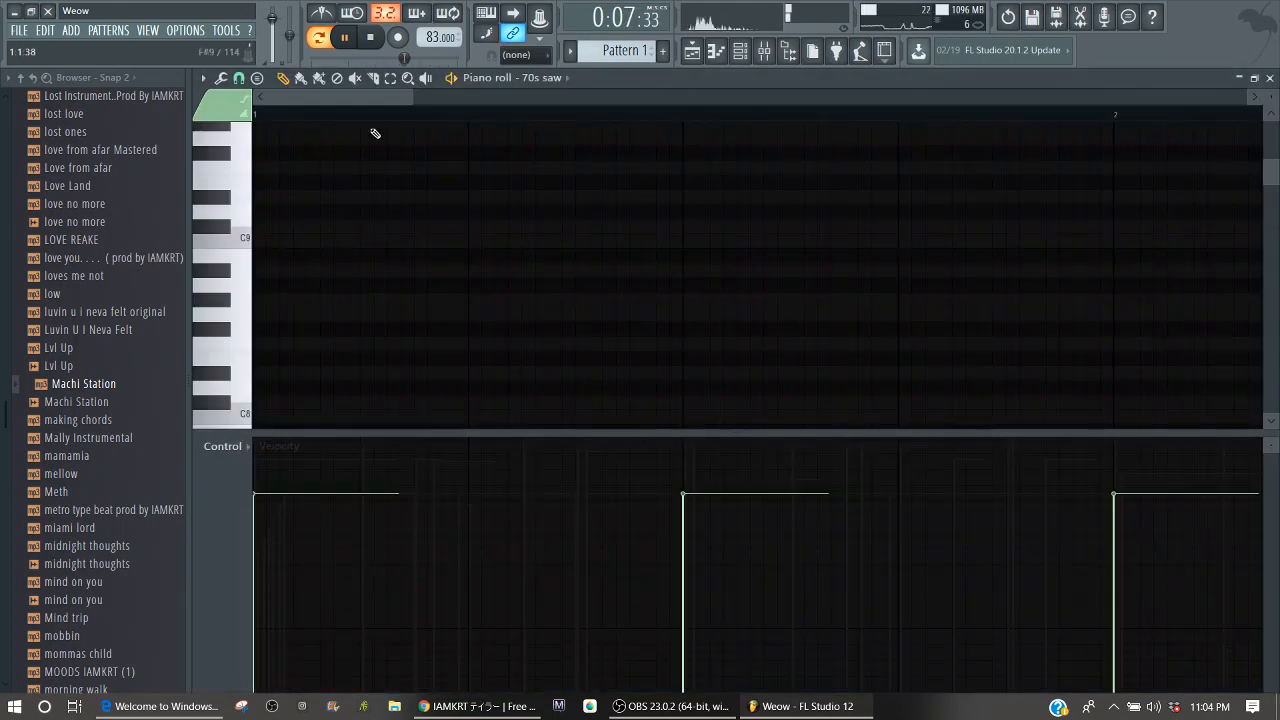
pyautogui.moveTo(415, 92); pyautogui.dragTo(1270, 163)
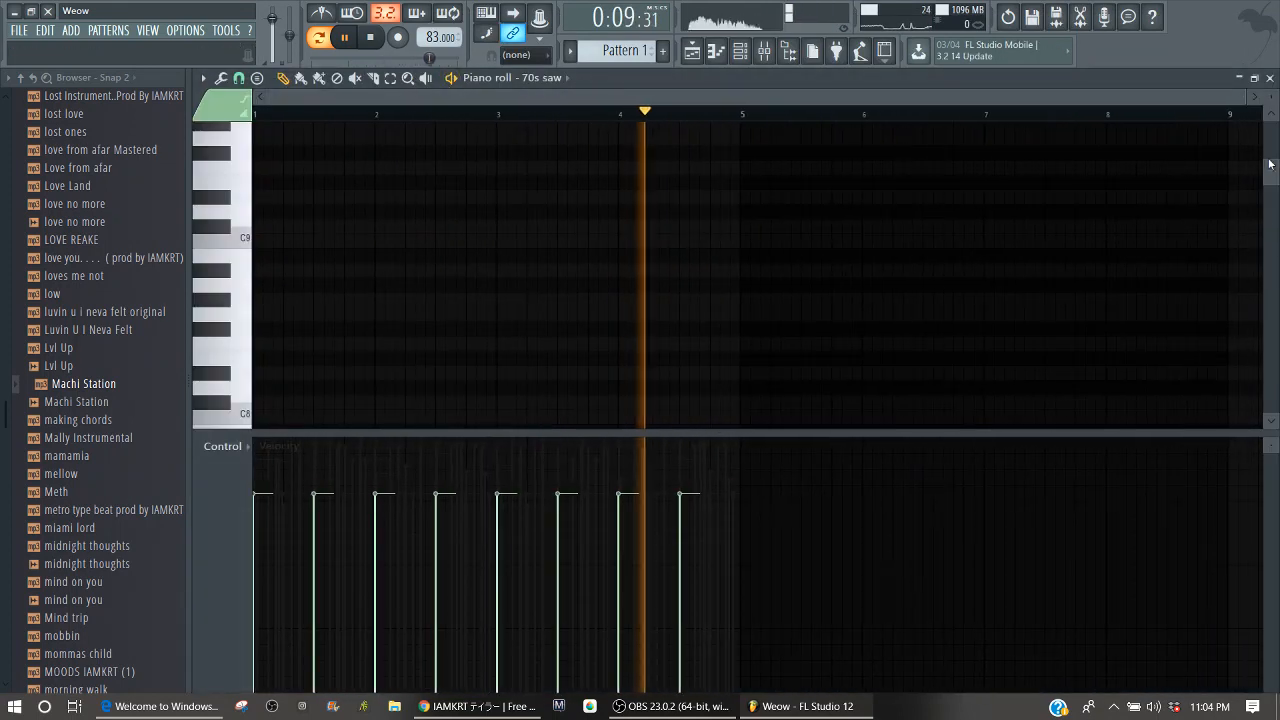
pyautogui.scroll(-10, 1238, 290)
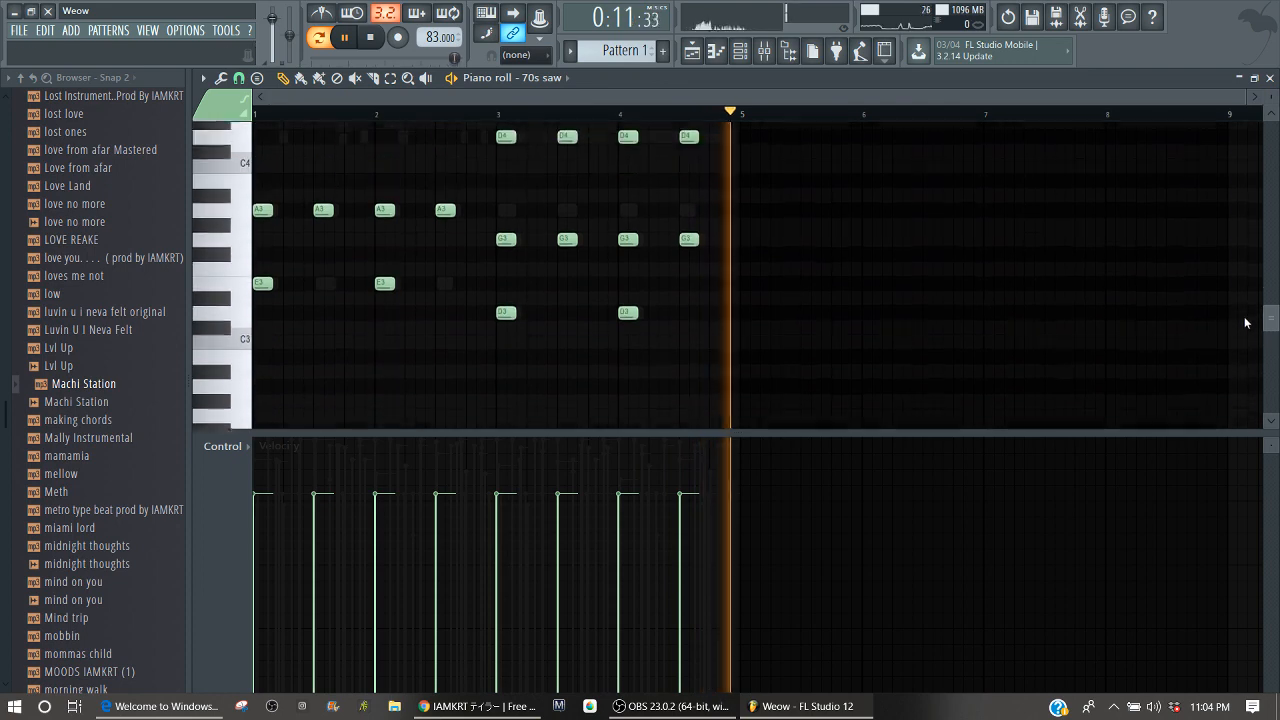
pyautogui.moveTo(1189, 432); pyautogui.dragTo(1172, 538)
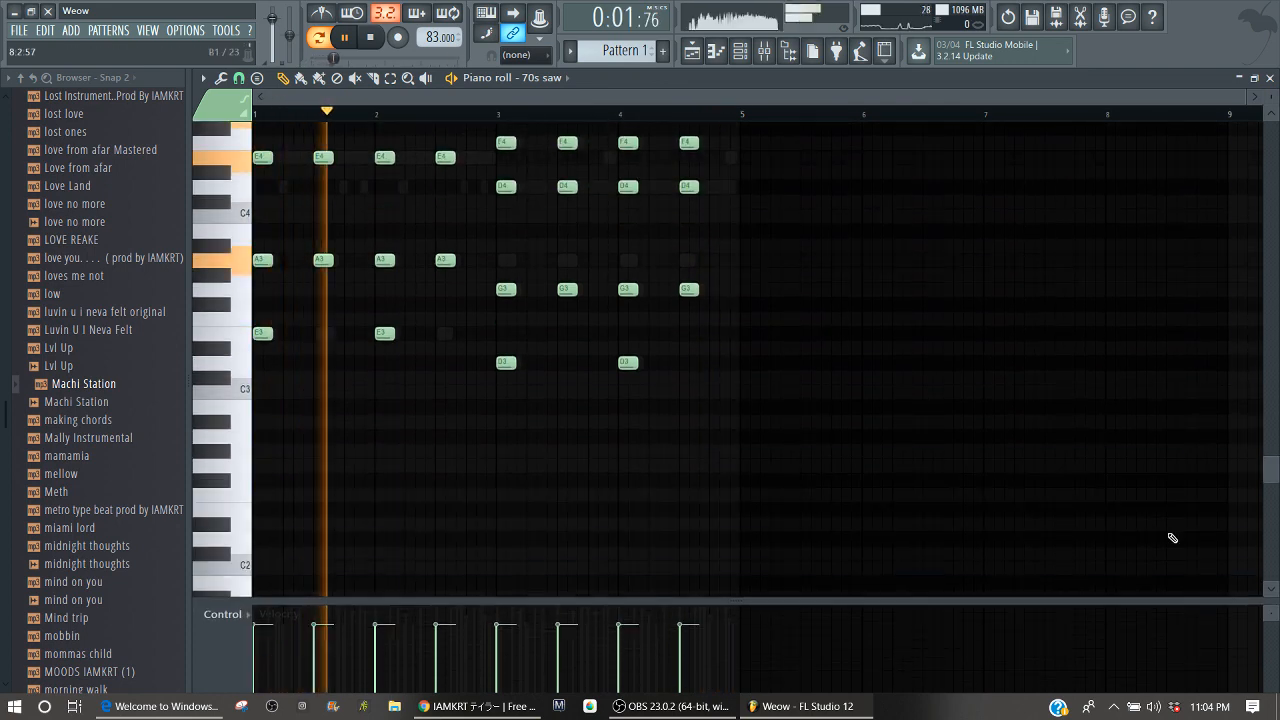
pyautogui.moveTo(1271, 97); pyautogui.dragTo(1271, 120)
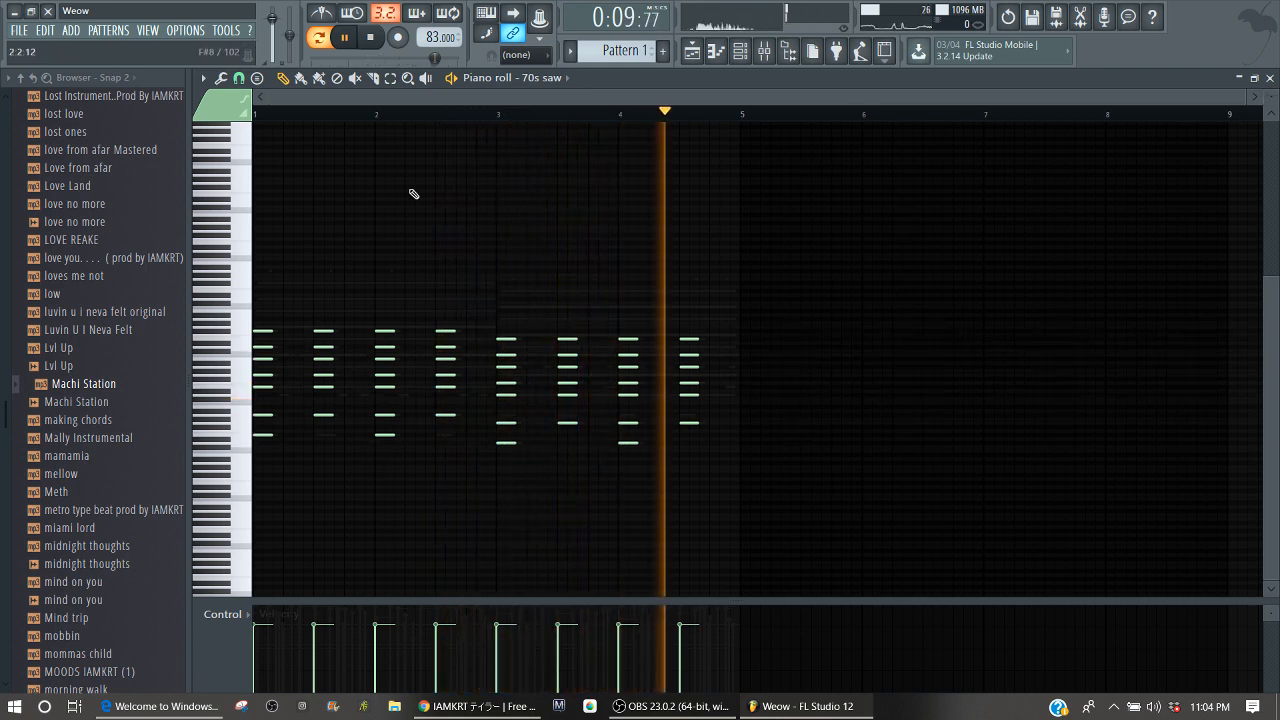
# Leave the 70s saw piano roll with playback stopped, and unmute sine rhodes after viewing its instrument window.
pyautogui.press('Escape')
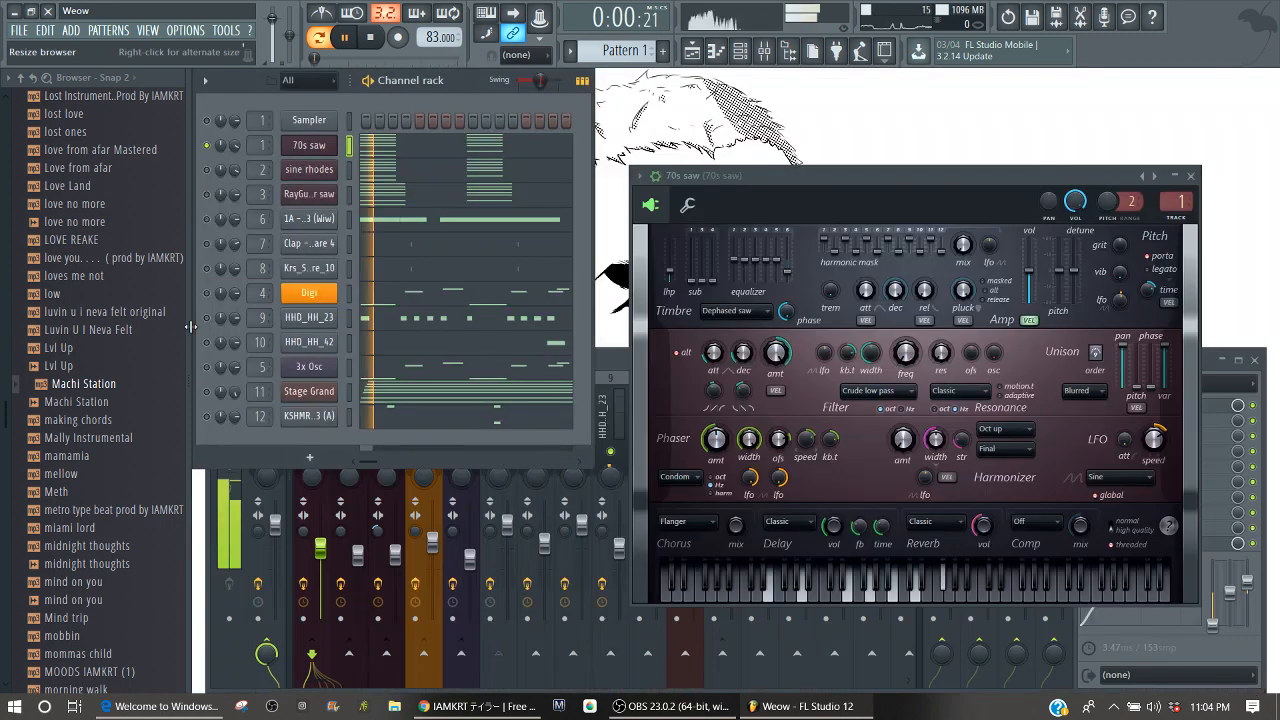
pyautogui.press('space')
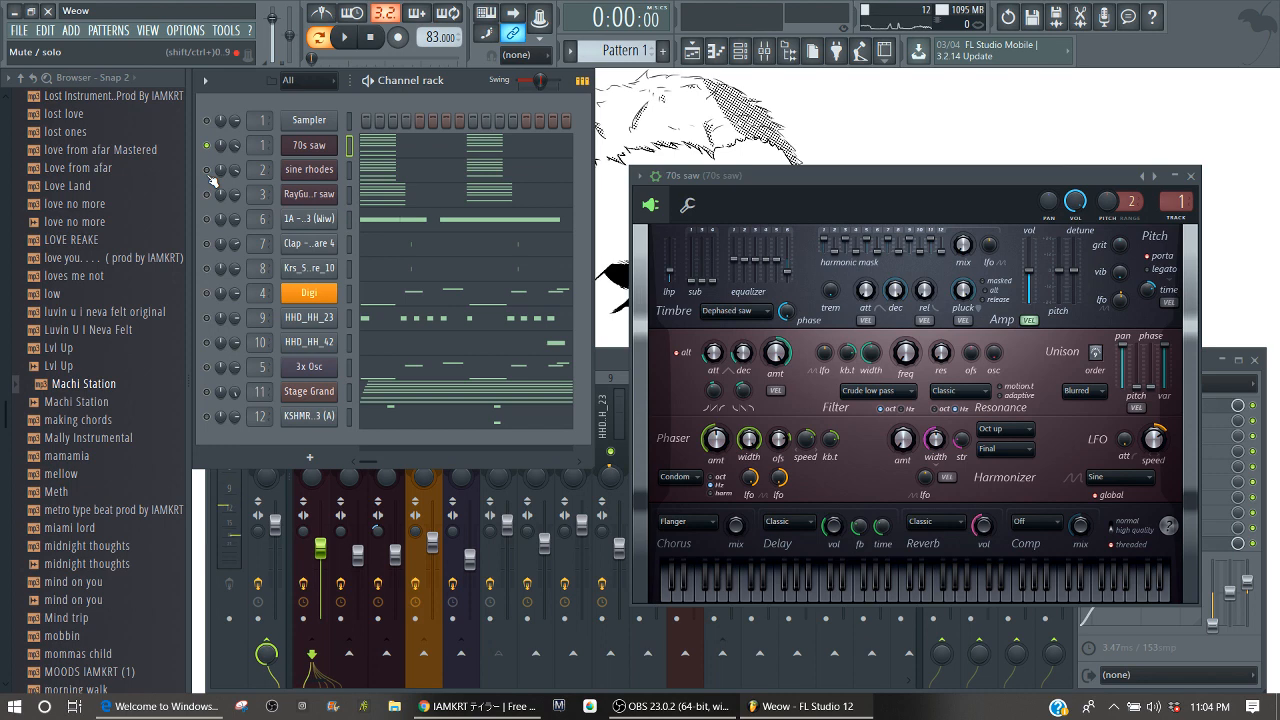
pyautogui.click(309, 169)
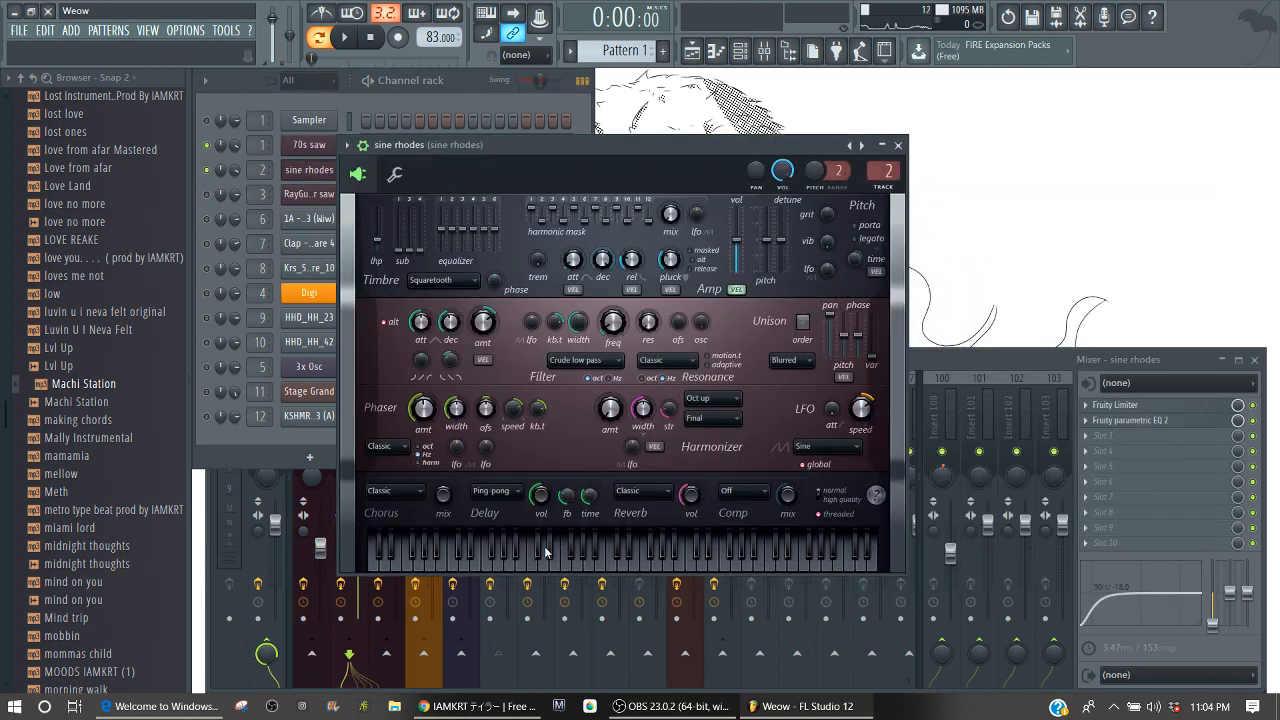
pyautogui.moveTo(546, 551); pyautogui.dragTo(703, 568)
pyautogui.click(421, 96)
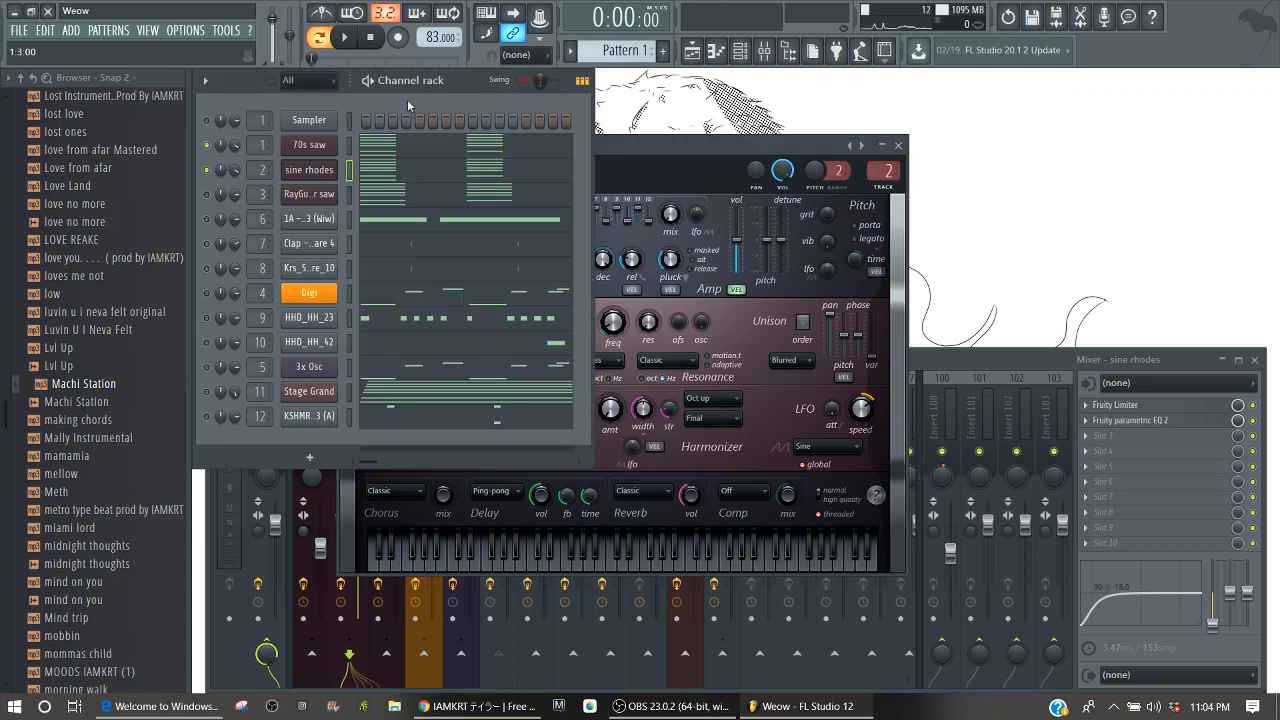
# Play sine rhodes together with 70s saw and soloed, and stop playback with all channels unmuted again.
pyautogui.press('space')
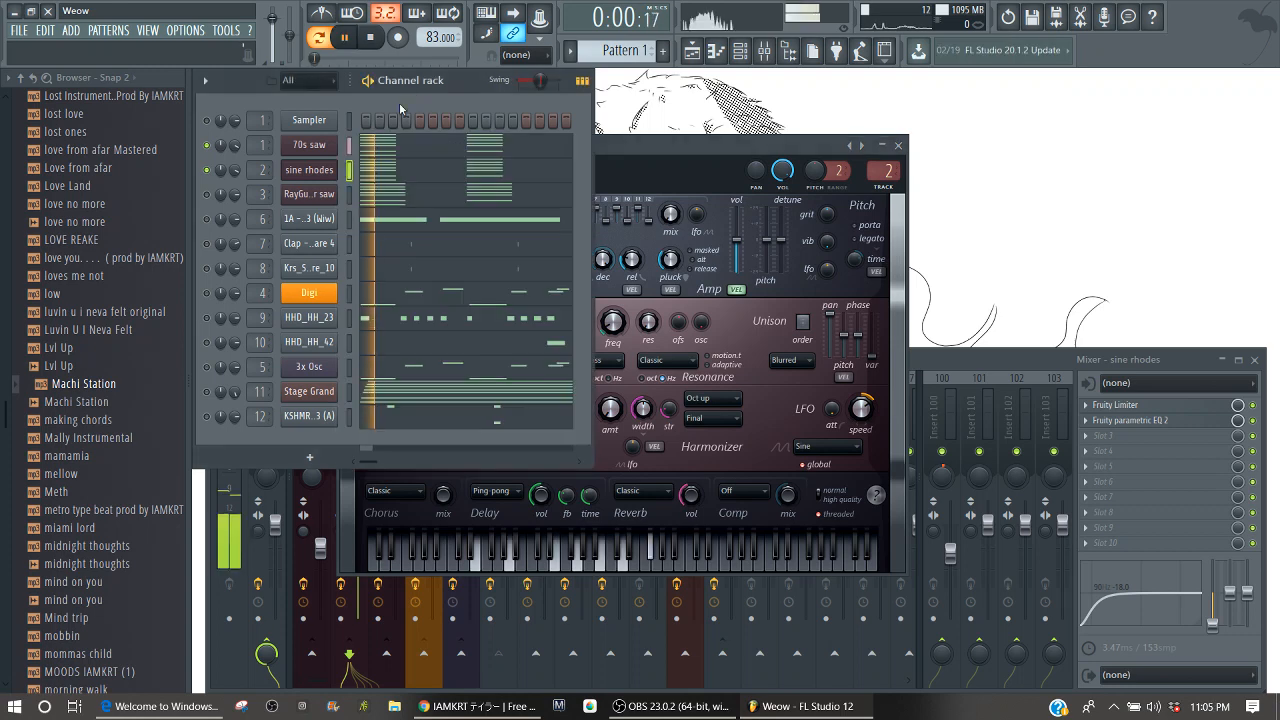
pyautogui.rightClick(206, 170)
pyautogui.click(206, 182)
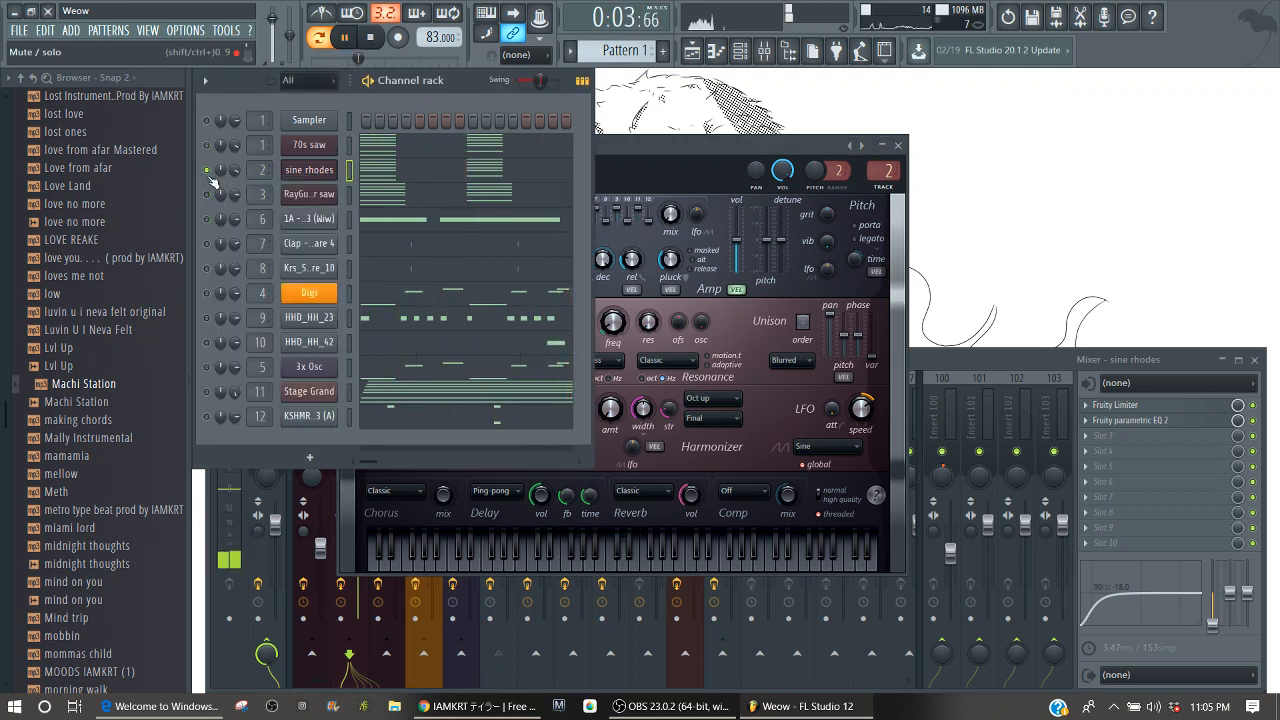
pyautogui.rightClick(207, 172)
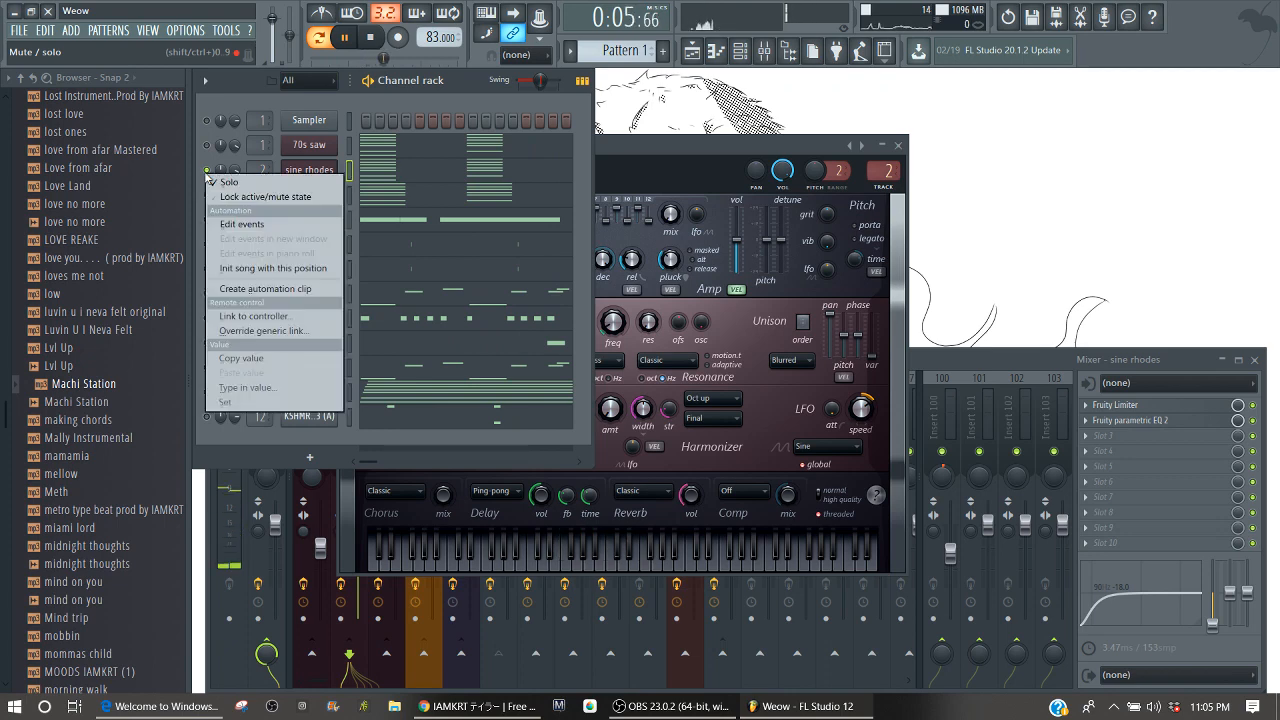
pyautogui.click(210, 182)
pyautogui.press('space')
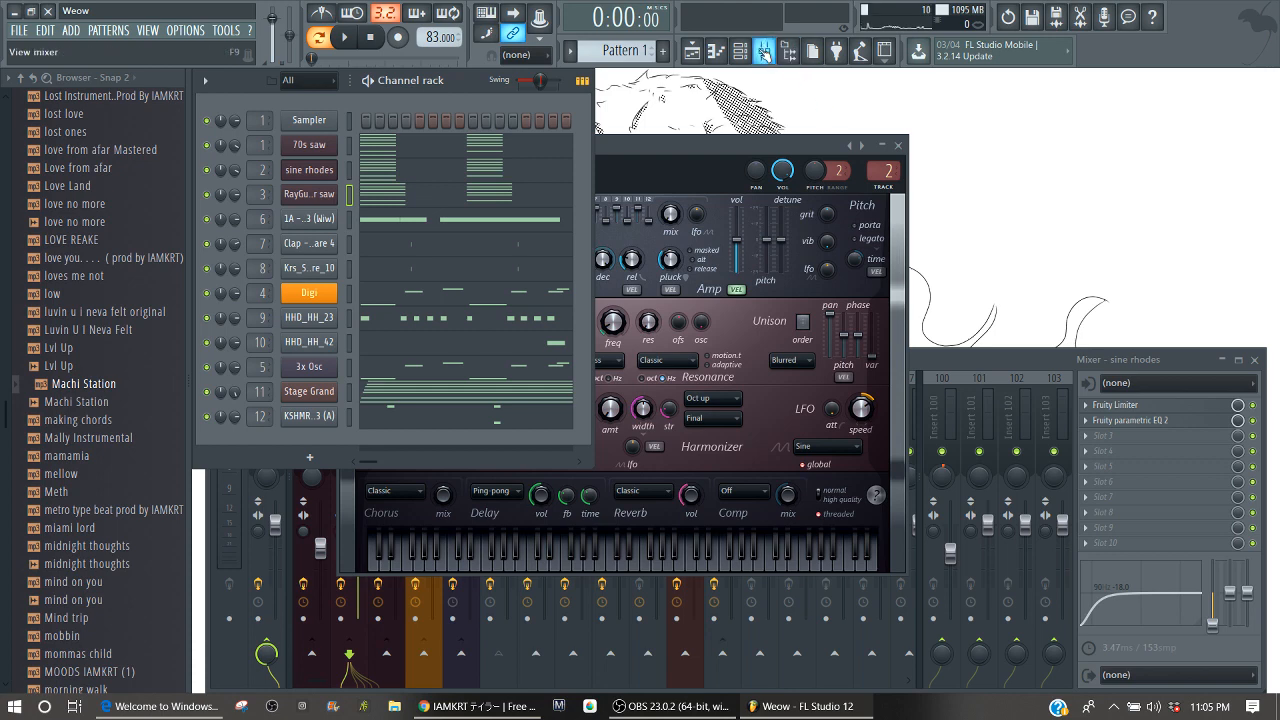
# Solo the RayGun super saw channel in the channel rack.
pyautogui.rightClick(205, 194)
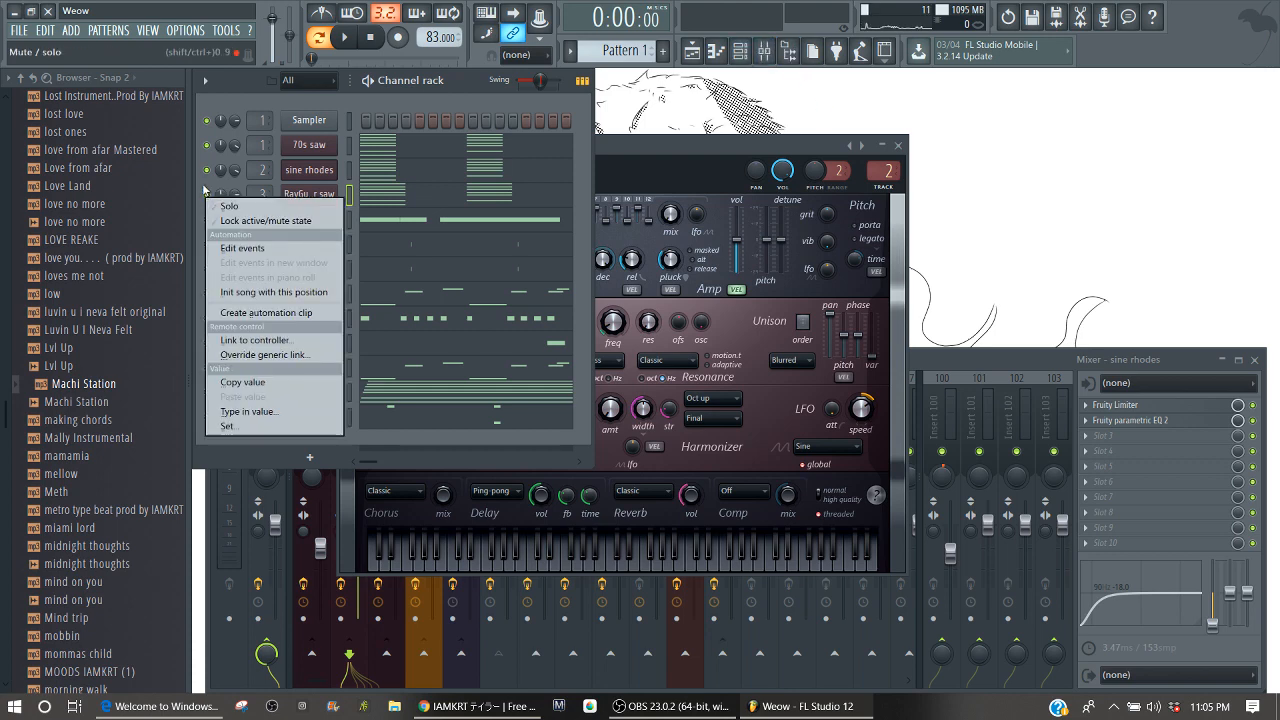
pyautogui.click(204, 188)
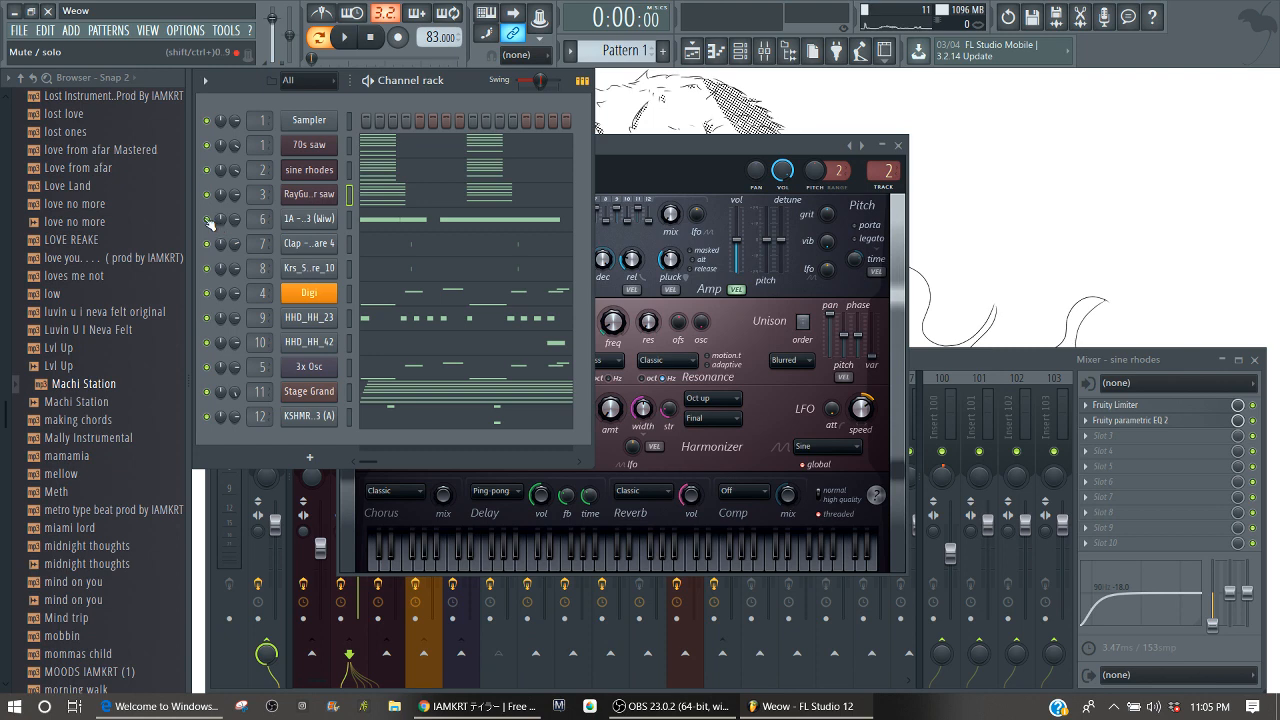
pyautogui.rightClick(205, 218)
pyautogui.rightClick(206, 199)
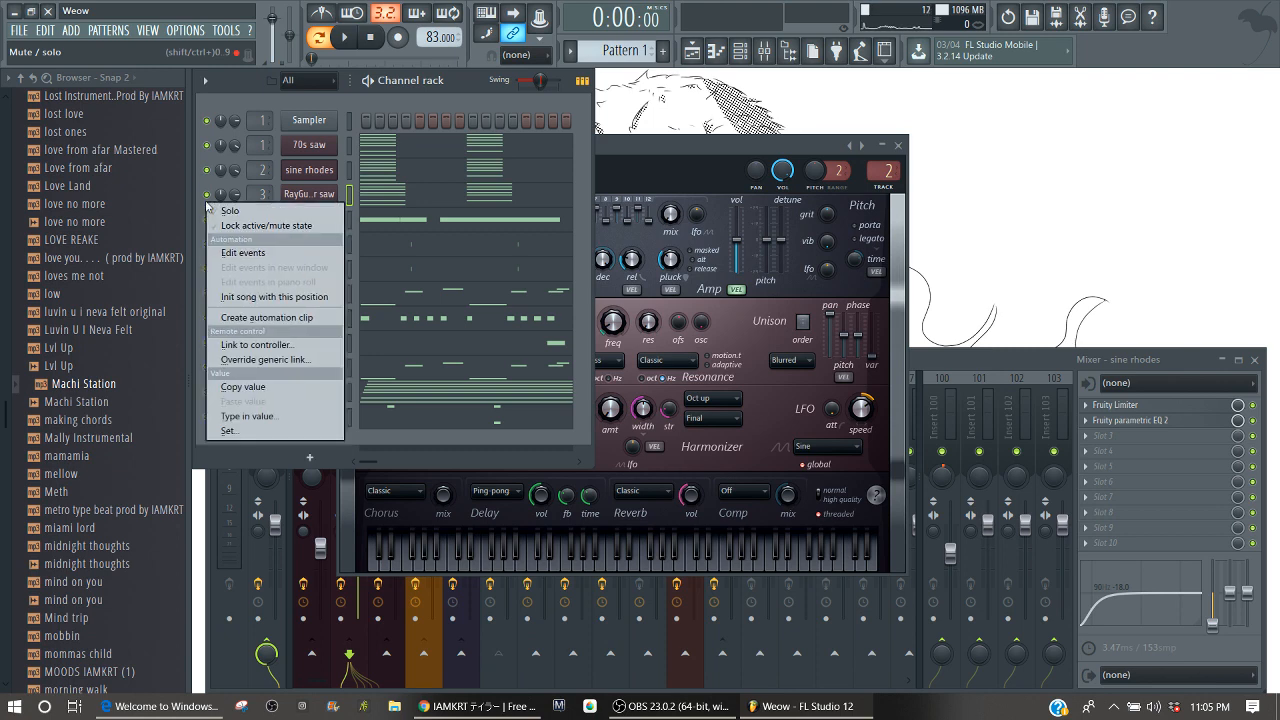
pyautogui.click(212, 211)
# Play RayGun super saw in its piano roll with all its chords in view, and close the piano roll.
pyautogui.click(395, 194)
pyautogui.press('space')
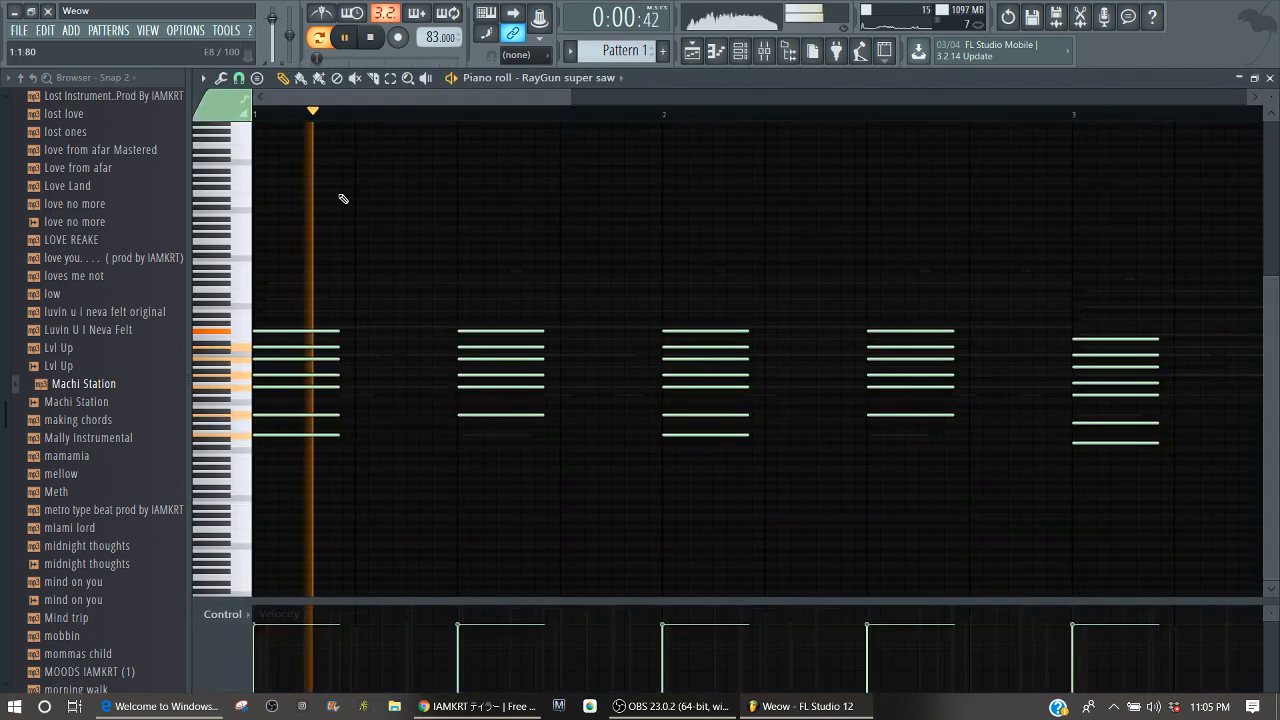
pyautogui.moveTo(570, 97); pyautogui.dragTo(1227, 62)
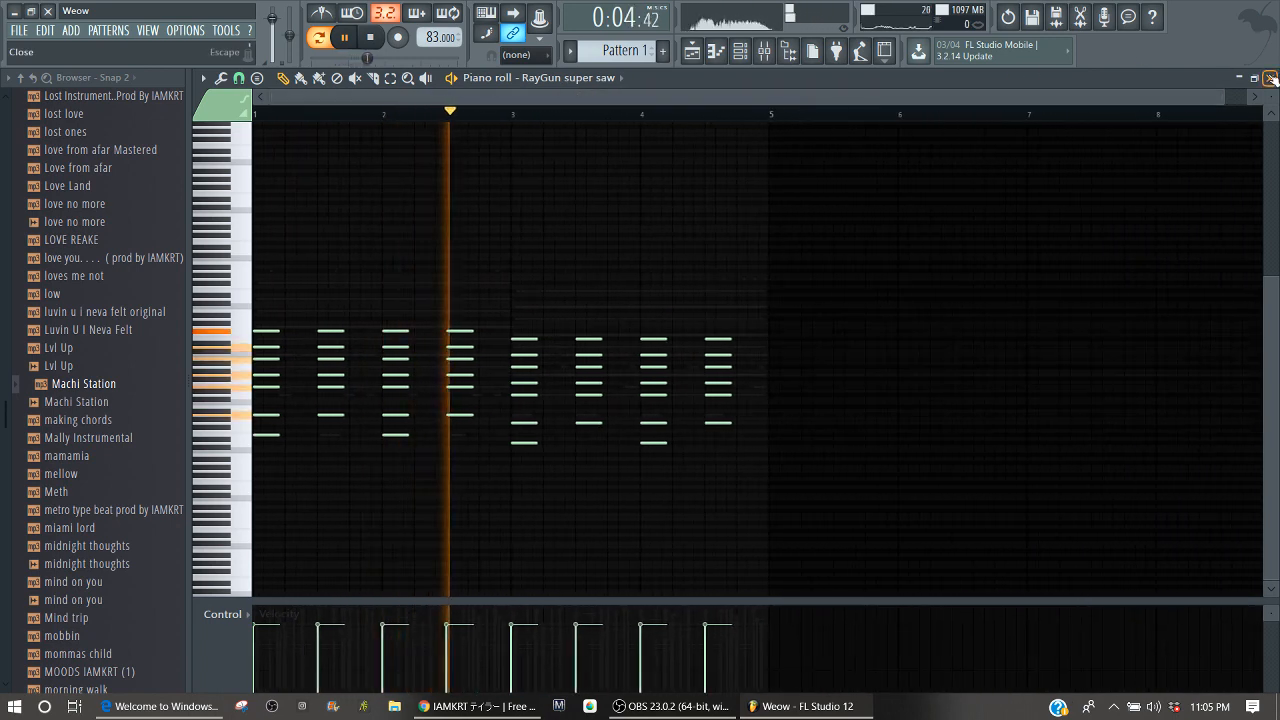
pyautogui.click(1270, 78)
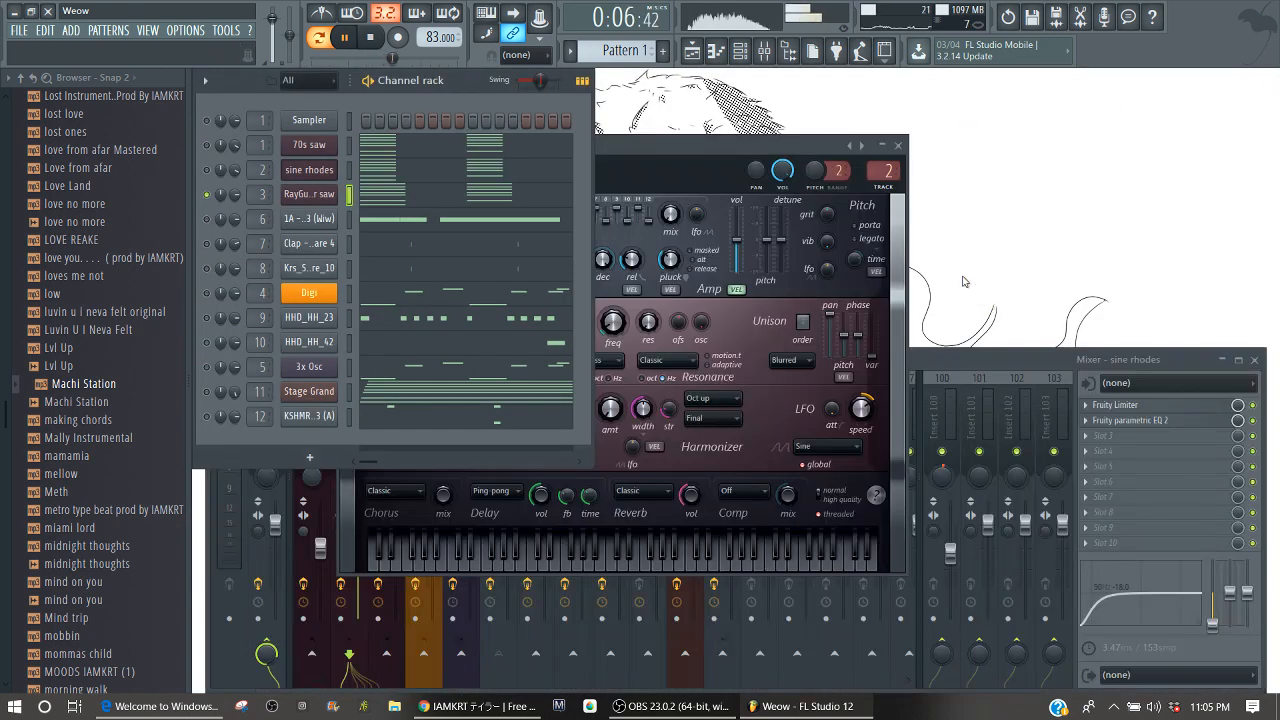
pyautogui.press('space')
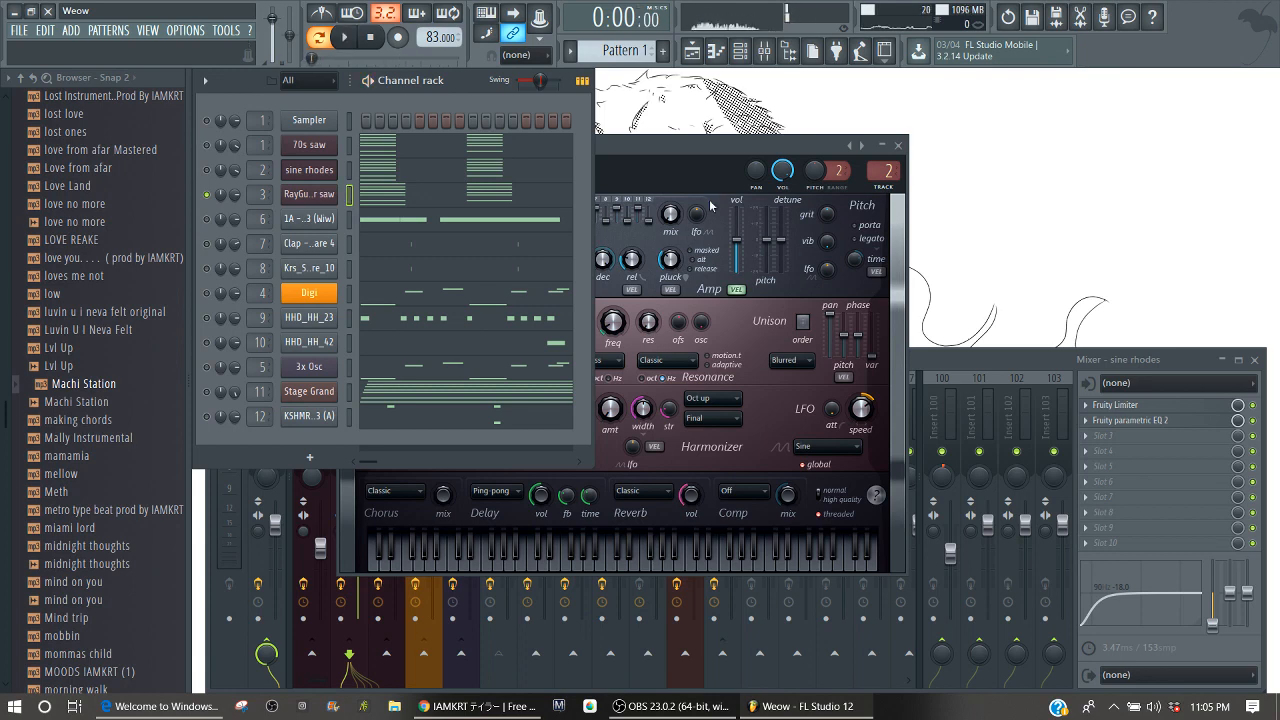
# Look through the IAMKRT PACK 1 kits under IAMKRT > Drums & Sounds in the browser, and collapse the folder.
pyautogui.click(20, 77)
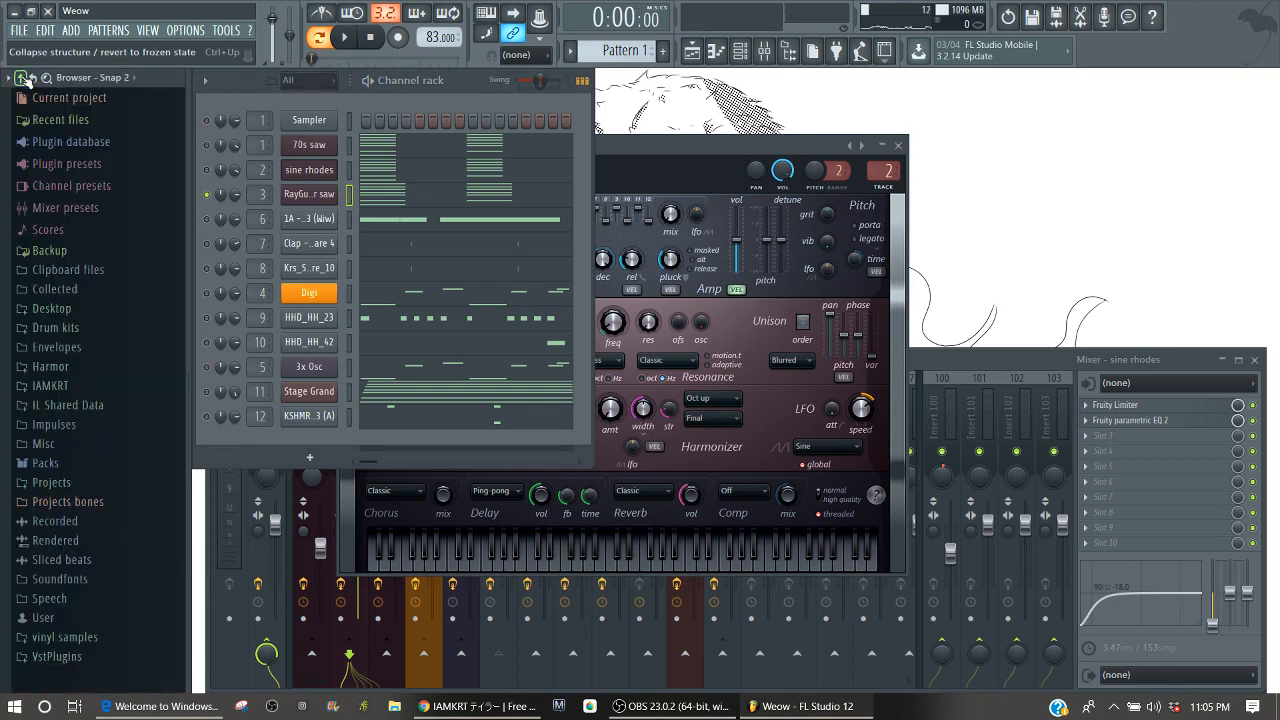
pyautogui.click(52, 385)
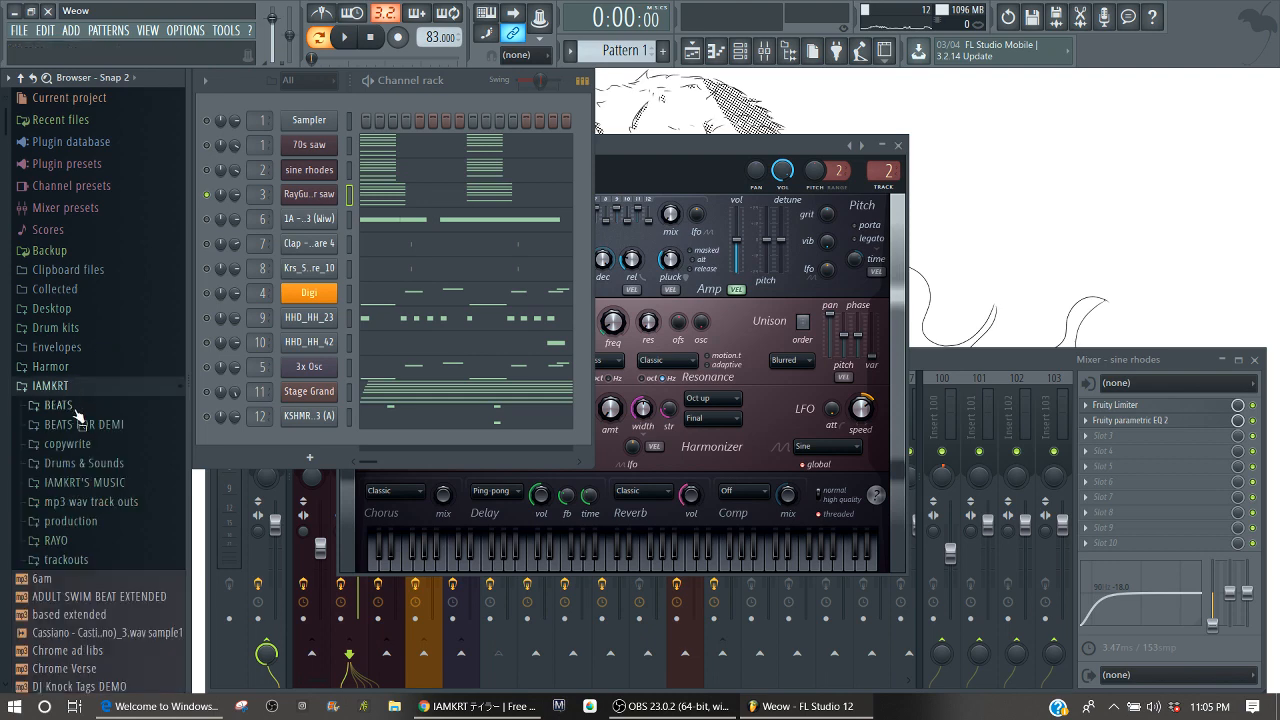
pyautogui.click(86, 467)
pyautogui.click(92, 483)
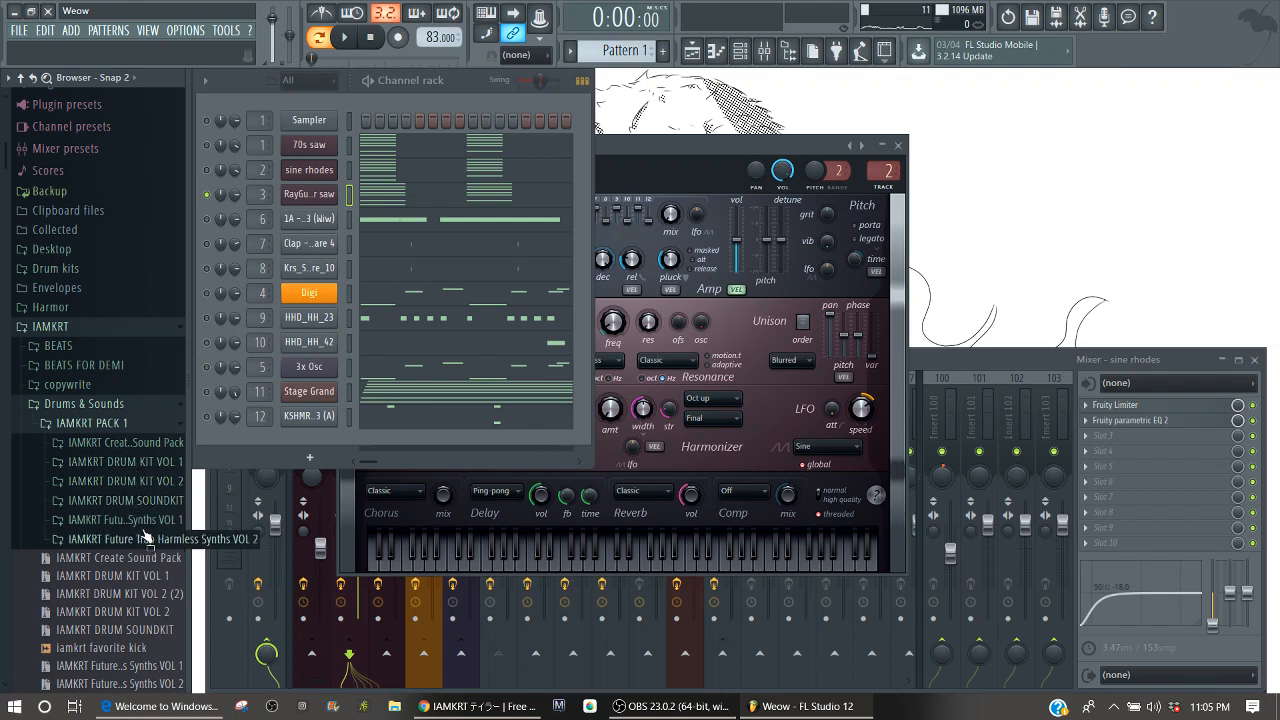
pyautogui.click(133, 405)
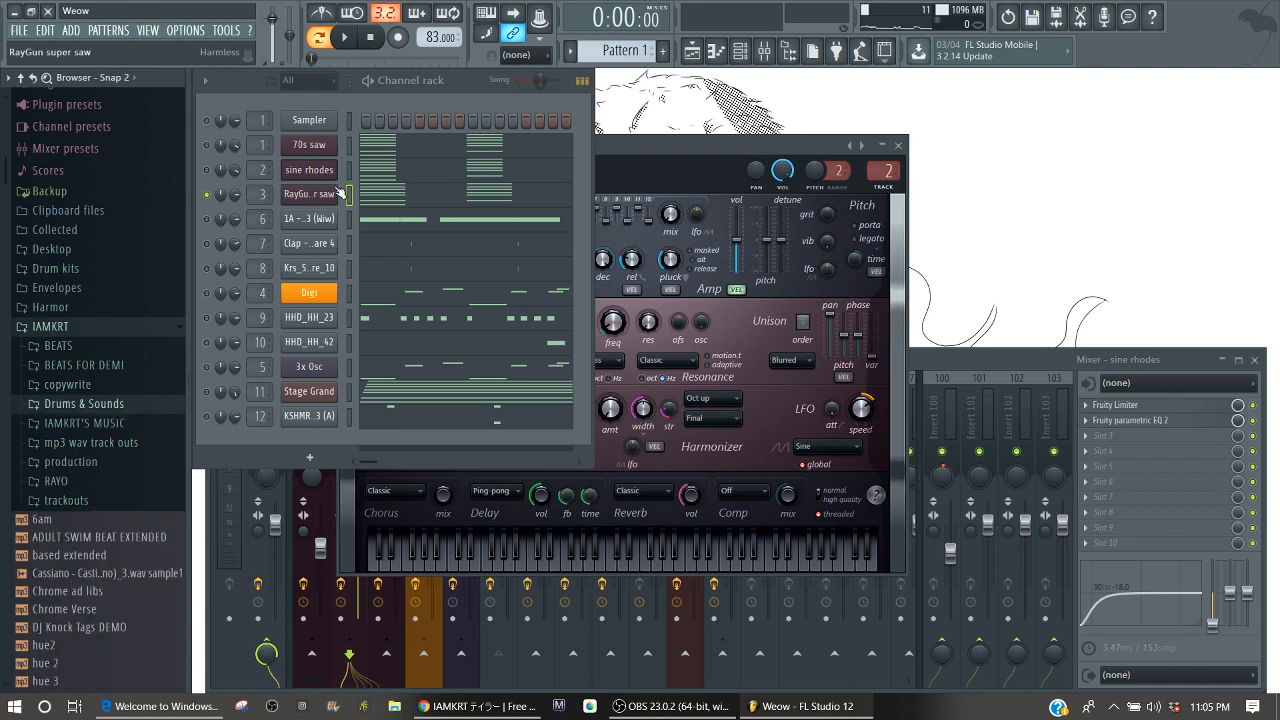
# Solo the 1A kick channel, unmute the clap, snare and both HHD hi-hat channels, and play the drums together.
pyautogui.rightClick(206, 222)
pyautogui.click(216, 232)
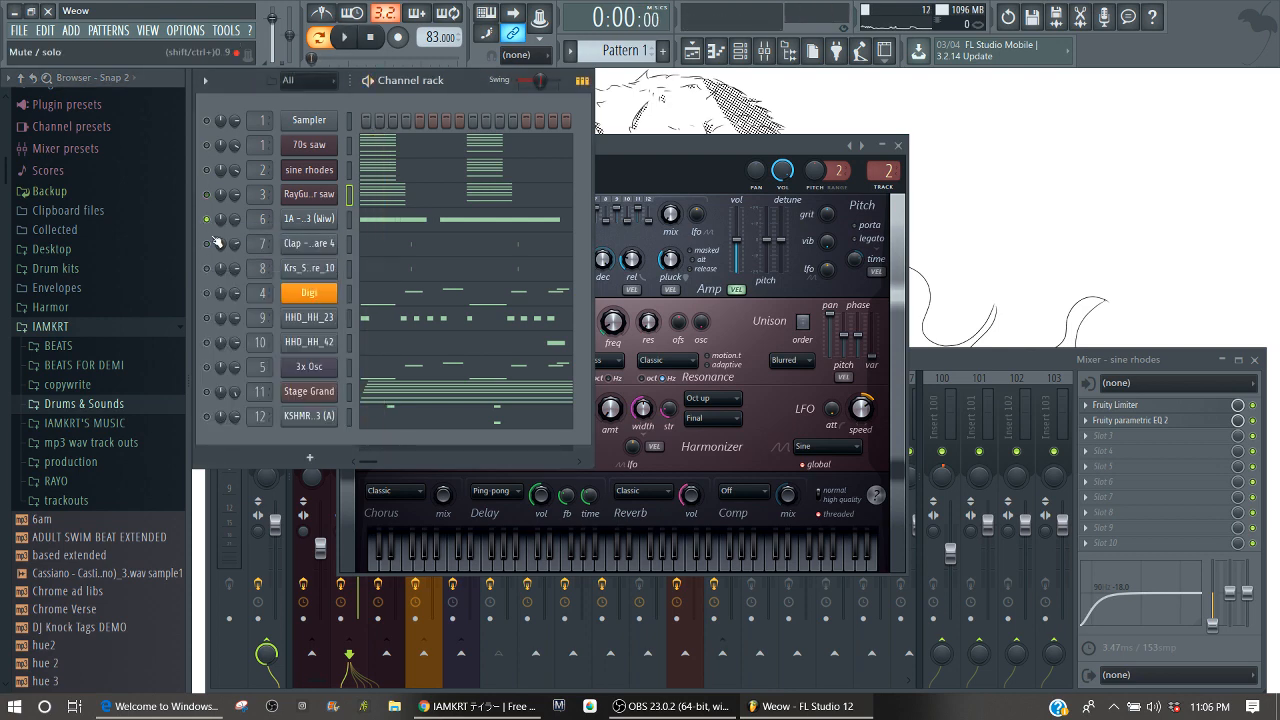
pyautogui.click(207, 318)
pyautogui.press('space')
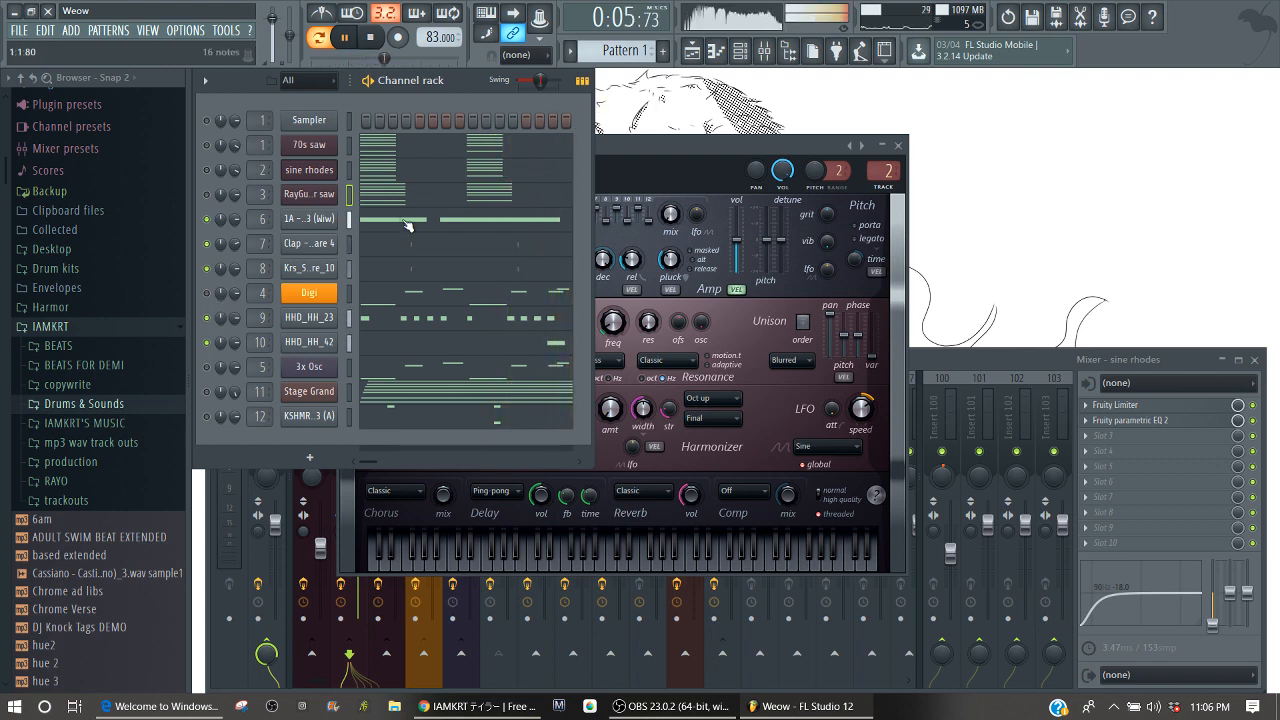
# Switch the channel rack's note overview to the whole pattern and back, and stop playback.
pyautogui.click(581, 81)
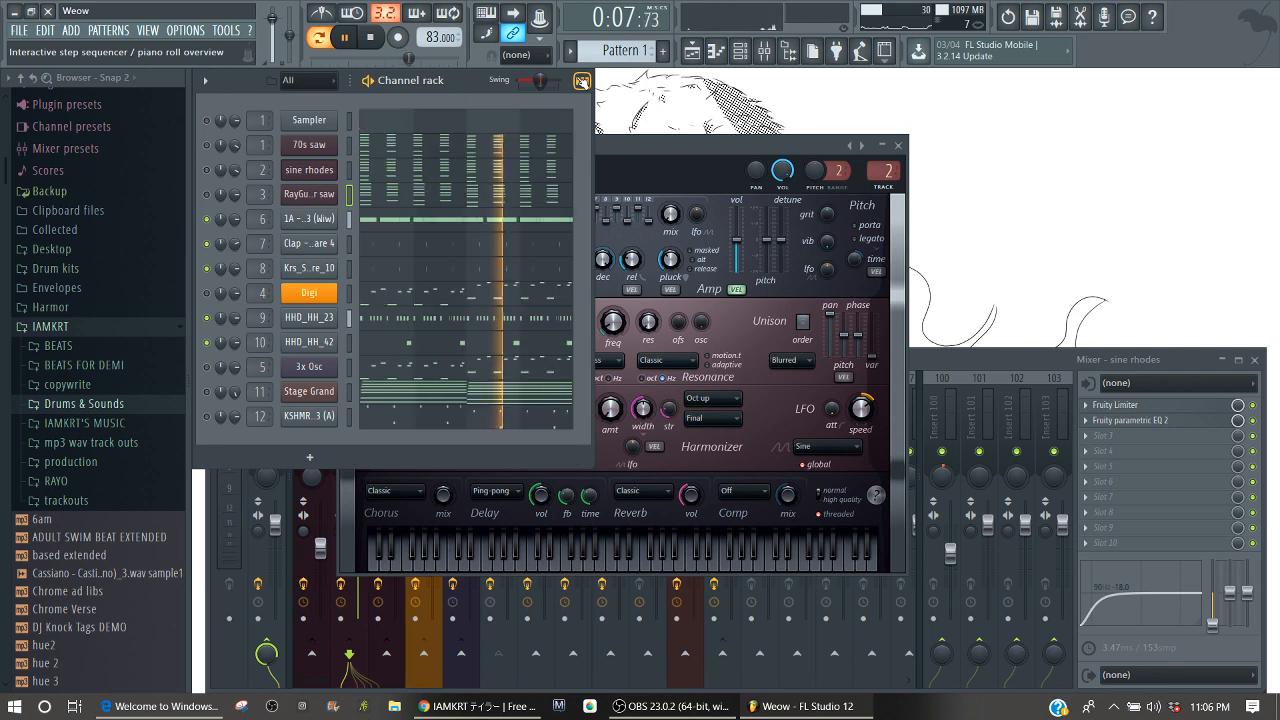
pyautogui.click(583, 83)
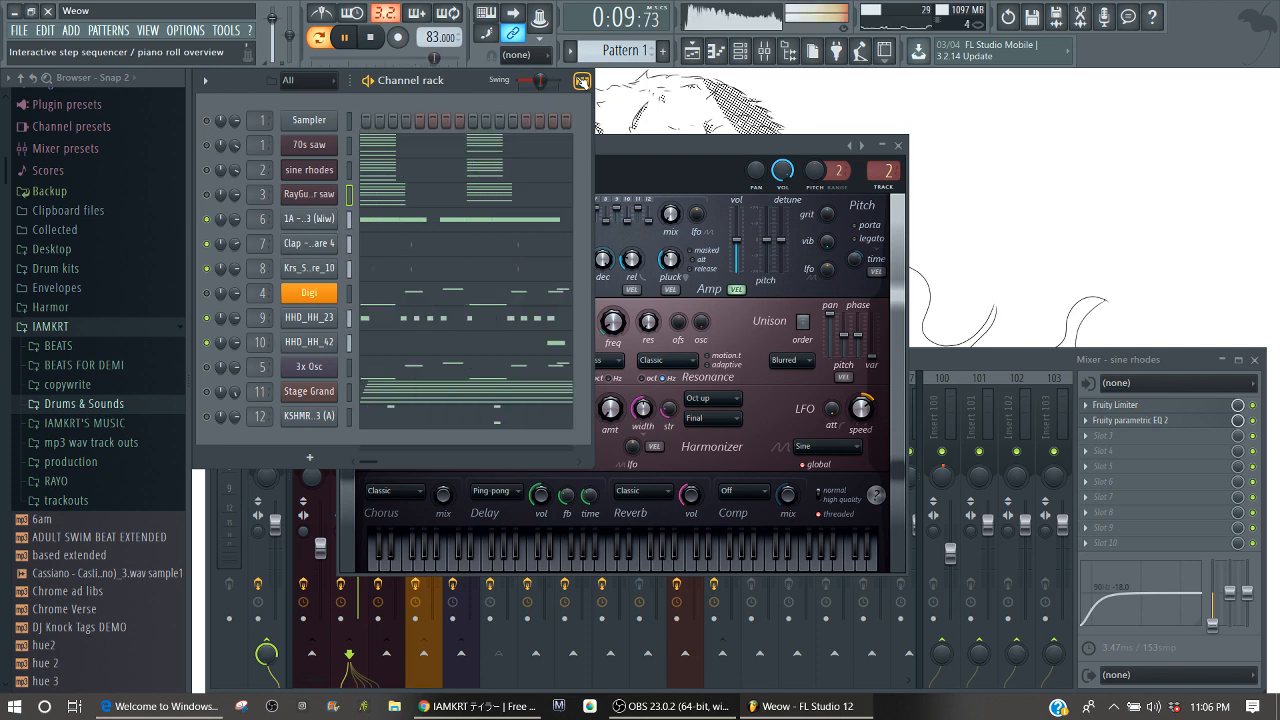
pyautogui.press('space')
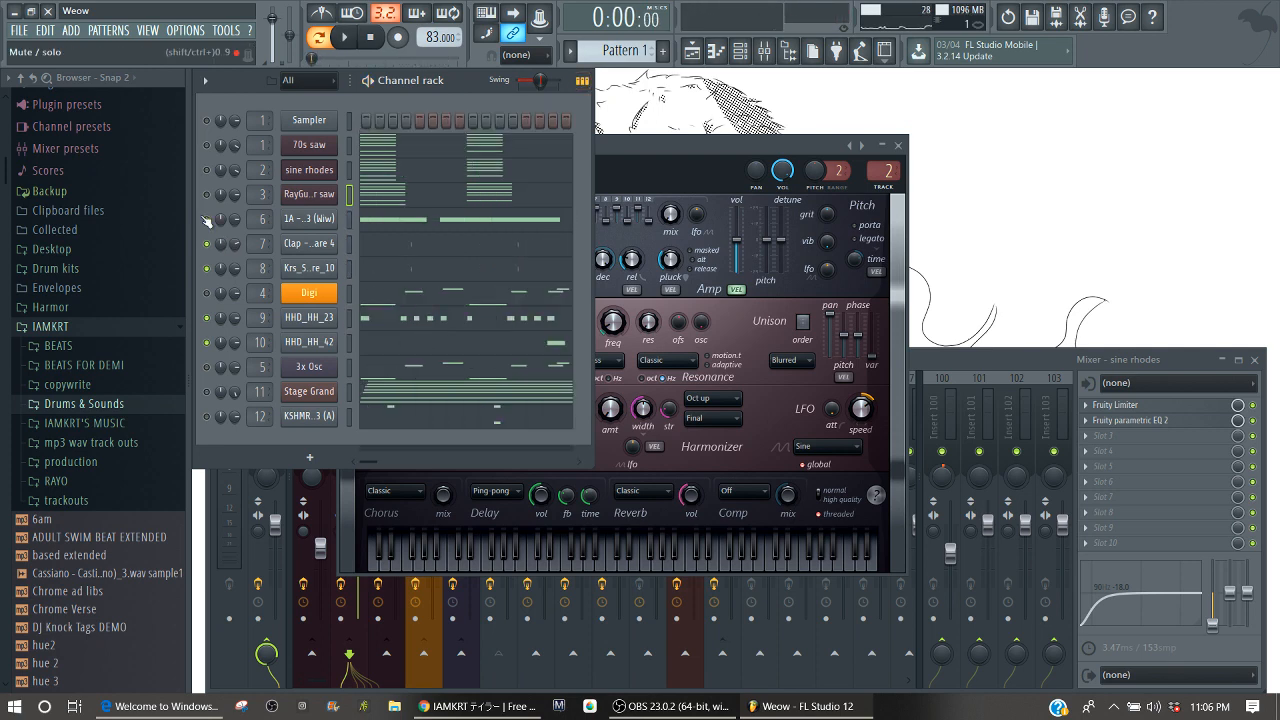
# Solo the 1A - 2 Sik - Kick 3 (Wiw) channel, open its instrument settings and audition the kick at C5.
pyautogui.rightClick(206, 220)
pyautogui.click(252, 226)
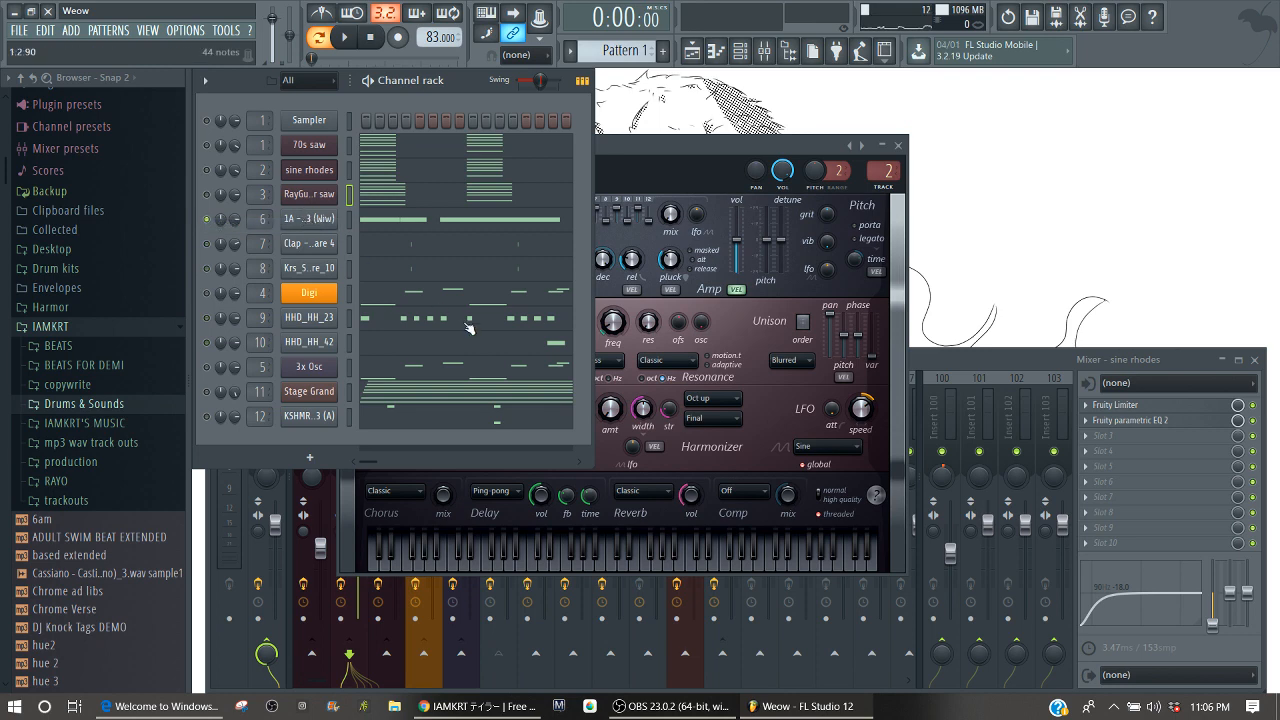
pyautogui.click(309, 219)
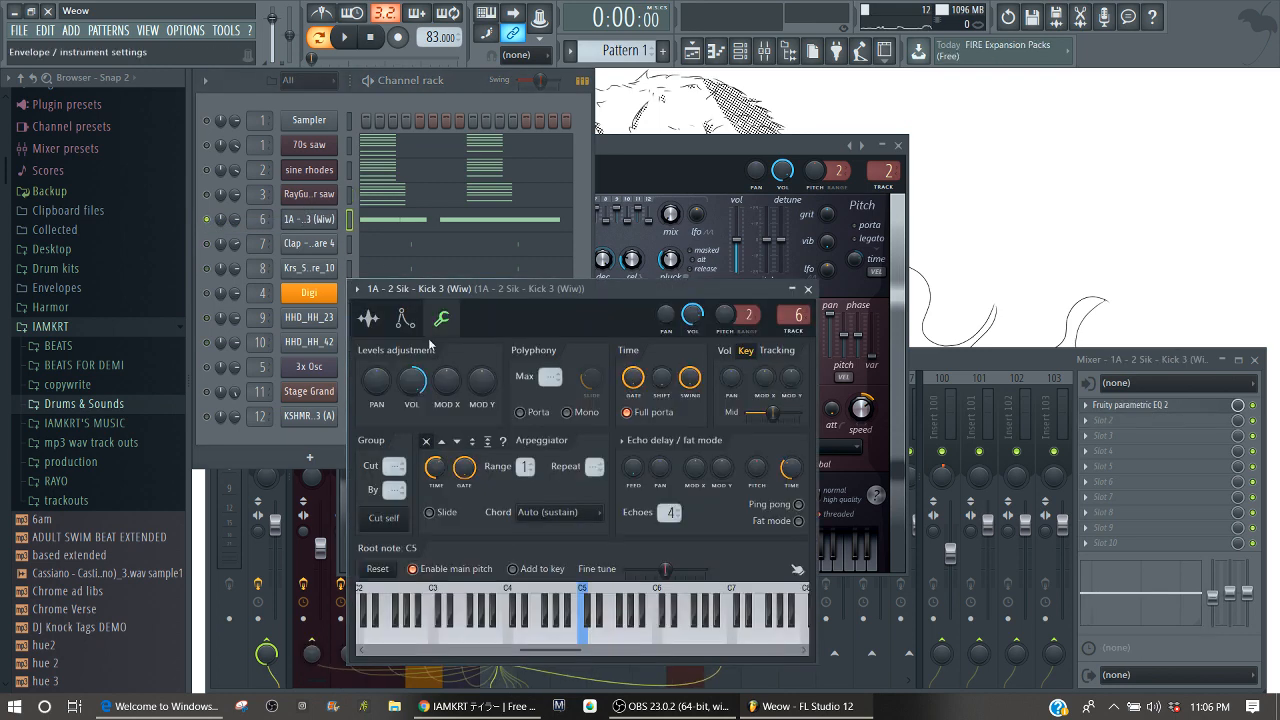
pyautogui.click(590, 638)
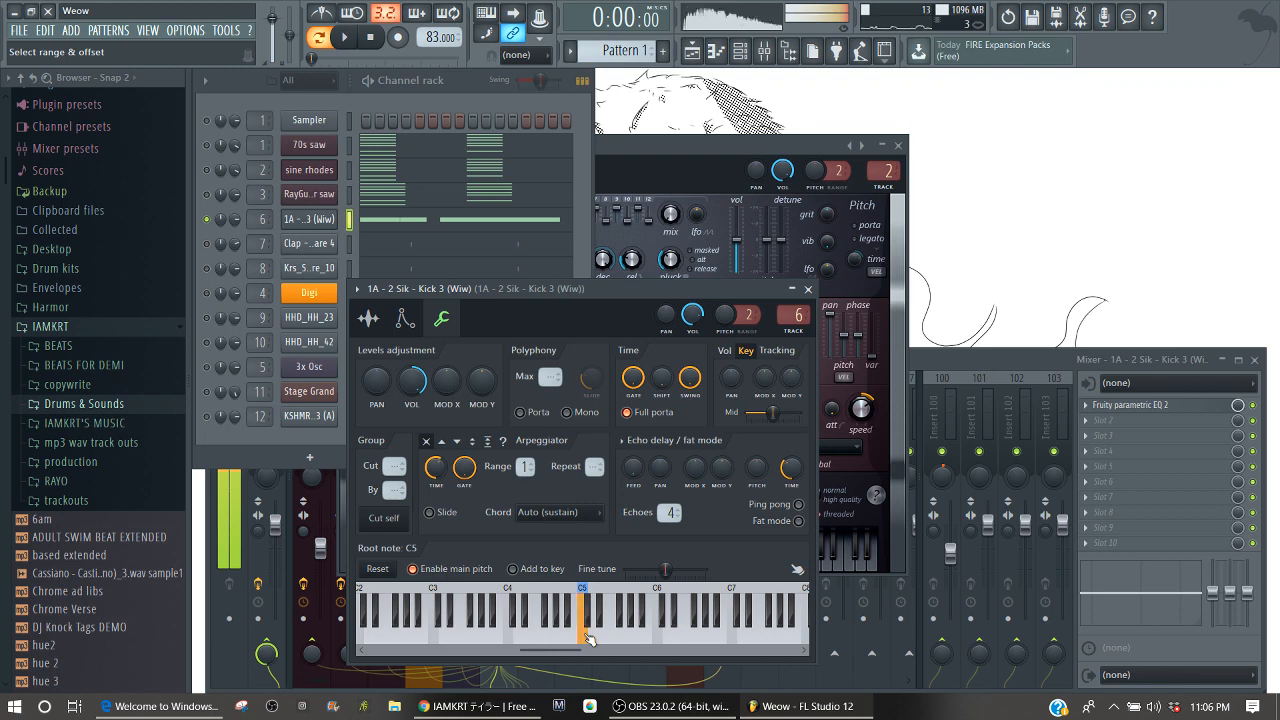
pyautogui.click(588, 636)
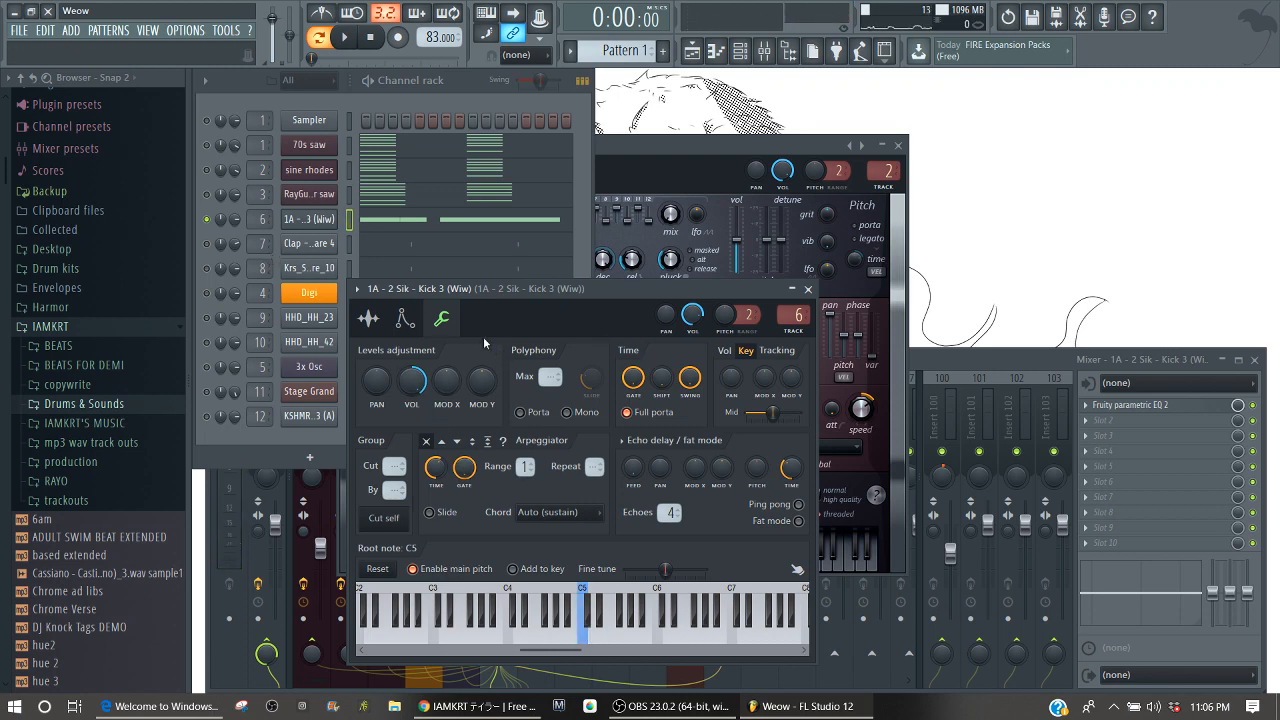
# Unmute the clap channel and audition the kick and clap at C5 with the typing keyboard enabled.
pyautogui.click(207, 245)
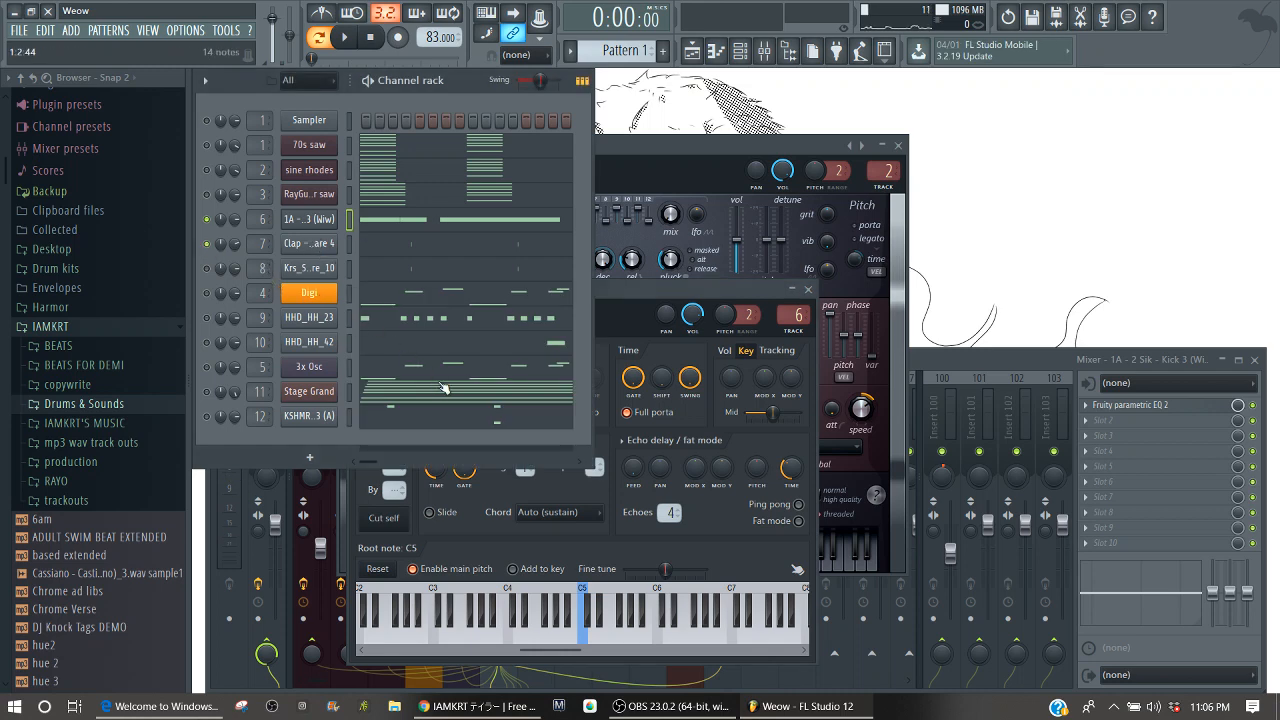
pyautogui.click(488, 11)
pyautogui.press('q')
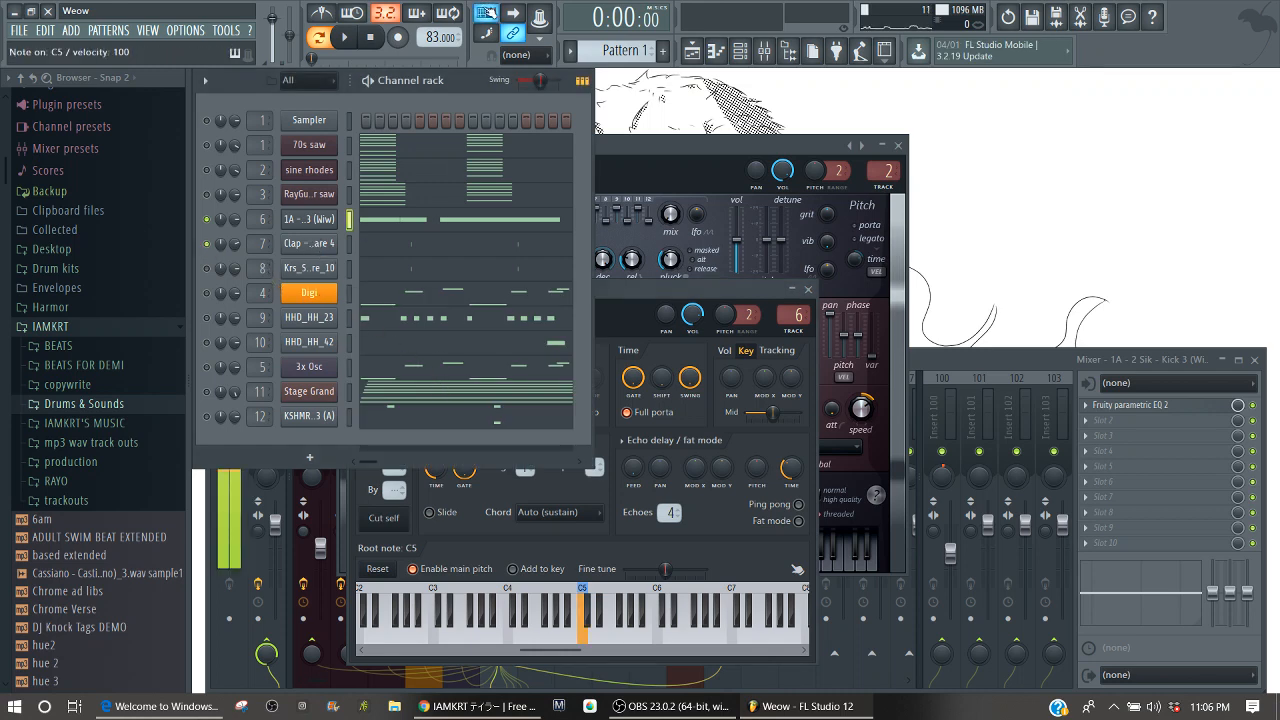
pyautogui.press('q')
pyautogui.press('q')
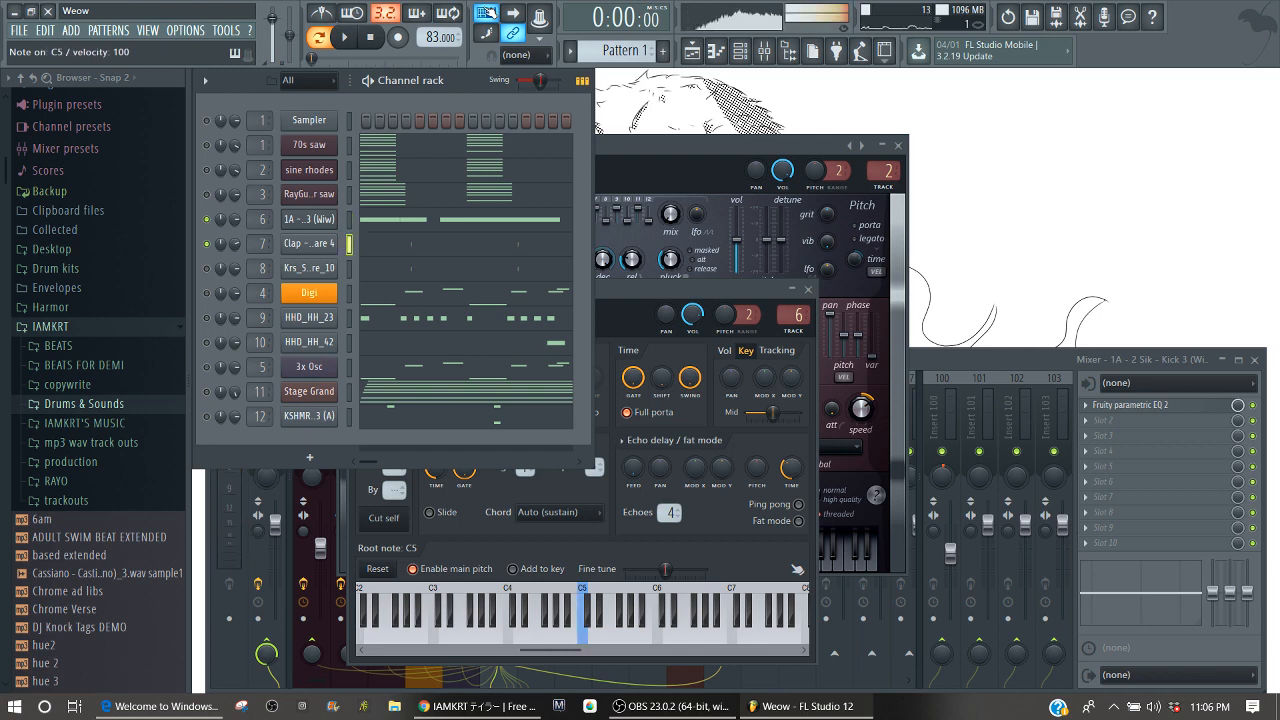
# Open the Krs_Snare_10 channel's settings, audition the snare at C5 and bring the mixer to the front.
pyautogui.press('Down')
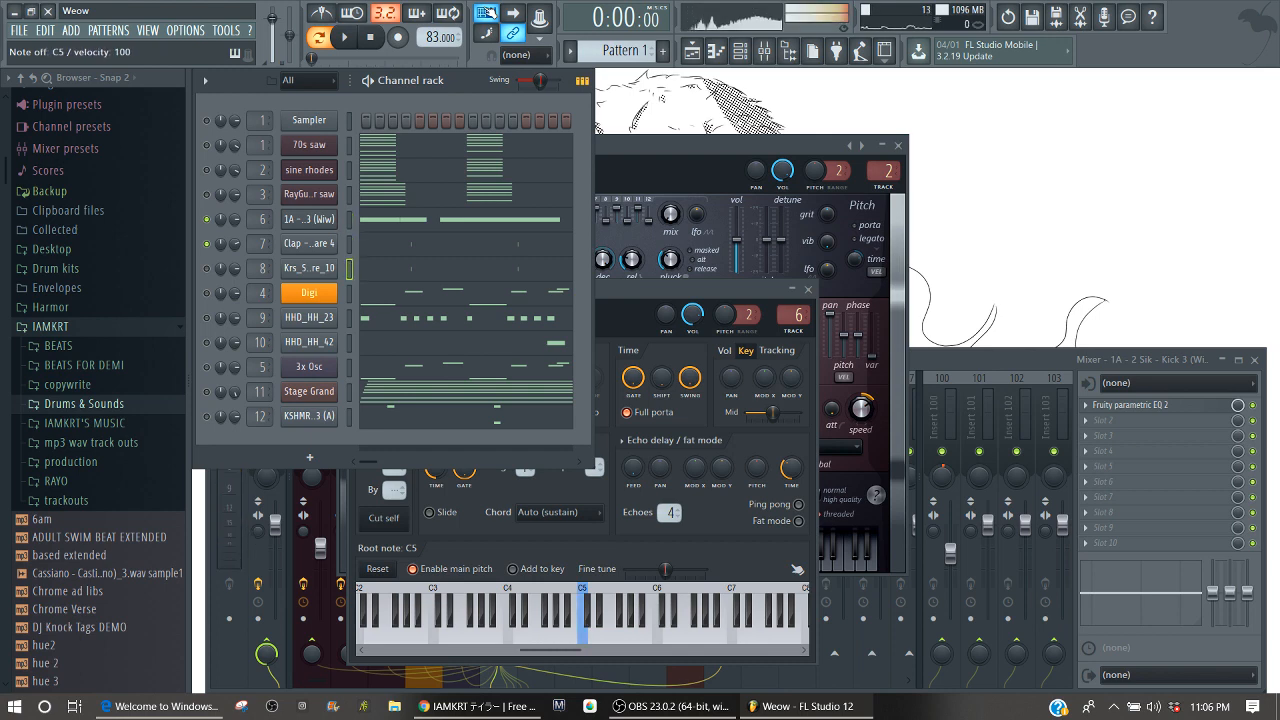
pyautogui.click(332, 268)
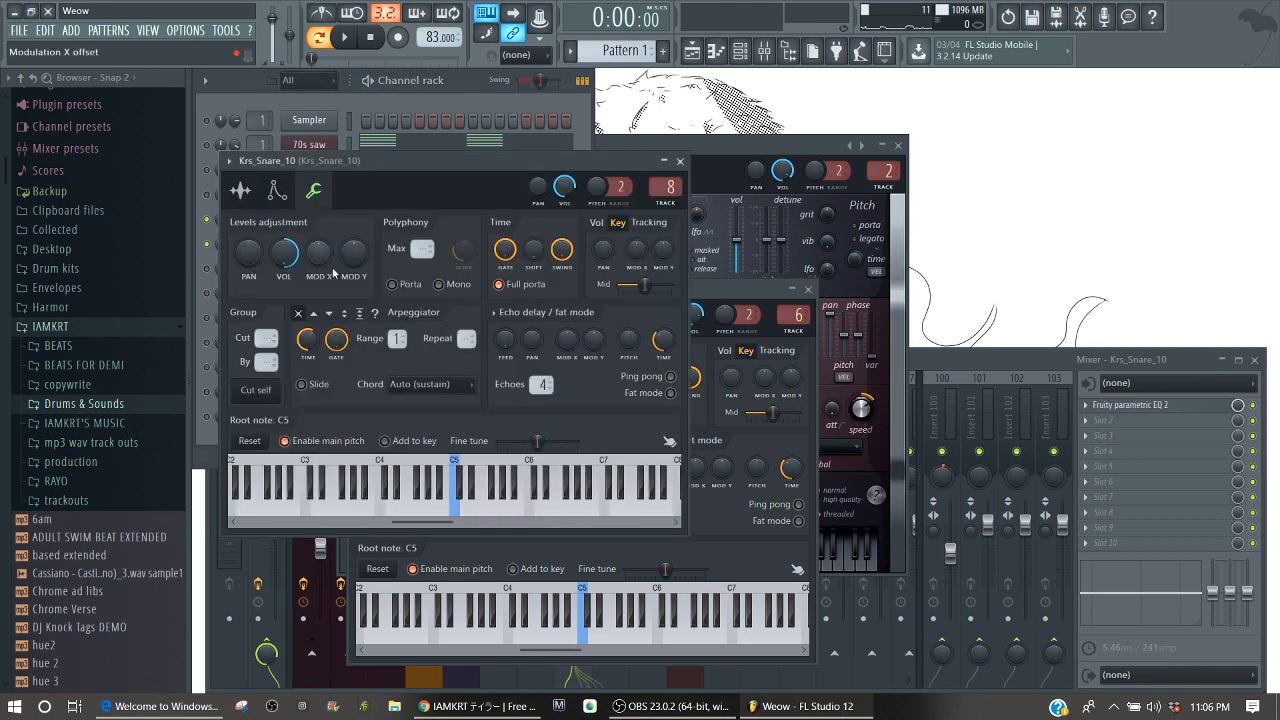
pyautogui.press('q')
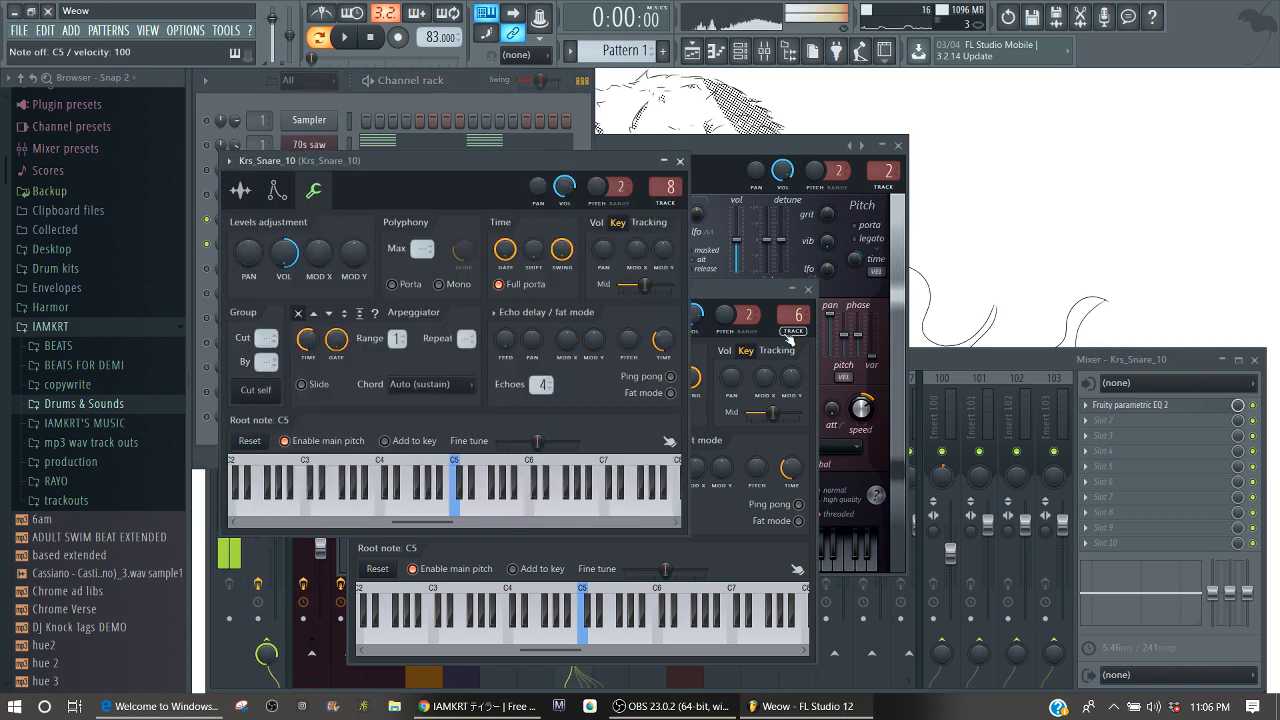
pyautogui.click(914, 362)
pyautogui.press('q')
pyautogui.press('q')
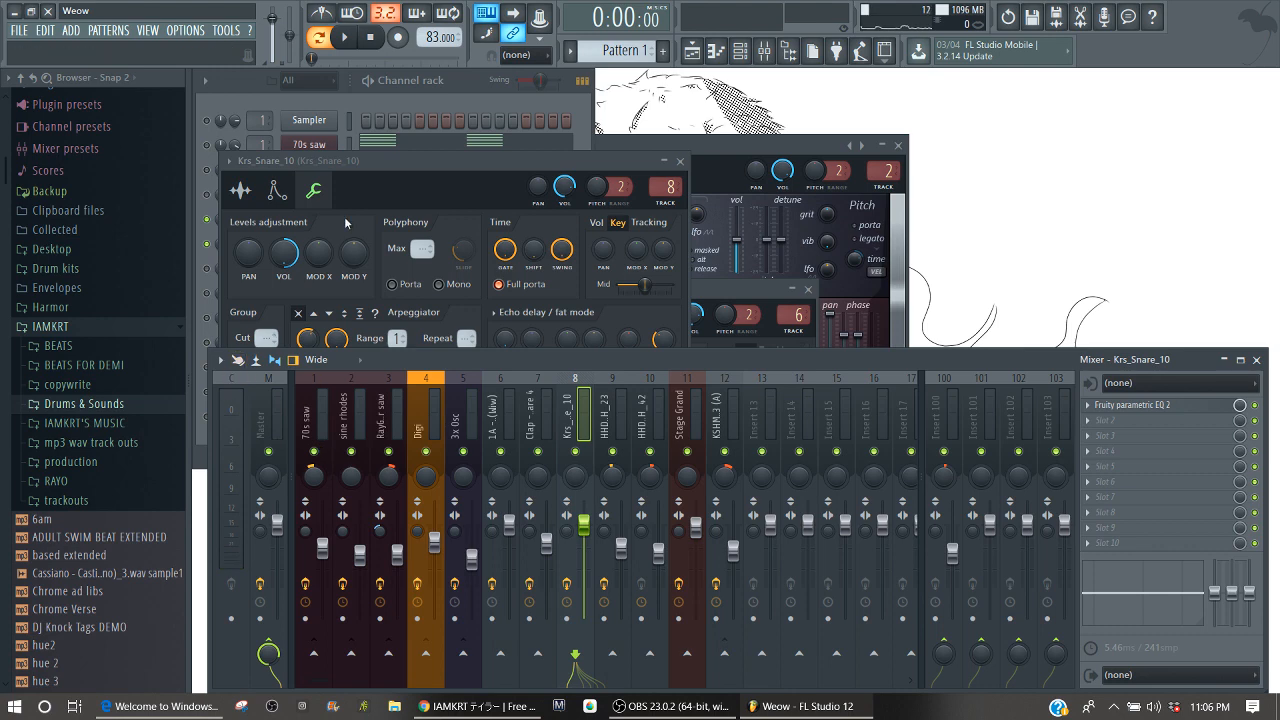
# Bring the channel rack forward and audition the clap and Krs_Snare_10 channels at C5 for comparison.
pyautogui.click(430, 95)
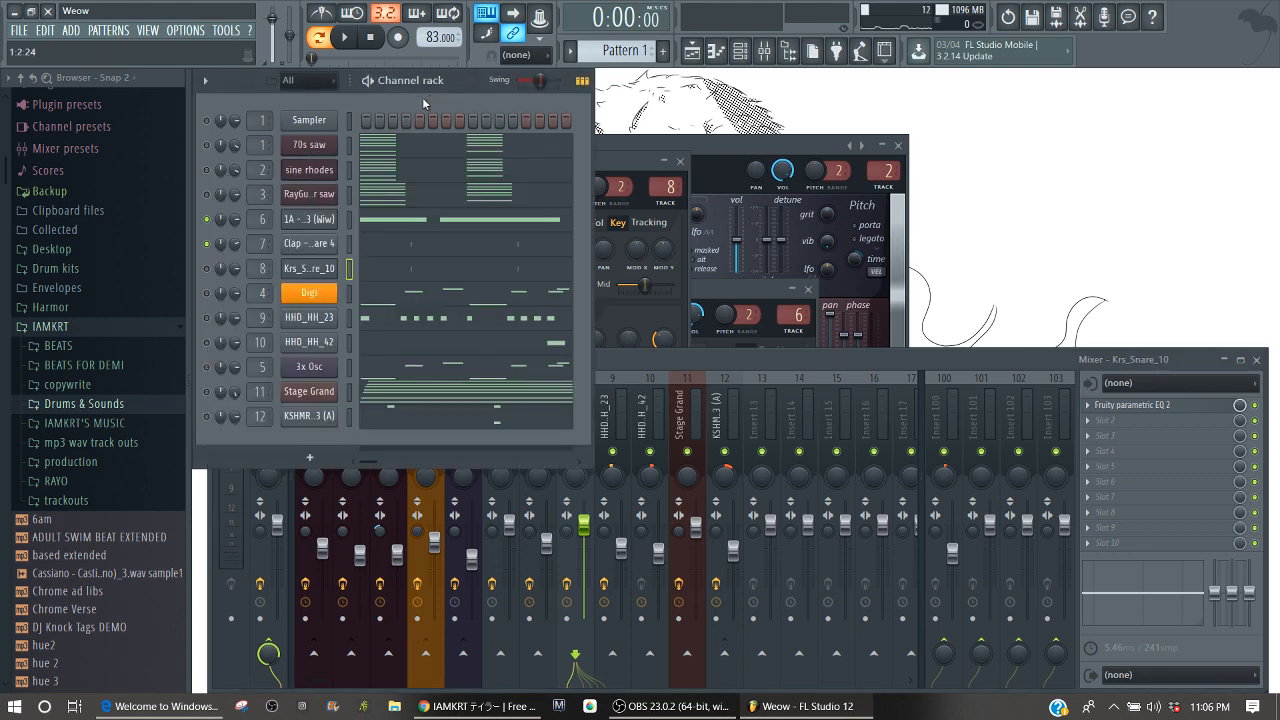
pyautogui.press('q')
pyautogui.press('q')
pyautogui.click(348, 245)
pyautogui.press('q')
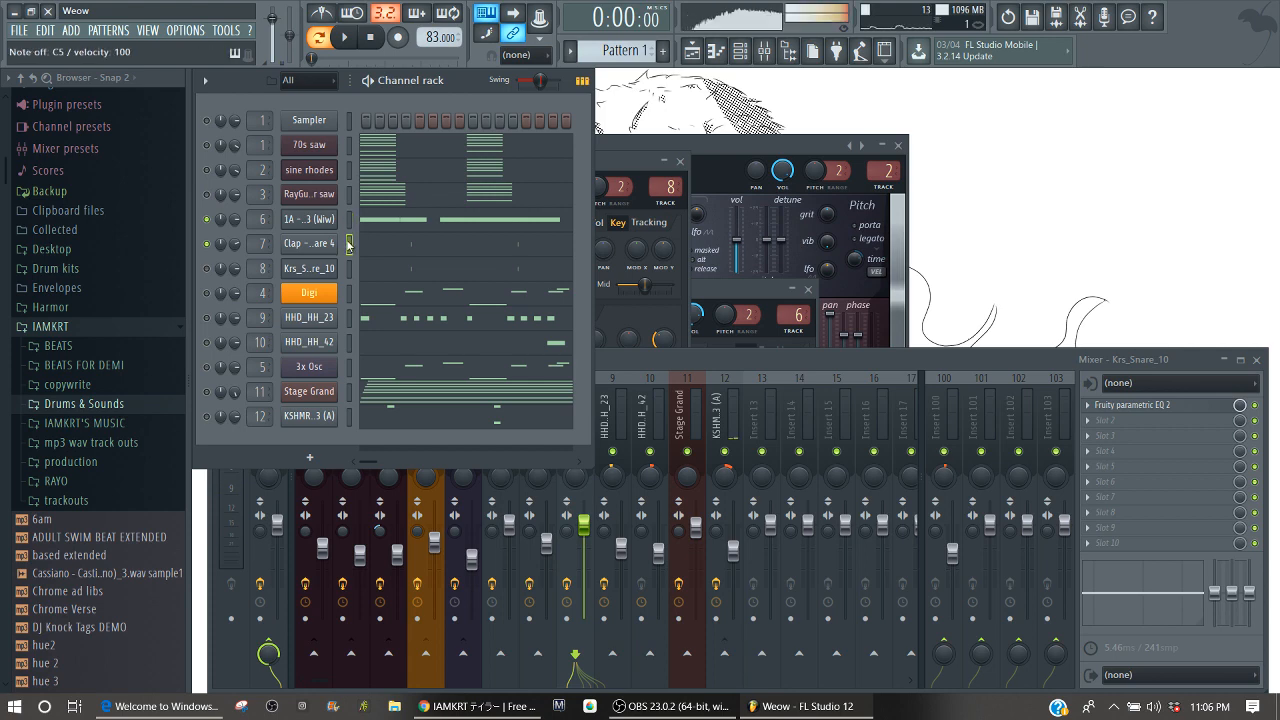
pyautogui.click(348, 268)
pyautogui.press('q')
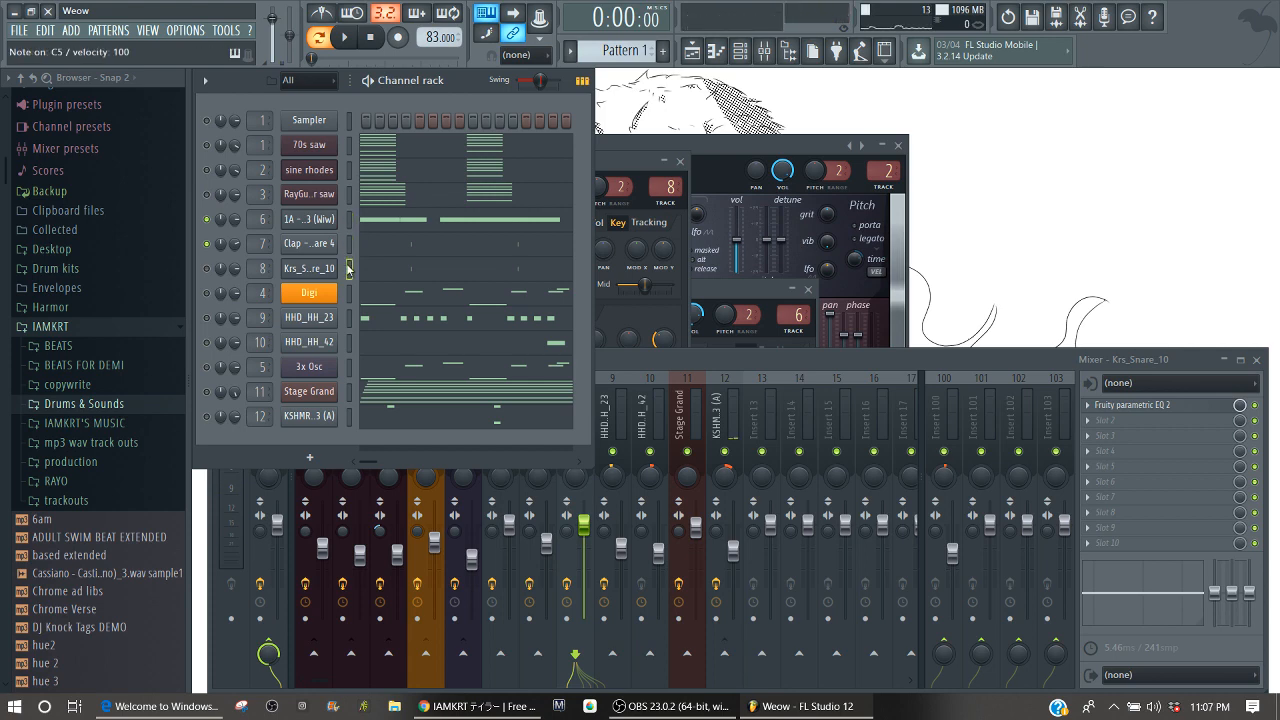
# Solo the HHD_HH_23 hi-hat channel and play its notes in the piano roll with the whole pattern in view.
pyautogui.click(348, 317)
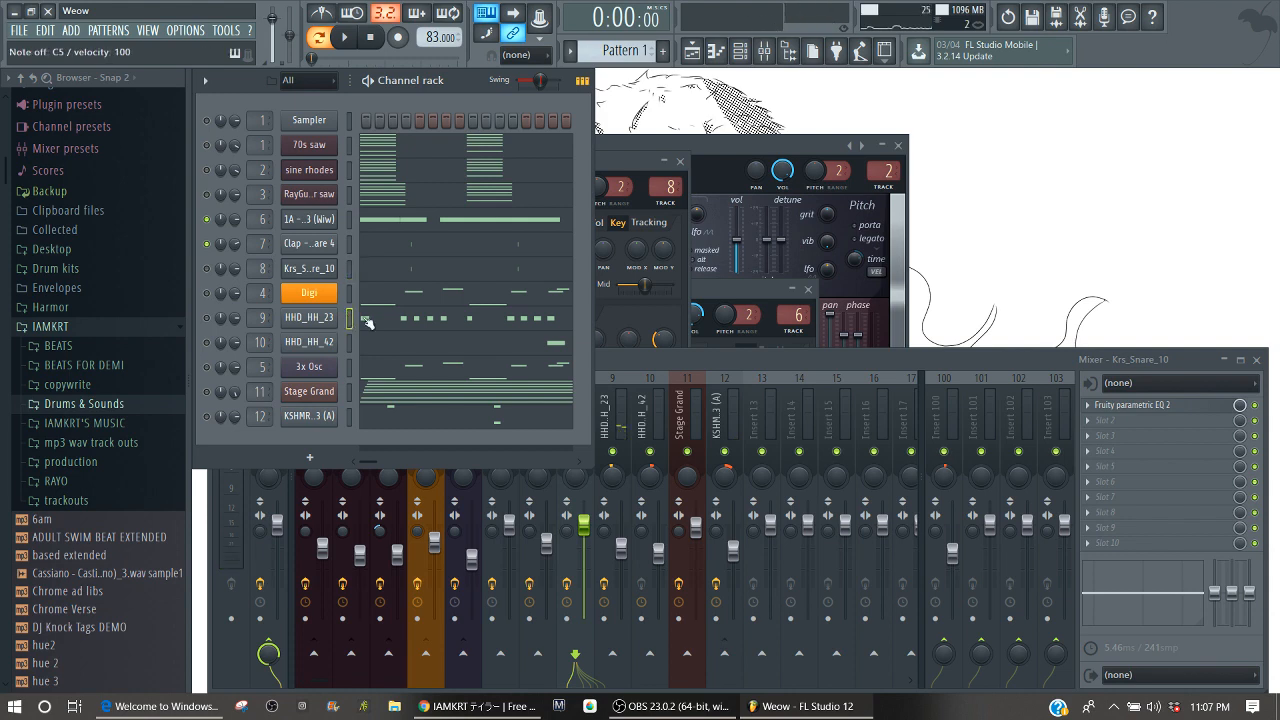
pyautogui.rightClick(209, 320)
pyautogui.click(219, 326)
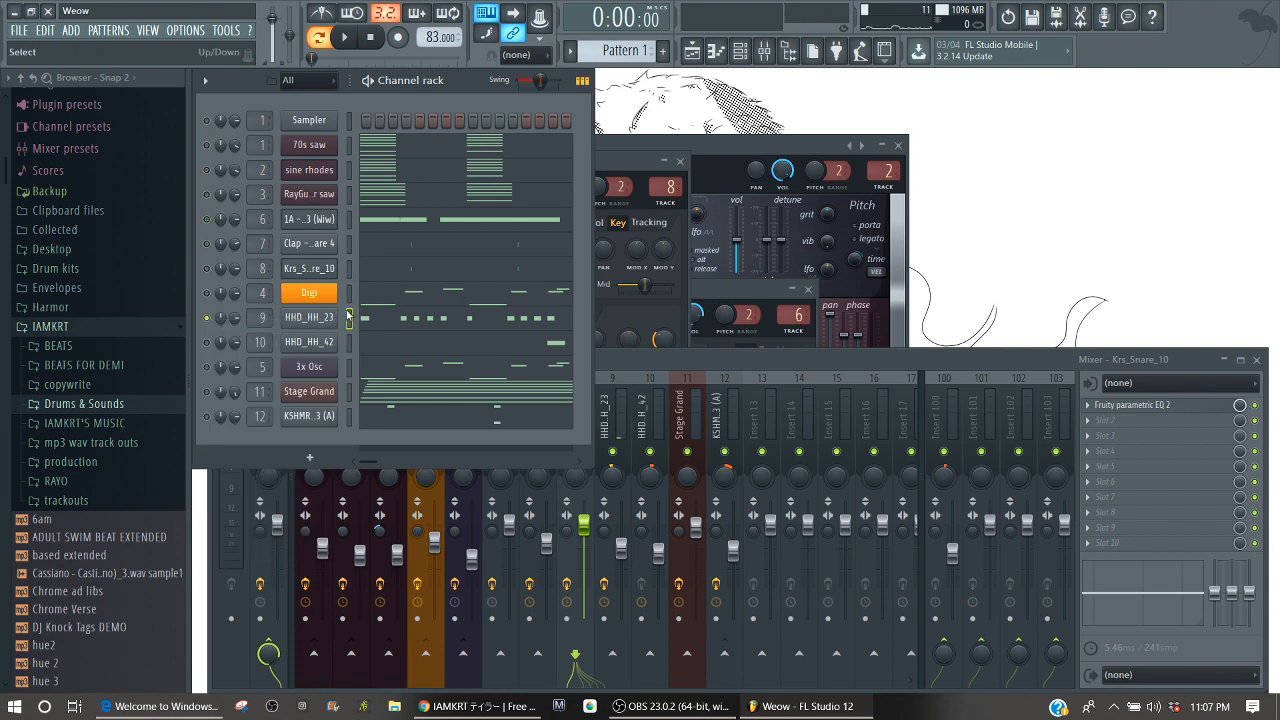
pyautogui.click(371, 321)
pyautogui.press('space')
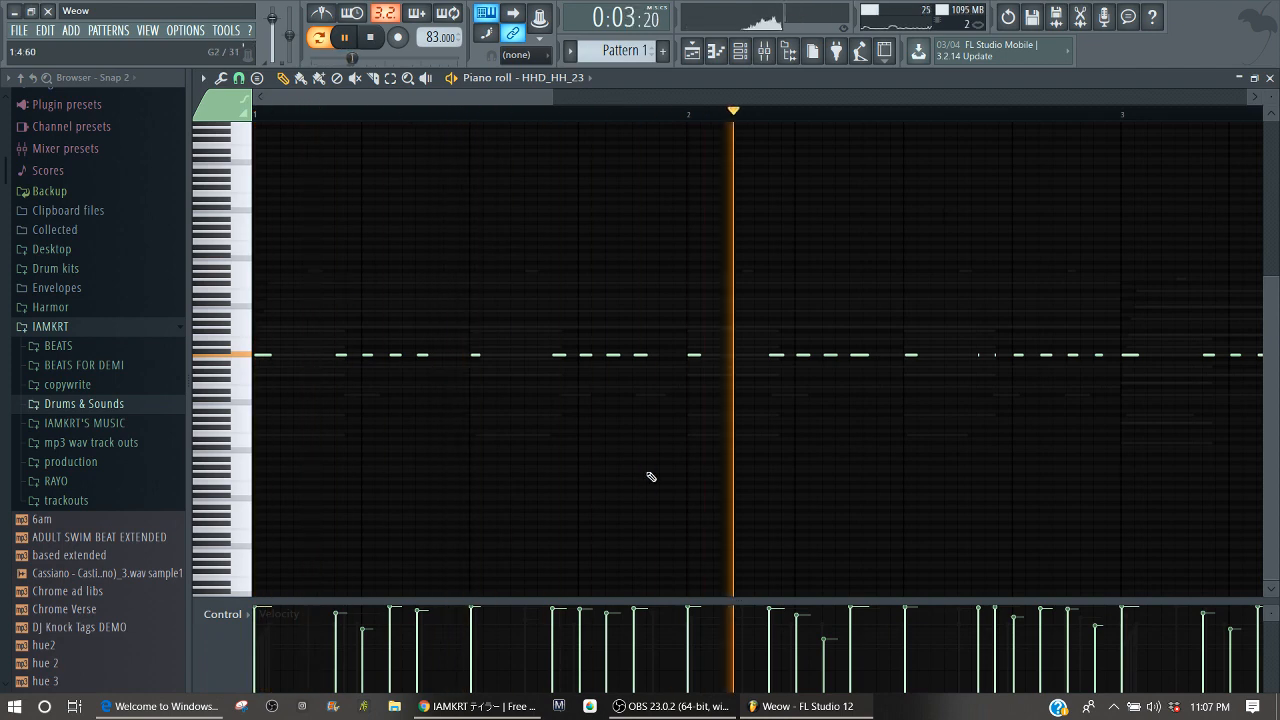
pyautogui.moveTo(552, 97); pyautogui.dragTo(960, 143)
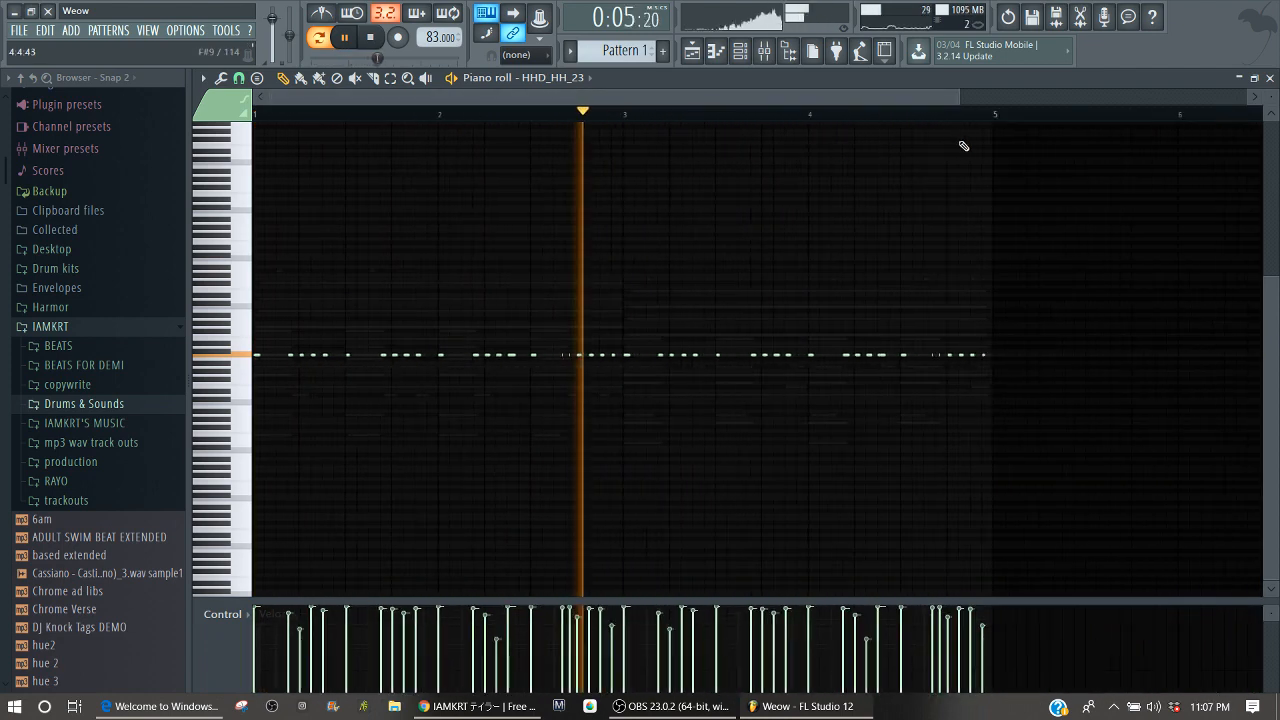
pyautogui.press('space')
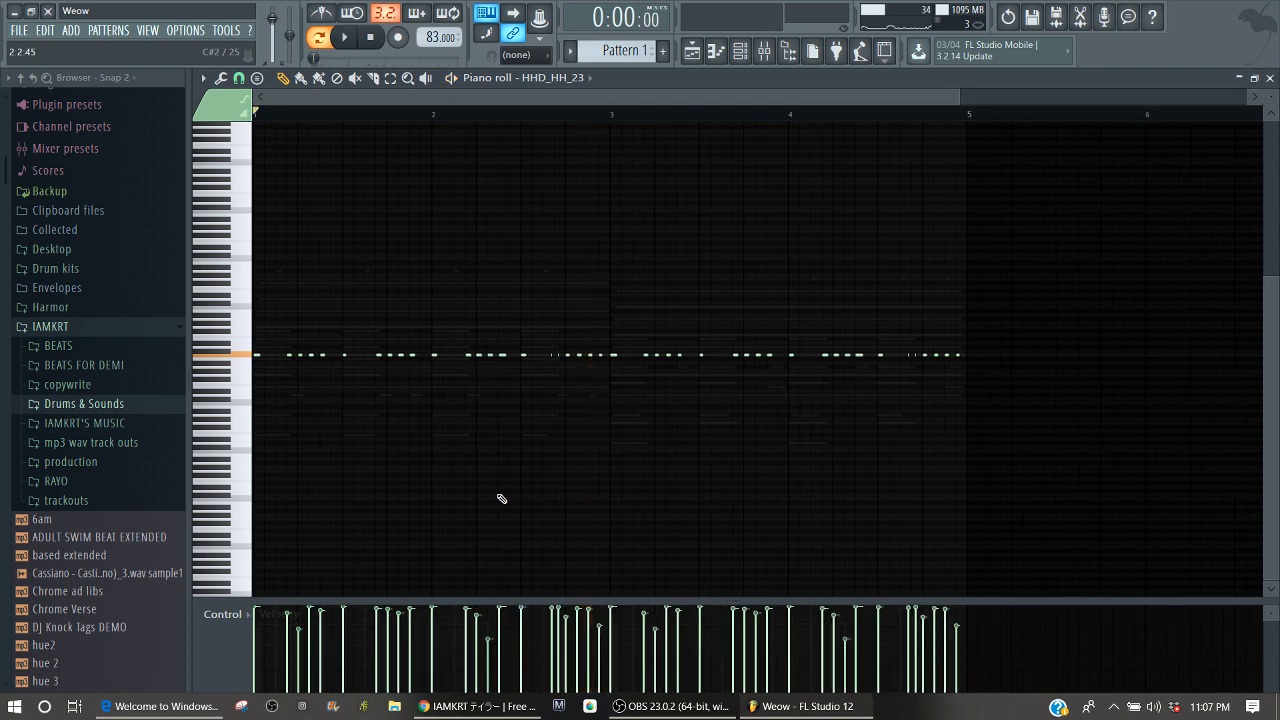
# Show the hi-hat notes' fine pitch values, play the pattern through and return to the channel rack.
pyautogui.click(235, 624)
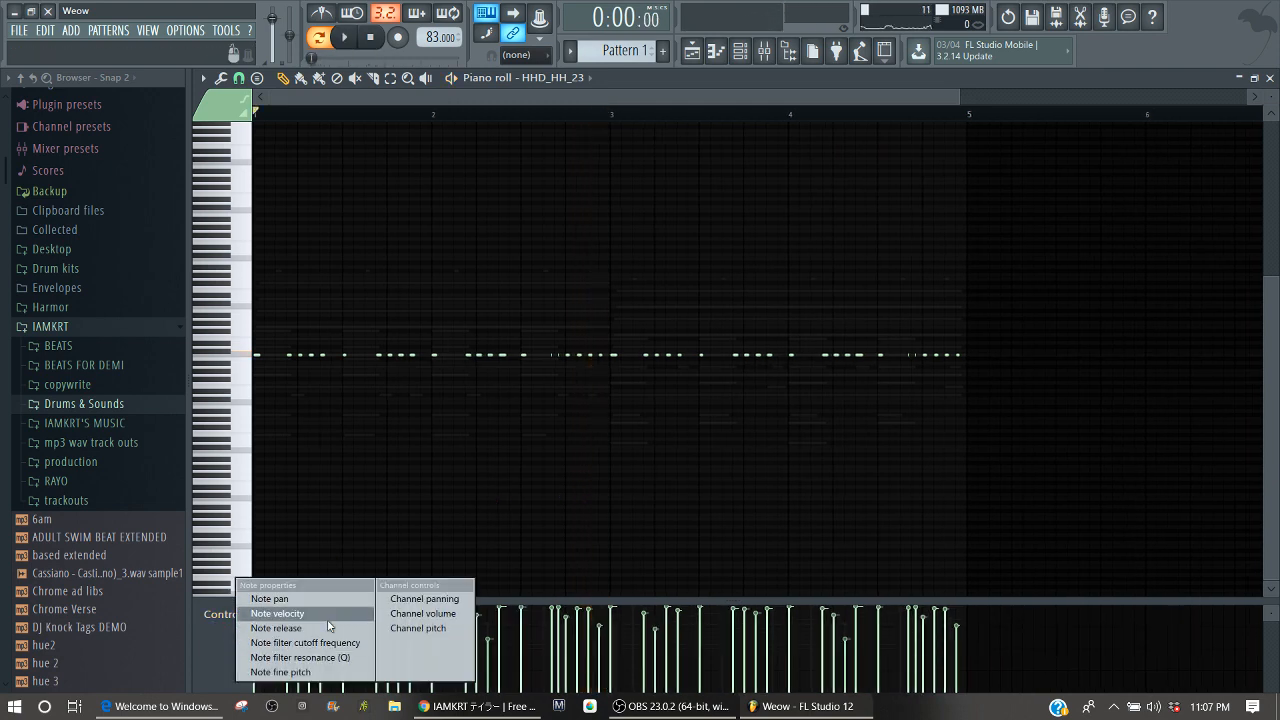
pyautogui.click(301, 674)
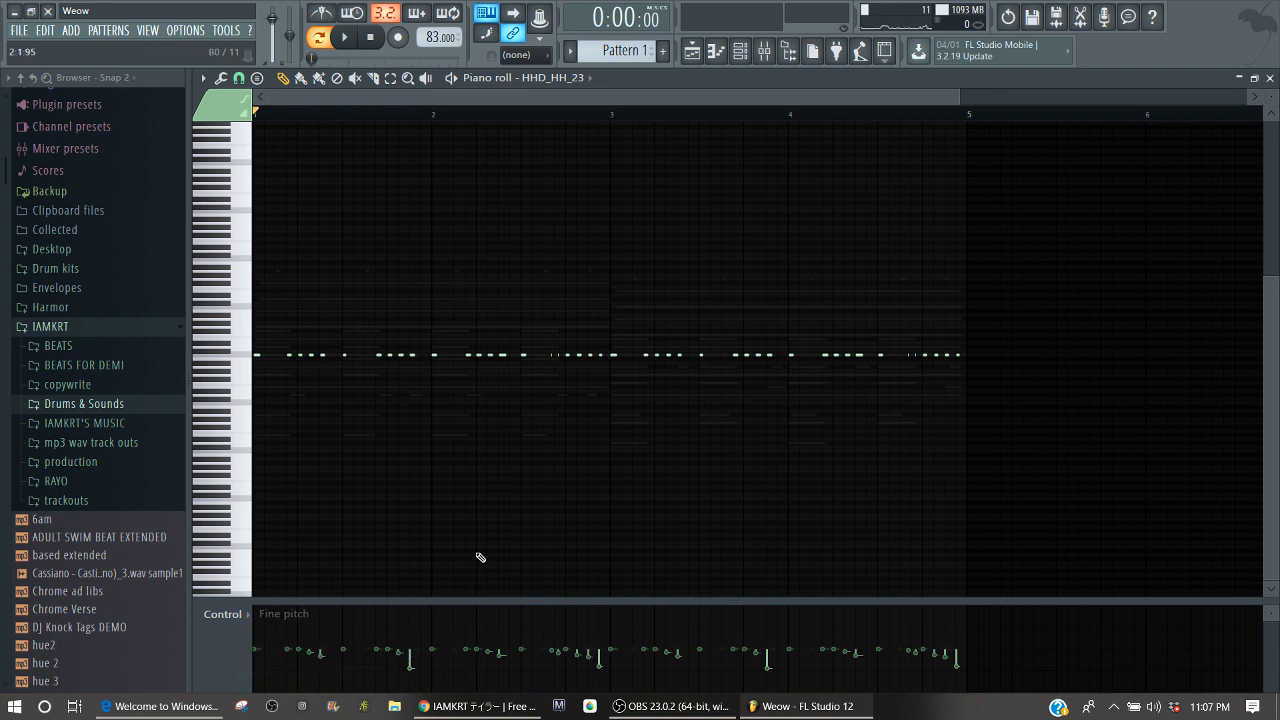
pyautogui.press('space')
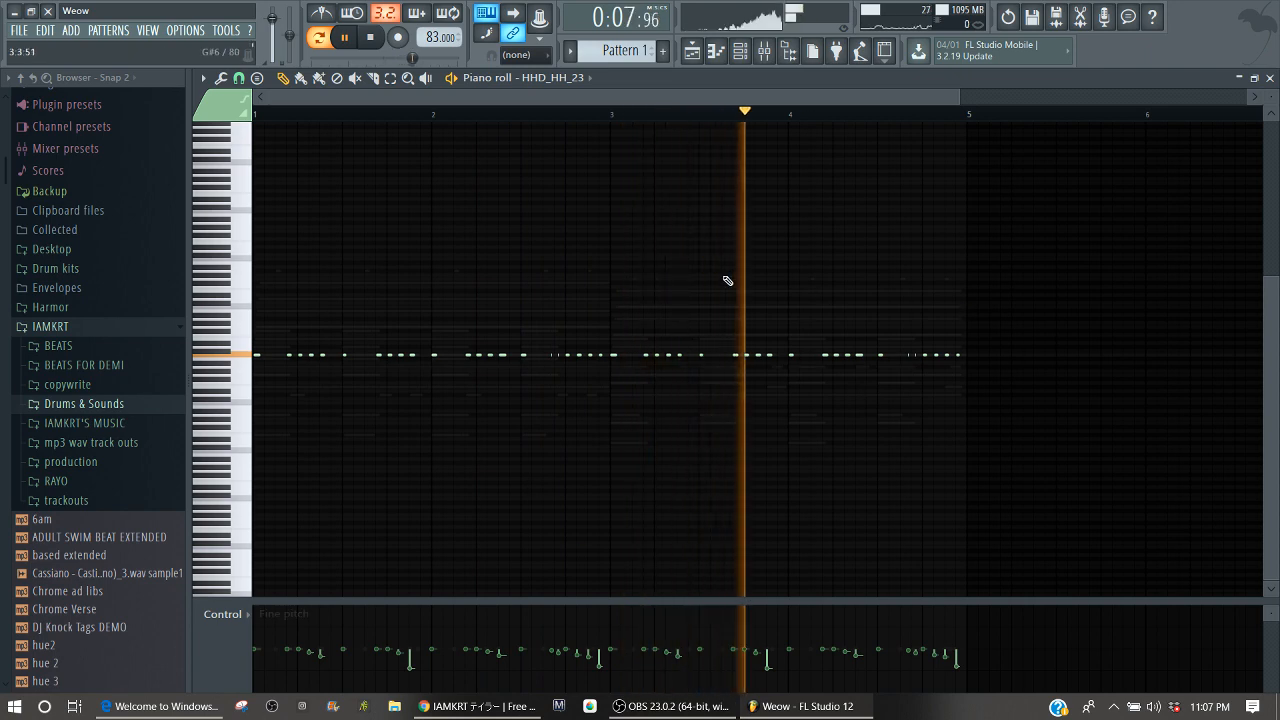
pyautogui.press('space')
pyautogui.press('Escape')
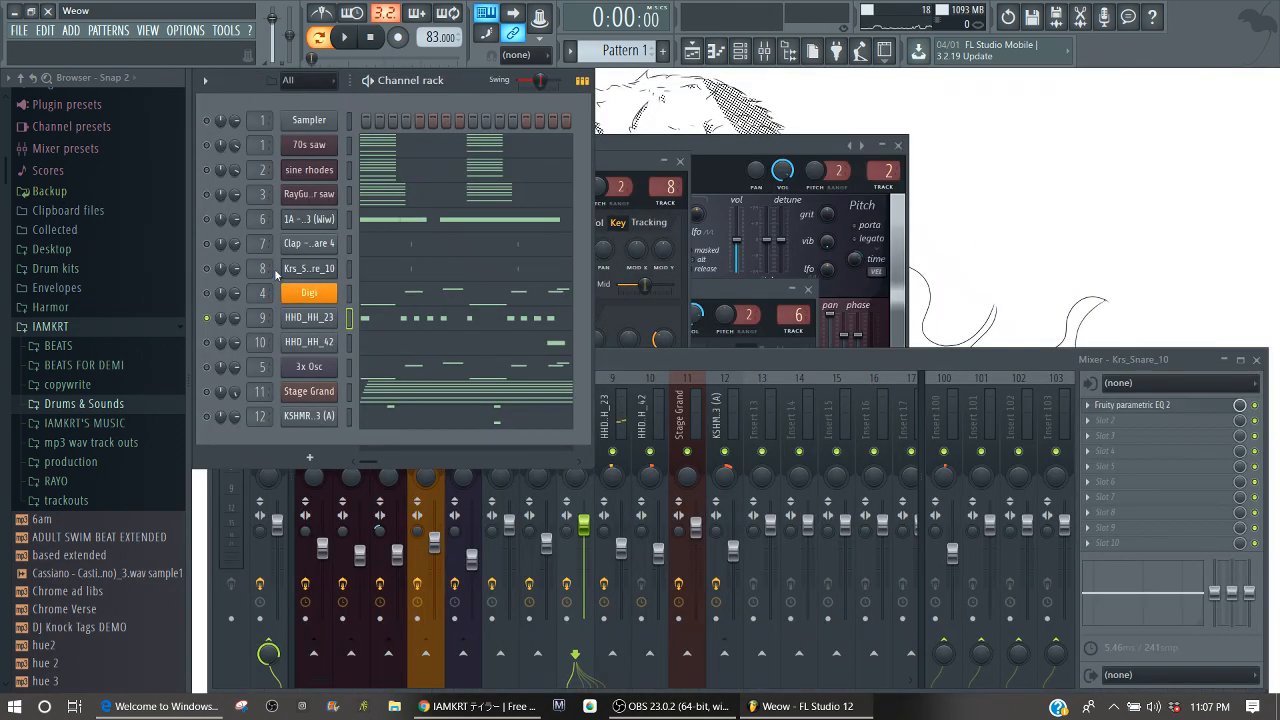
# Solo the HHD_HH_42 channel, play its notes in the piano roll, and return to the channel rack.
pyautogui.rightClick(213, 341)
pyautogui.click(222, 344)
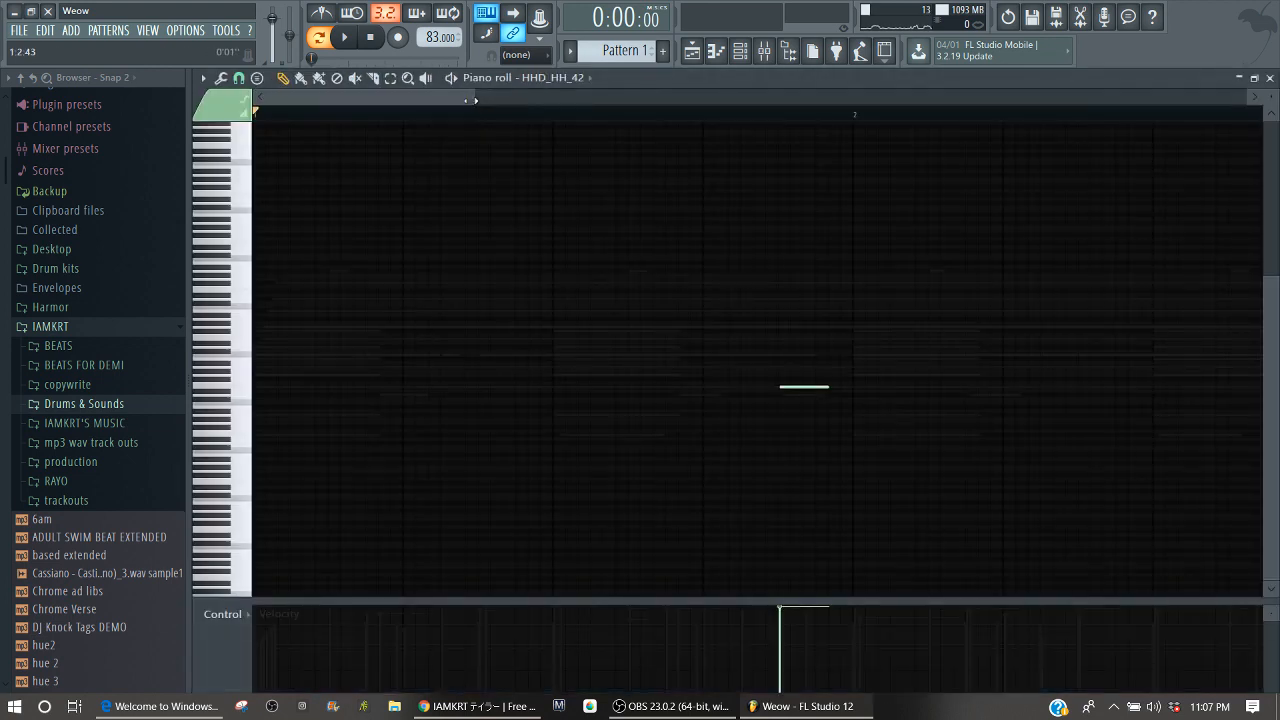
pyautogui.moveTo(471, 100); pyautogui.dragTo(727, 52)
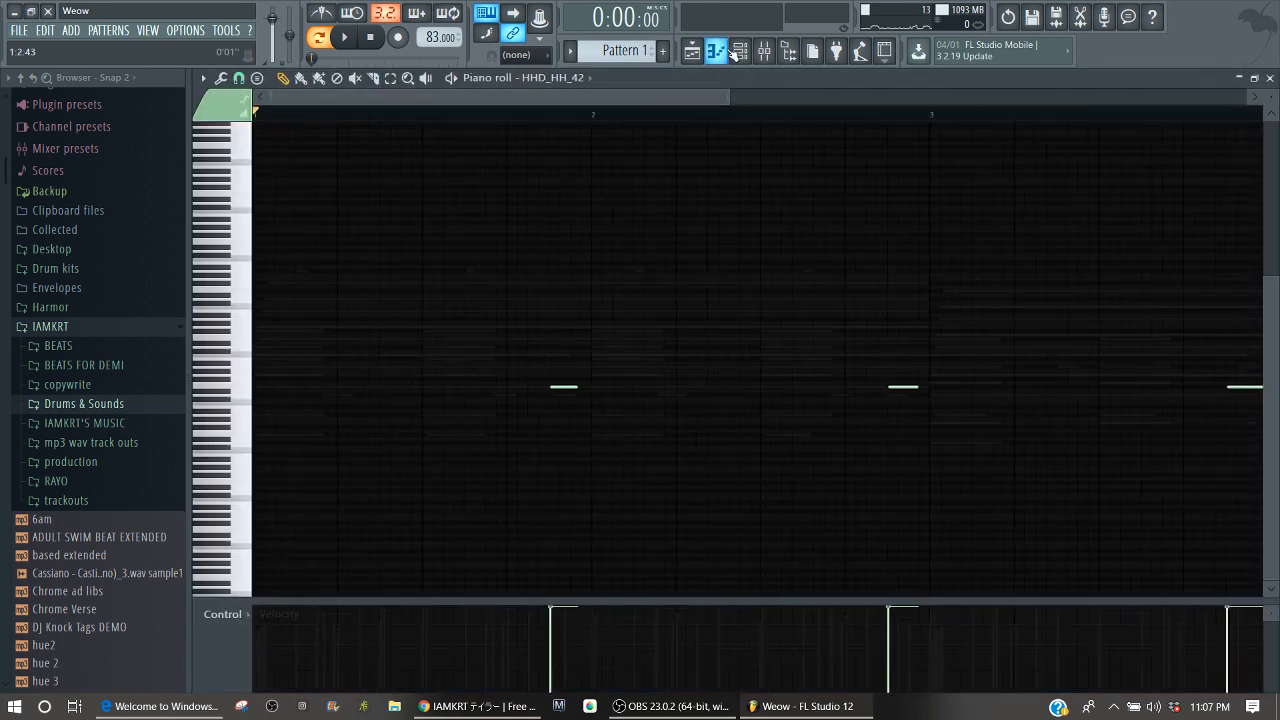
pyautogui.click(451, 117)
pyautogui.press('space')
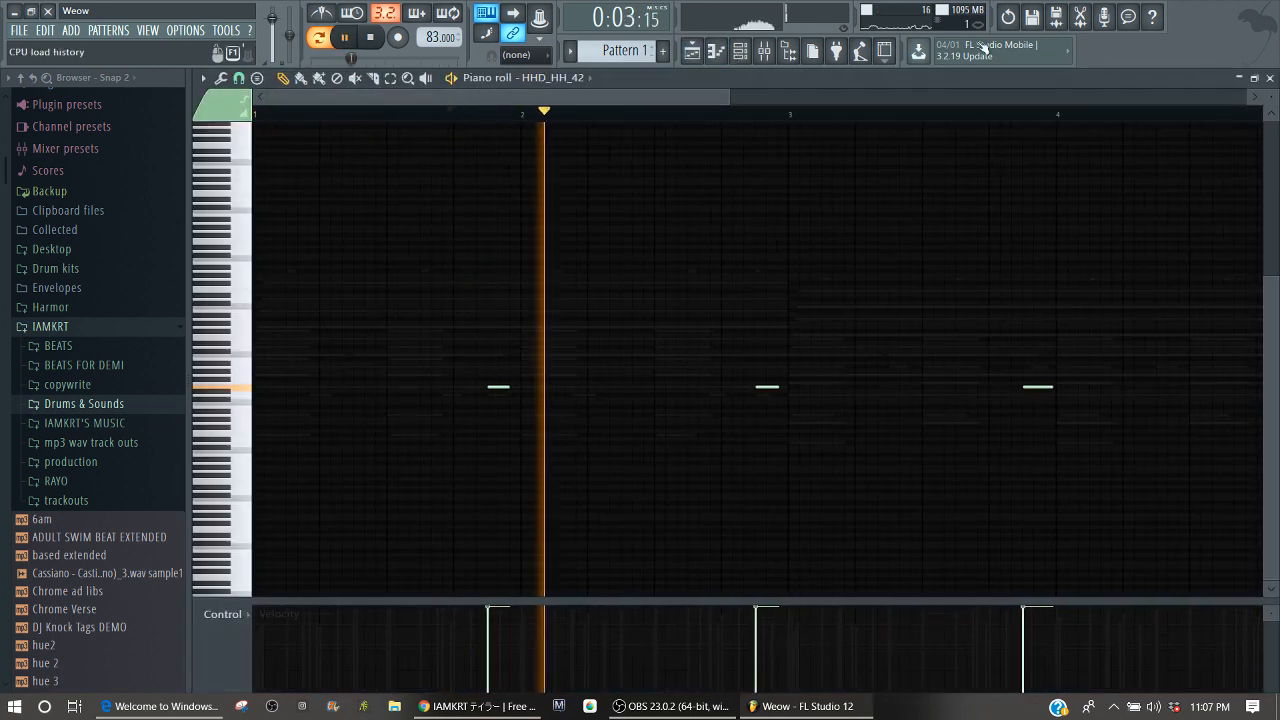
pyautogui.press('Escape')
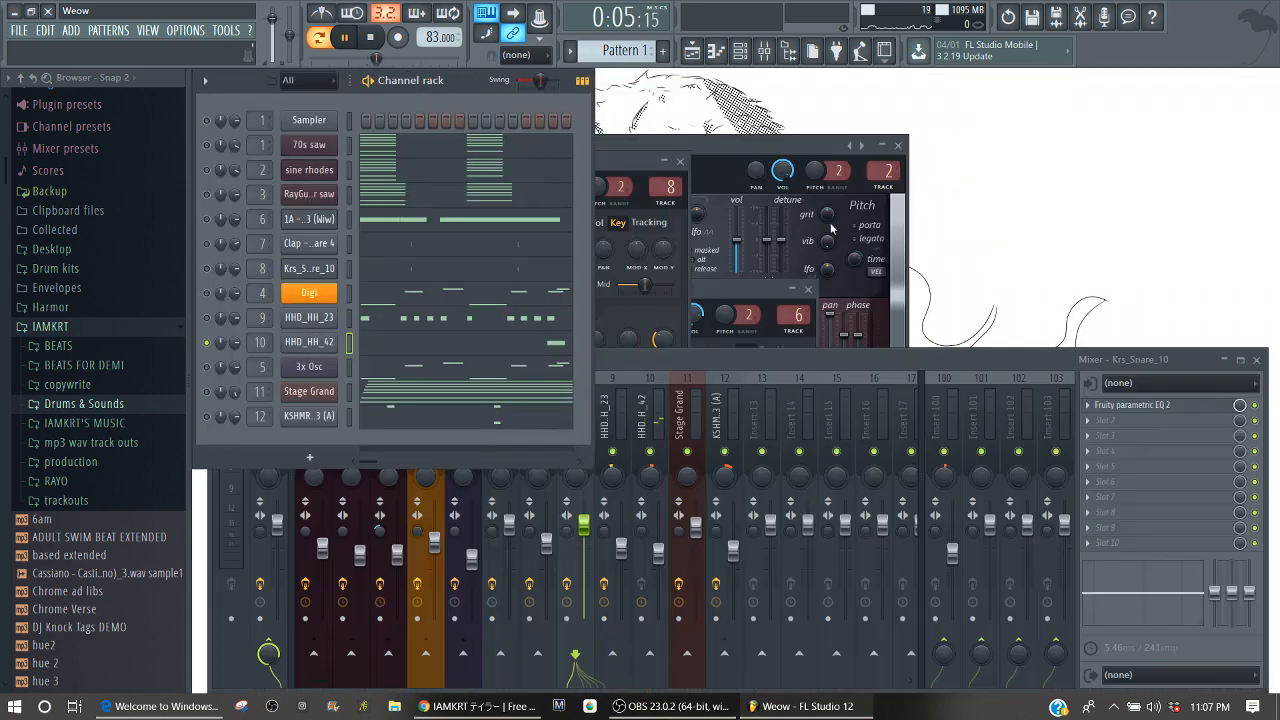
pyautogui.press('space')
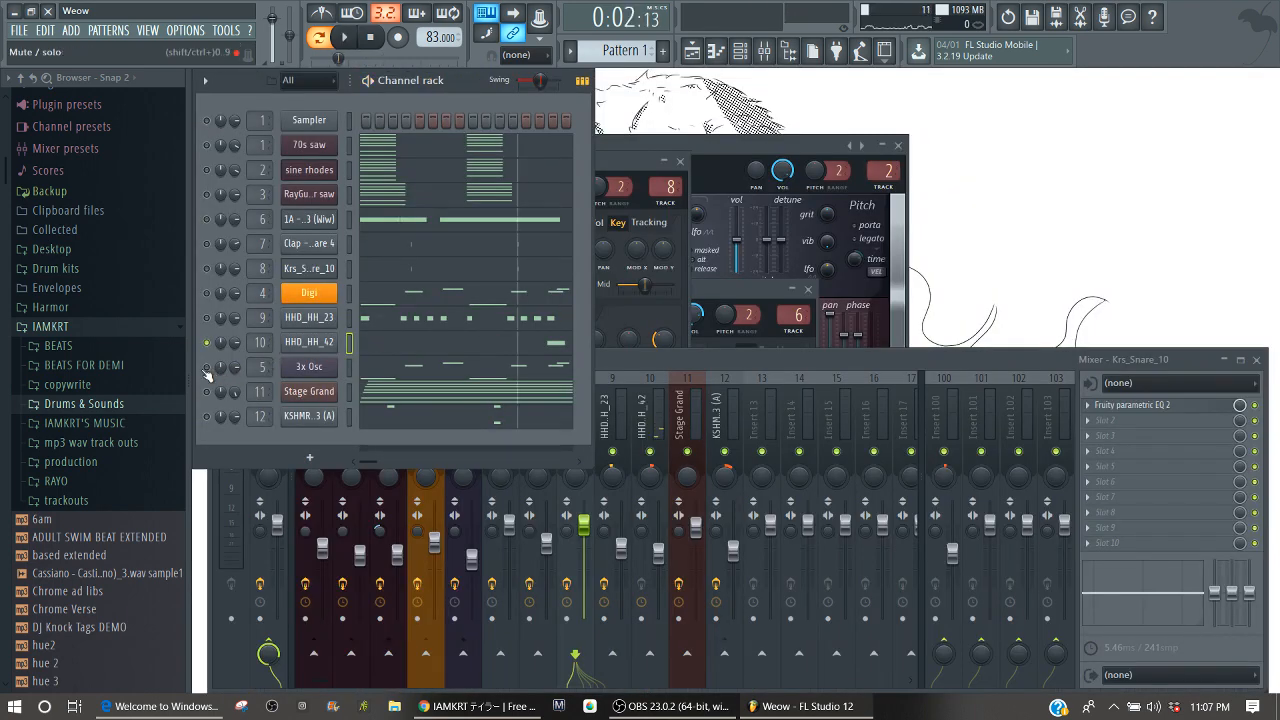
# Solo the Digi channel and play a short part of its line.
pyautogui.rightClick(208, 293)
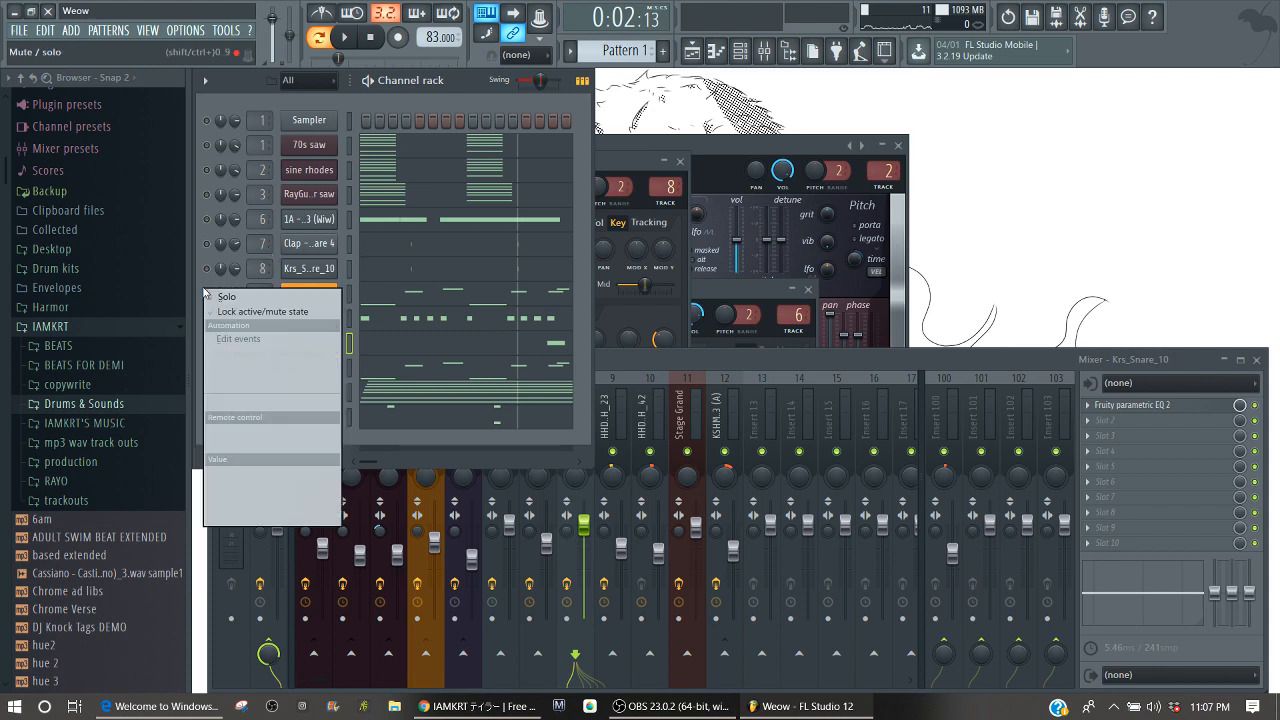
pyautogui.click(230, 297)
pyautogui.press('space')
pyautogui.press('space')
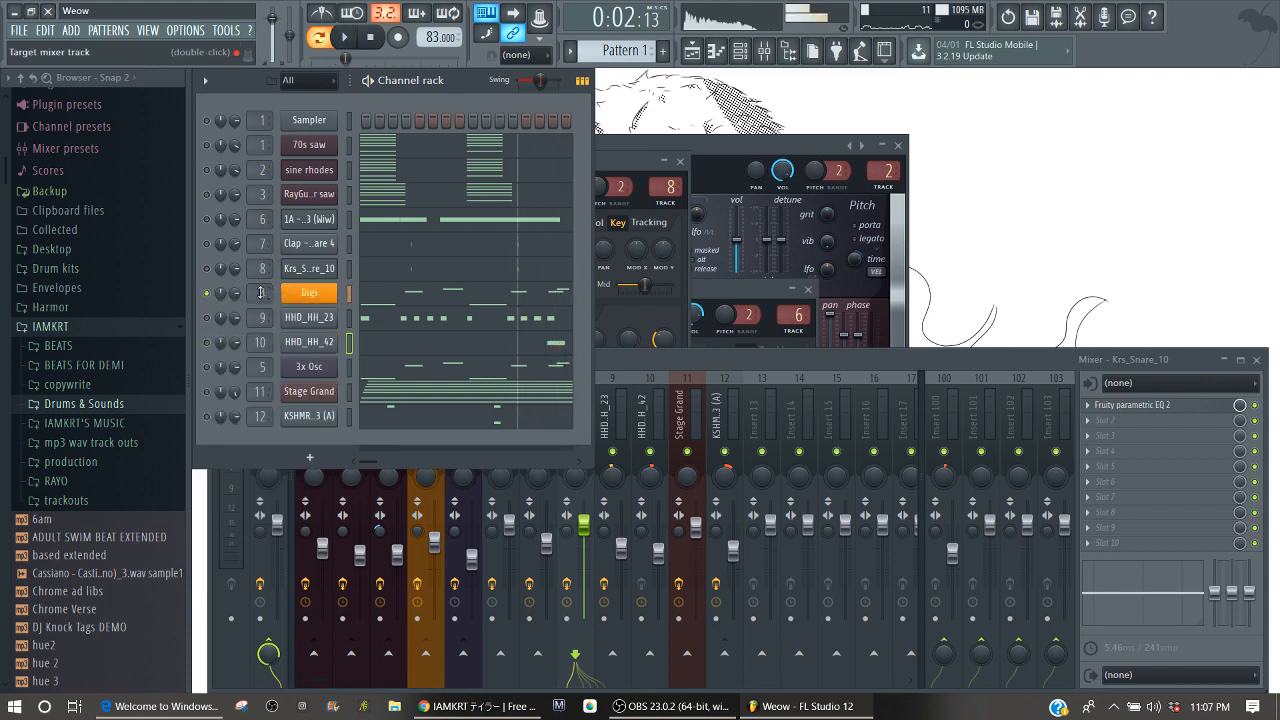
# Open the Digi channel's Sytrus instrument and look through its preset list for the Digi bass preset.
pyautogui.click(321, 293)
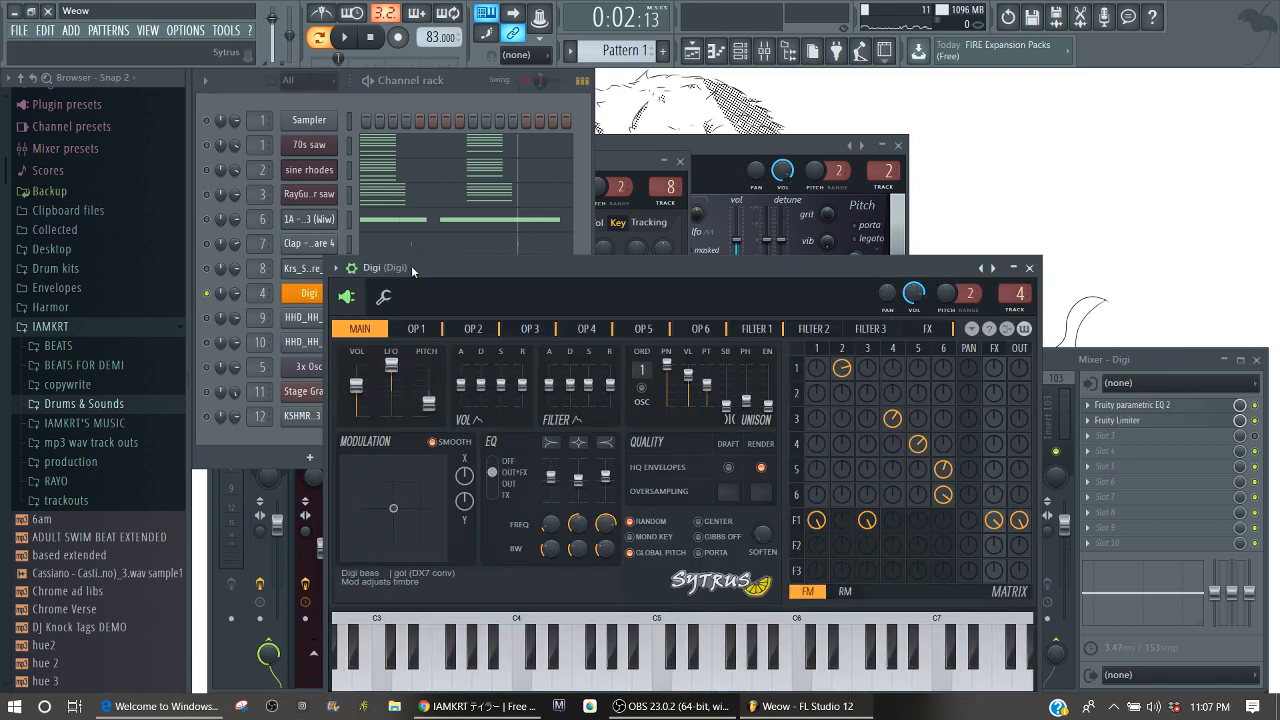
pyautogui.moveTo(411, 265); pyautogui.dragTo(381, 62)
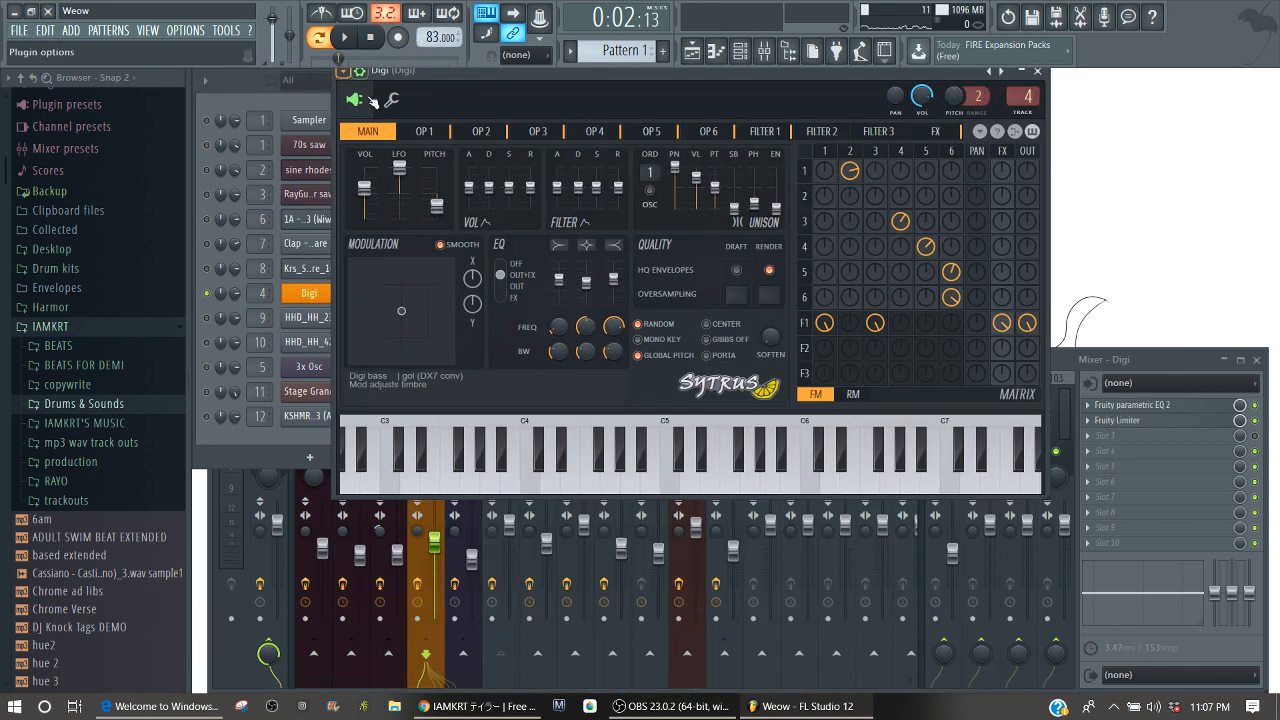
pyautogui.click(392, 104)
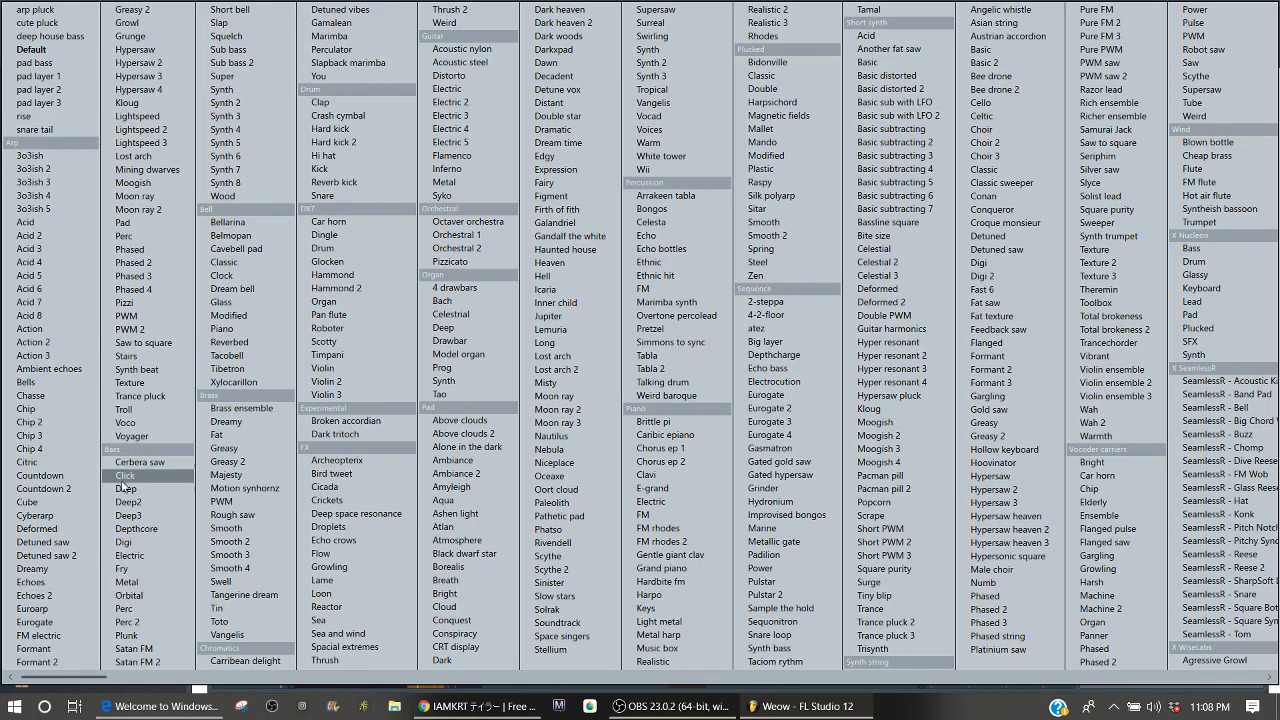
pyautogui.click(157, 548)
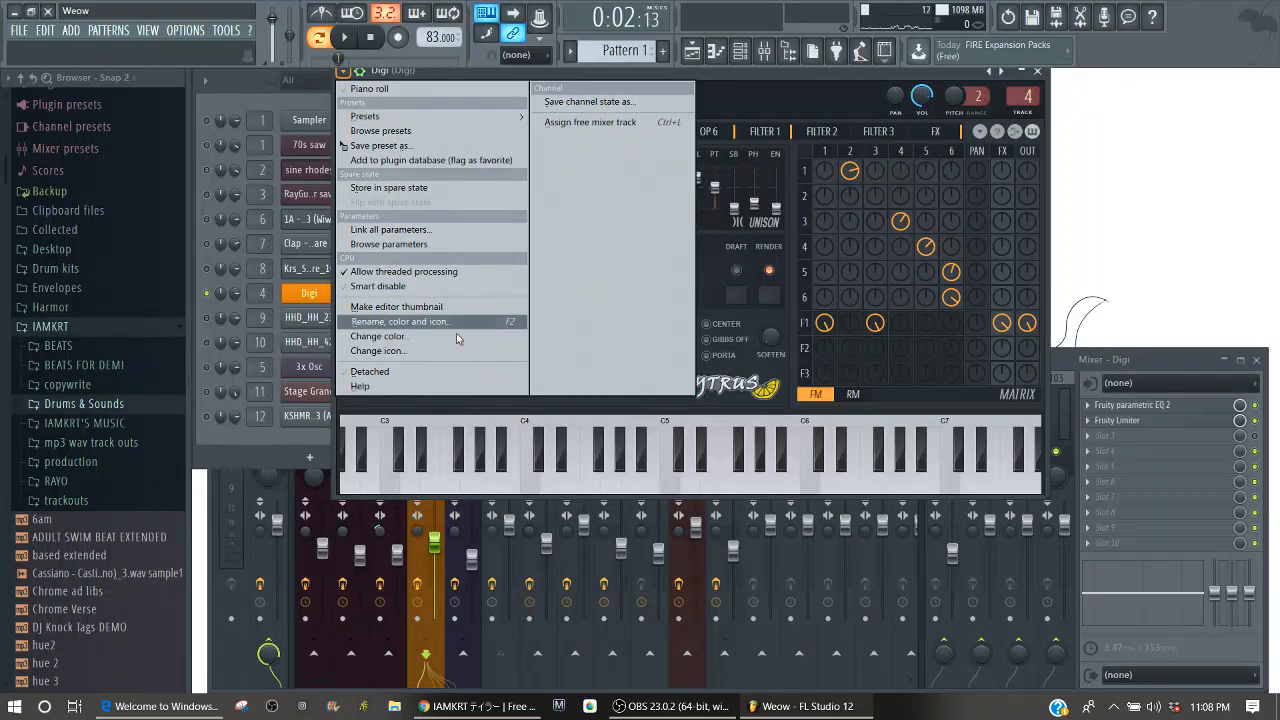
pyautogui.click(267, 437)
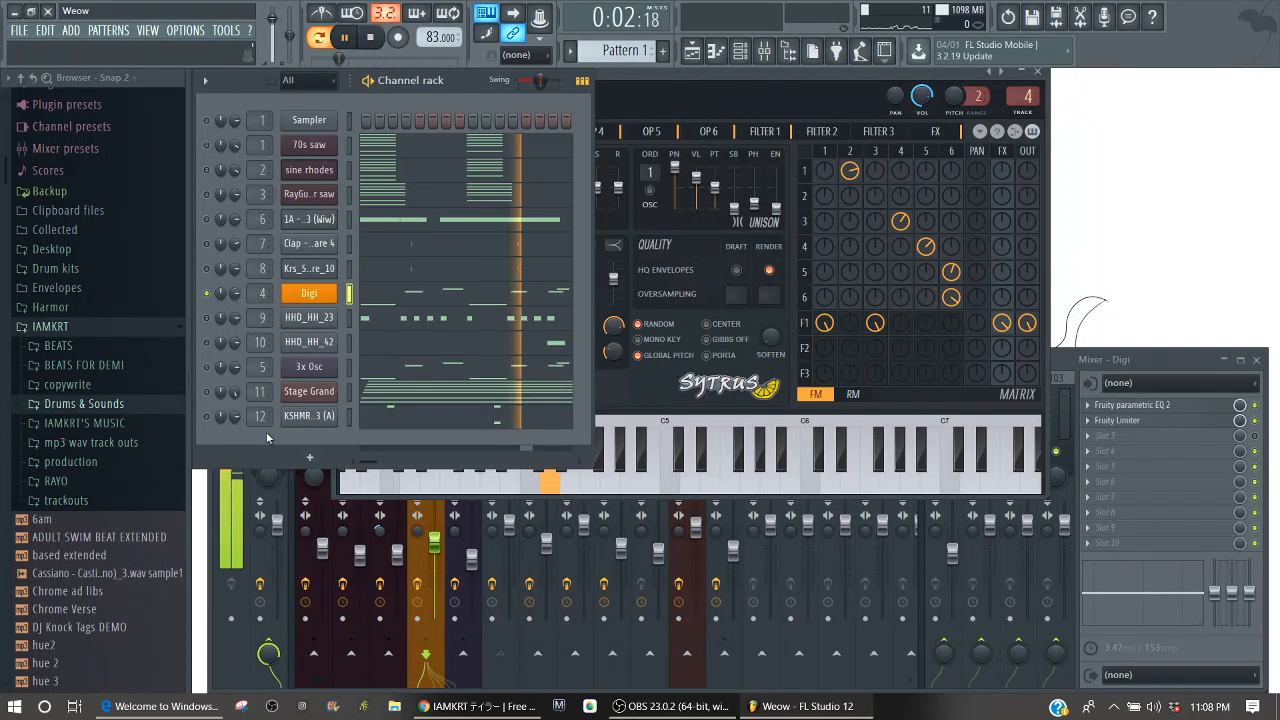
# Play the Digi channel's notes in the piano roll from the start with the whole pattern in view, then stop and close it.
pyautogui.click(380, 293)
pyautogui.click(269, 115)
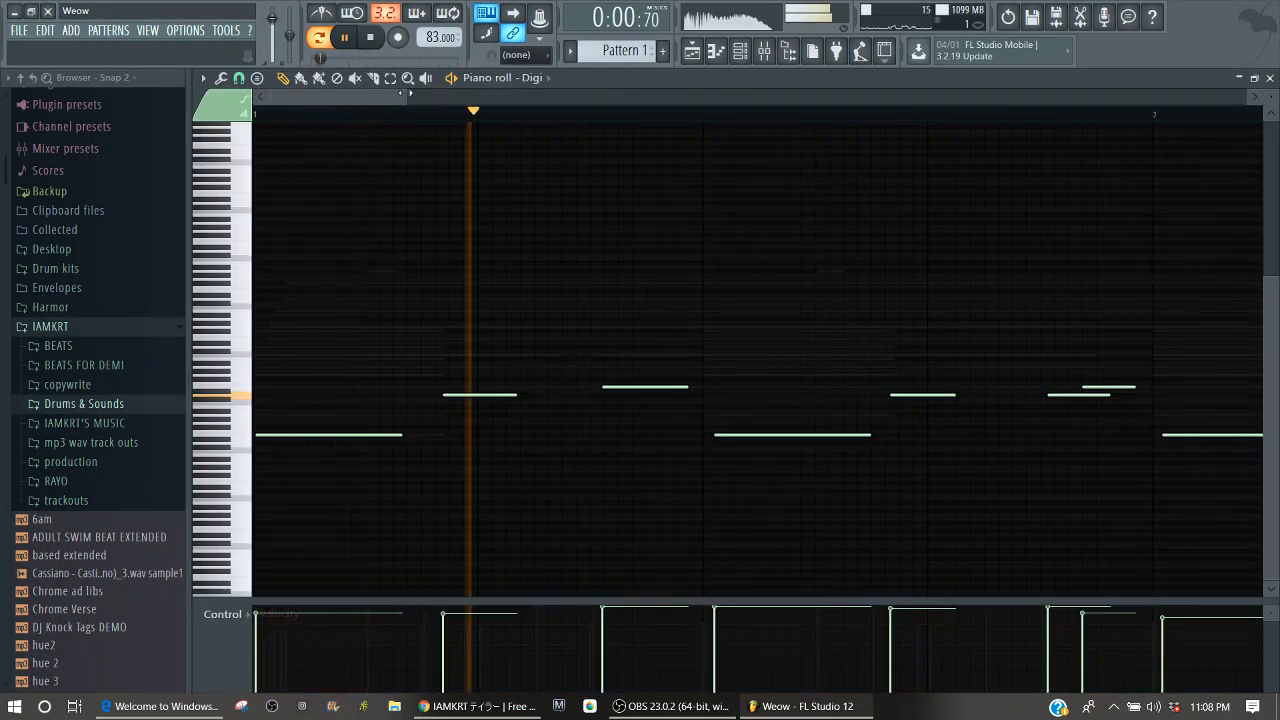
pyautogui.moveTo(406, 97); pyautogui.dragTo(1101, 97)
pyautogui.press('space')
pyautogui.press('F7')
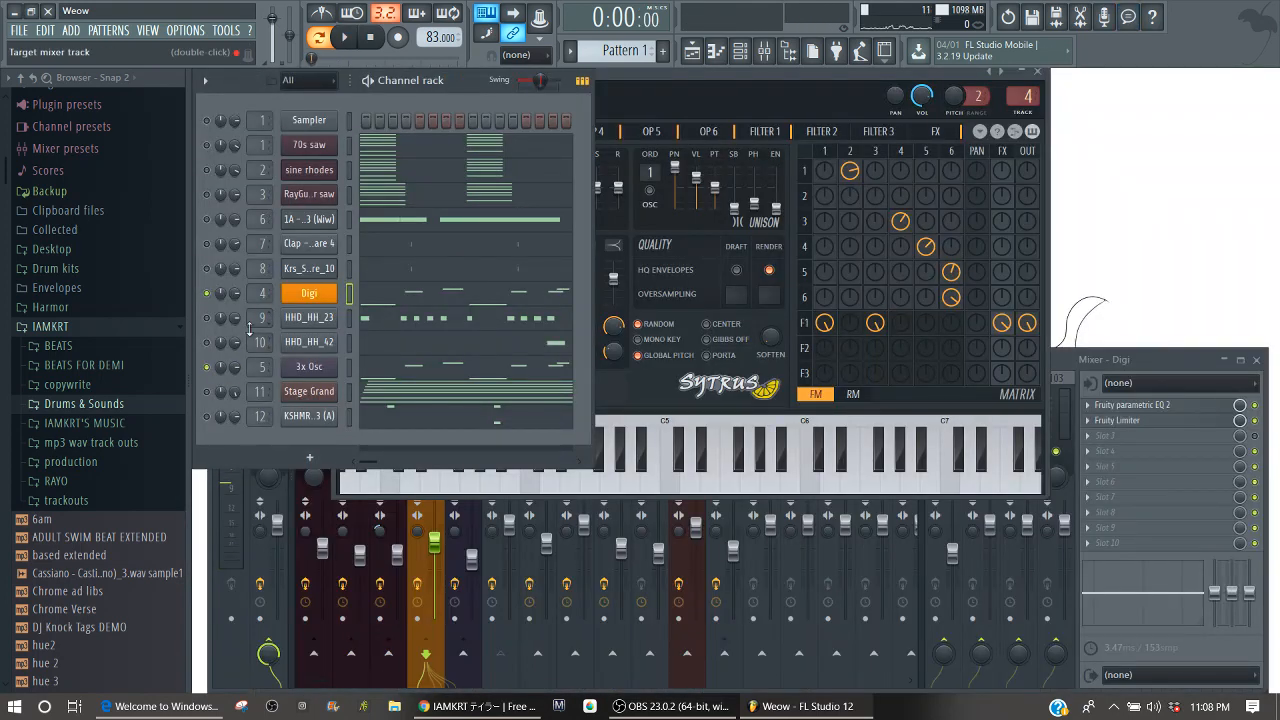
# Play the Digi and 3x Osc channels together while following the full Digi bassline in the piano roll.
pyautogui.press('space')
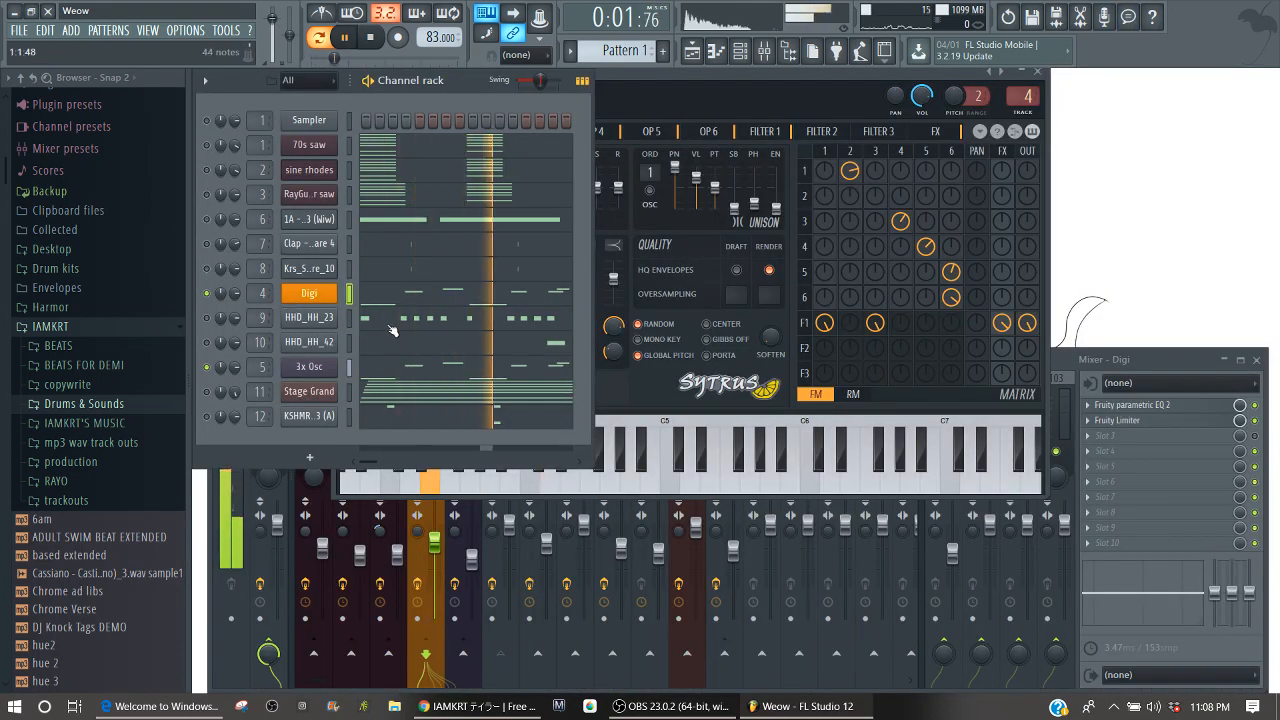
pyautogui.click(423, 295)
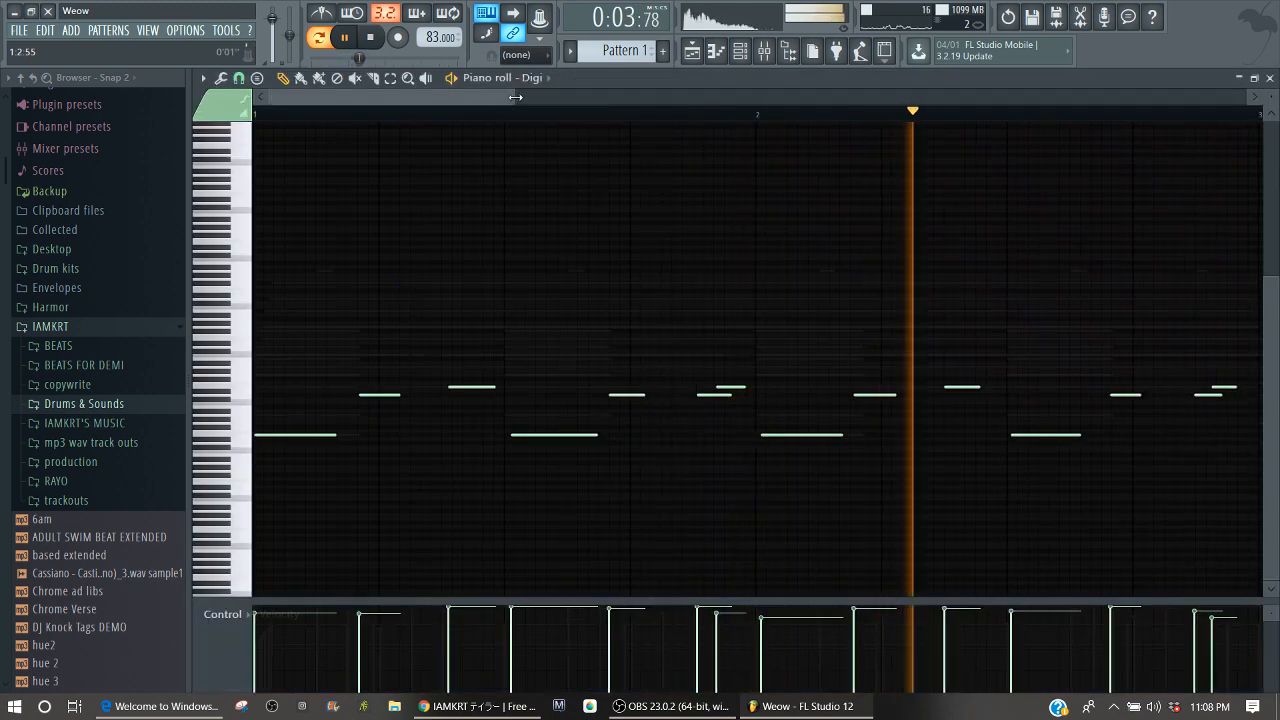
pyautogui.moveTo(515, 97); pyautogui.dragTo(846, 149)
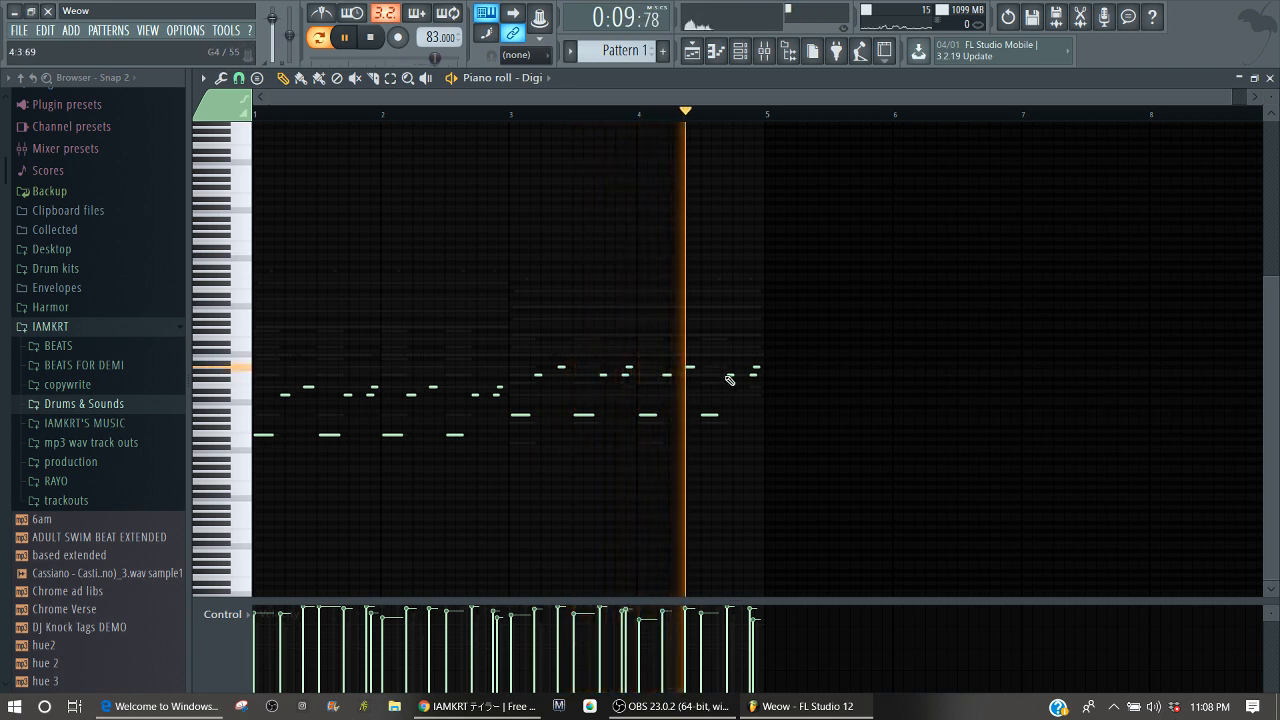
pyautogui.press('space')
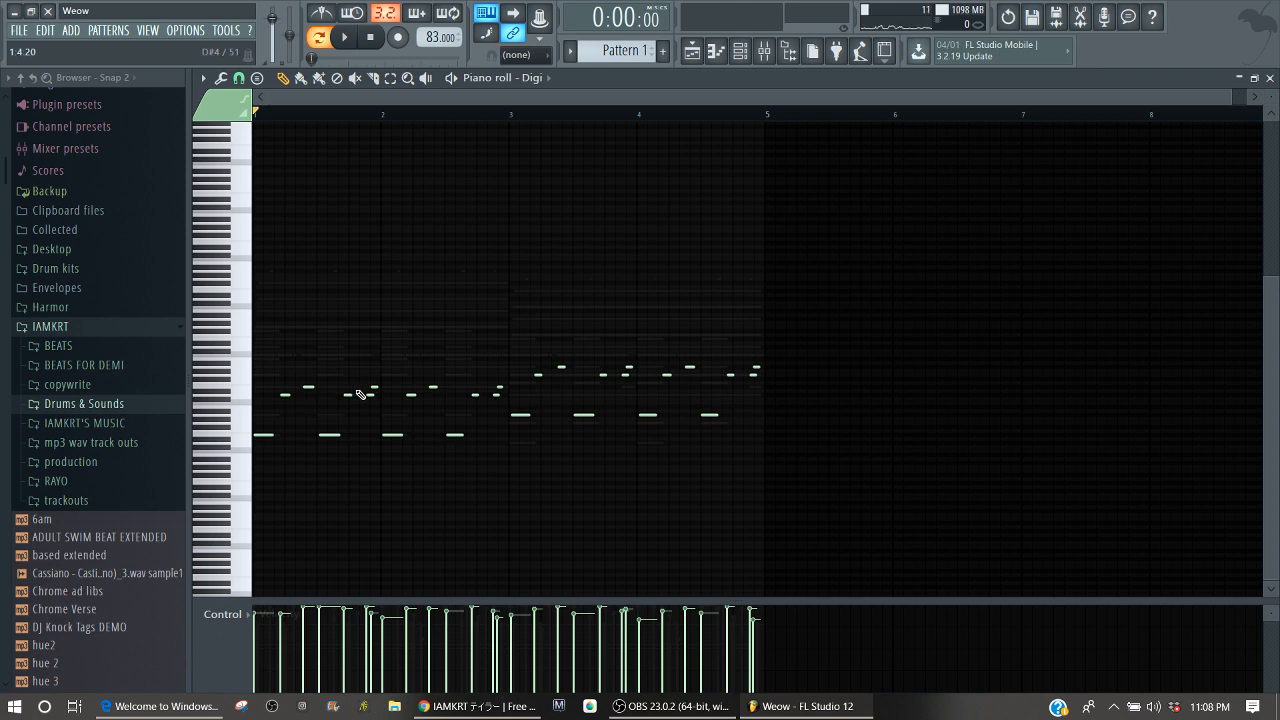
pyautogui.press('F7')
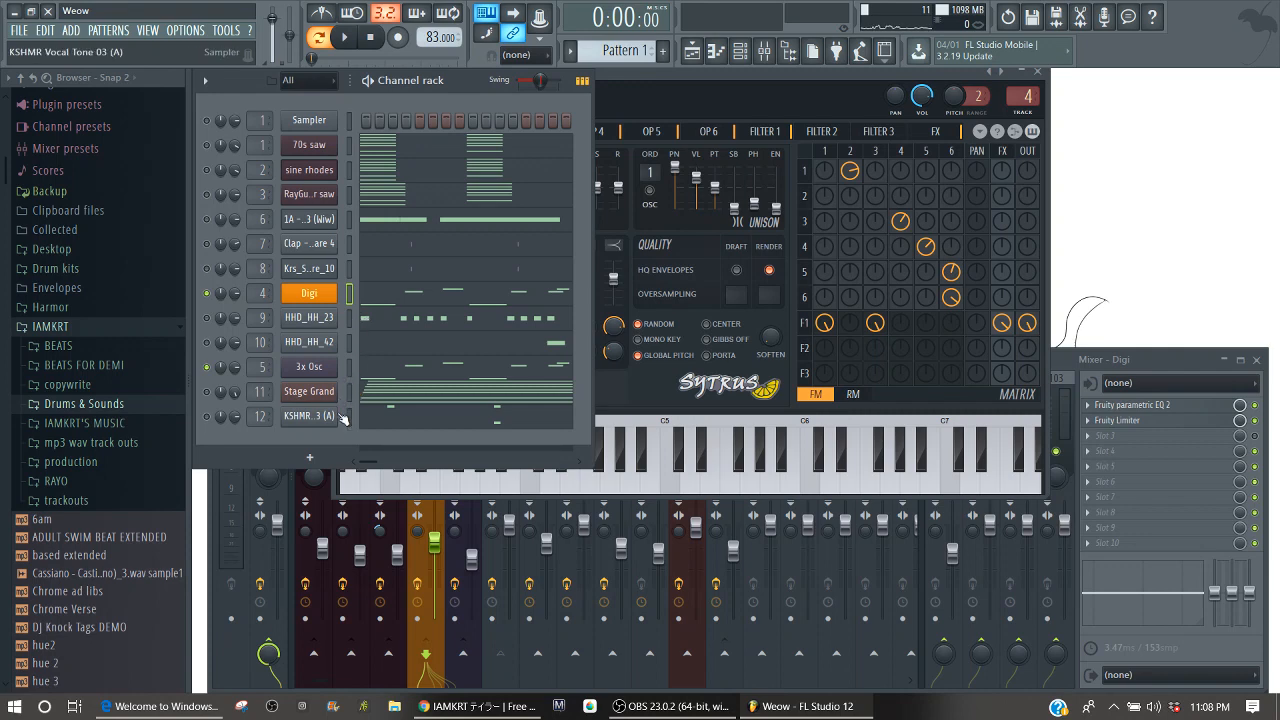
# Solo the Stage Grand channel and play its chords in the piano roll with the whole pattern in view.
pyautogui.rightClick(207, 392)
pyautogui.click(226, 403)
pyautogui.click(431, 389)
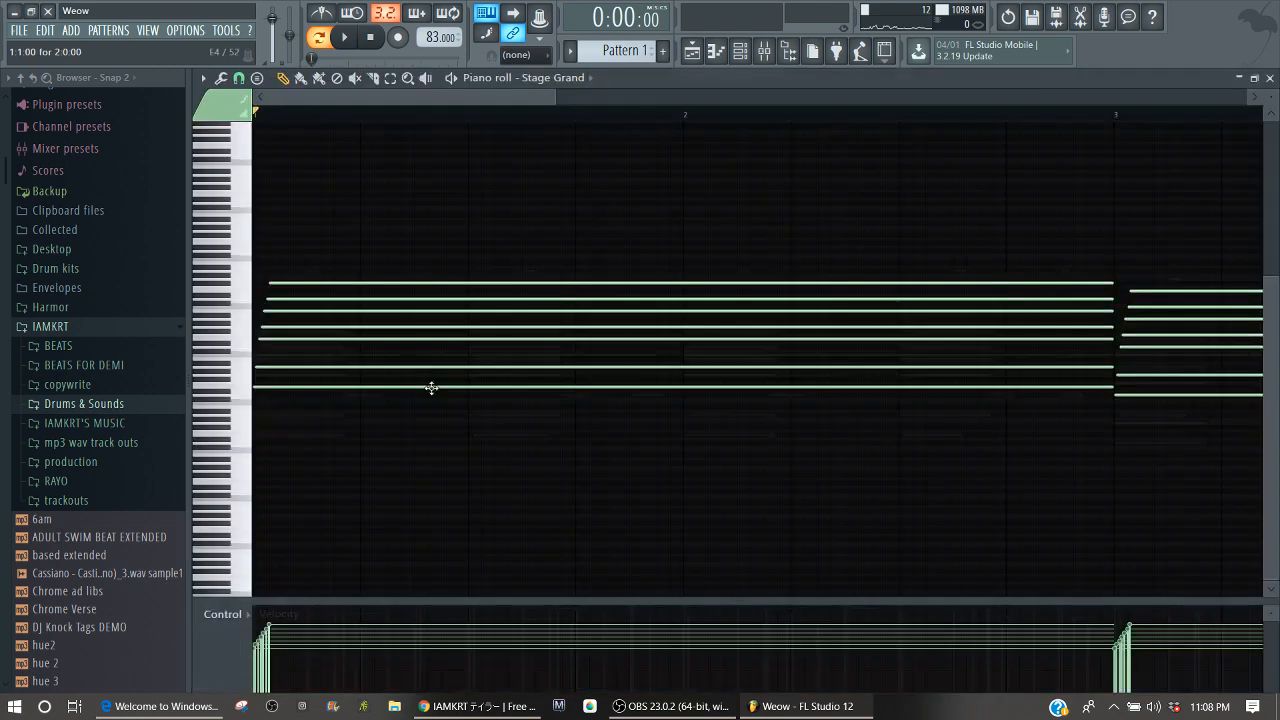
pyautogui.moveTo(555, 97); pyautogui.dragTo(994, 97)
pyautogui.press('space')
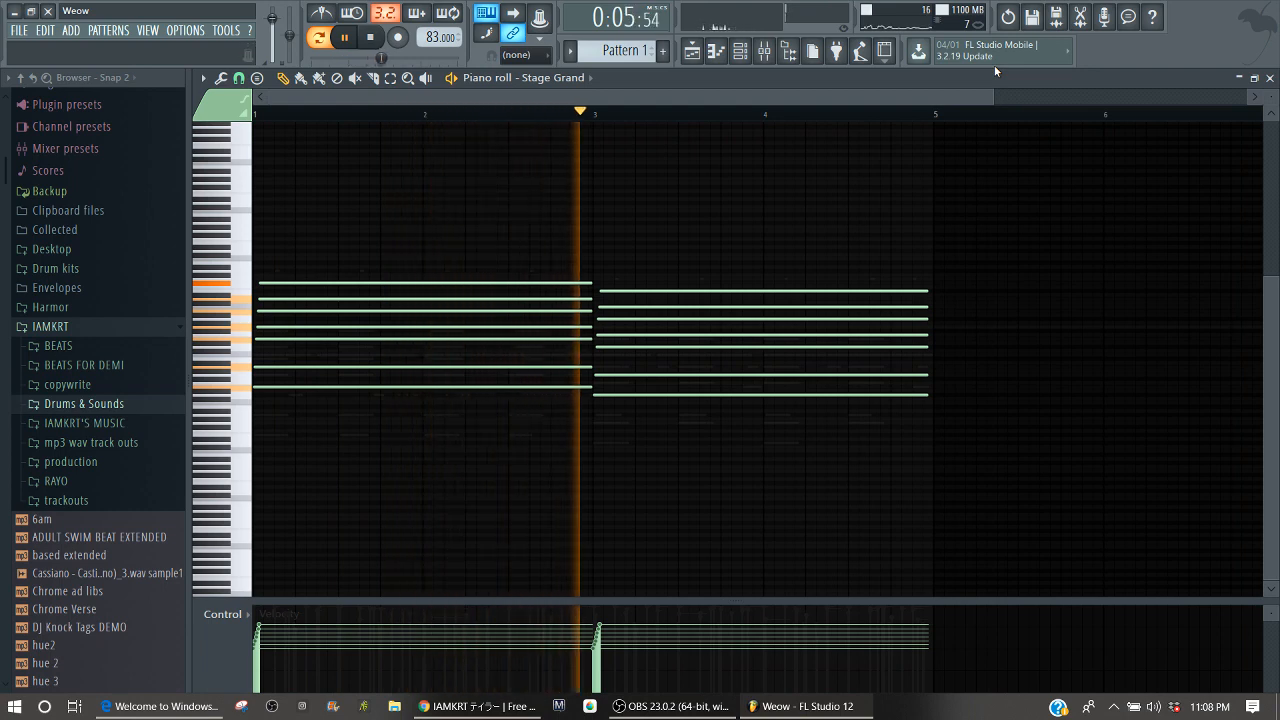
pyautogui.click(1269, 78)
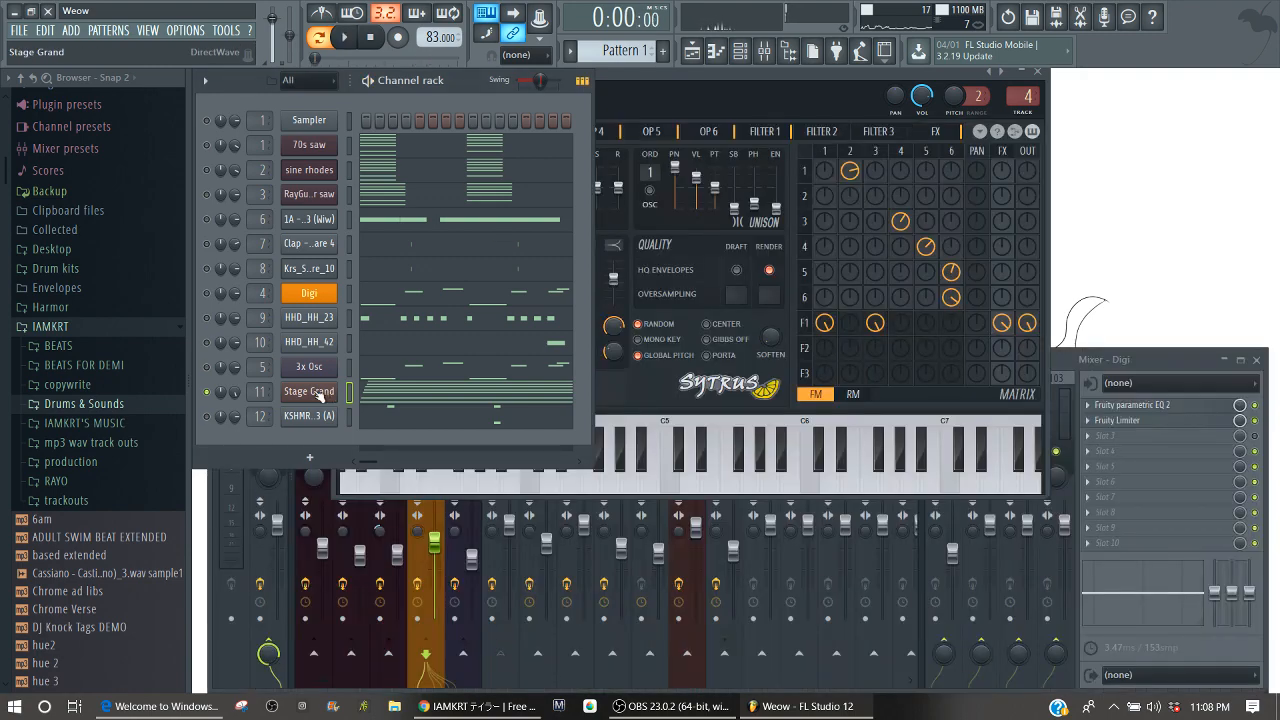
# Open the Stage Grand channel's DirectWave instrument and locate the Stage Grand preset under Packs, Instruments, Keyboard in the browser, then collapse Packs.
pyautogui.click(308, 393)
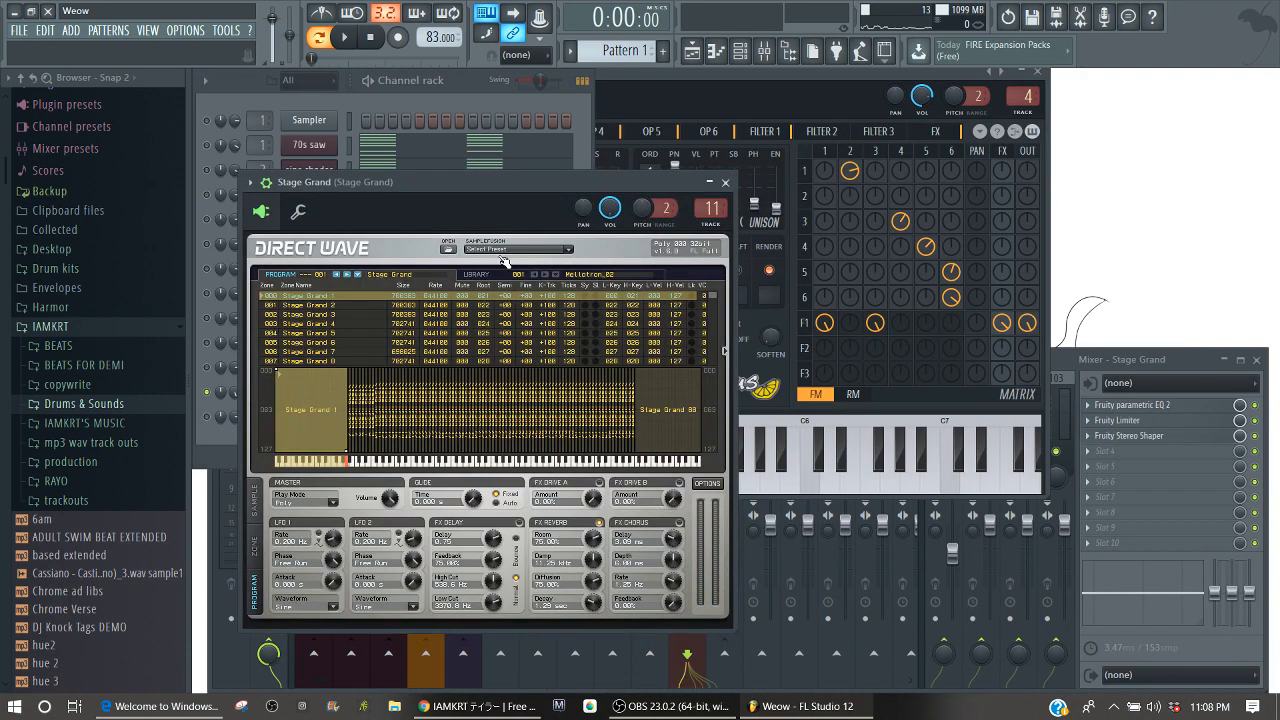
pyautogui.moveTo(454, 181); pyautogui.dragTo(450, 88)
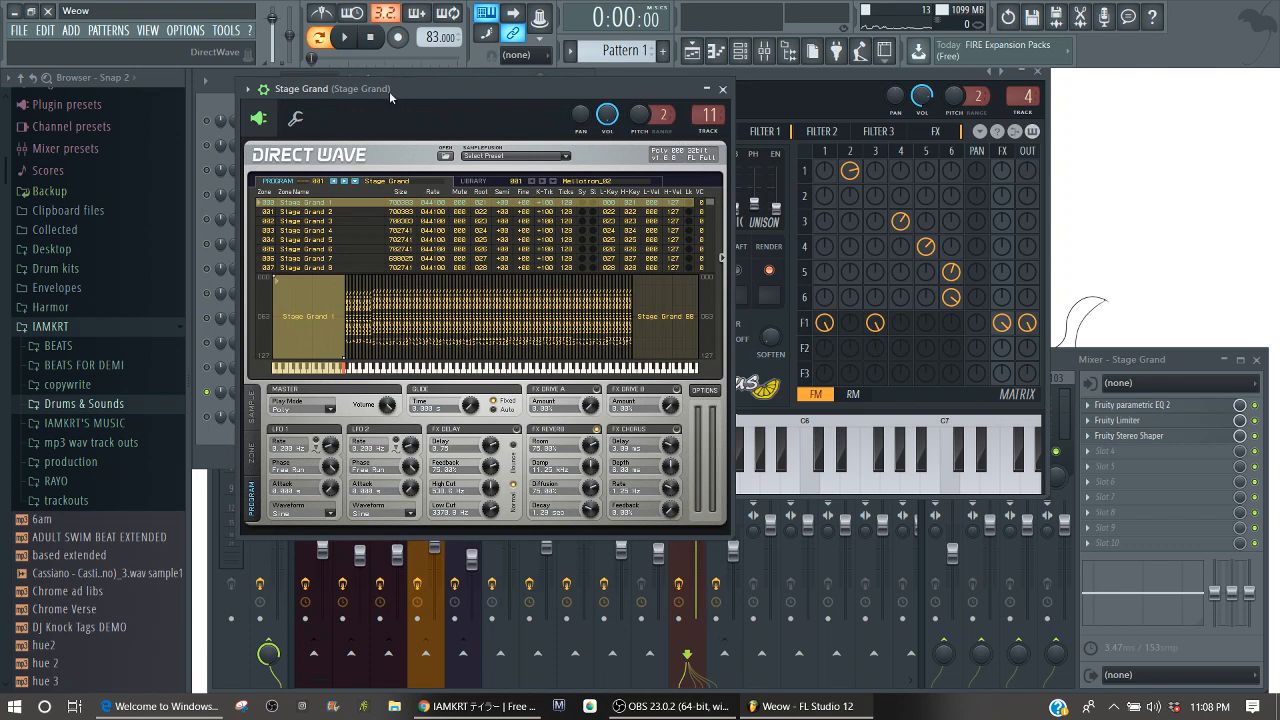
pyautogui.click(50, 326)
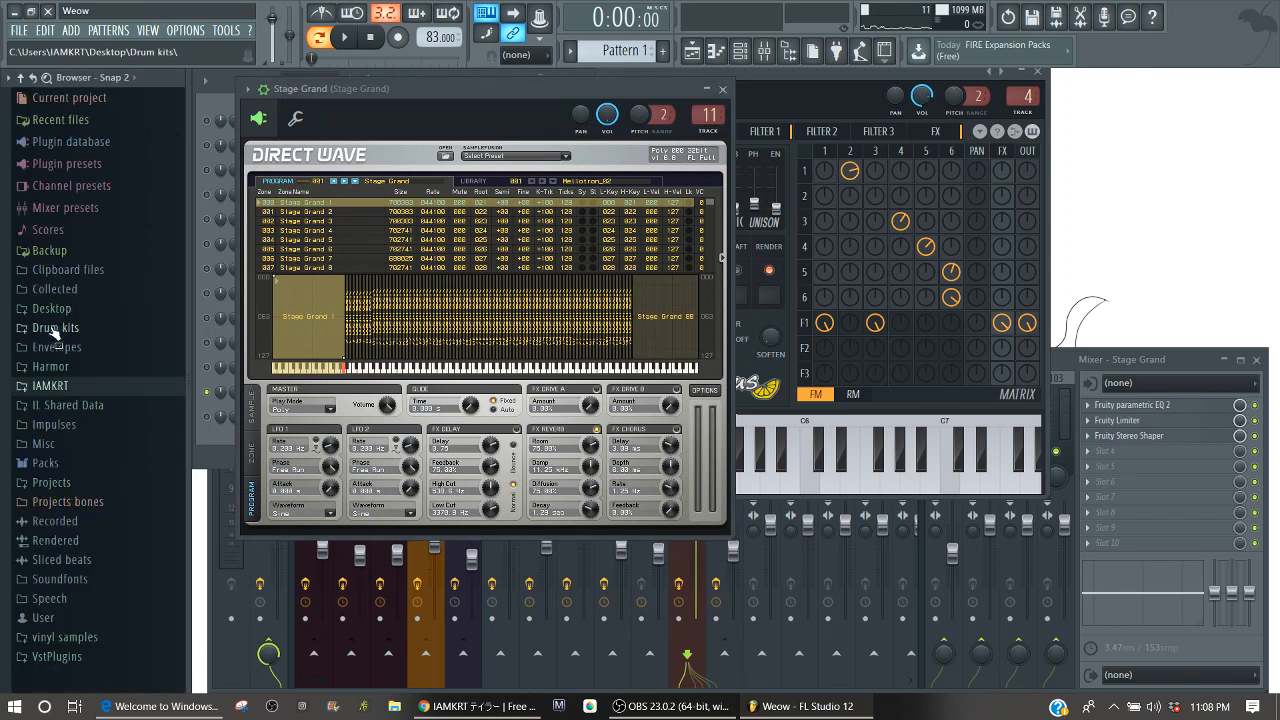
pyautogui.click(66, 465)
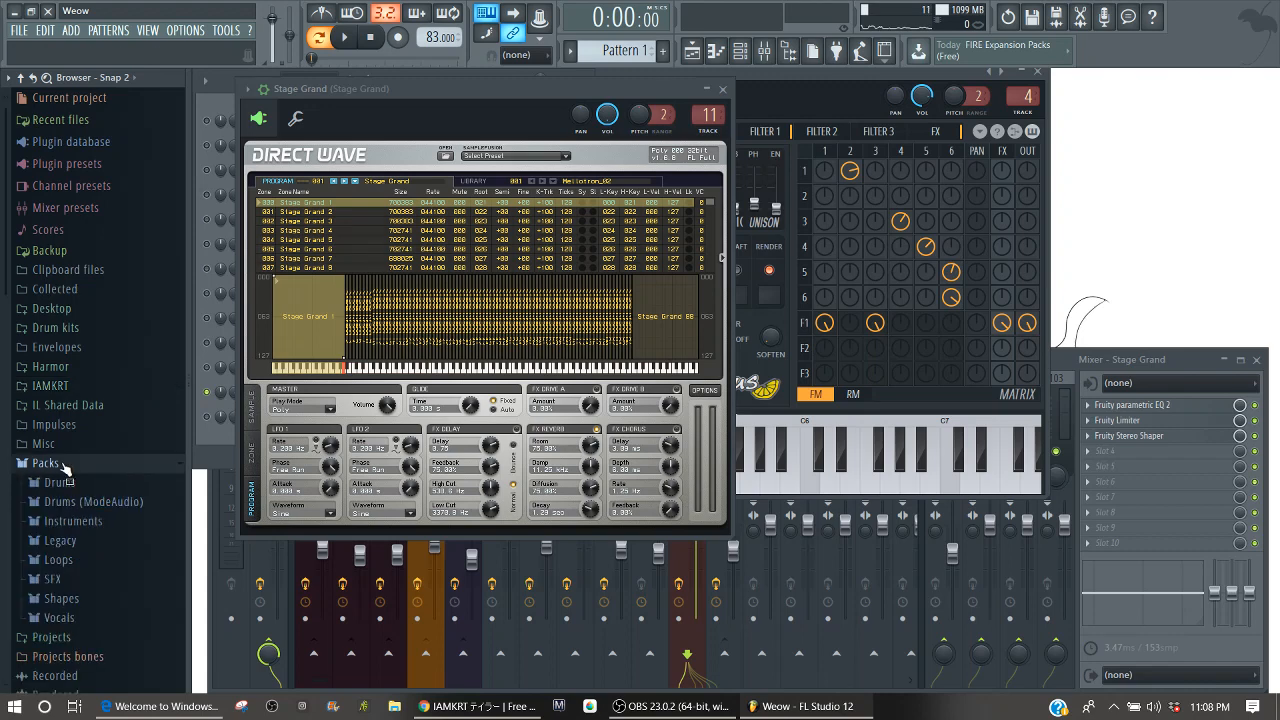
pyautogui.click(76, 523)
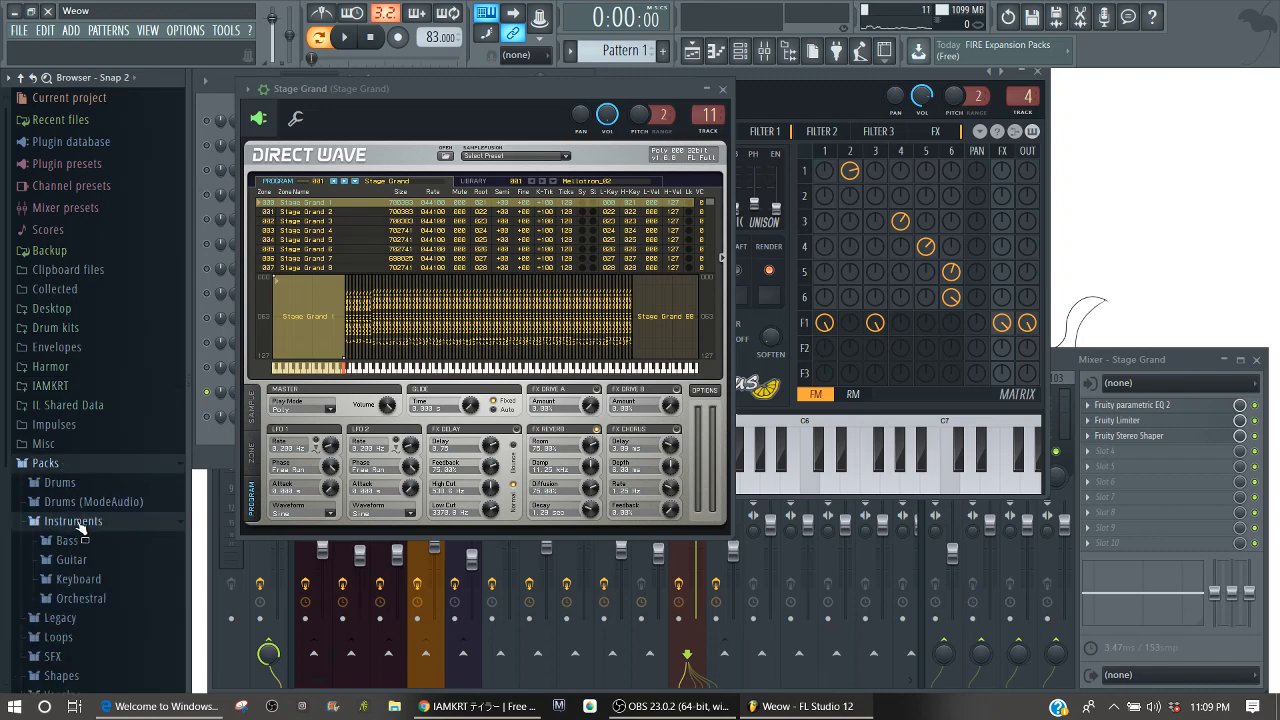
pyautogui.click(90, 579)
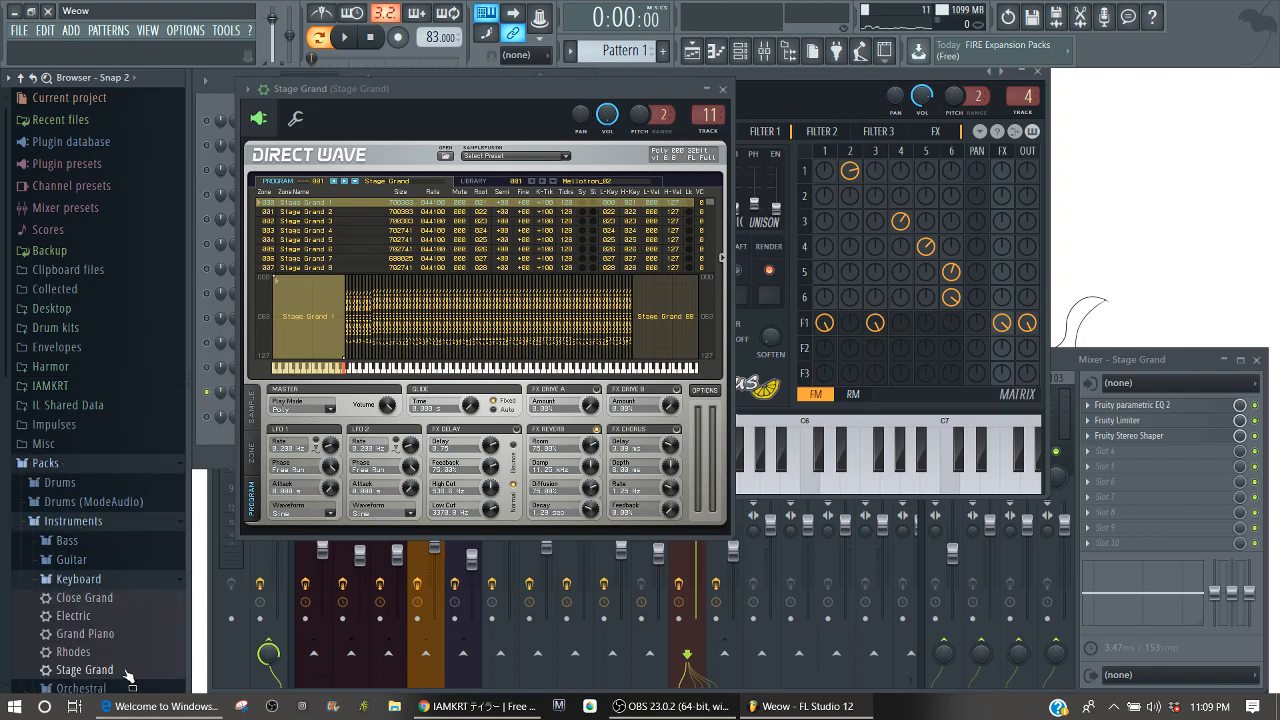
pyautogui.click(57, 468)
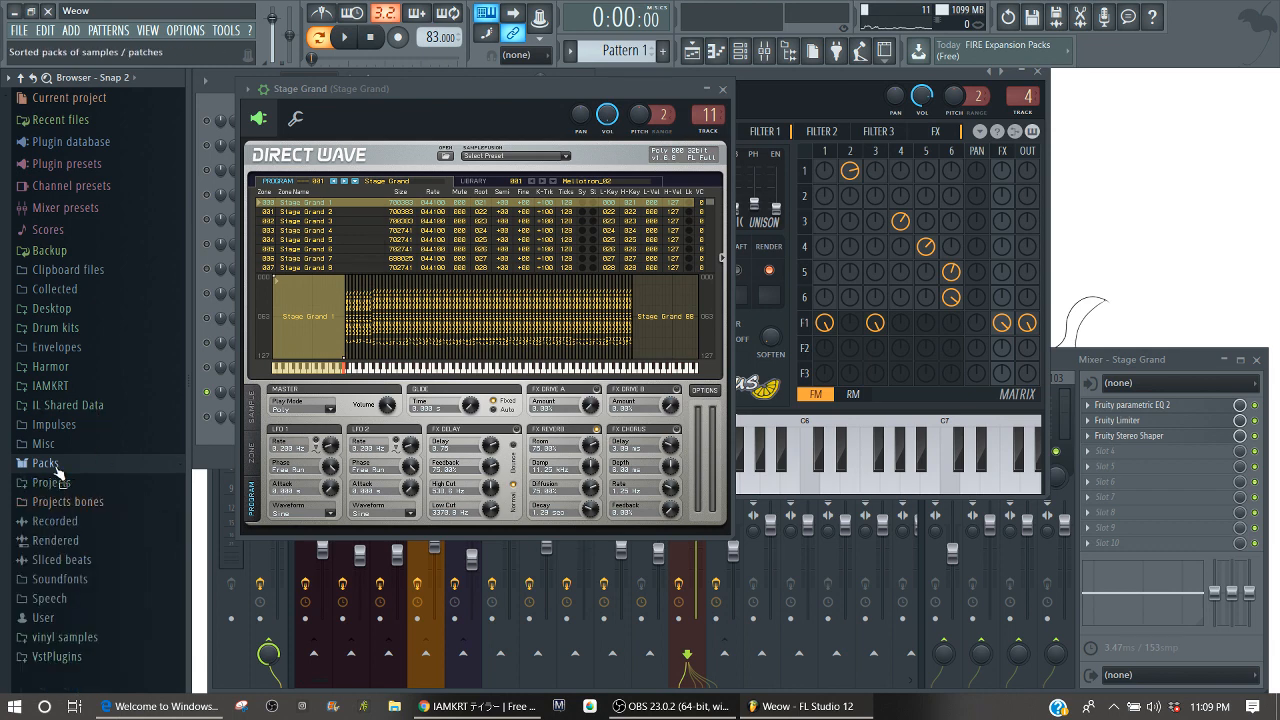
# Solo the KSHMR Vocal Tone 03 (A) channel, view its sampler settings, and bring the channel rack back to the front.
pyautogui.click(207, 436)
pyautogui.rightClick(207, 419)
pyautogui.click(208, 423)
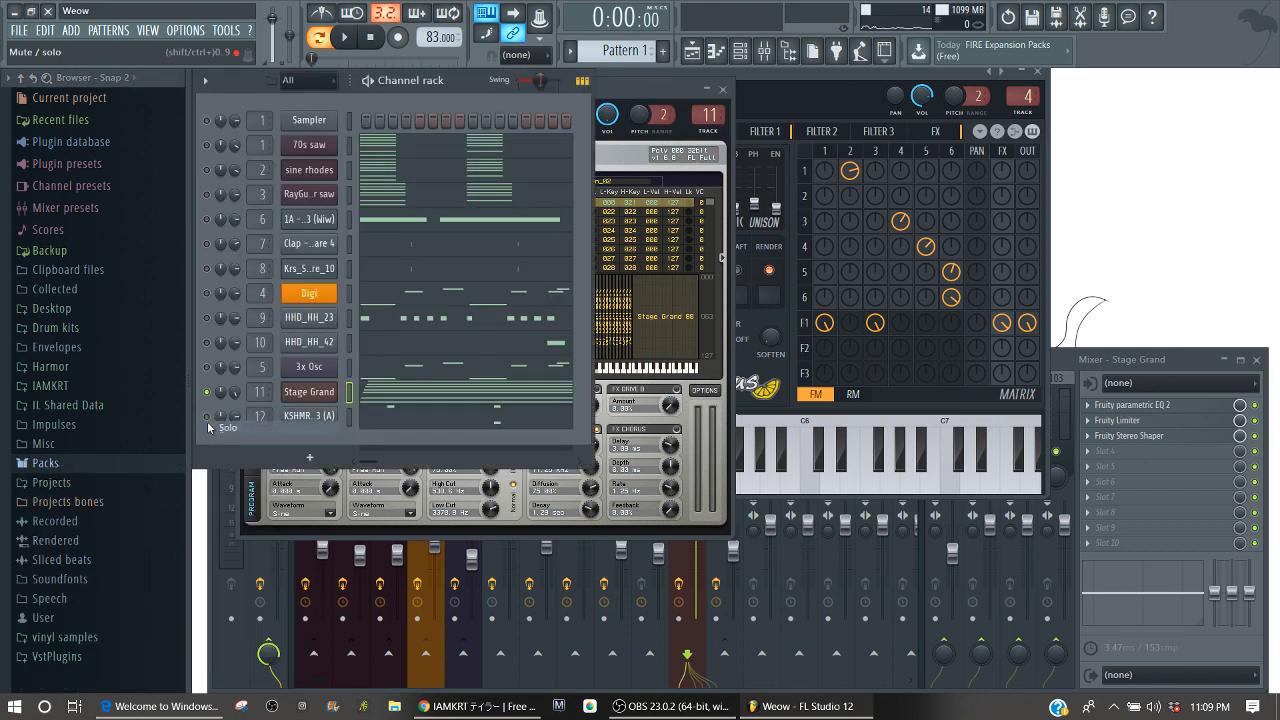
pyautogui.click(306, 418)
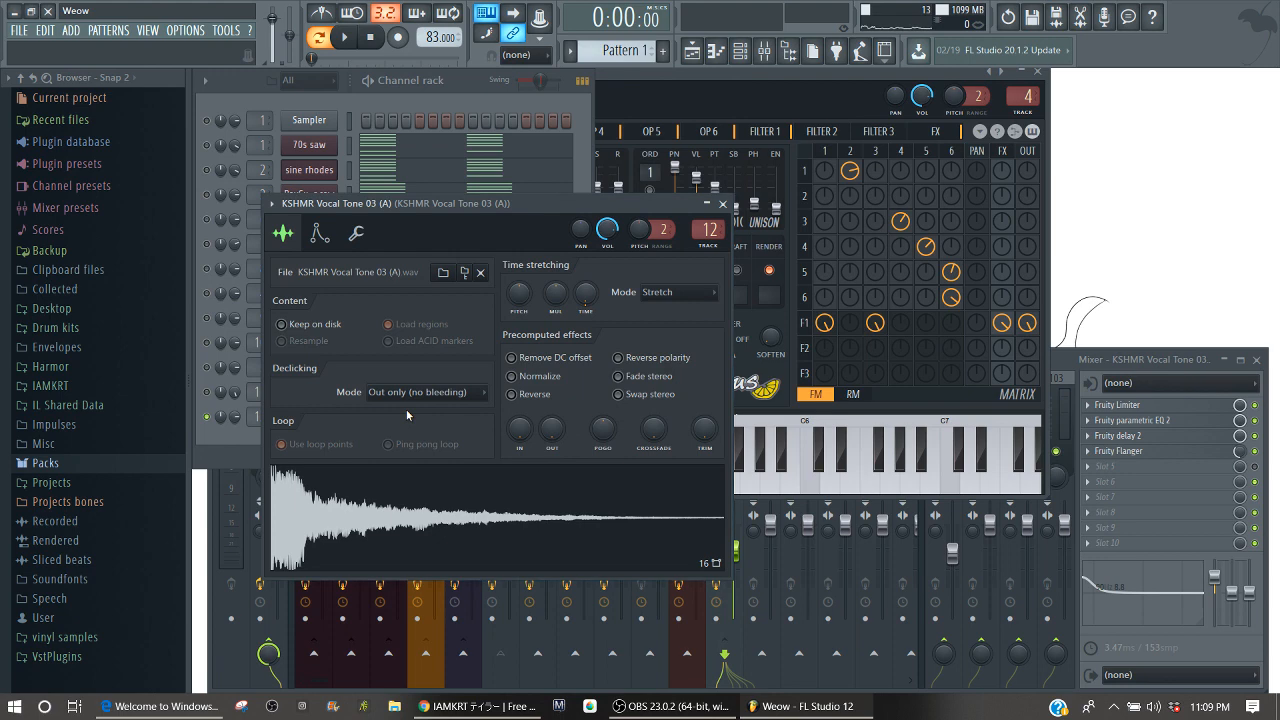
pyautogui.click(450, 99)
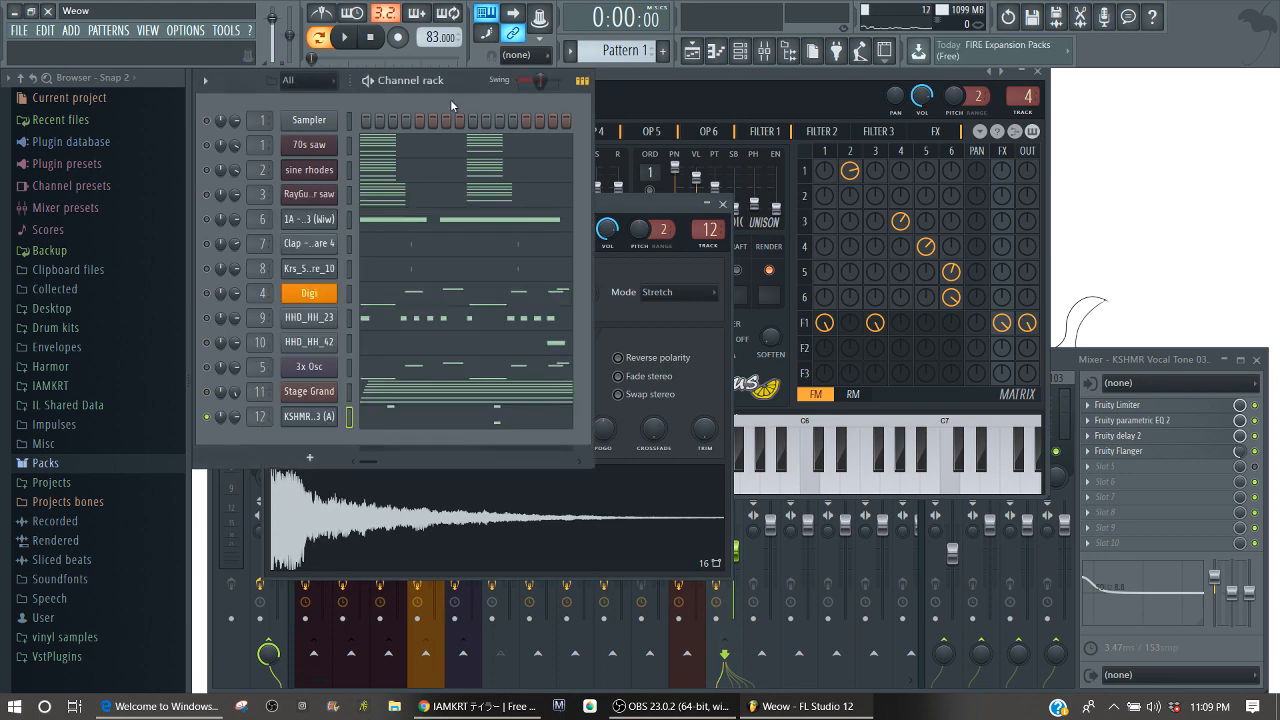
# Play the KSHMR Vocal Tone 03 (A) notes in the piano roll with the whole pattern in view, then close it and stop playback.
pyautogui.click(473, 418)
pyautogui.press('space')
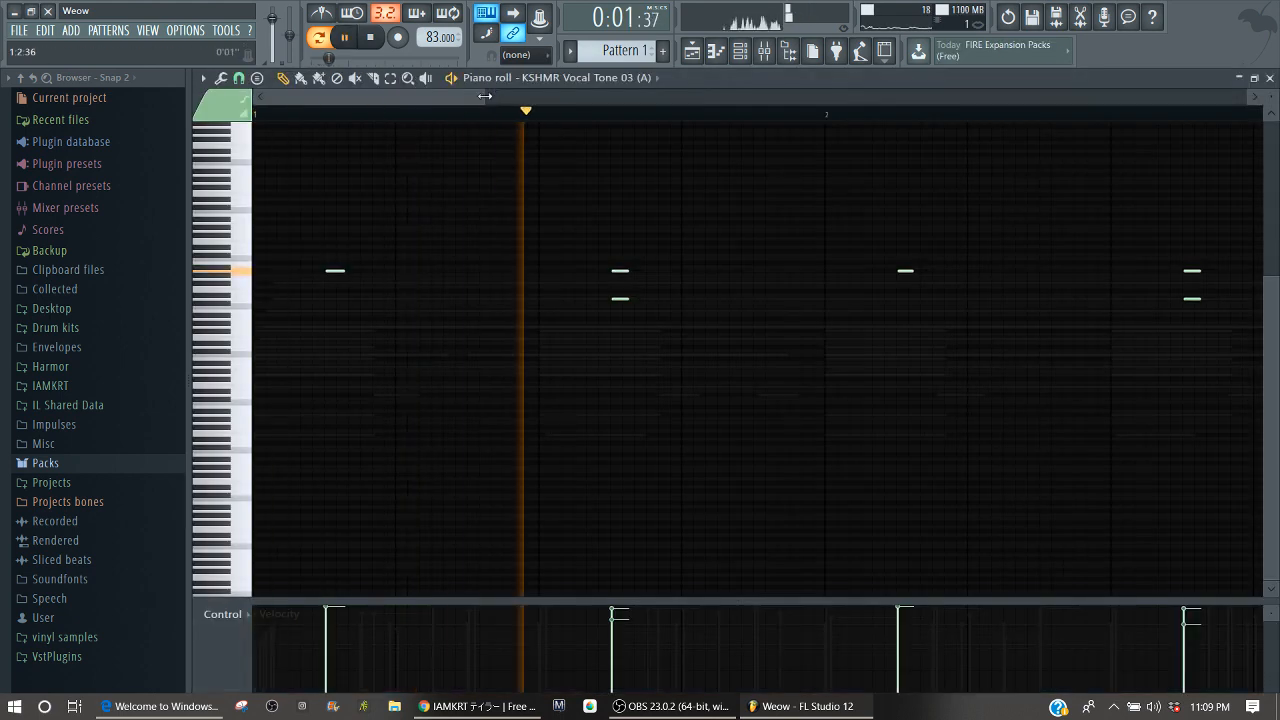
pyautogui.moveTo(484, 95); pyautogui.dragTo(1155, 95)
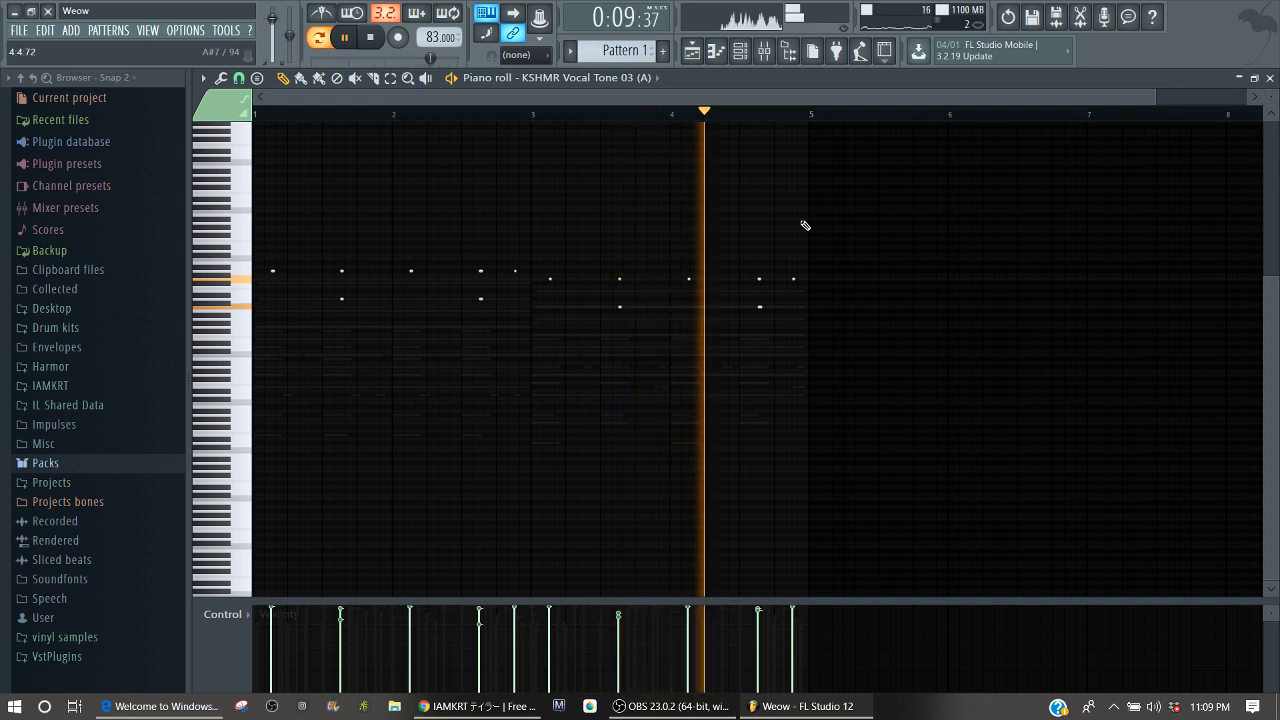
pyautogui.click(1269, 78)
pyautogui.press('space')
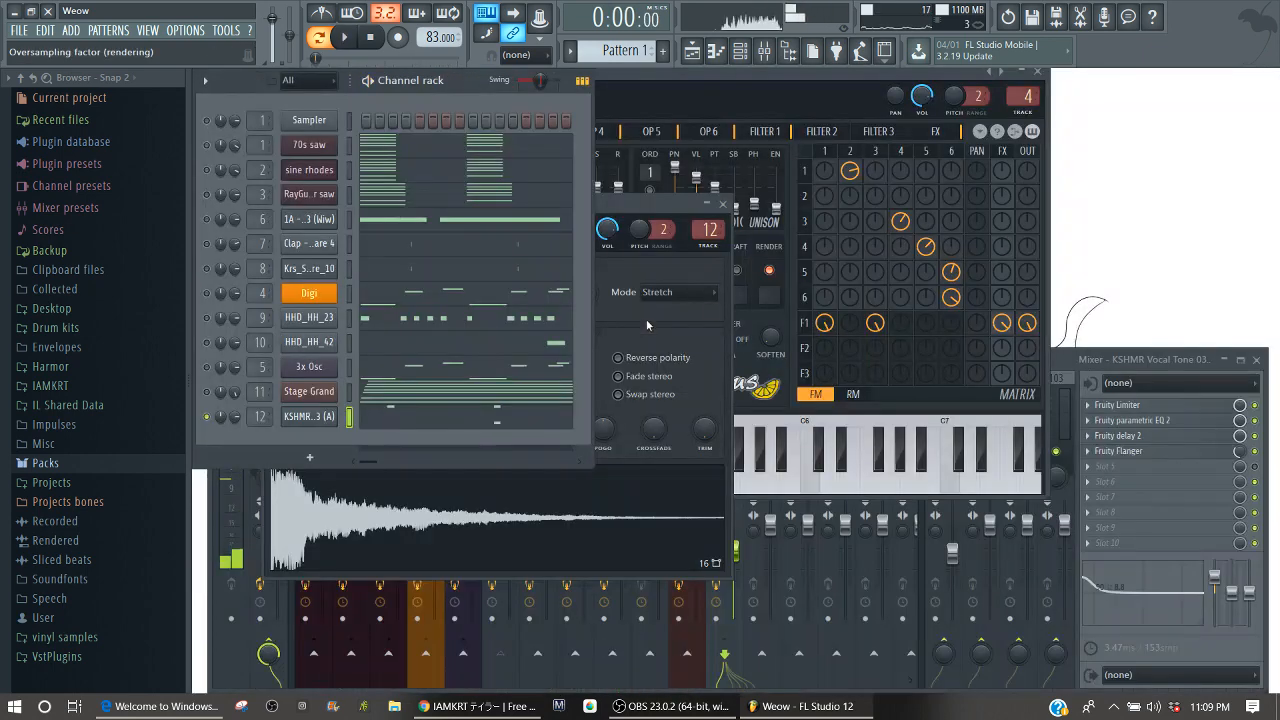
# Unsolo the KSHMR Vocal Tone 03 (A) channel and play all channels together while closing the open instrument windows.
pyautogui.rightClick(205, 418)
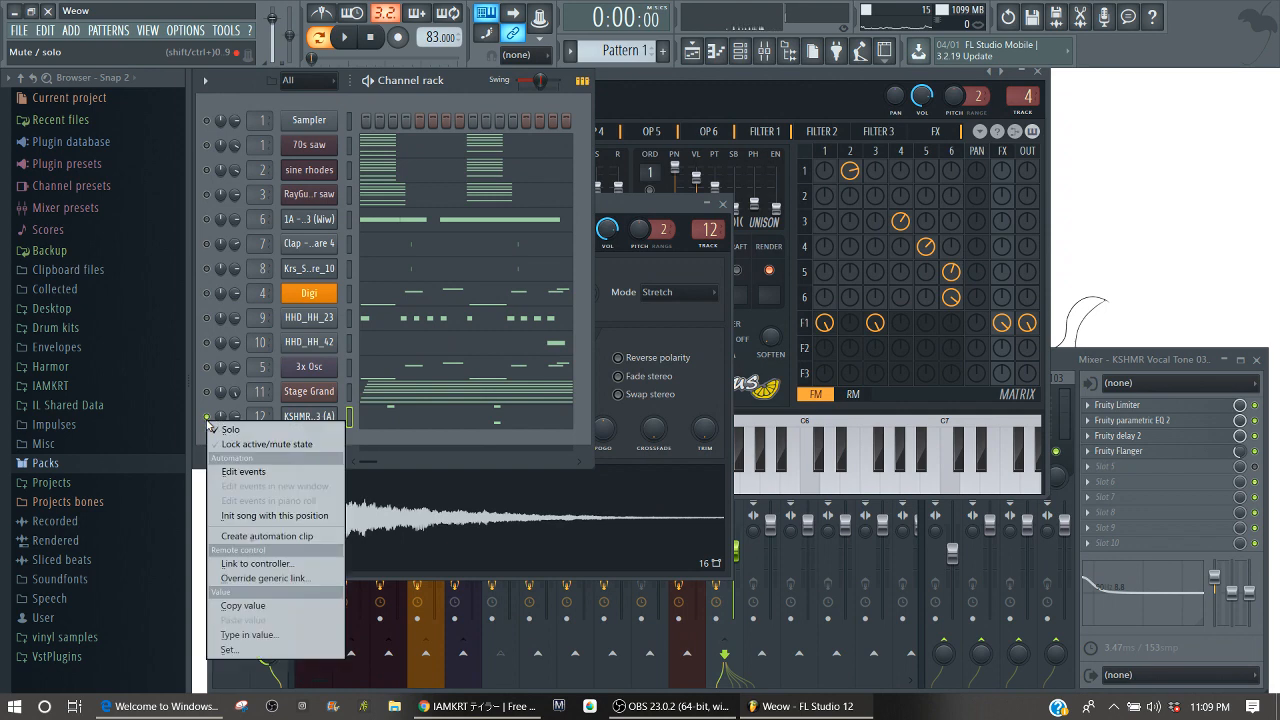
pyautogui.click(214, 428)
pyautogui.press('space')
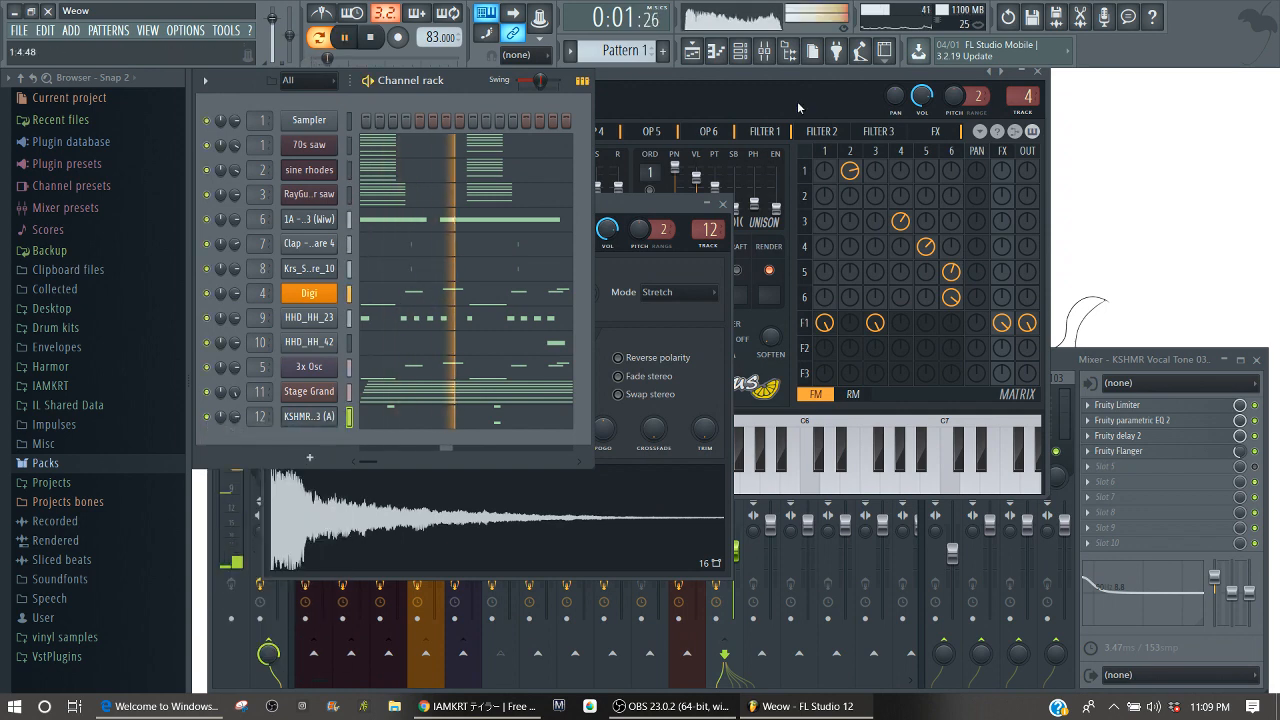
pyautogui.click(723, 204)
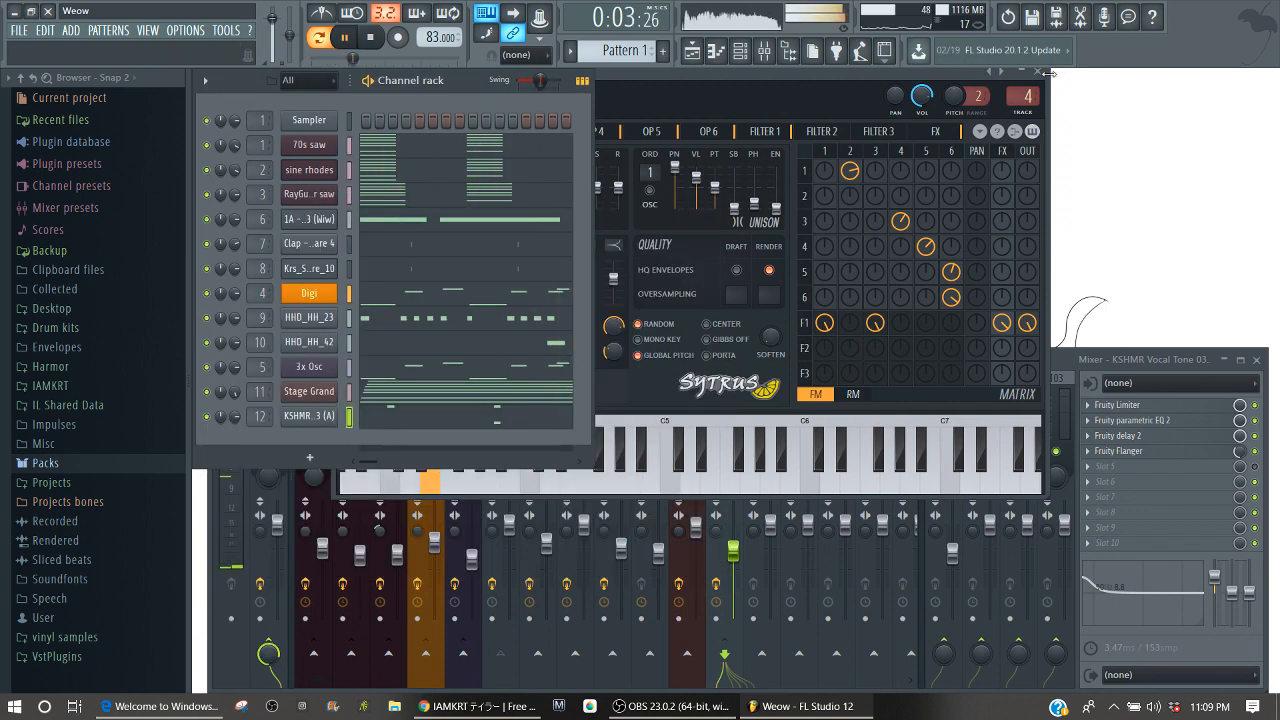
pyautogui.click(1037, 71)
pyautogui.click(898, 145)
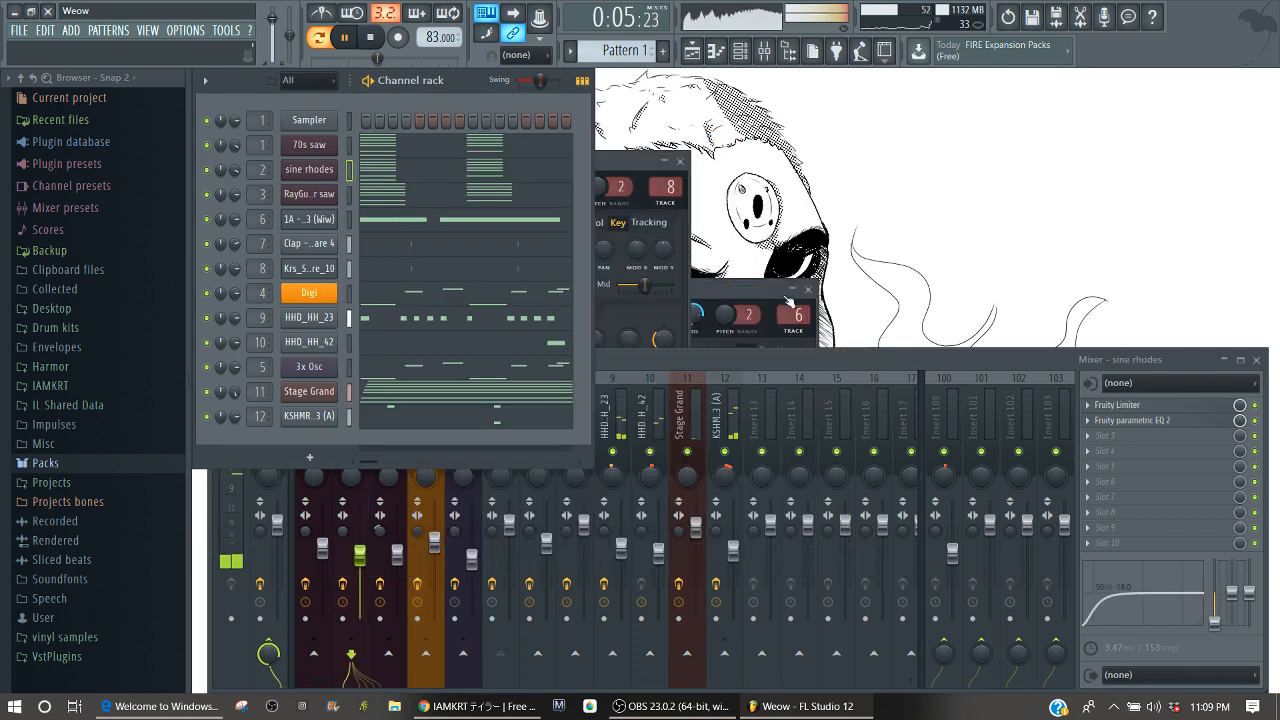
pyautogui.click(808, 289)
pyautogui.click(681, 162)
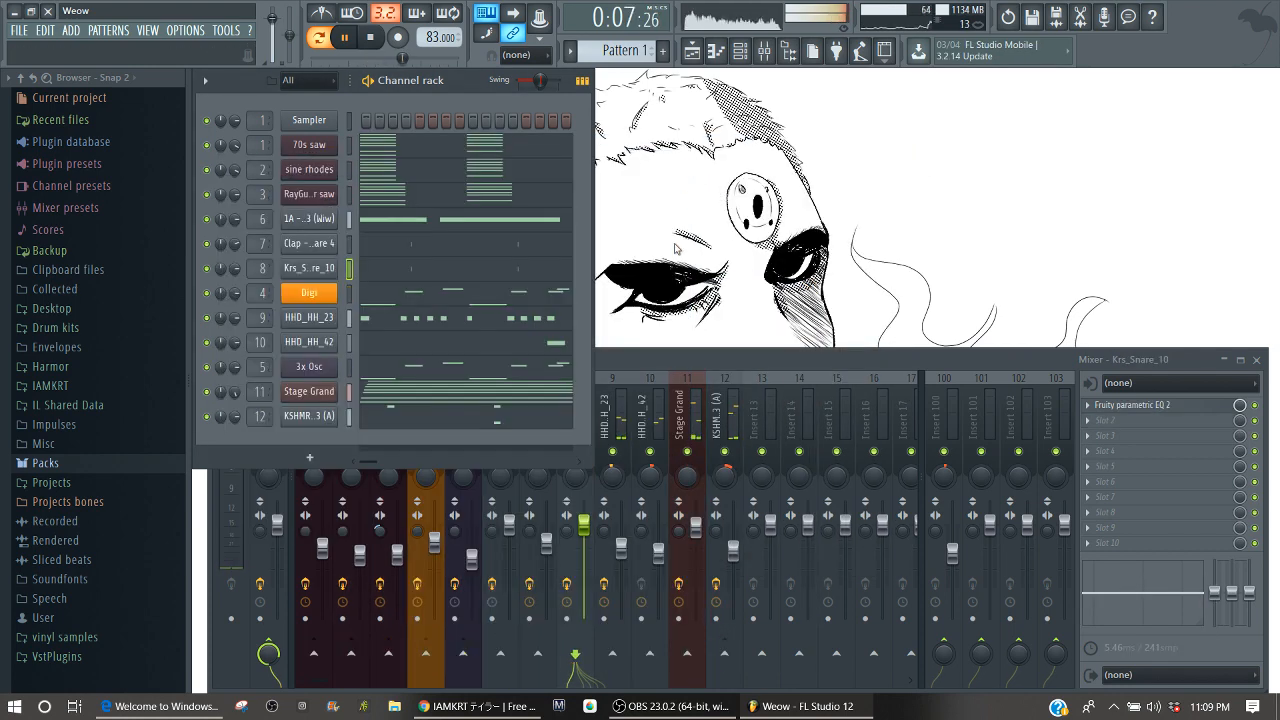
# Stop playback, solo the 70s saw track in the mixer, and maximize the mixer window.
pyautogui.click(670, 360)
pyautogui.press('space')
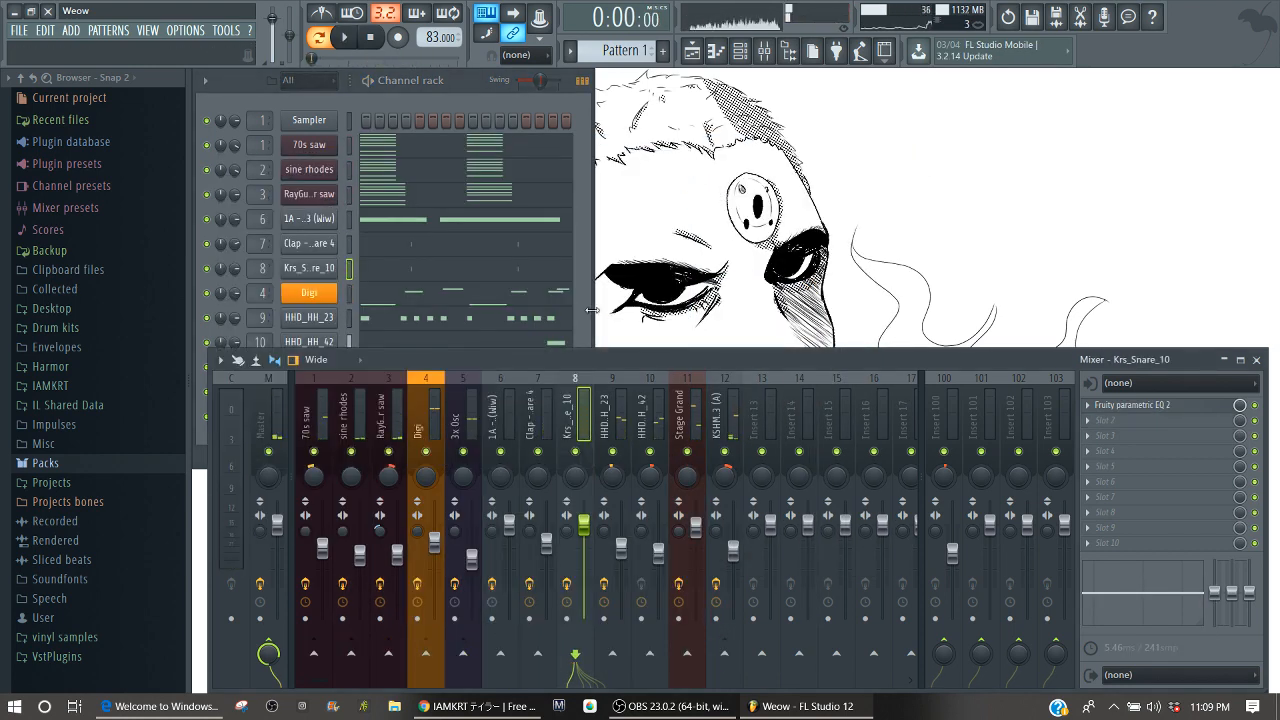
pyautogui.click(314, 451)
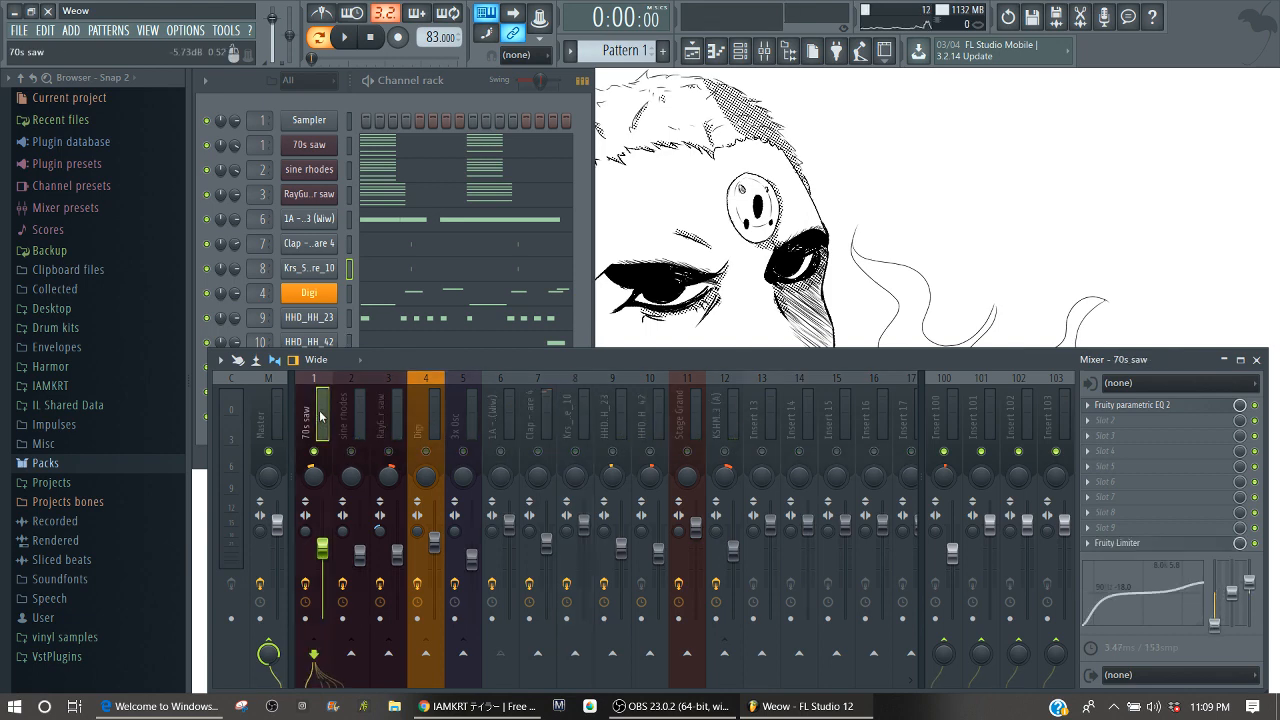
pyautogui.doubleClick(415, 362)
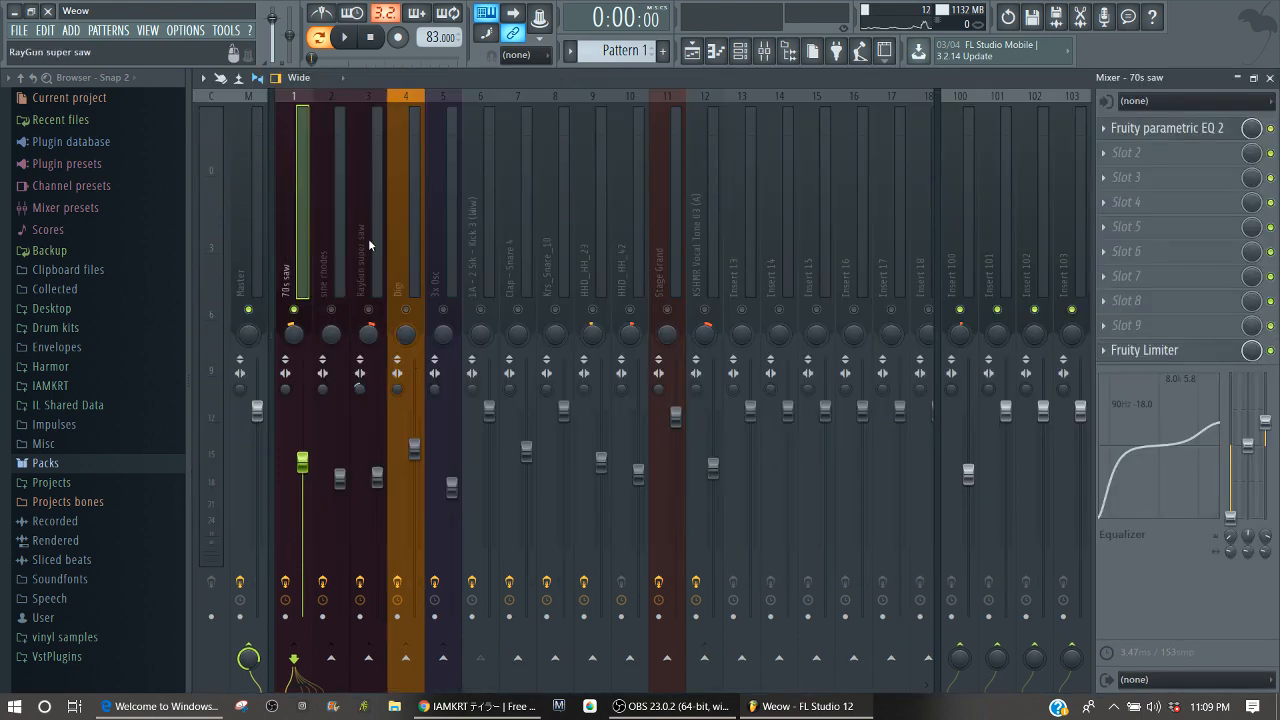
# Play the 70s saw track, nudge the low-shelf band of its Fruity parametric EQ 2 to about 78 Hz, and close the EQ.
pyautogui.press('space')
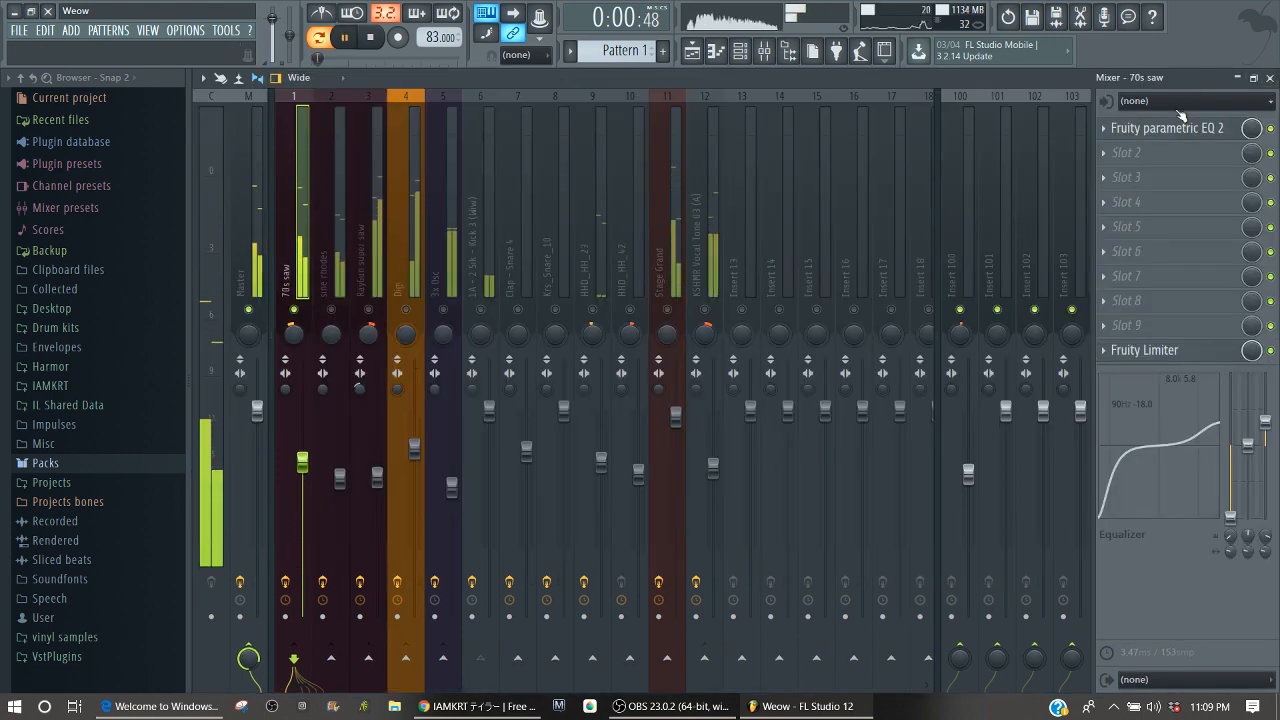
pyautogui.click(1125, 132)
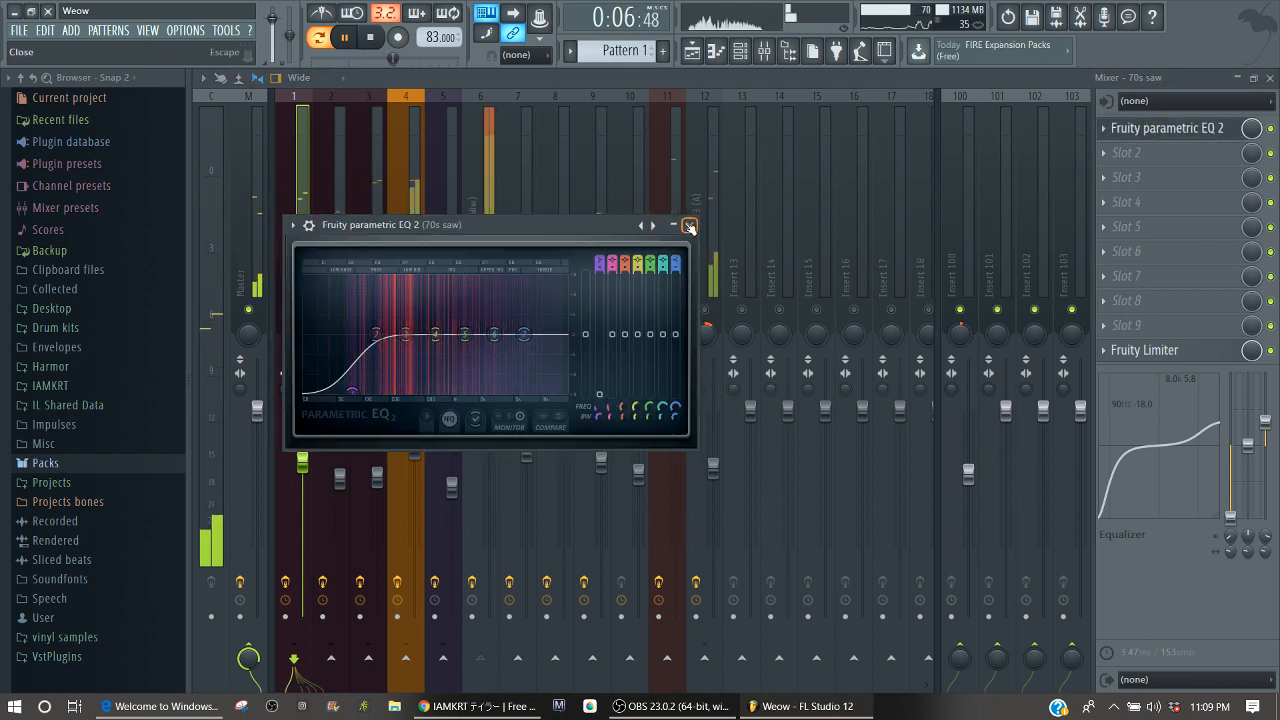
pyautogui.press('space')
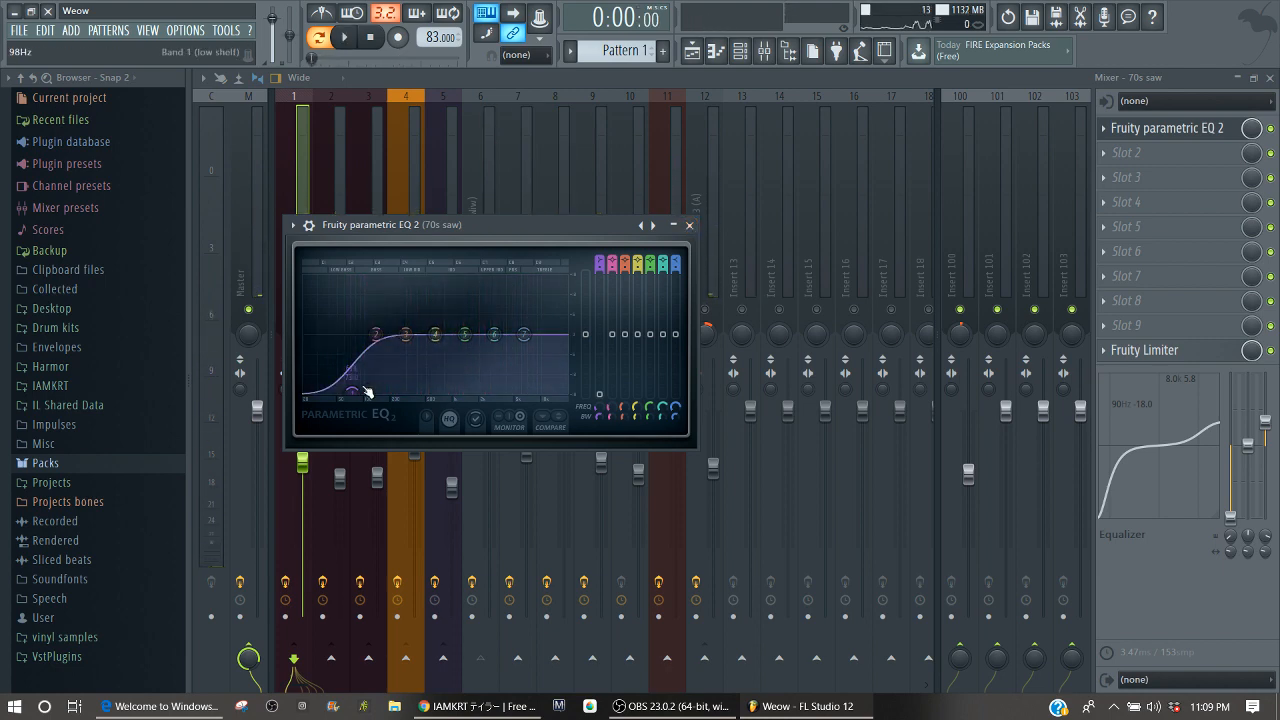
pyautogui.moveTo(358, 389); pyautogui.dragTo(360, 389)
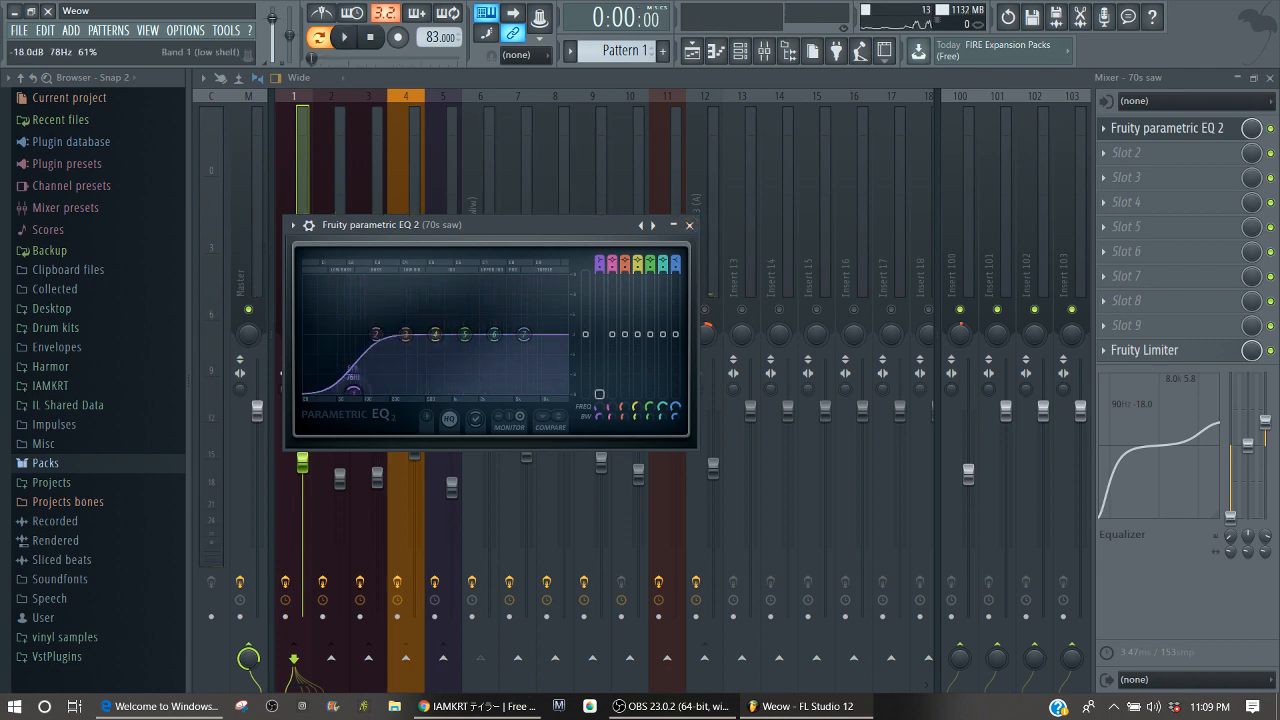
pyautogui.click(689, 224)
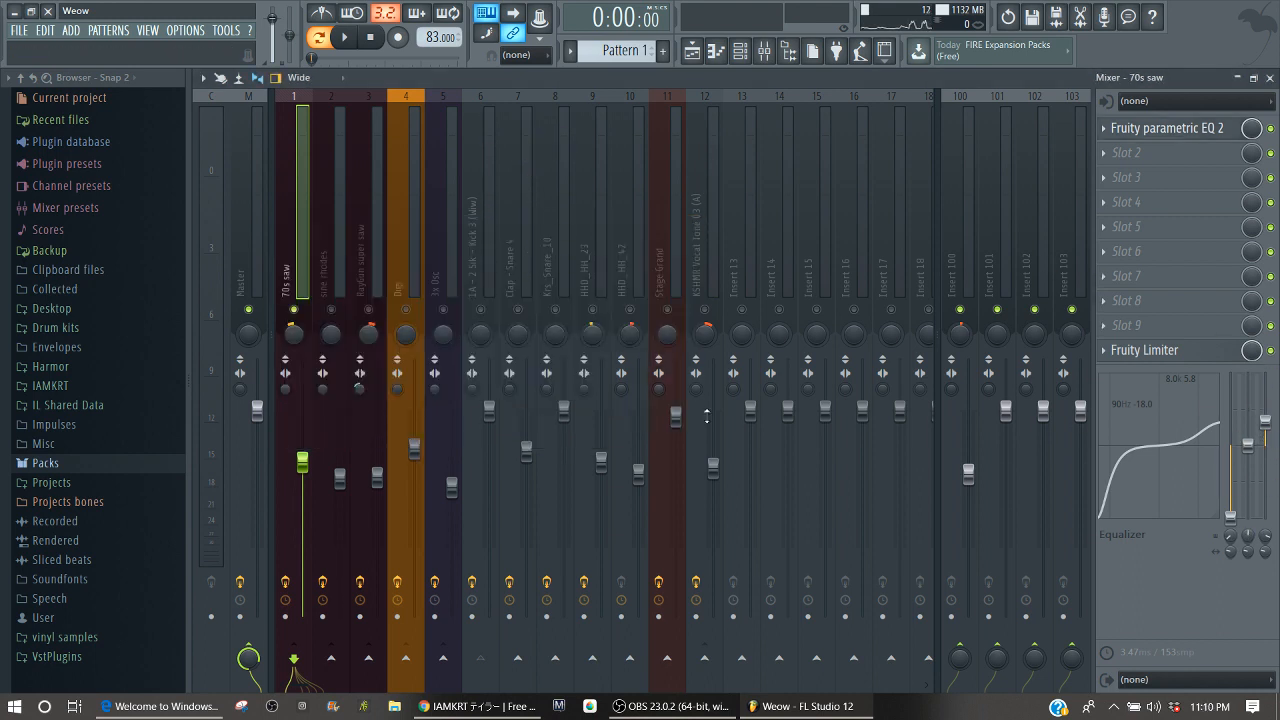
# Solo the sine rhodes mixer track and examine the curve of its Fruity parametric EQ 2.
pyautogui.click(332, 287)
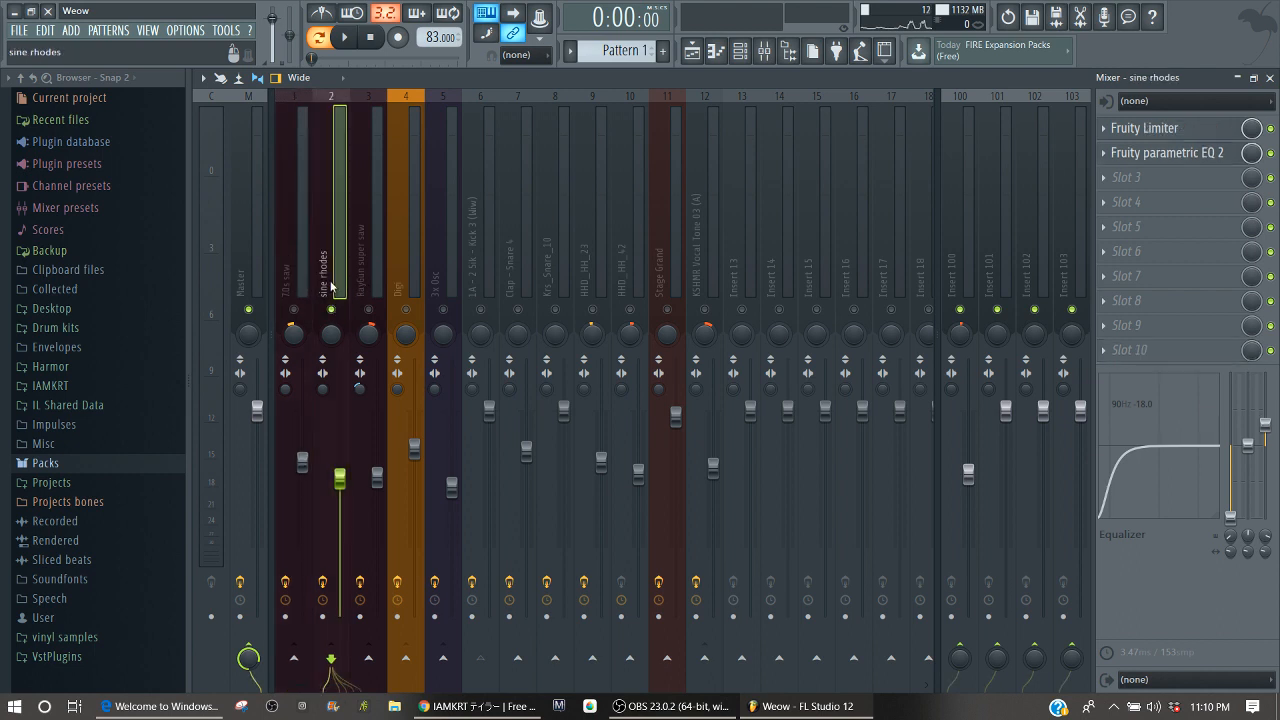
pyautogui.click(1189, 155)
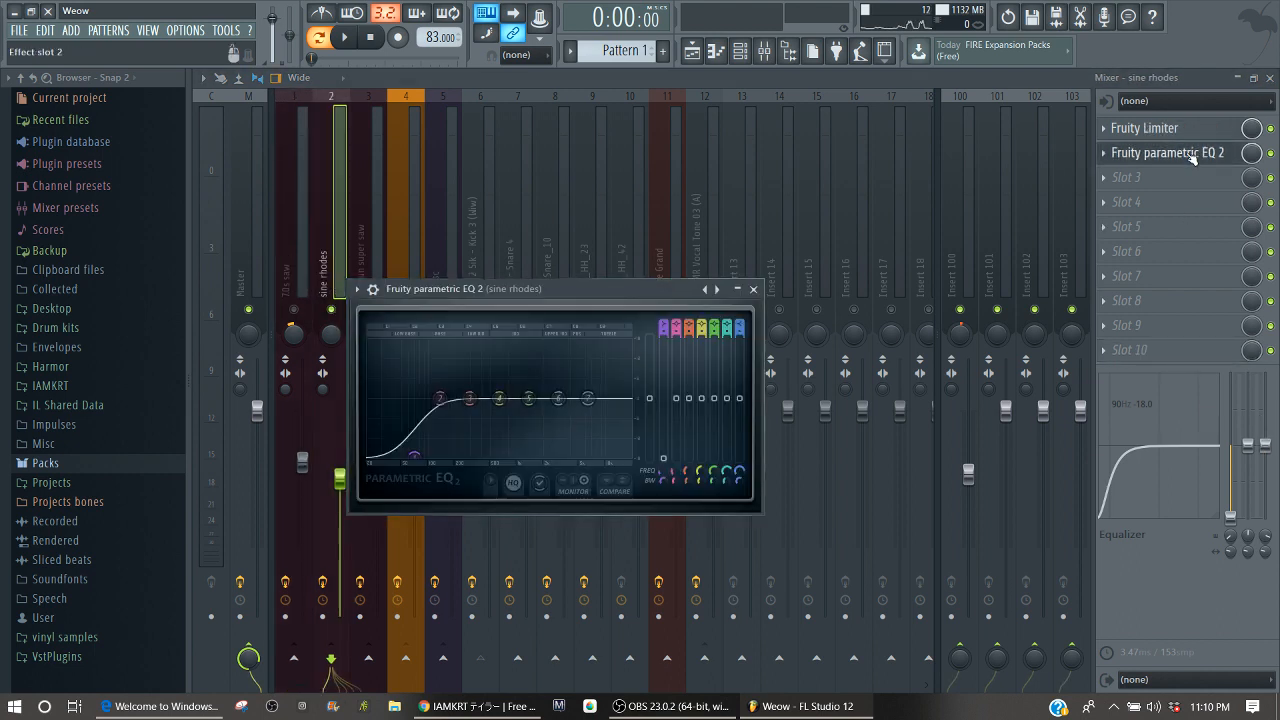
pyautogui.click(754, 289)
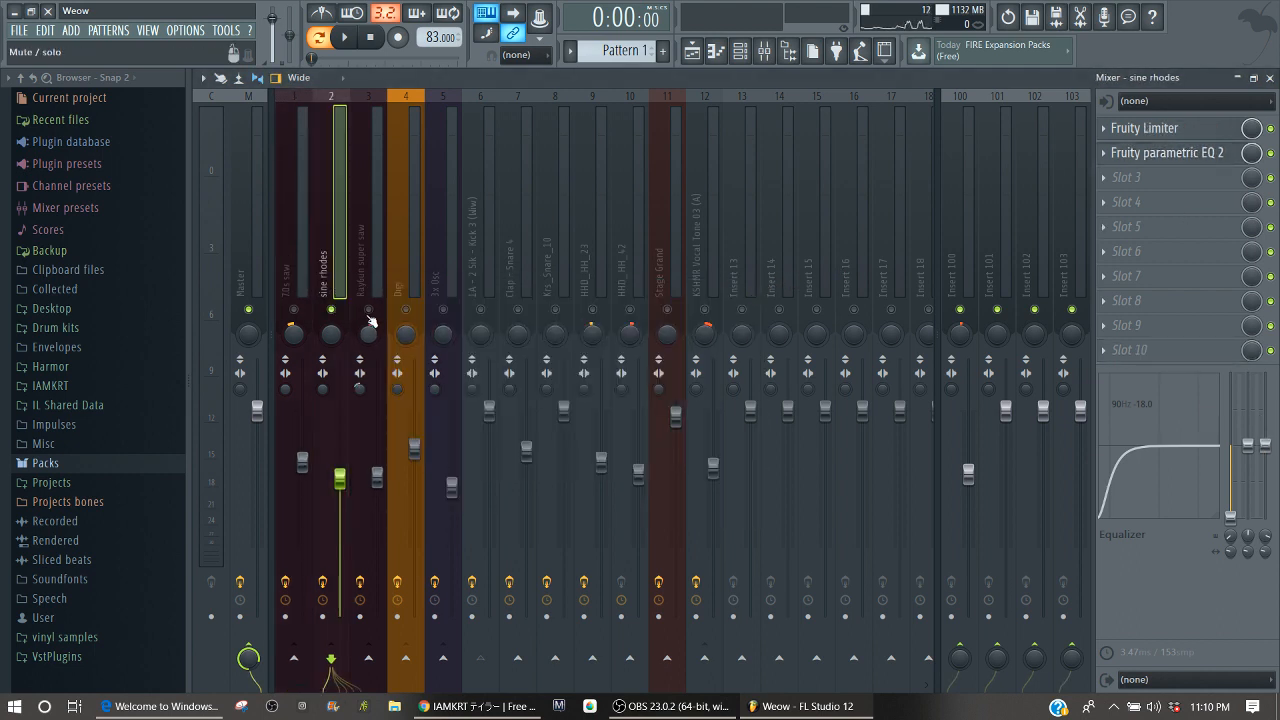
# Solo the RayGun super saw mixer track and examine the curve of its Fruity parametric EQ 2.
pyautogui.click(369, 247)
pyautogui.click(1200, 153)
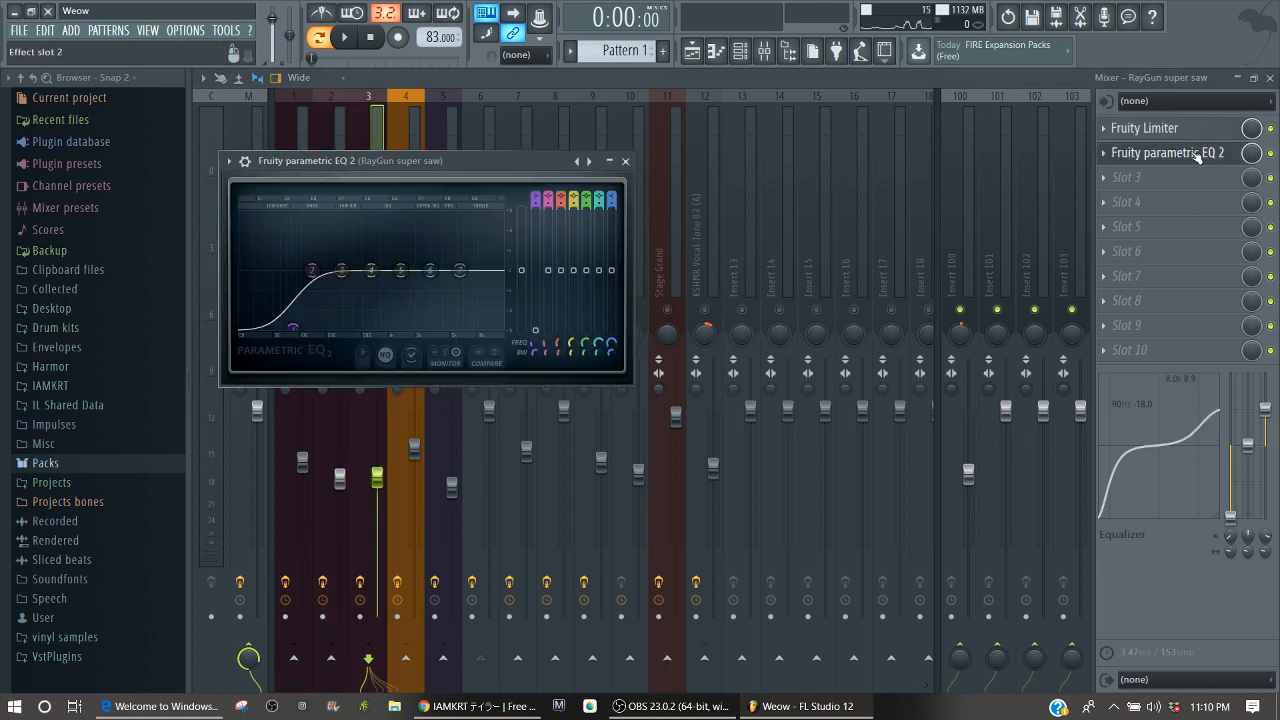
pyautogui.click(625, 162)
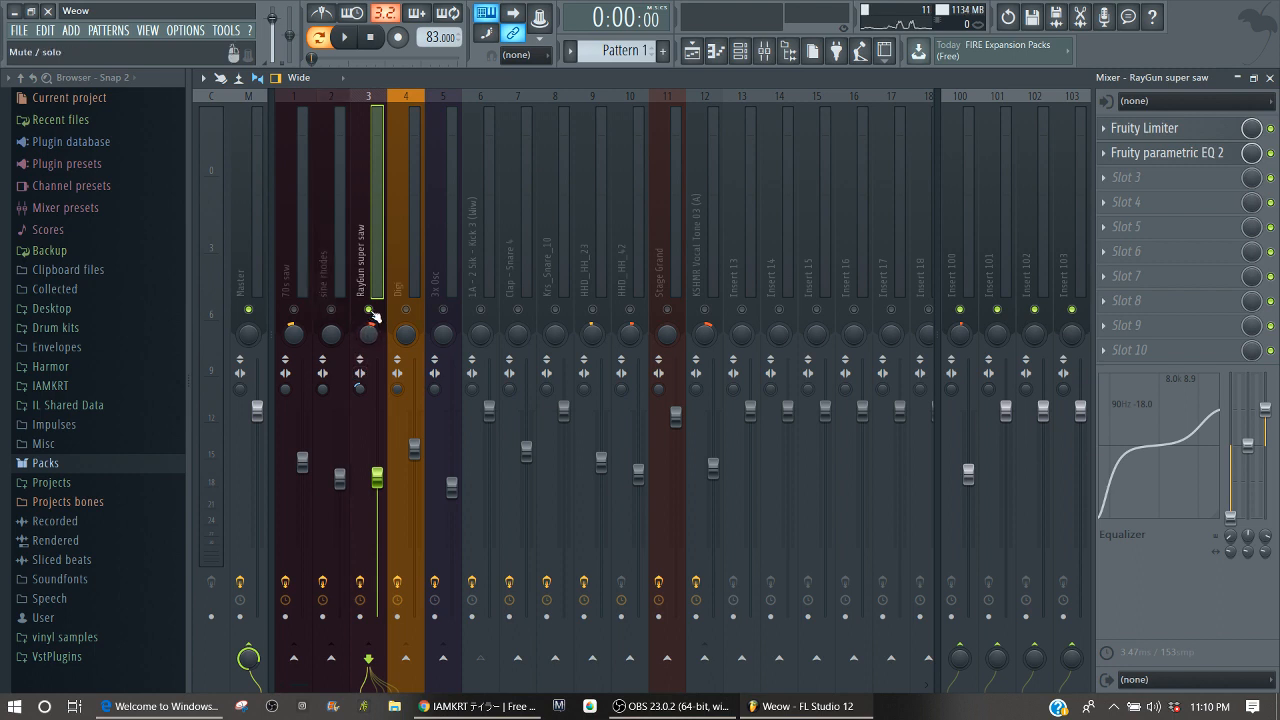
# Adjust the RayGun super saw track's stereo separation during playback, then stop and reactivate the 70s saw and sine rhodes tracks alongside it.
pyautogui.press('space')
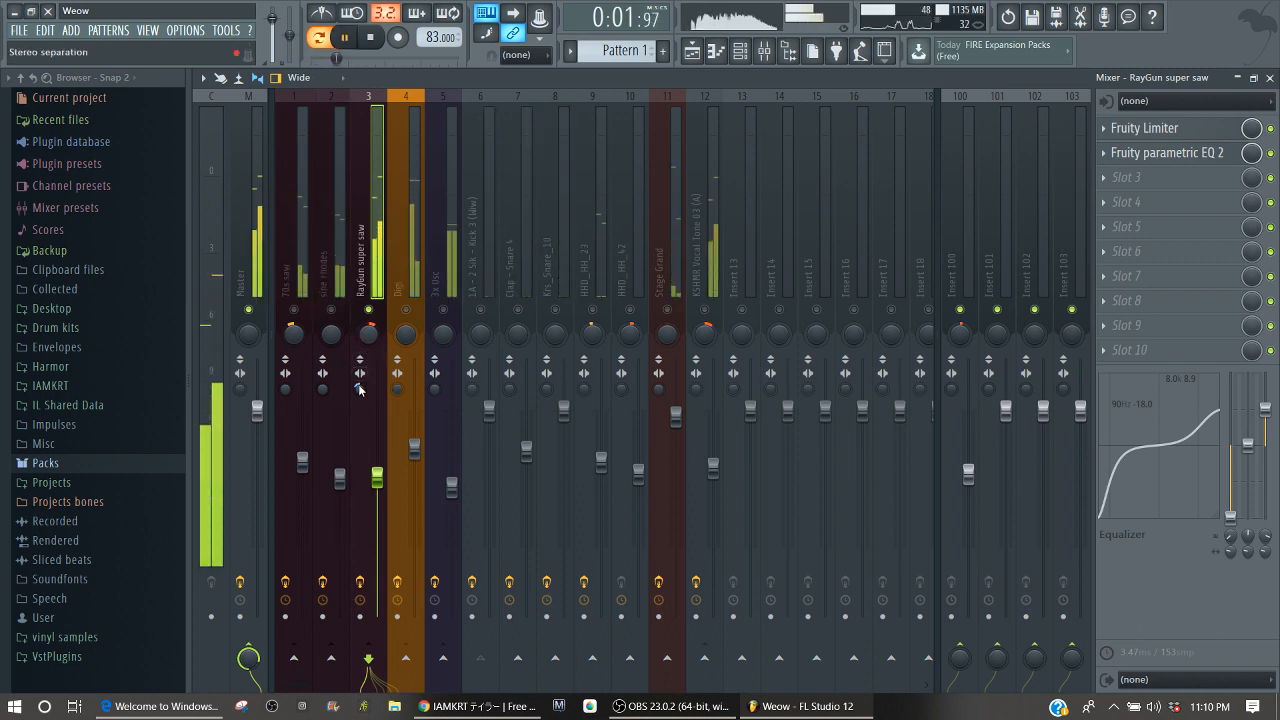
pyautogui.moveTo(360, 388); pyautogui.dragTo(360, 412)
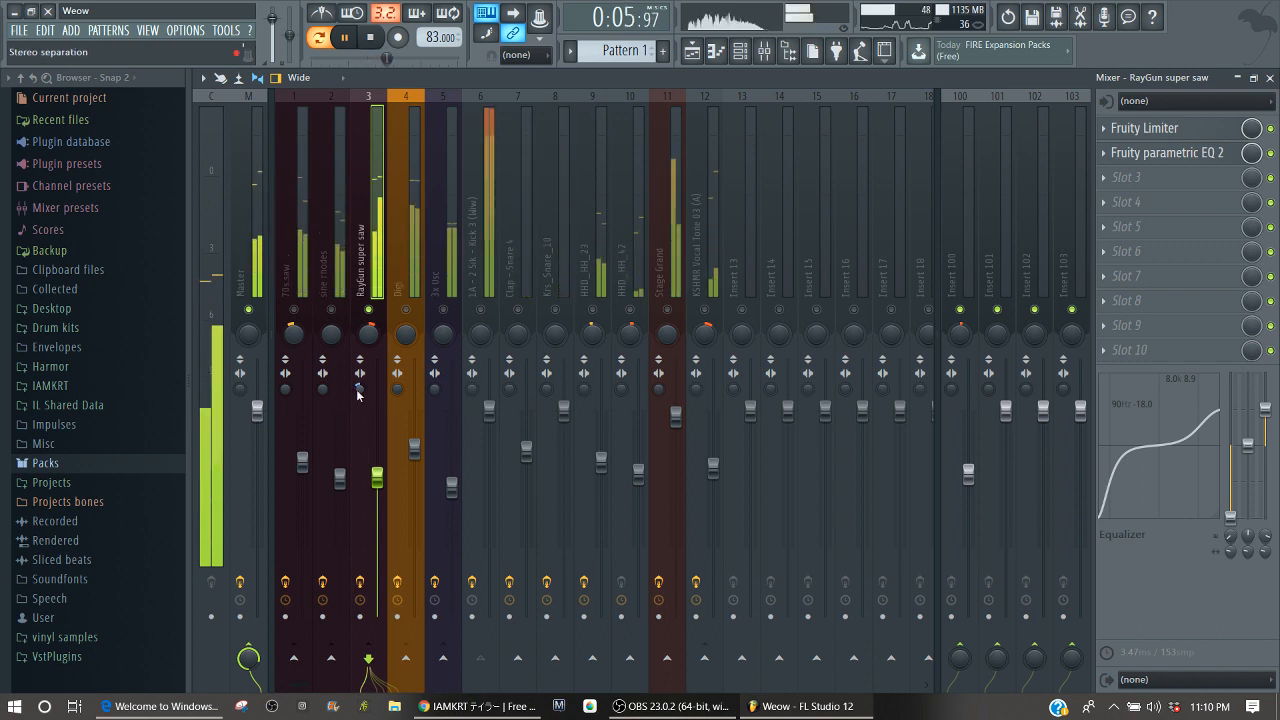
pyautogui.press('space')
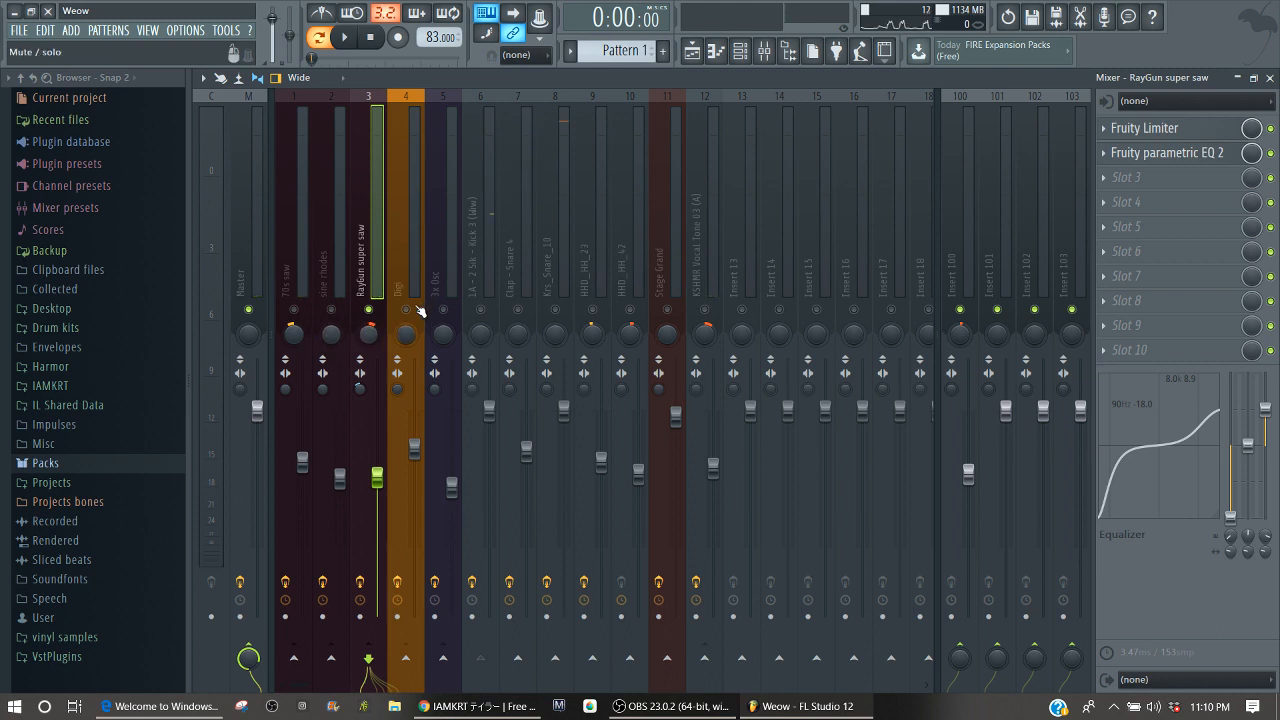
pyautogui.rightClick(376, 309)
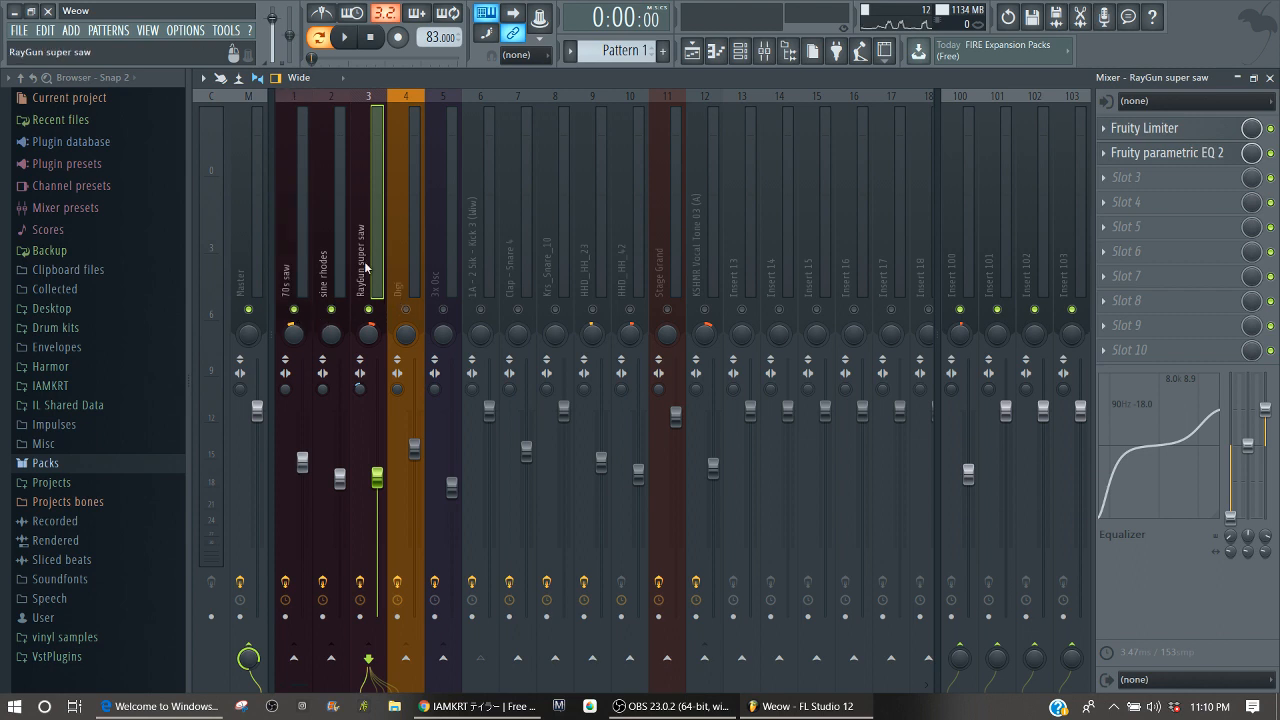
# Solo the Digi mixer track and examine the curve of its Fruity parametric EQ 2 during playback, closing the EQ when done.
pyautogui.rightClick(406, 309)
pyautogui.press('space')
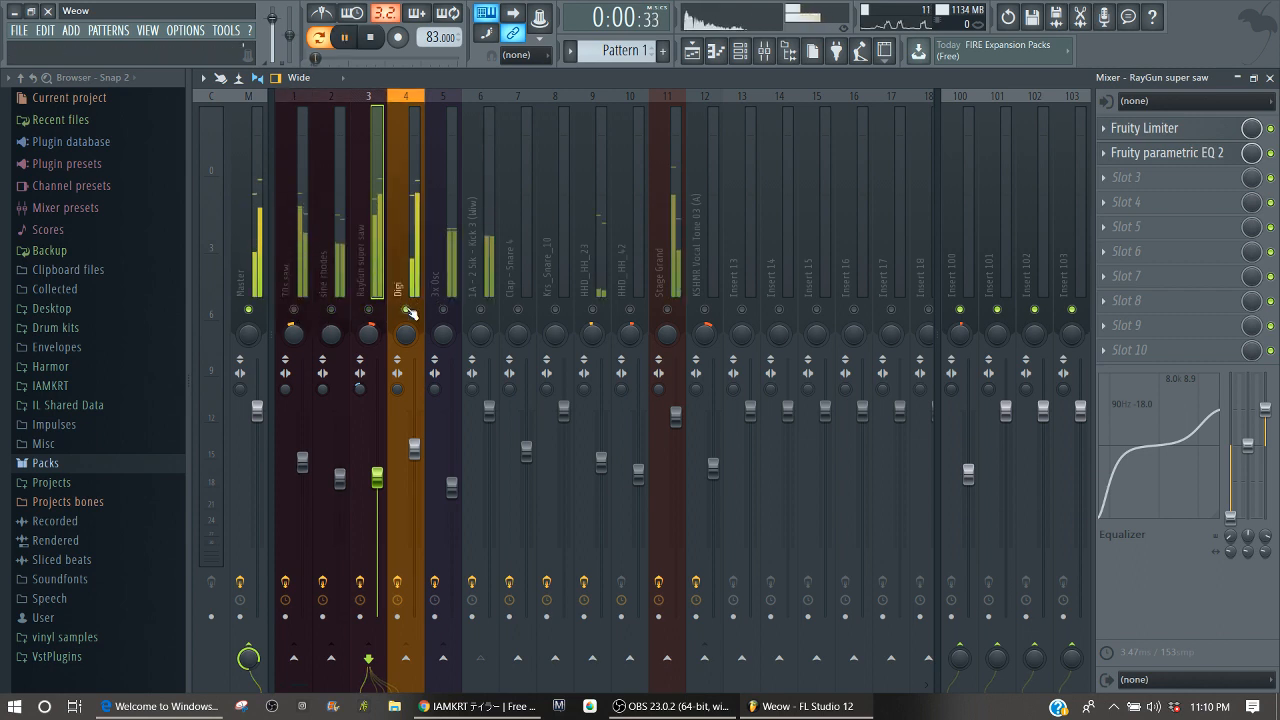
pyautogui.click(412, 280)
pyautogui.press('space')
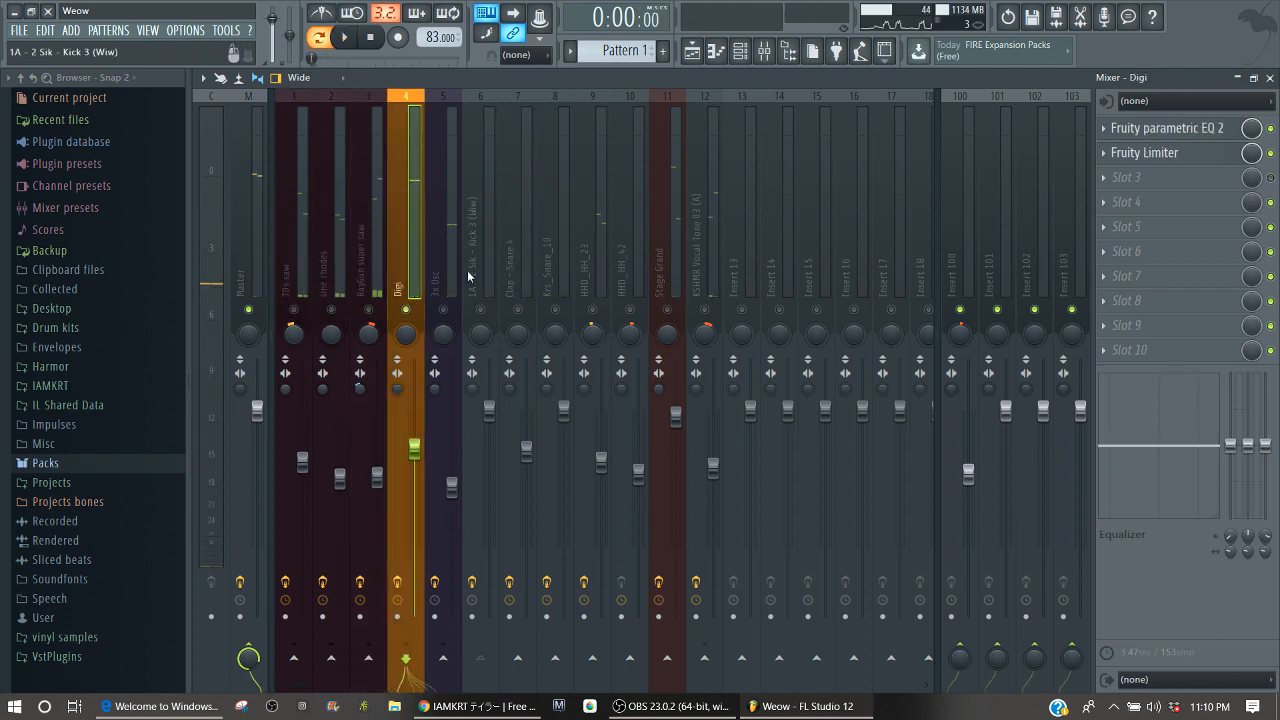
pyautogui.click(1167, 128)
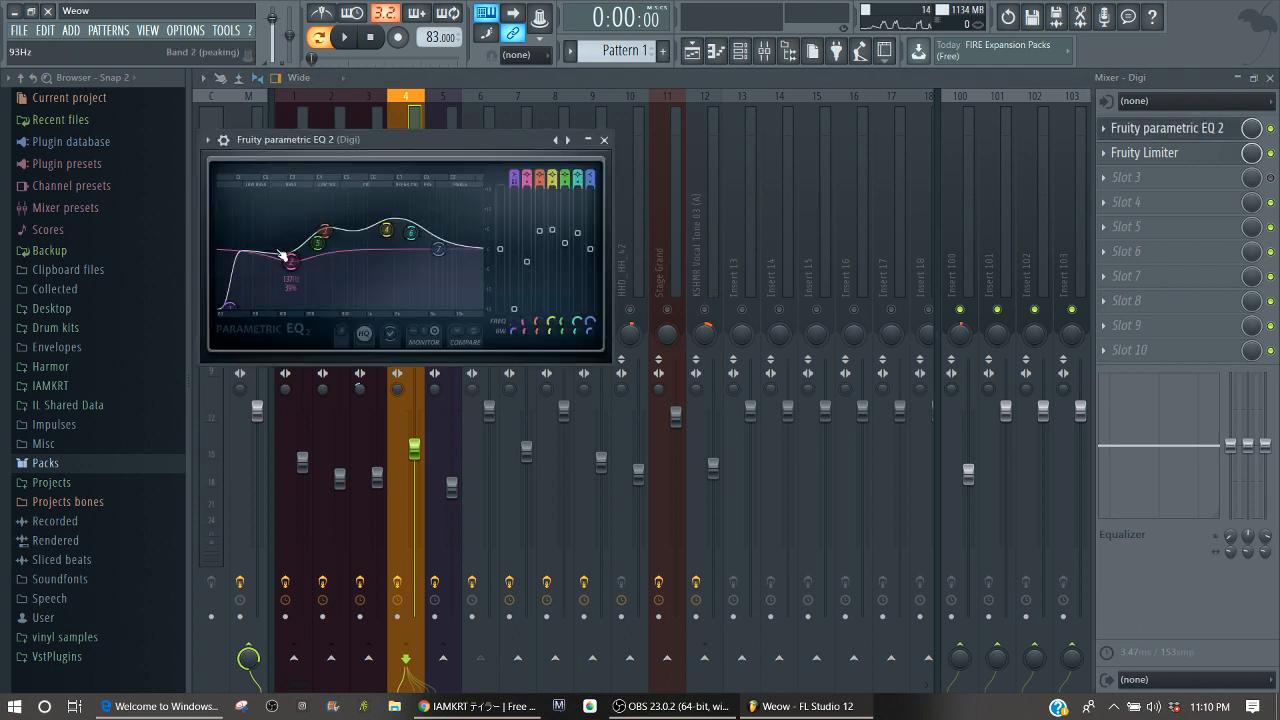
pyautogui.press('space')
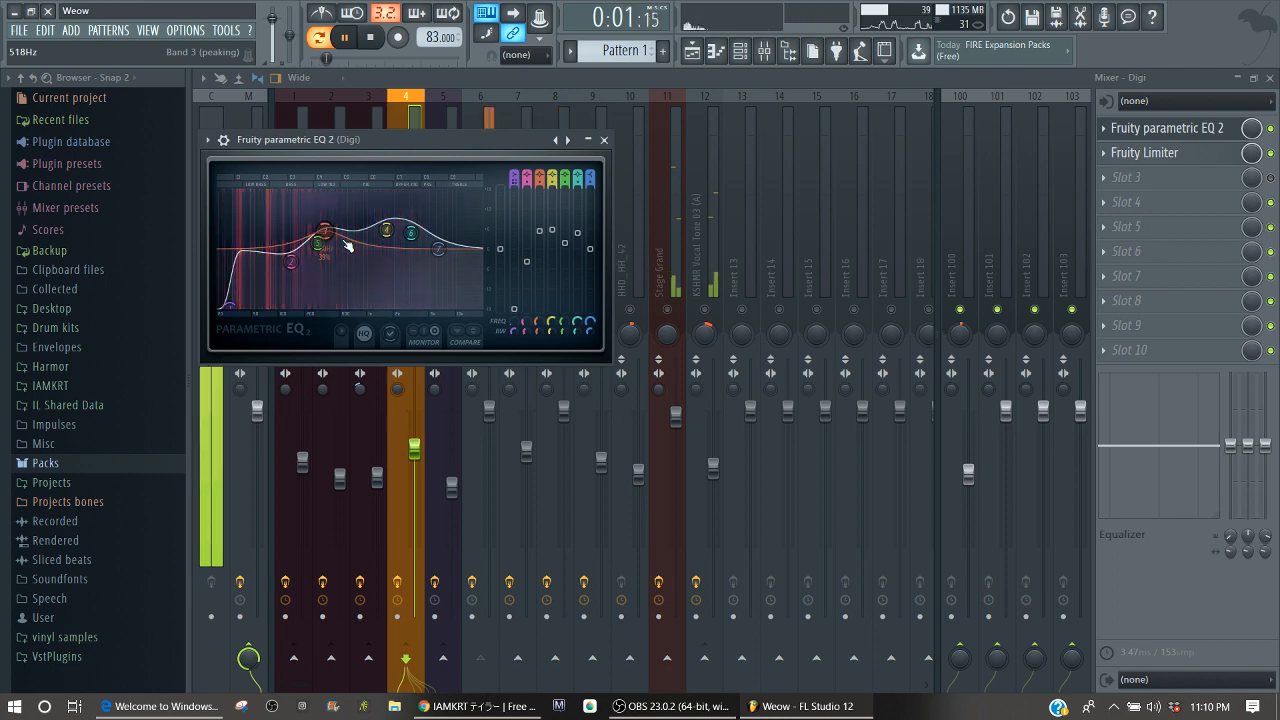
pyautogui.press('space')
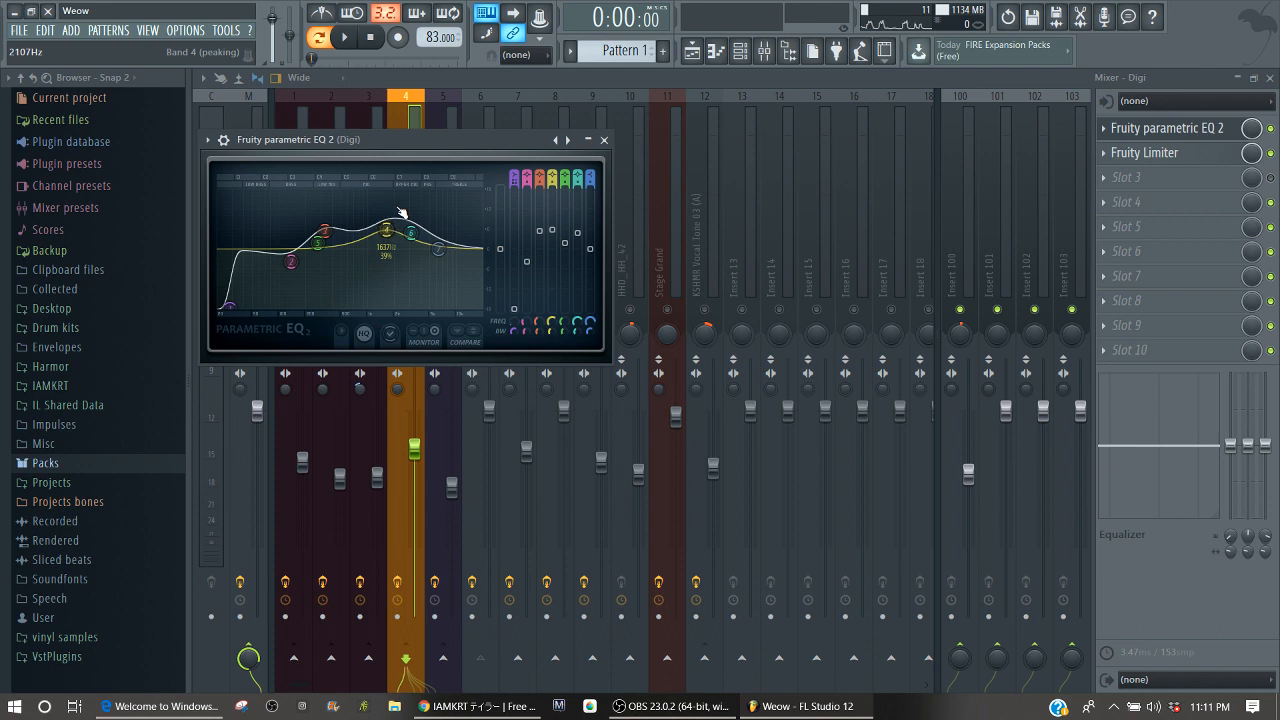
pyautogui.press('space')
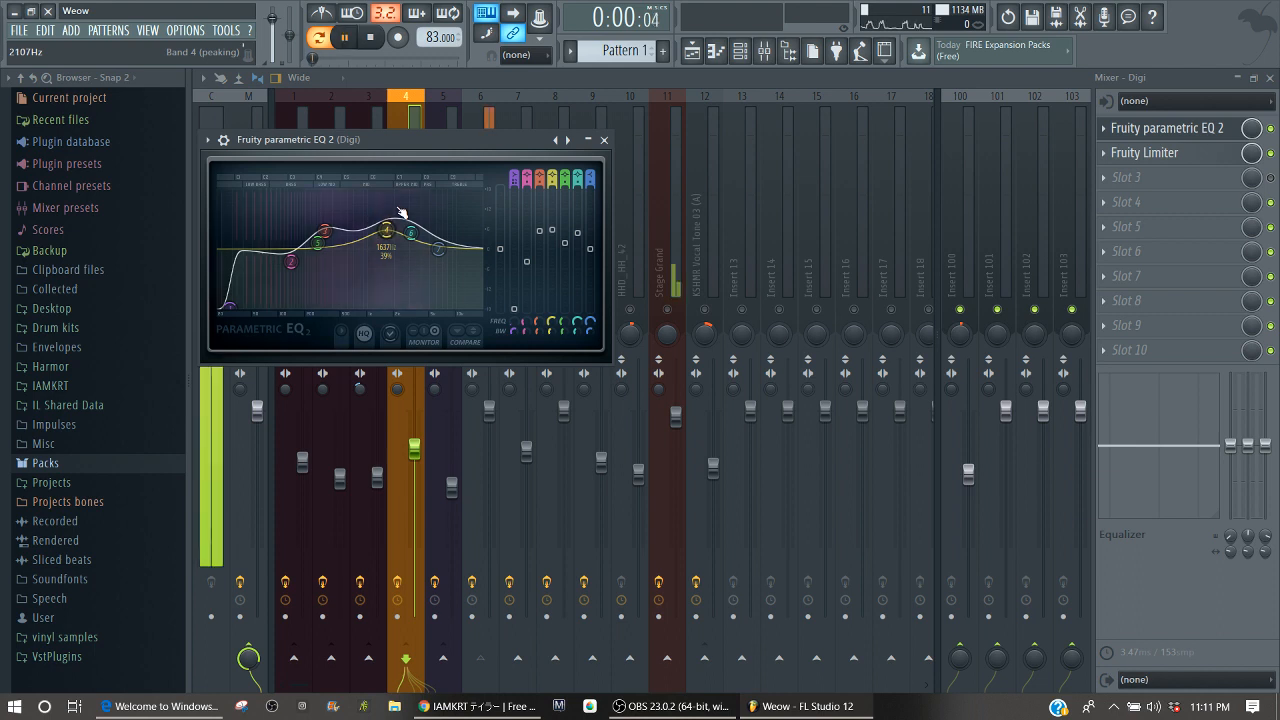
pyautogui.click(605, 140)
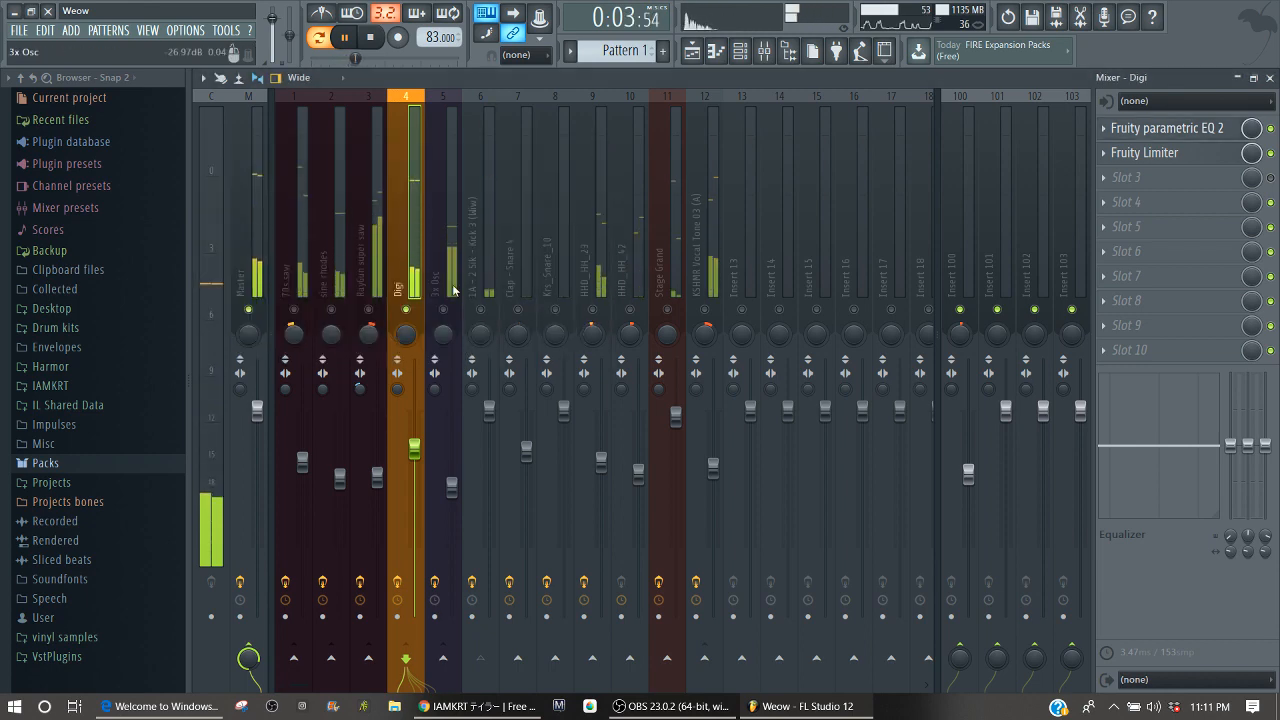
# Activate the 3x Osc and Kick 3 mixer tracks alongside Digi and listen to them together.
pyautogui.click(443, 309)
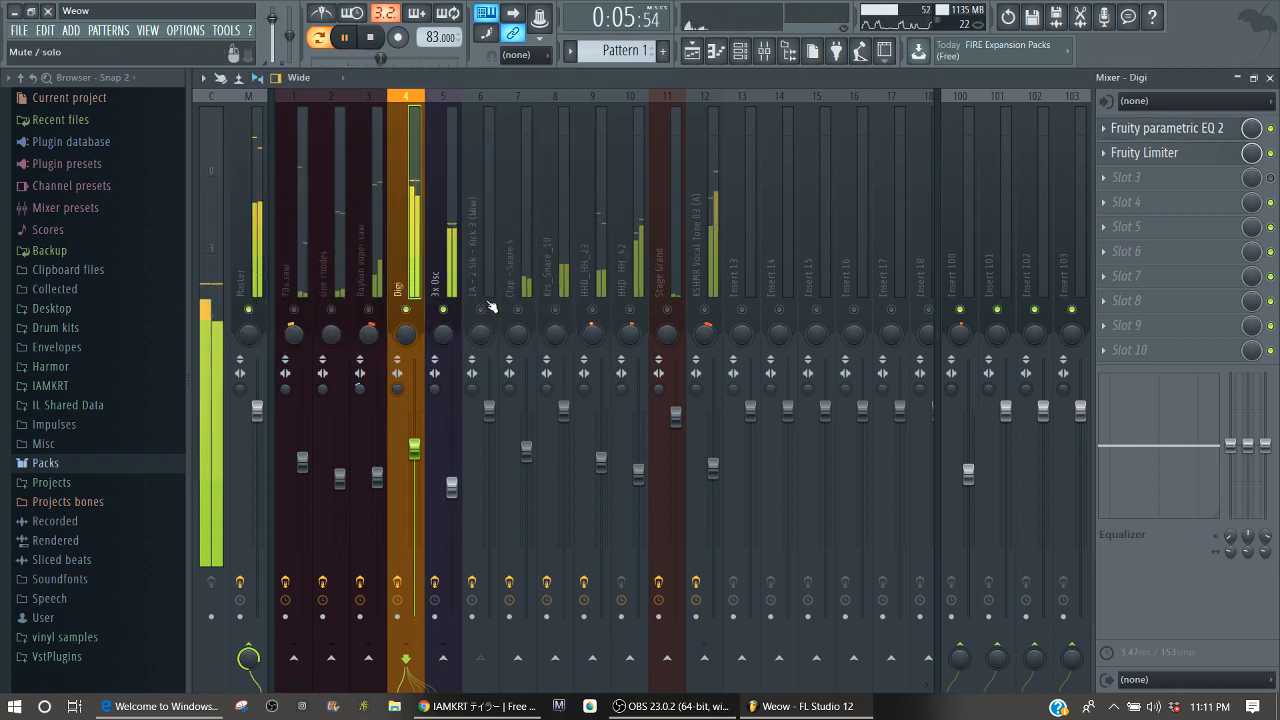
pyautogui.press('space')
pyautogui.click(482, 309)
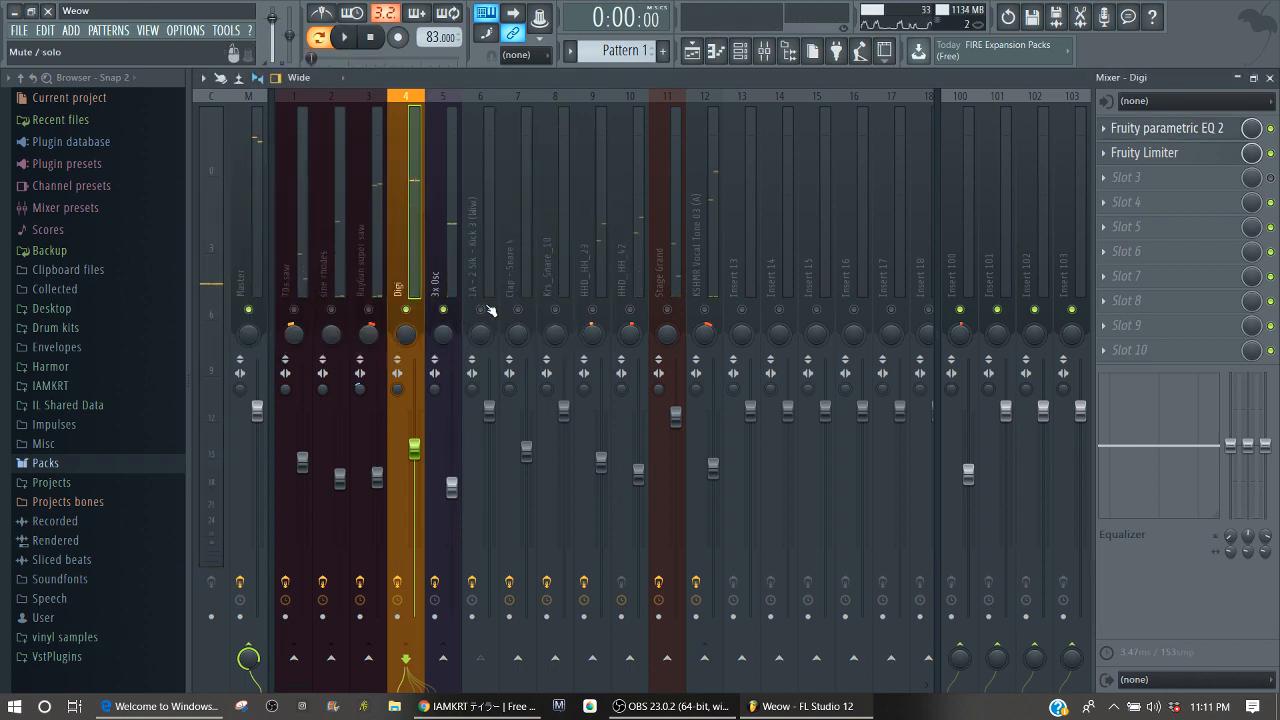
pyautogui.press('space')
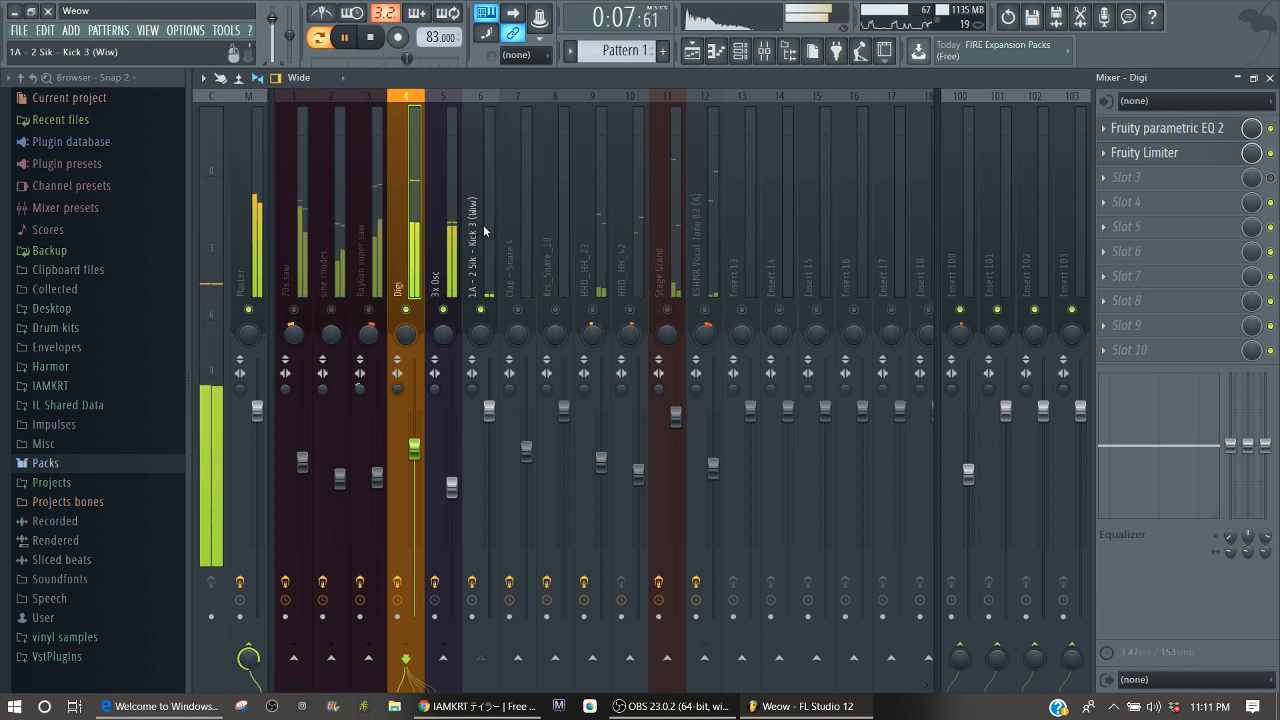
pyautogui.press('space')
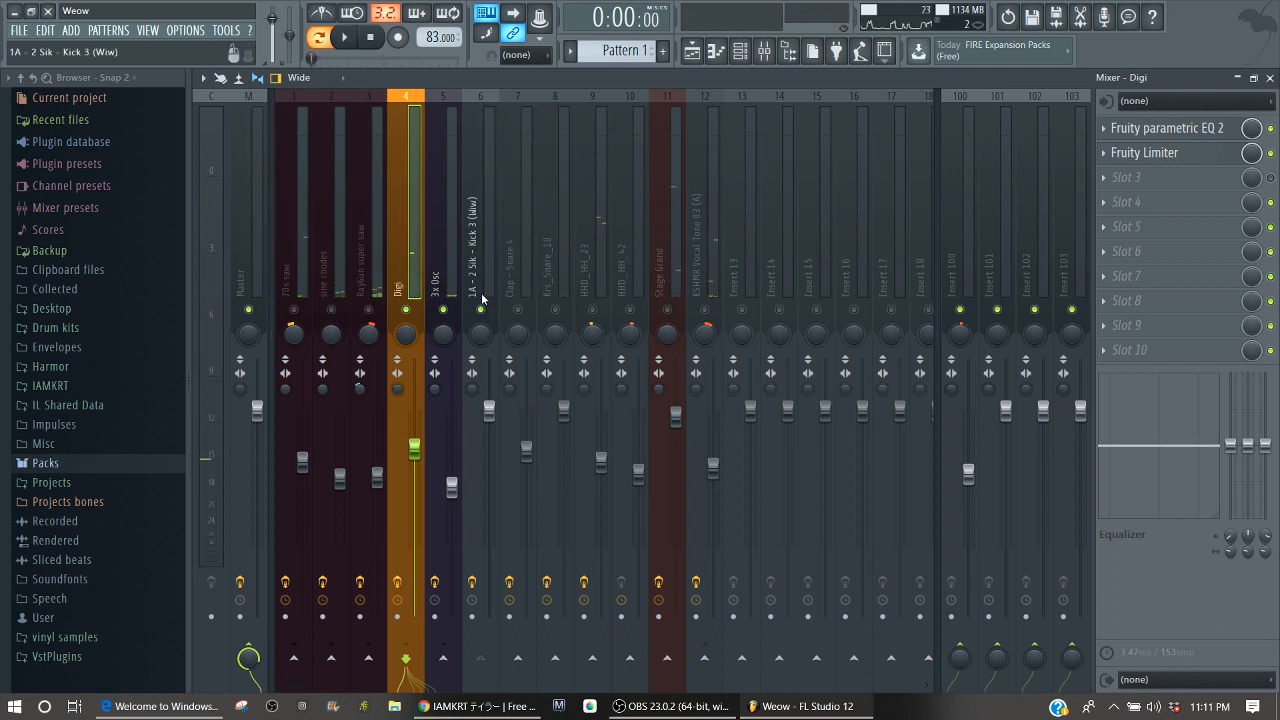
# Solo the Kick 3 mixer track with its routed tracks and check its Fruity parametric EQ 2 with a brief playback.
pyautogui.rightClick(481, 309)
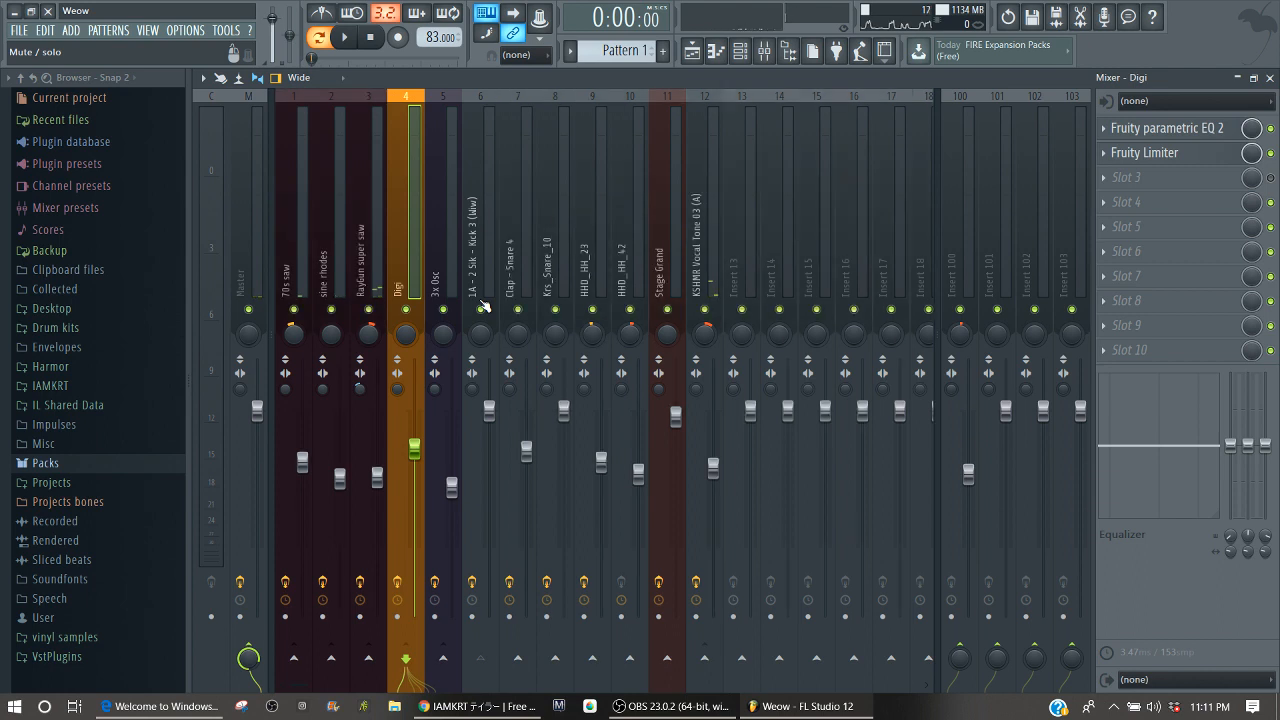
pyautogui.rightClick(482, 308)
pyautogui.click(476, 260)
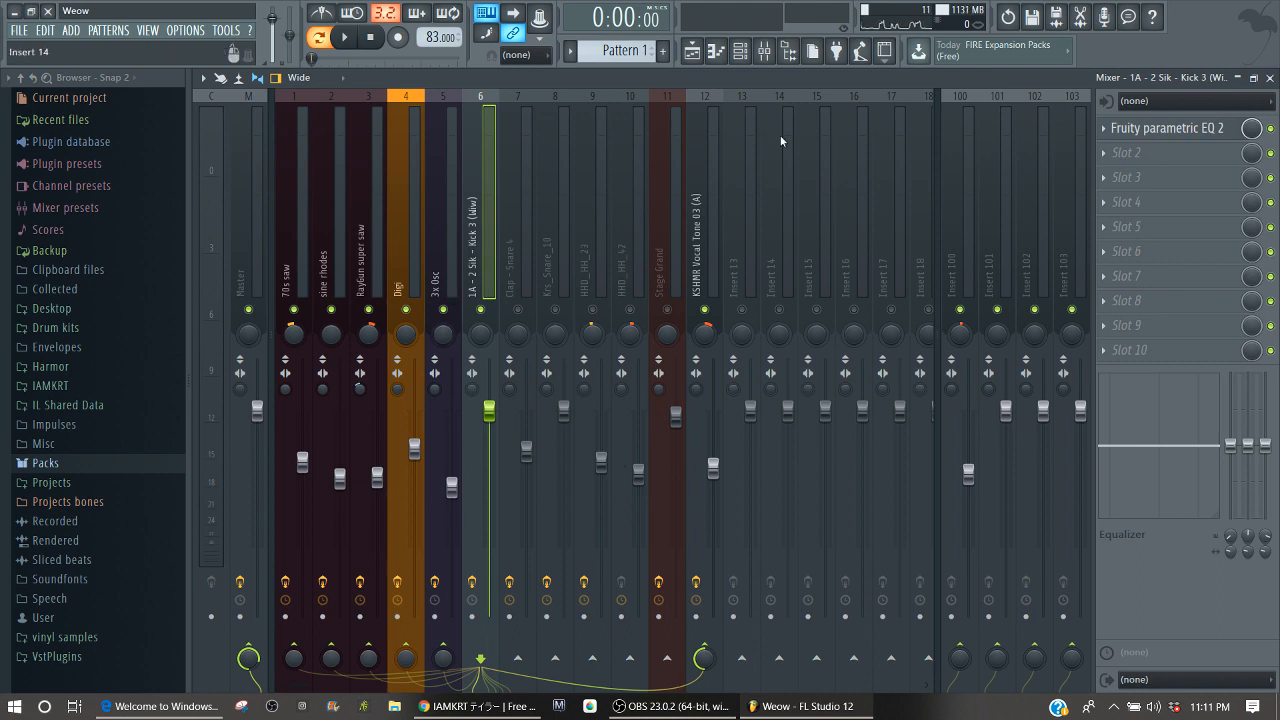
pyautogui.click(1190, 130)
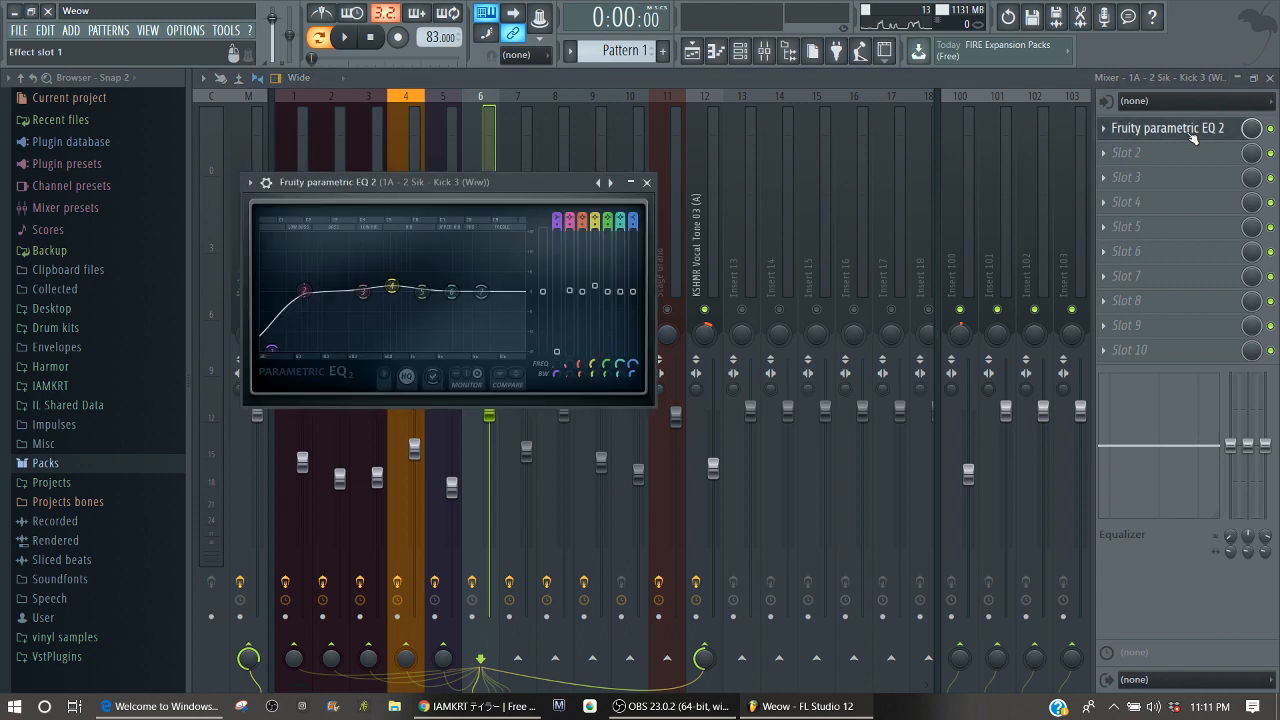
pyautogui.press('space')
pyautogui.press('space')
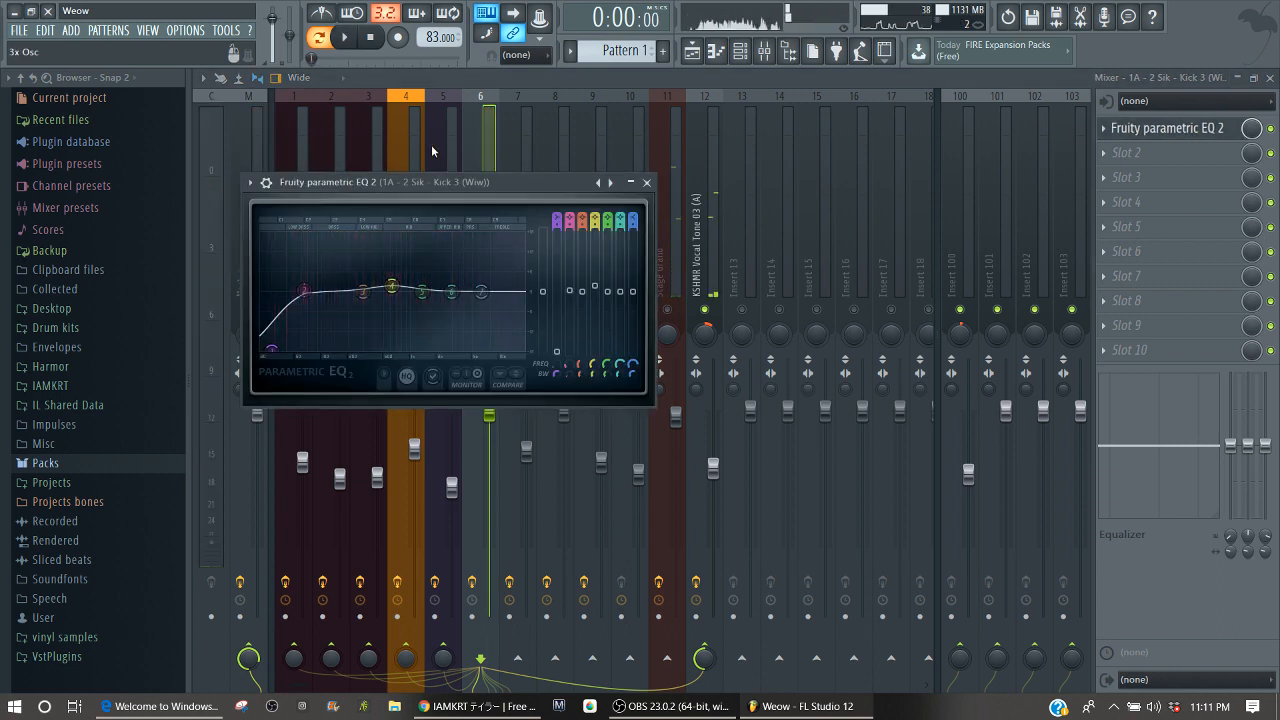
pyautogui.click(484, 144)
# Isolate the Kick 3 mixer track so that the other instrument tracks, including Clap - Snare 4, are muted.
pyautogui.rightClick(488, 314)
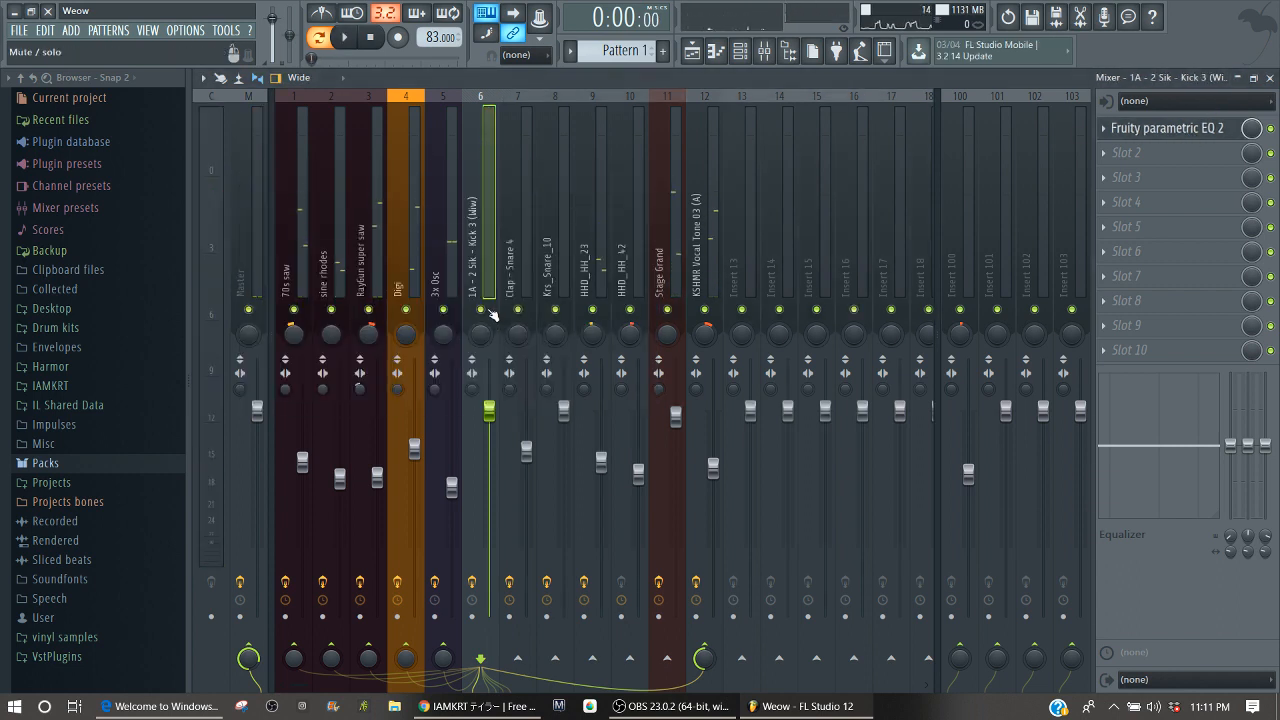
pyautogui.rightClick(489, 313)
pyautogui.rightClick(514, 310)
pyautogui.click(481, 312)
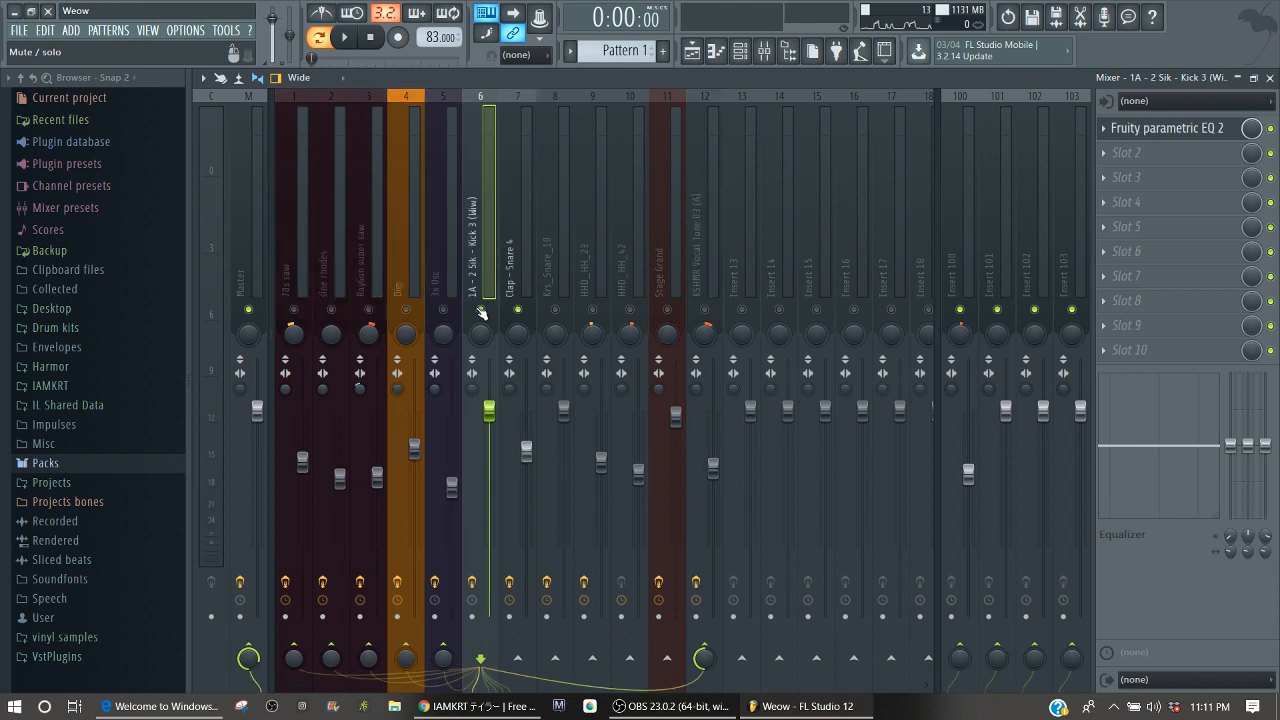
pyautogui.click(520, 310)
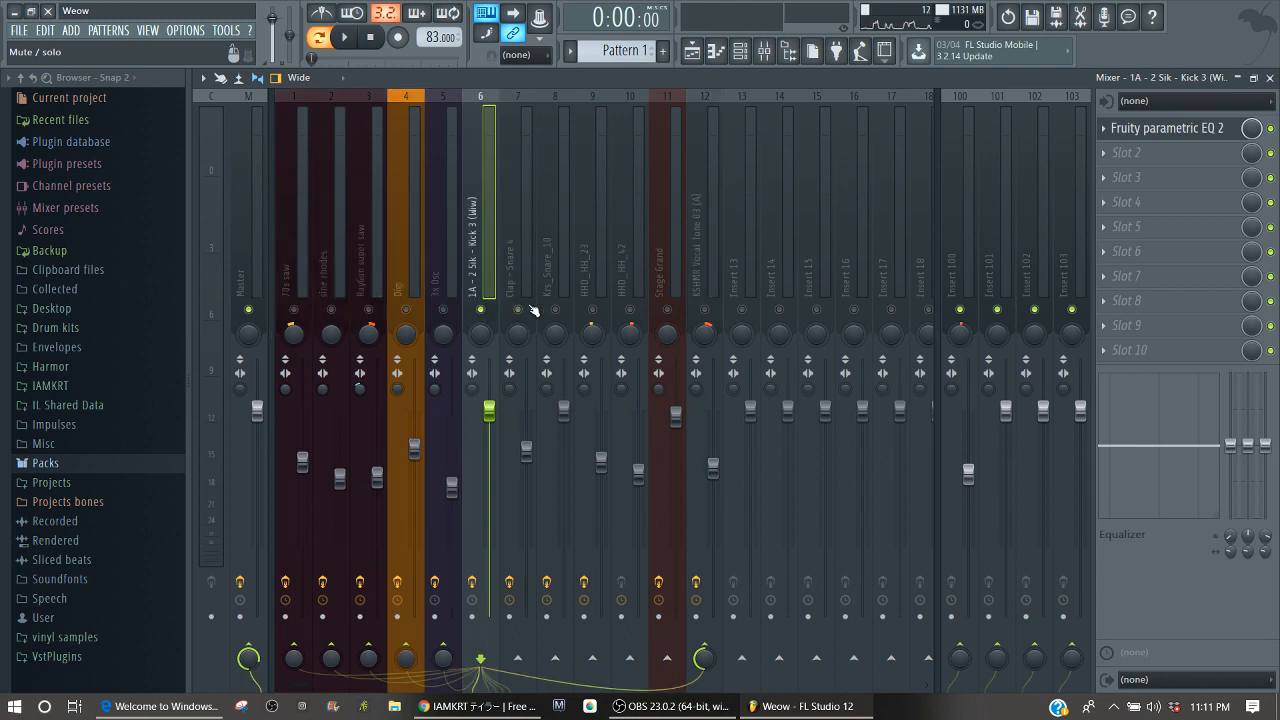
# Play the isolated kick while examining the curve of its Fruity parametric EQ 2, and close the EQ.
pyautogui.click(1192, 130)
pyautogui.press('space')
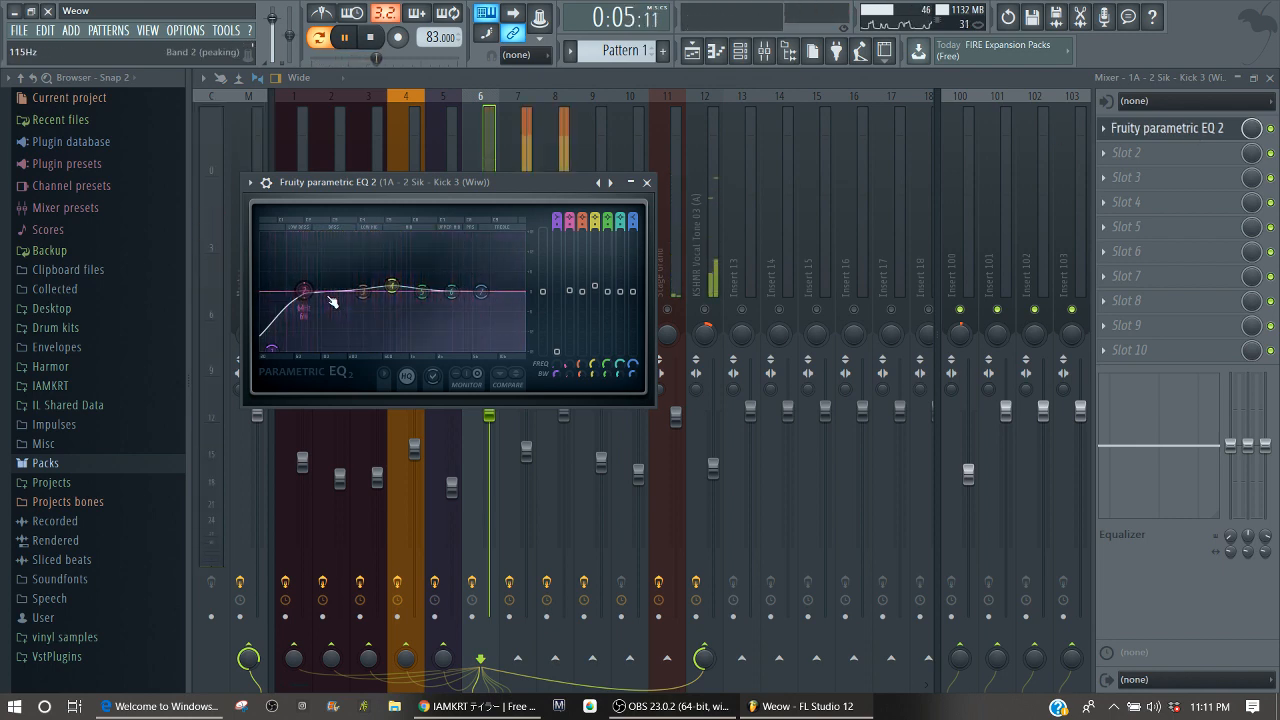
pyautogui.press('space')
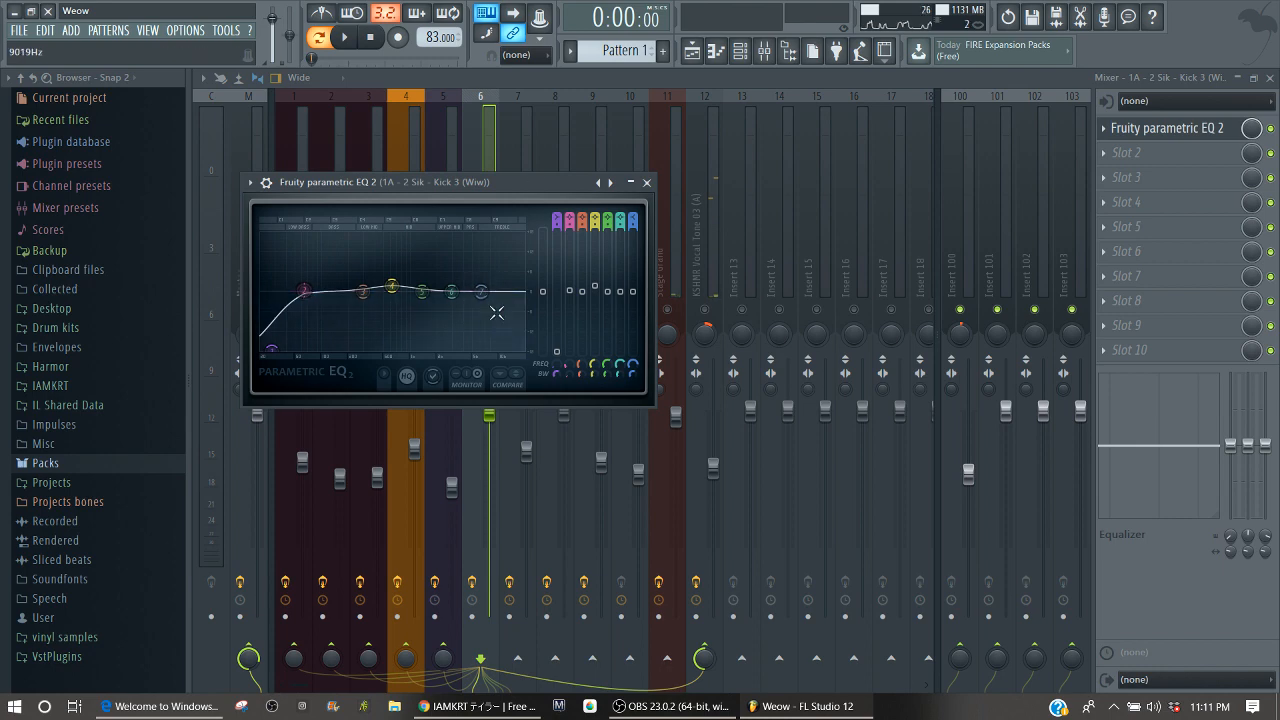
pyautogui.click(648, 182)
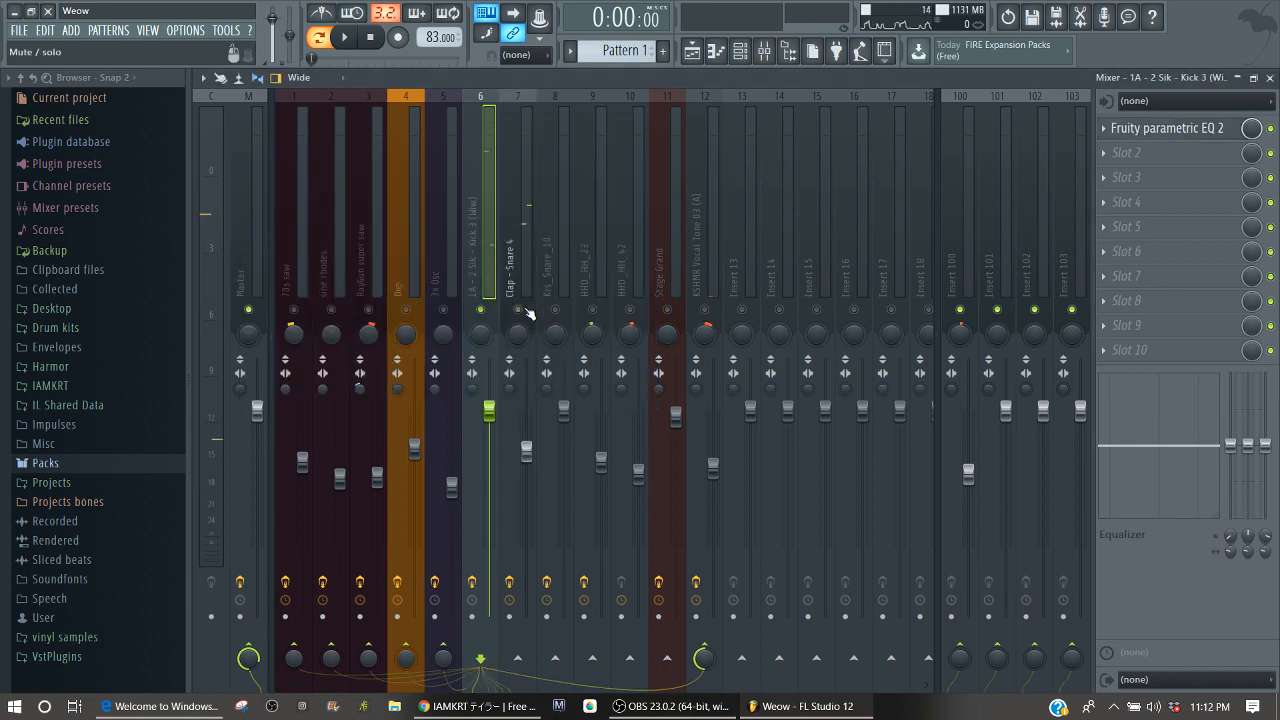
# Play the soloed Clap - Snare 4 mixer track and examine the curve of its Fruity parametric EQ 2.
pyautogui.click(521, 248)
pyautogui.press('space')
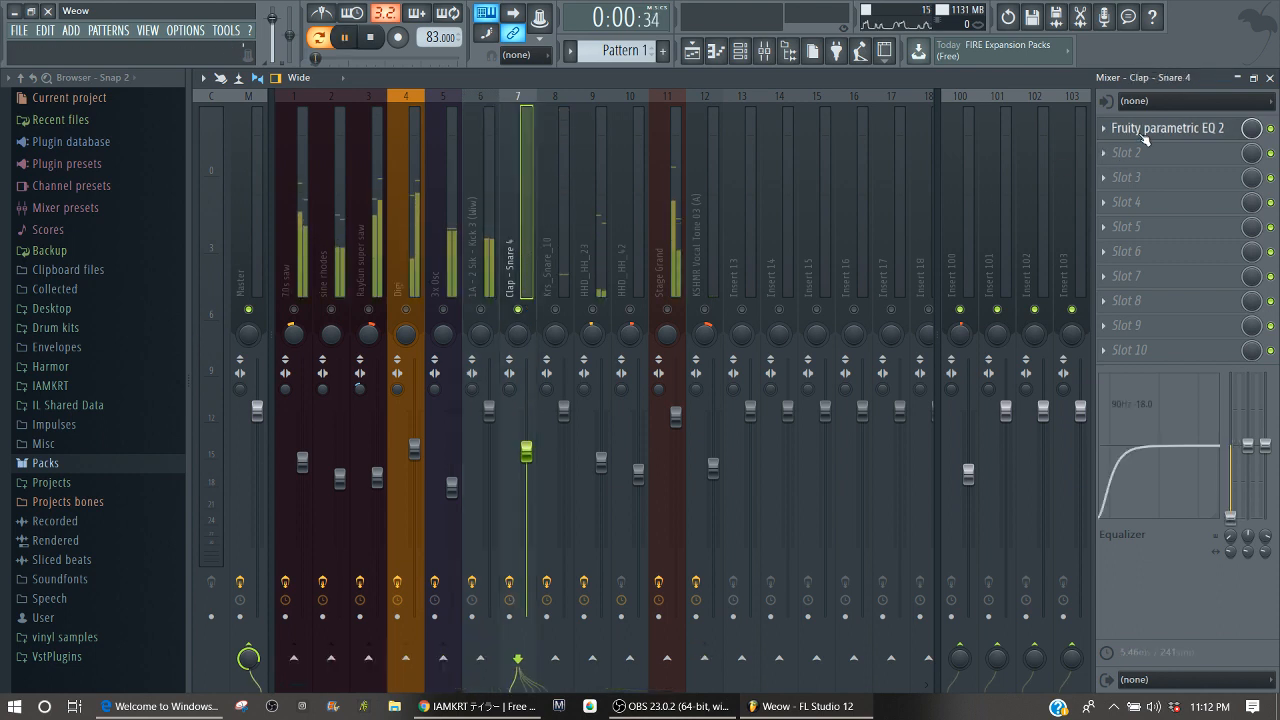
pyautogui.click(1168, 133)
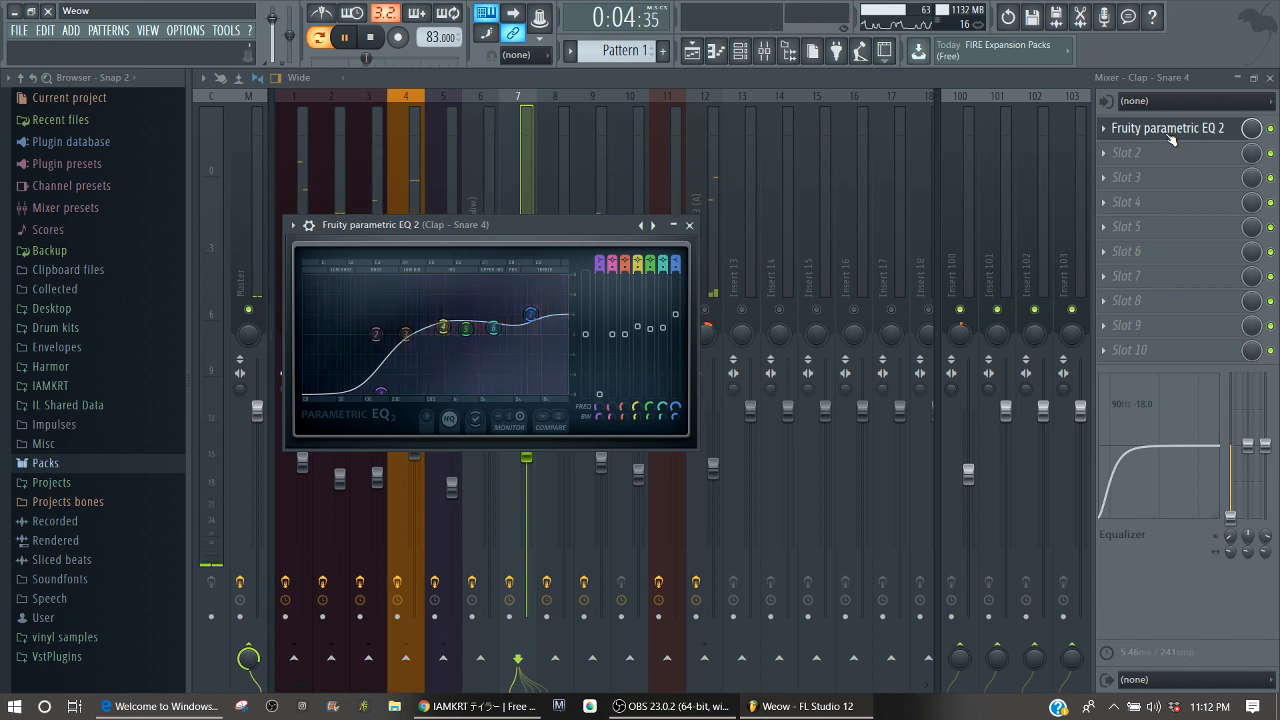
pyautogui.click(1171, 137)
pyautogui.press('space')
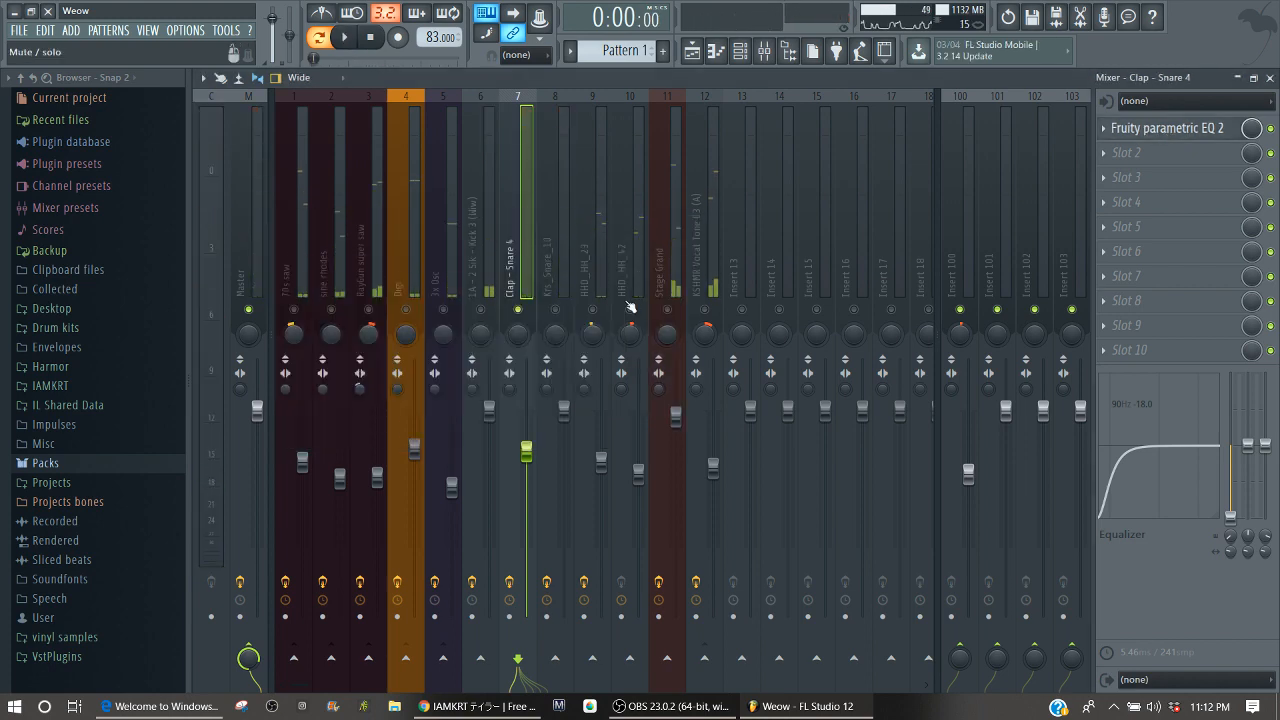
# Solo the Krs_Snare_10 mixer track and examine the curve of its Fruity parametric EQ 2 during playback.
pyautogui.rightClick(563, 304)
pyautogui.click(560, 307)
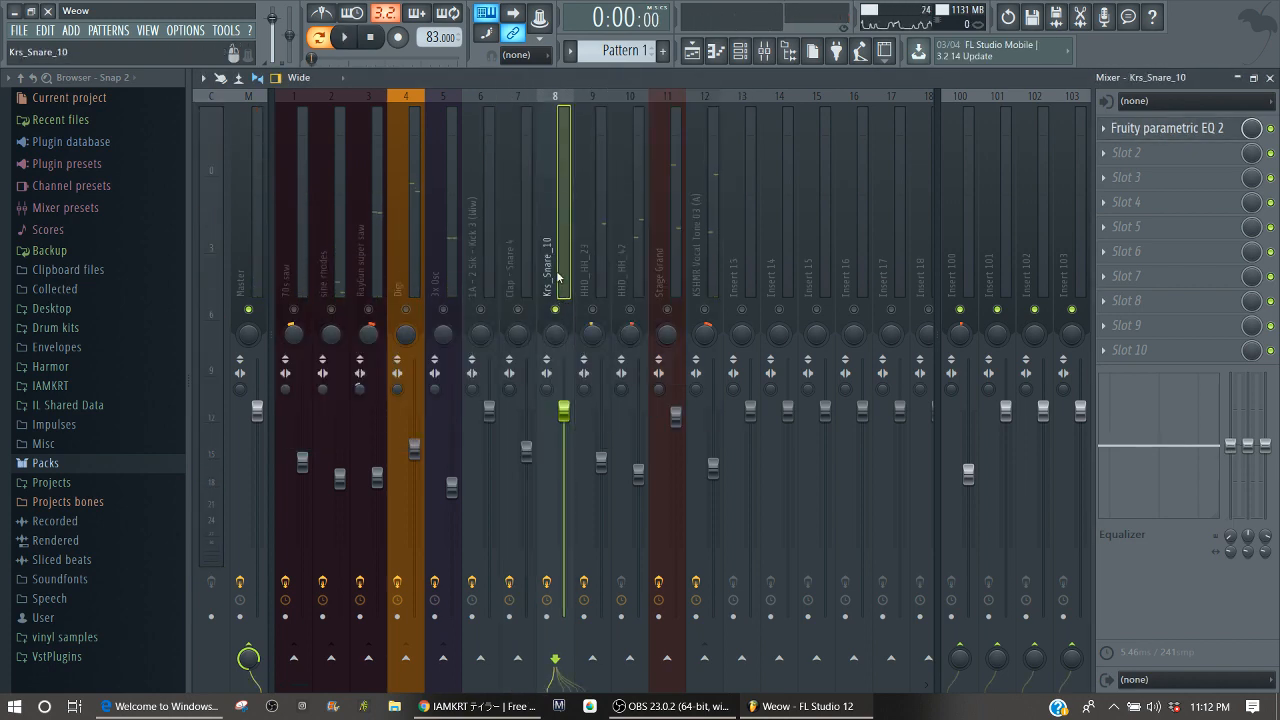
pyautogui.click(1168, 130)
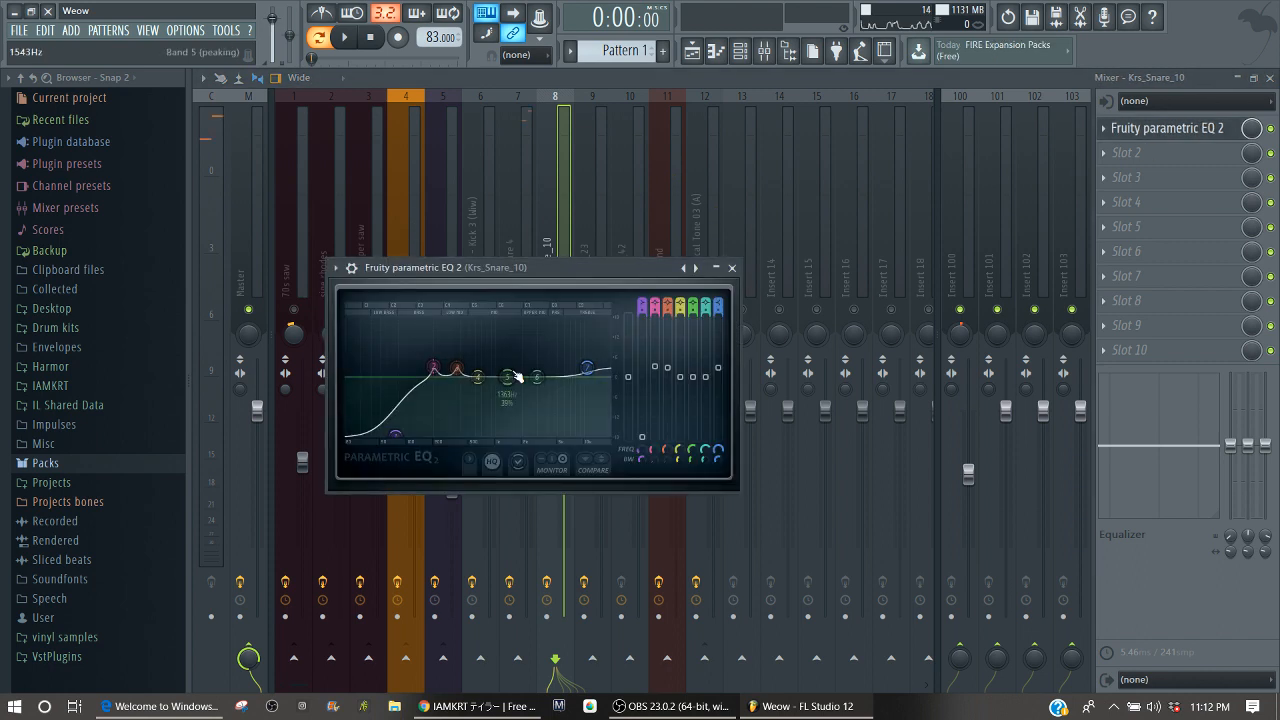
pyautogui.press('space')
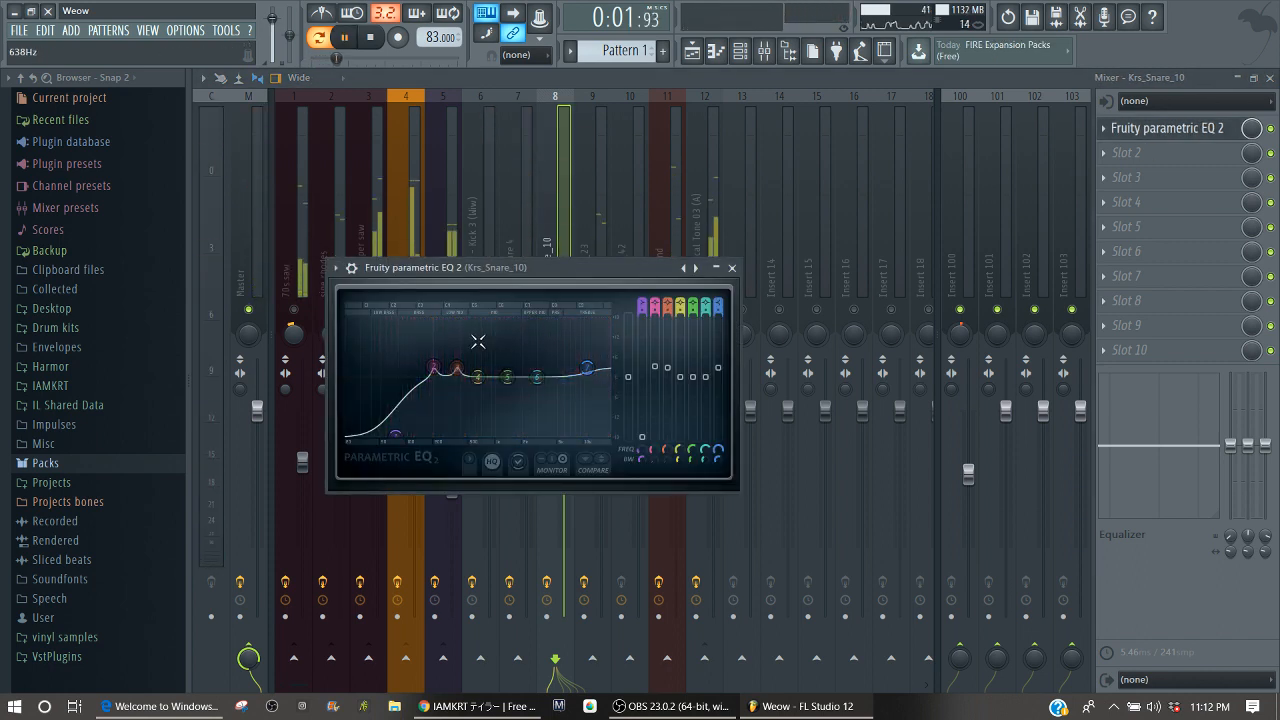
pyautogui.click(733, 268)
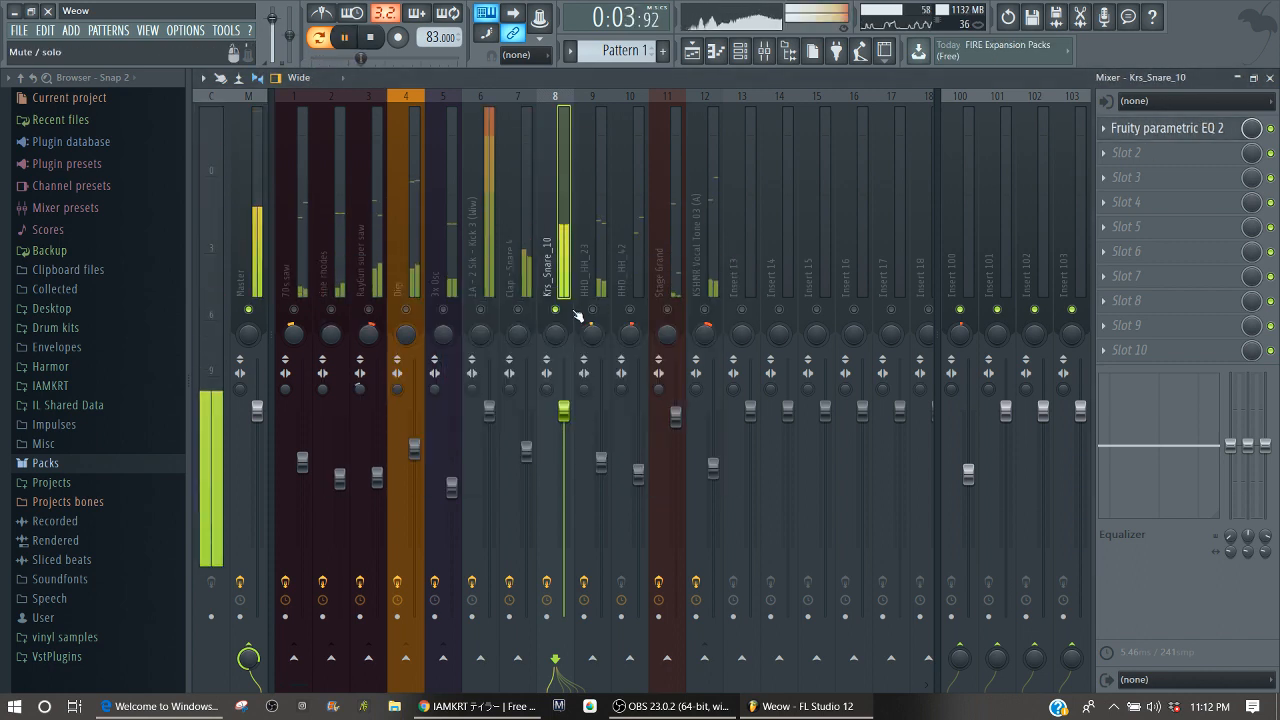
pyautogui.press('space')
# Inspect the effect slots of the HHD_HH_23 and Master mixer tracks, ending on HHD_HH_23.
pyautogui.click(605, 244)
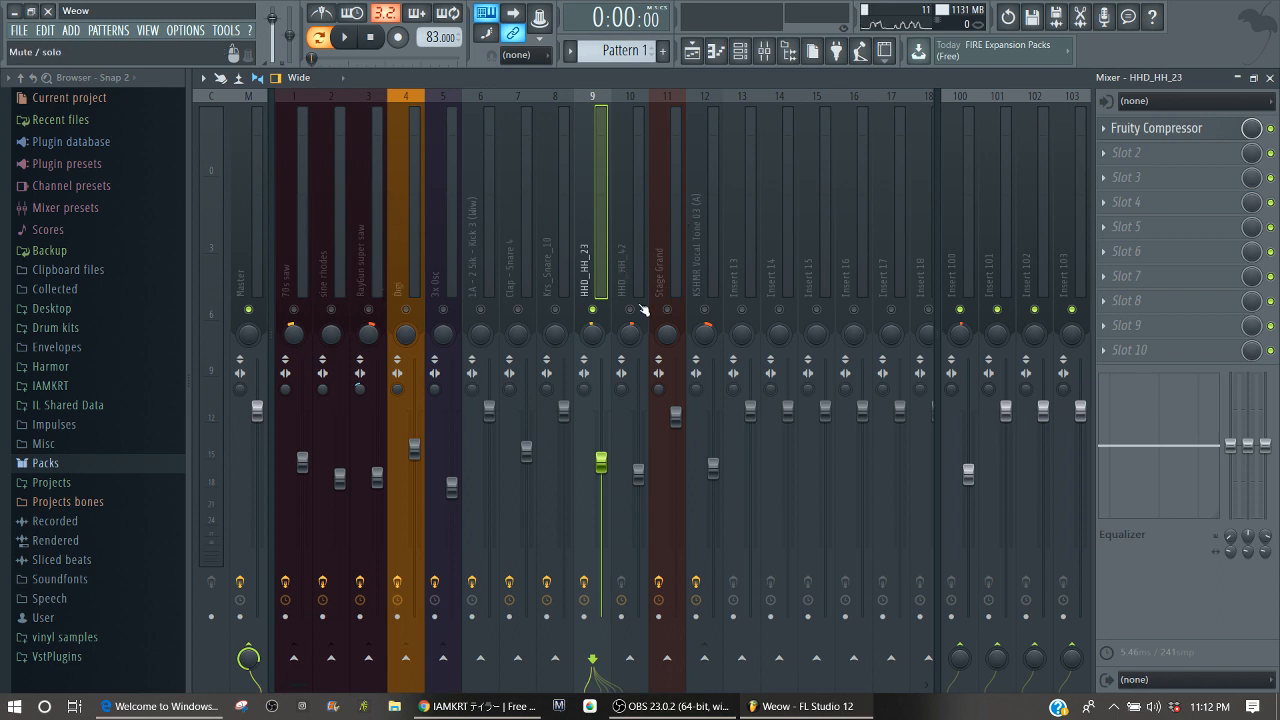
pyautogui.click(243, 207)
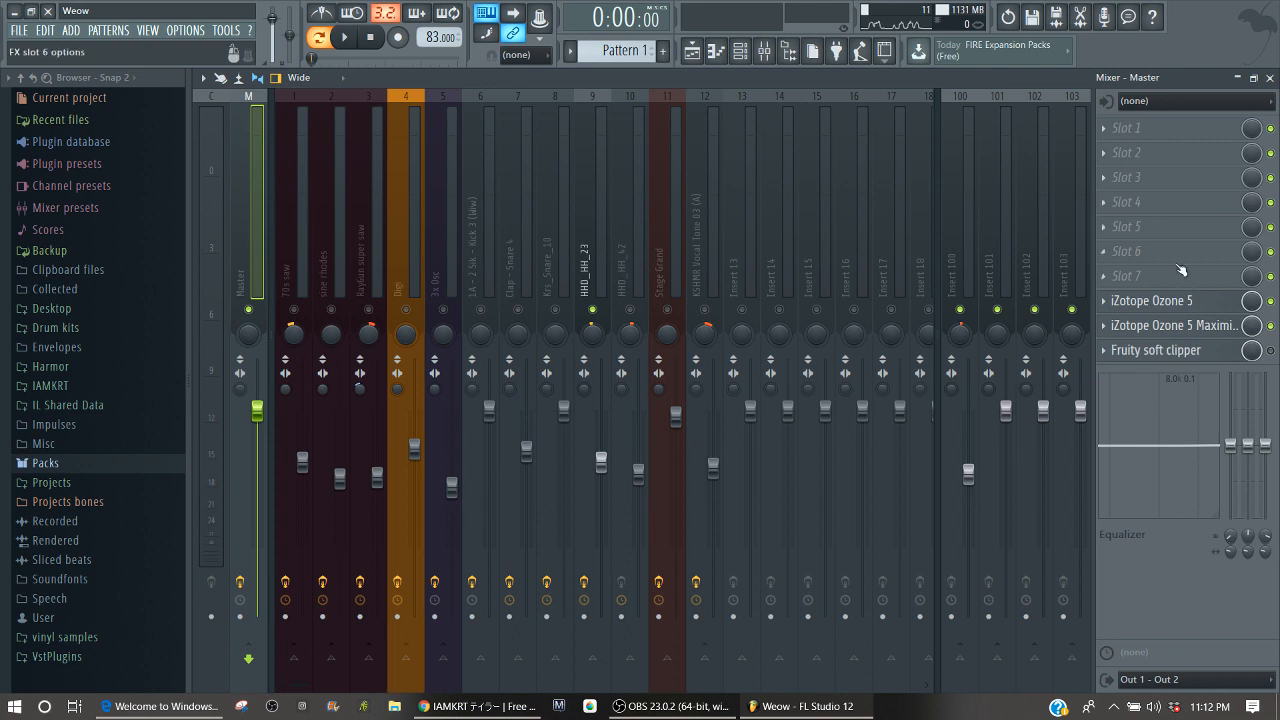
pyautogui.click(582, 245)
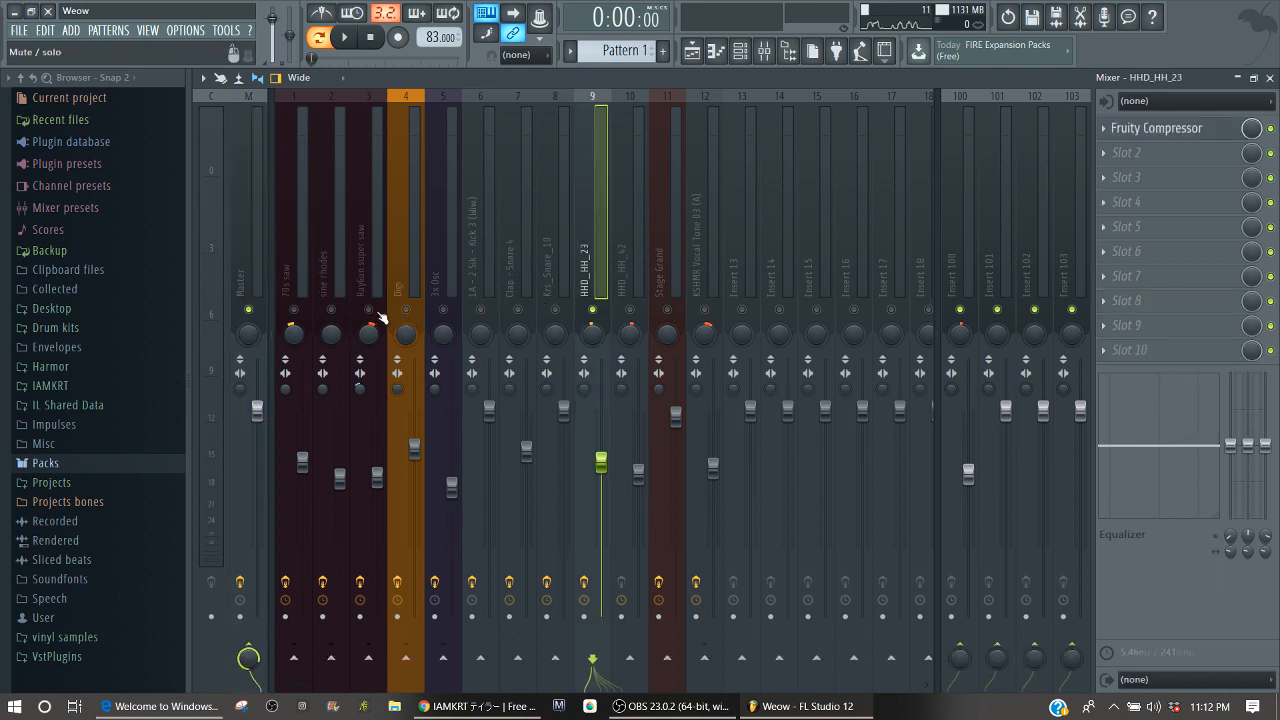
# Activate the RayGun super saw, sine rhodes, 70s saw and HHD_HH_42 tracks alongside HHD_HH_23 and listen to them together.
pyautogui.moveTo(380, 318); pyautogui.dragTo(293, 310)
pyautogui.press('space')
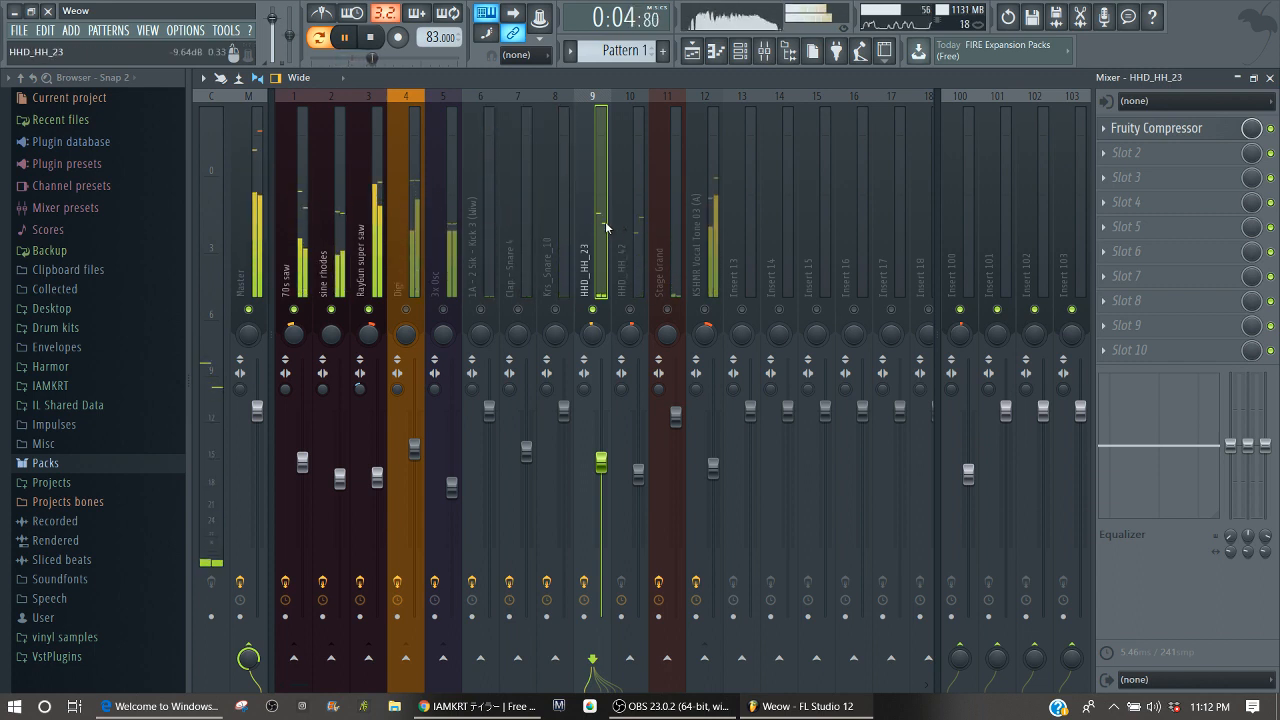
pyautogui.click(630, 310)
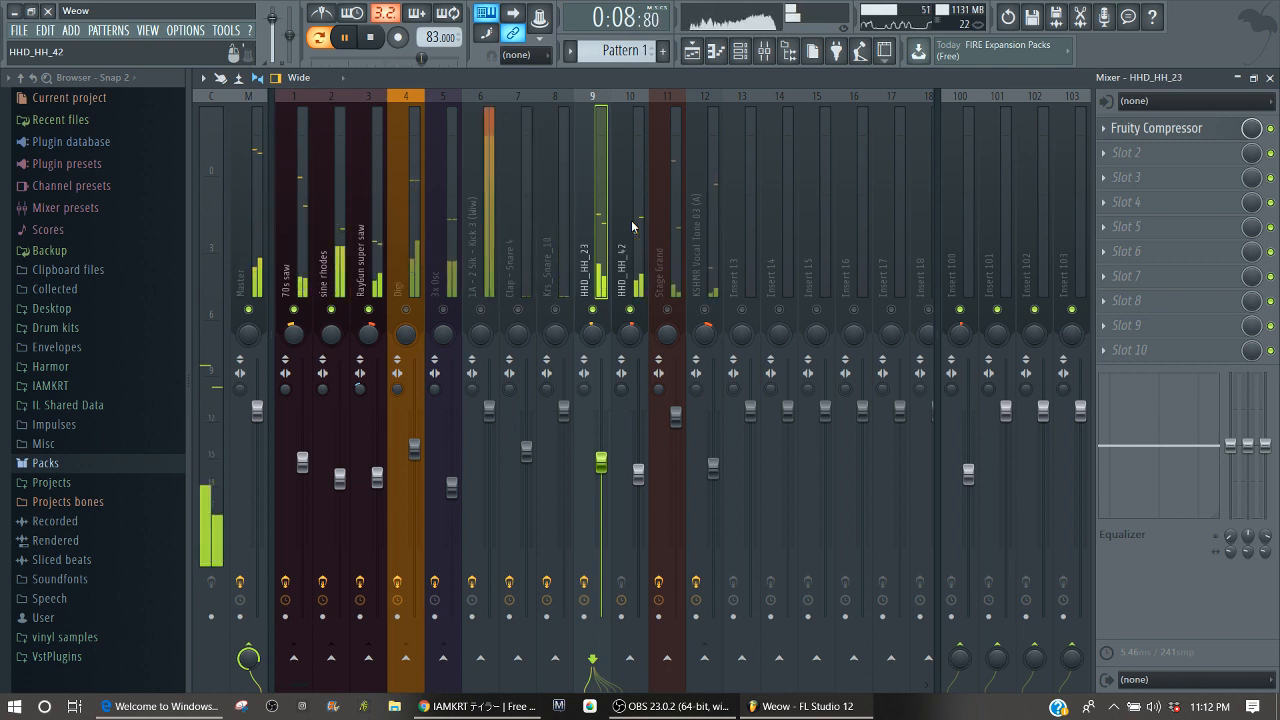
pyautogui.press('space')
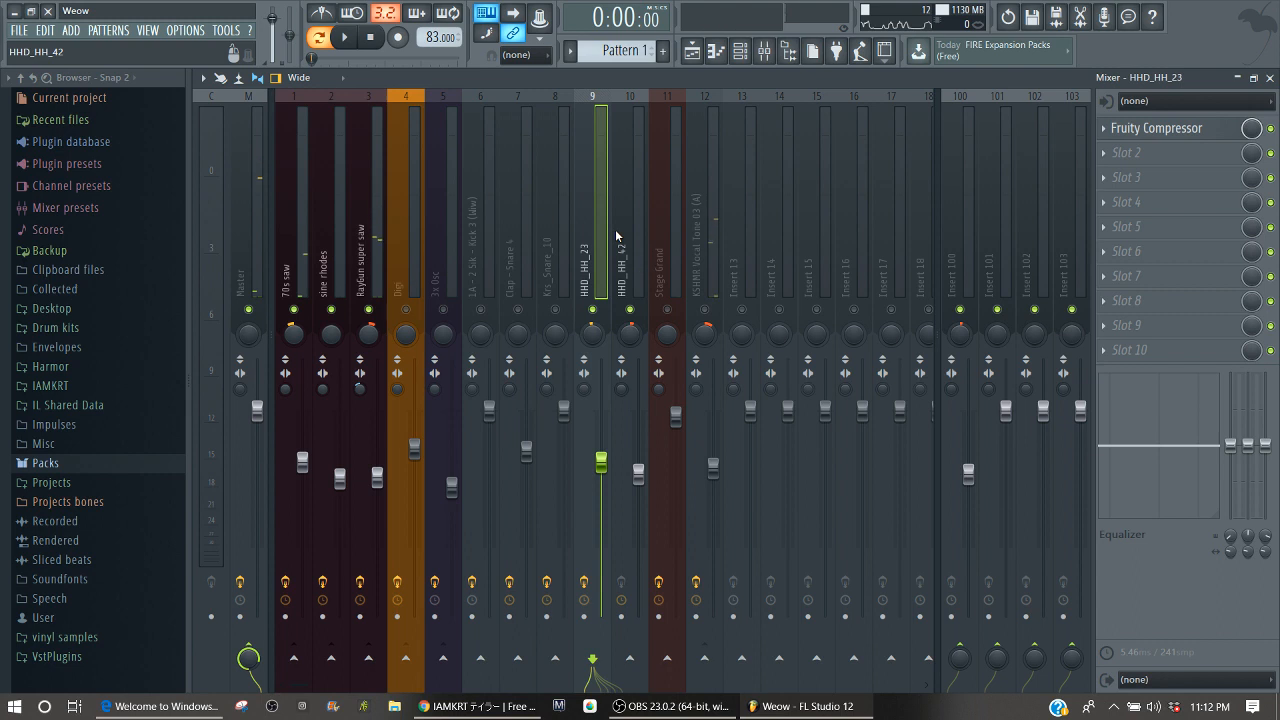
# Examine the Fruity Compressor settings of the HHD_HH_23 mixer track and the effect slots of HHD_HH_42.
pyautogui.click(1156, 128)
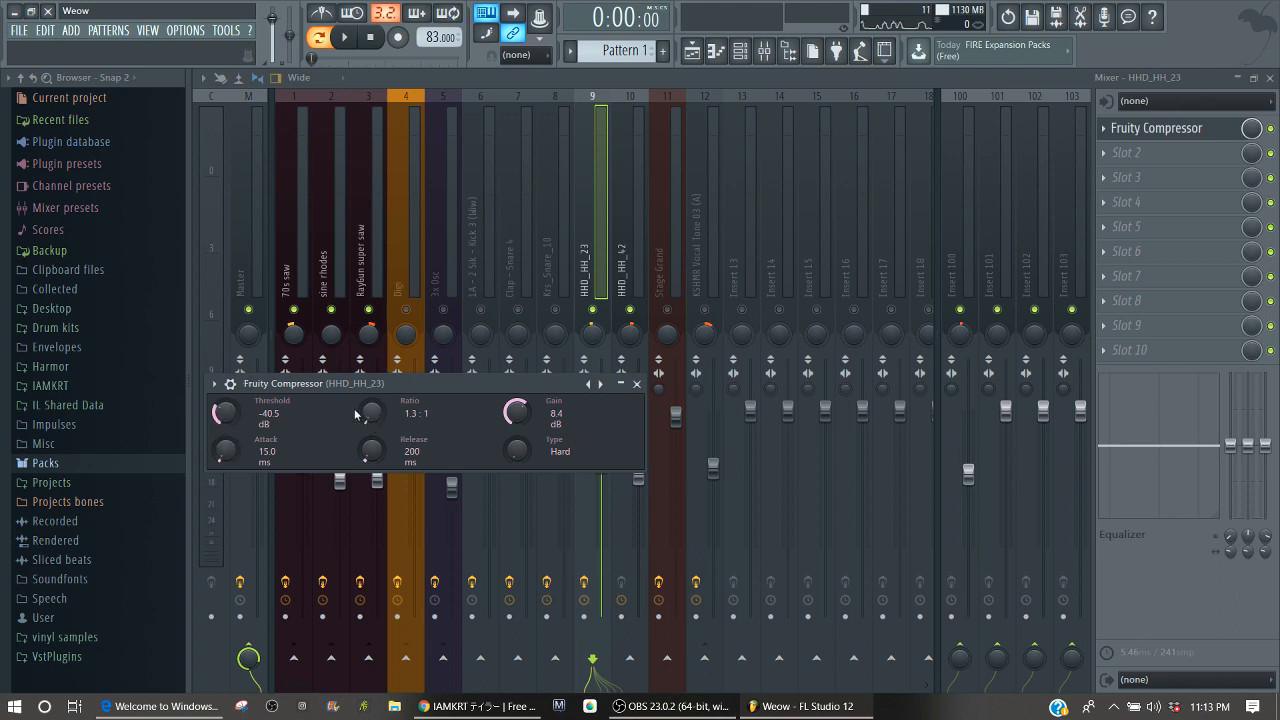
pyautogui.click(636, 383)
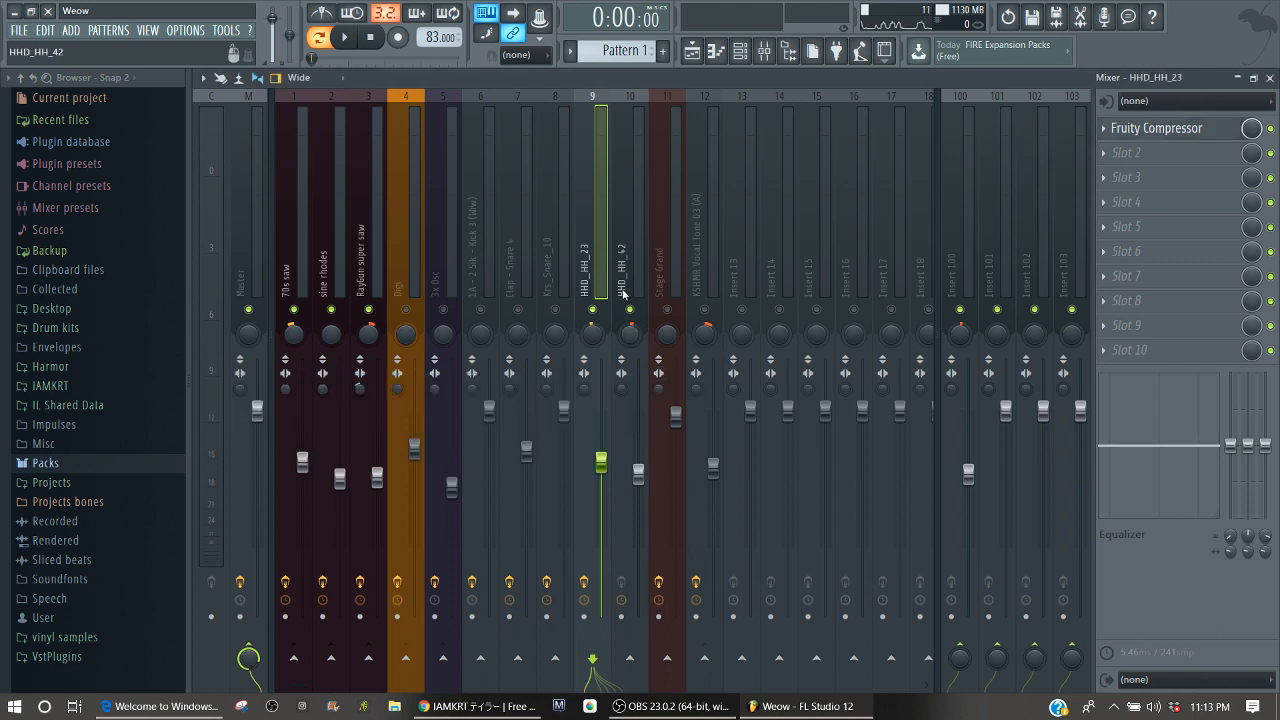
pyautogui.click(627, 265)
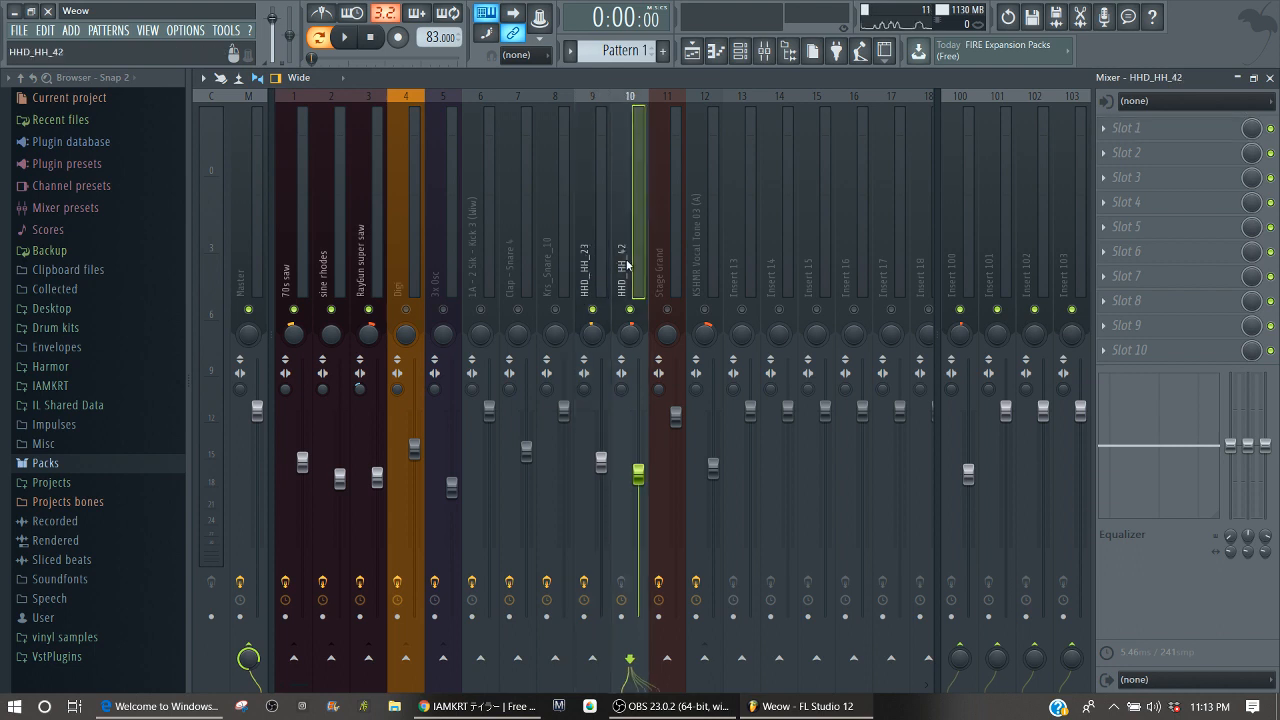
# Select and solo the Stage Grand mixer track and listen to it briefly.
pyautogui.click(670, 277)
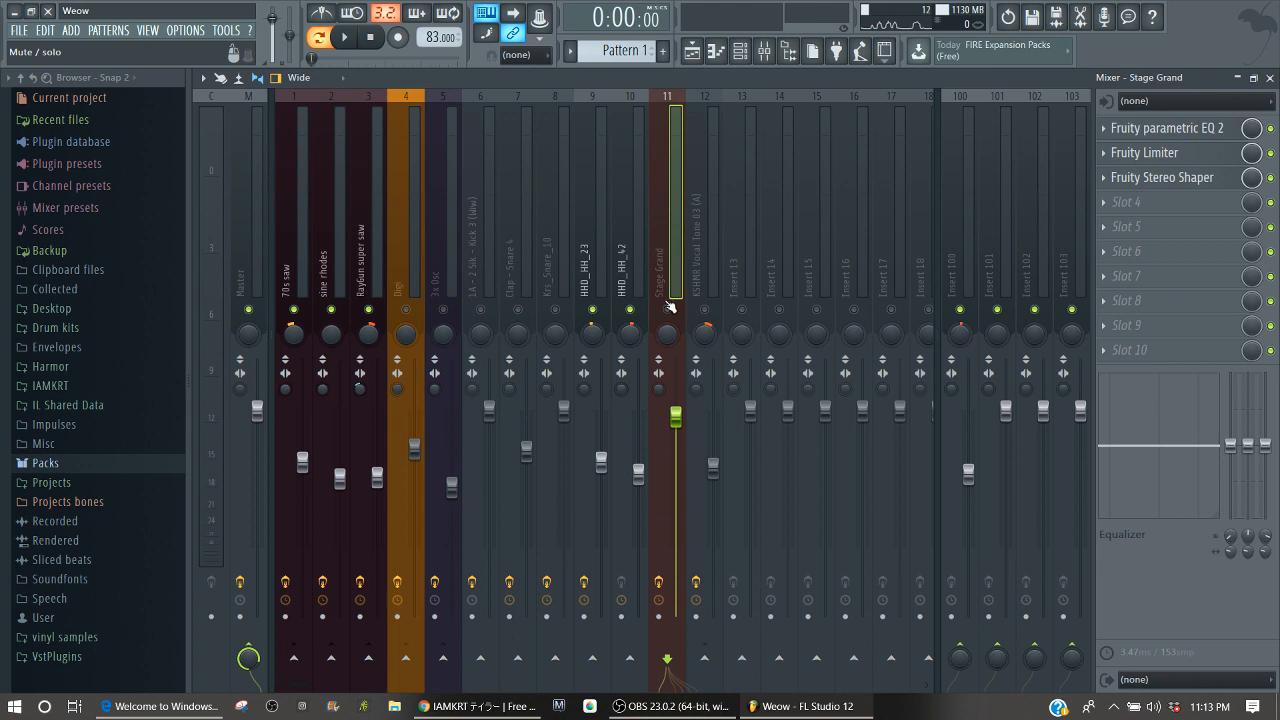
pyautogui.rightClick(668, 309)
pyautogui.press('space')
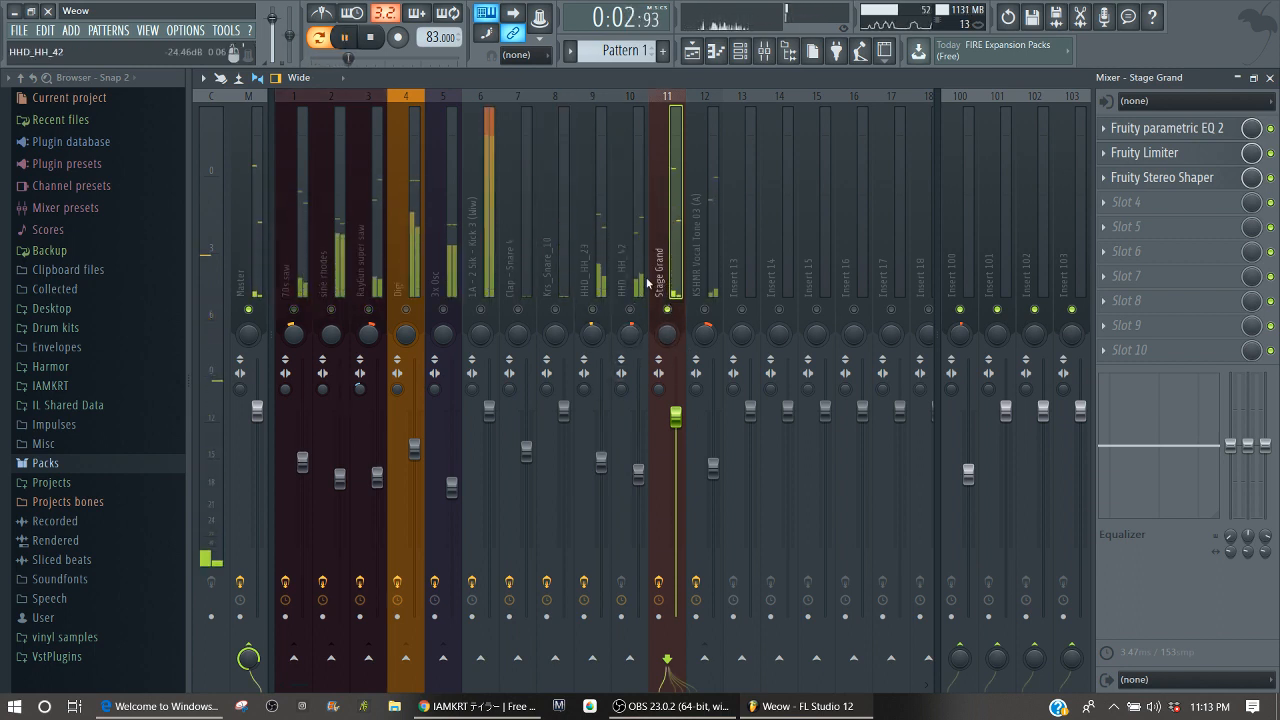
pyautogui.press('space')
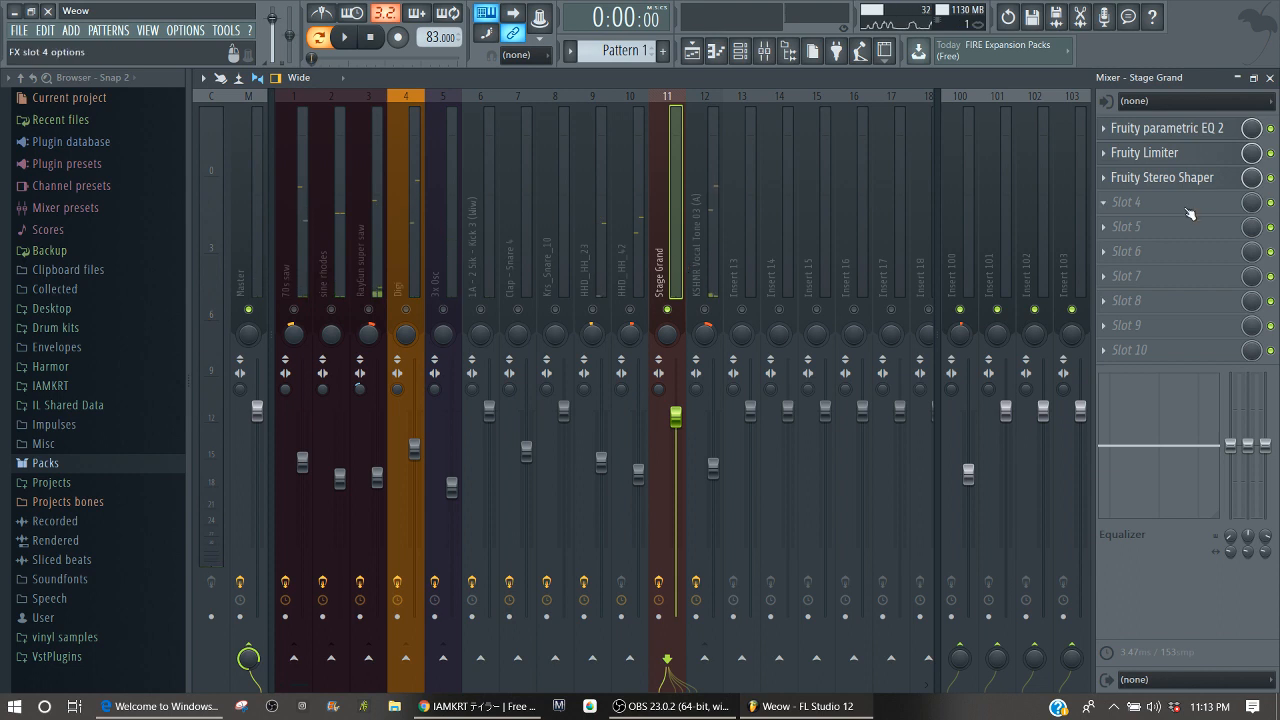
# Bypass Stage Grand's effects, re-enable only Fruity parametric EQ 2 and examine its curve during playback.
pyautogui.click(1198, 130)
pyautogui.click(1200, 133)
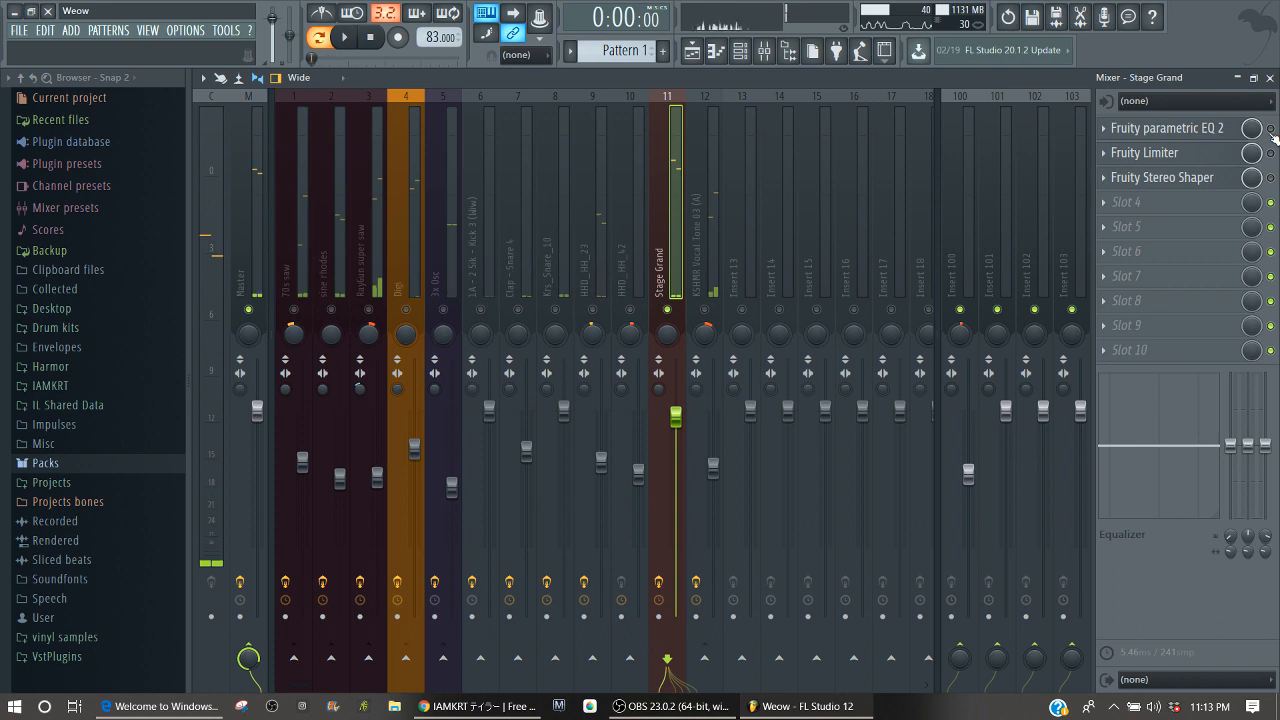
pyautogui.click(1270, 128)
pyautogui.press('space')
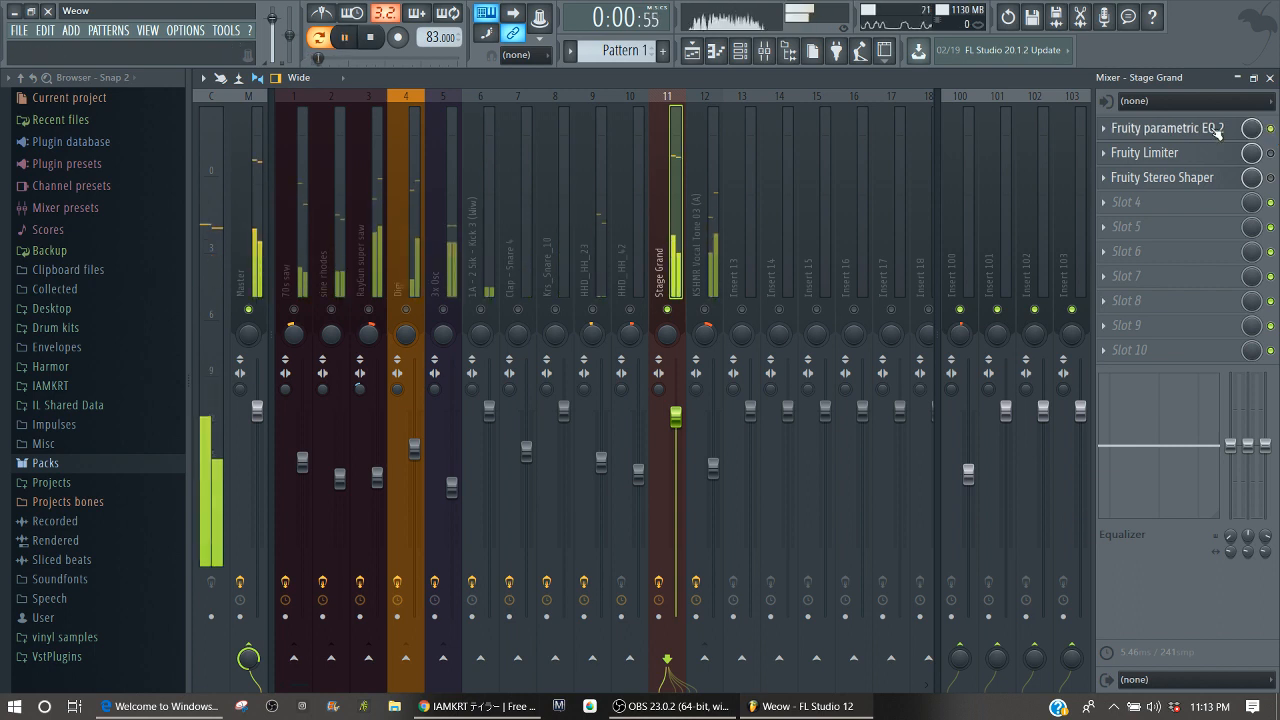
pyautogui.click(1178, 130)
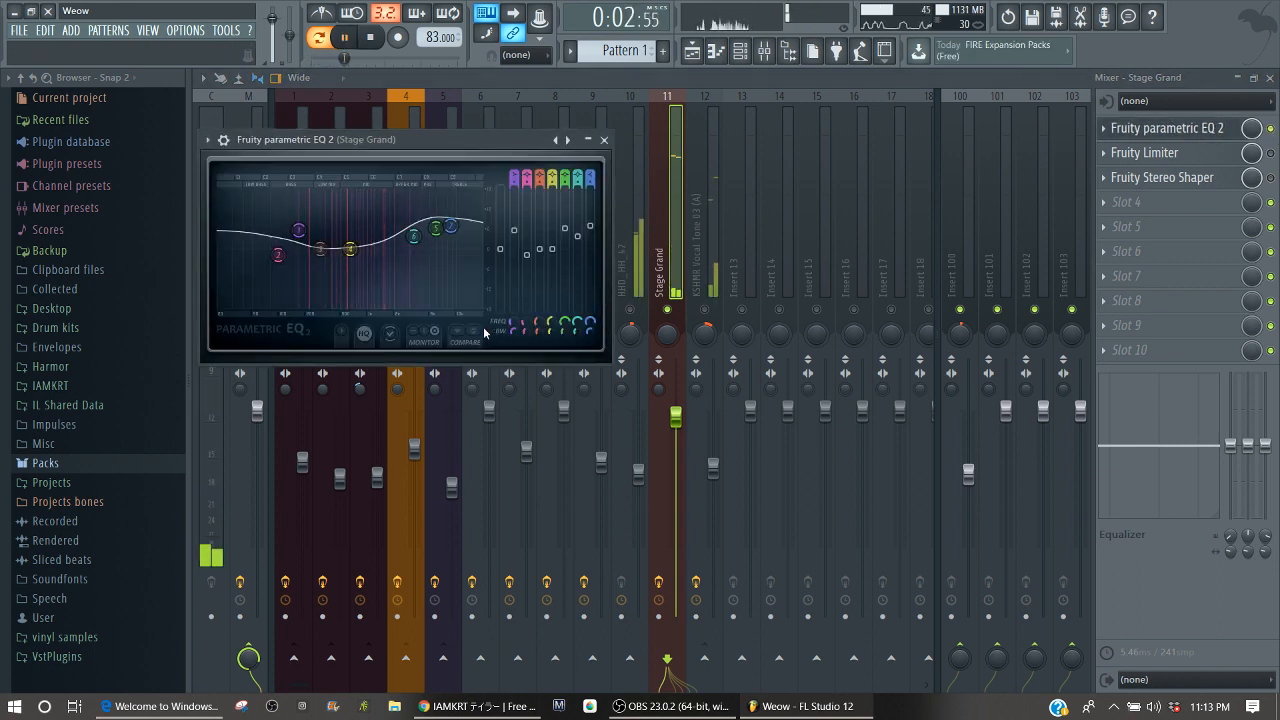
pyautogui.press('space')
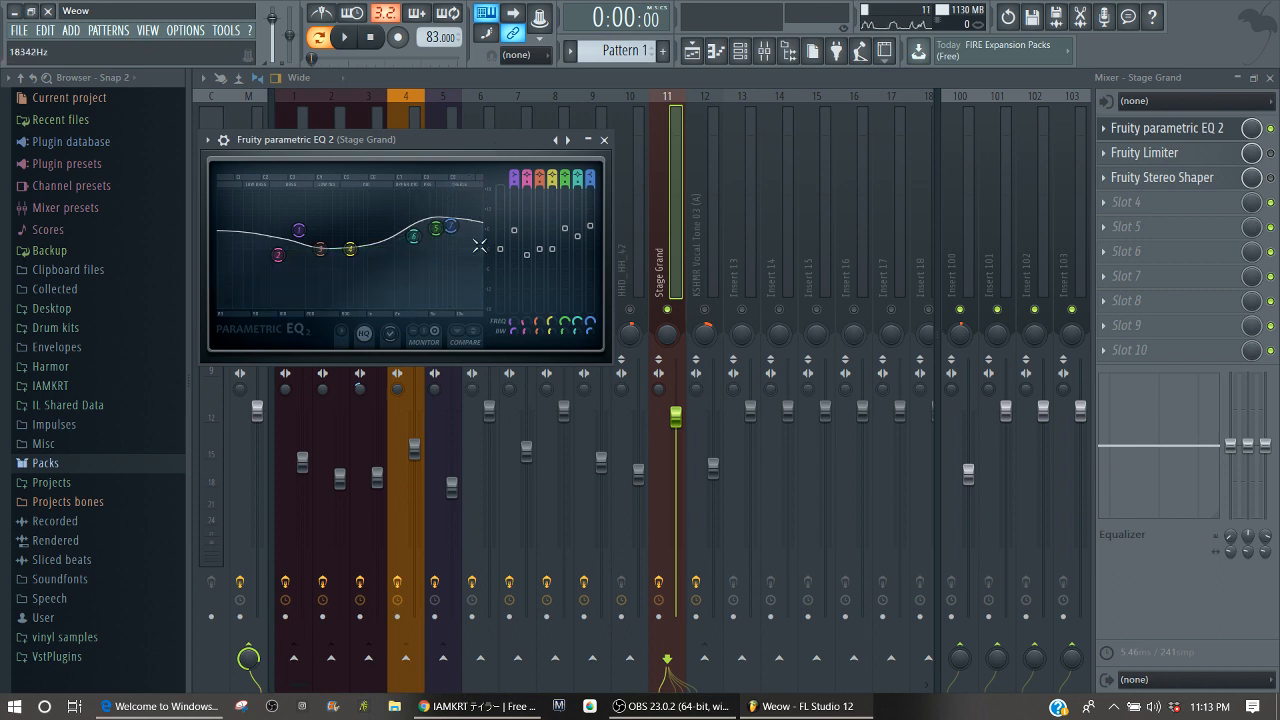
# Compare Stage Grand's parametric EQ curve with its flat alternate setting during playback, restore the original curve and close the EQ.
pyautogui.press('space')
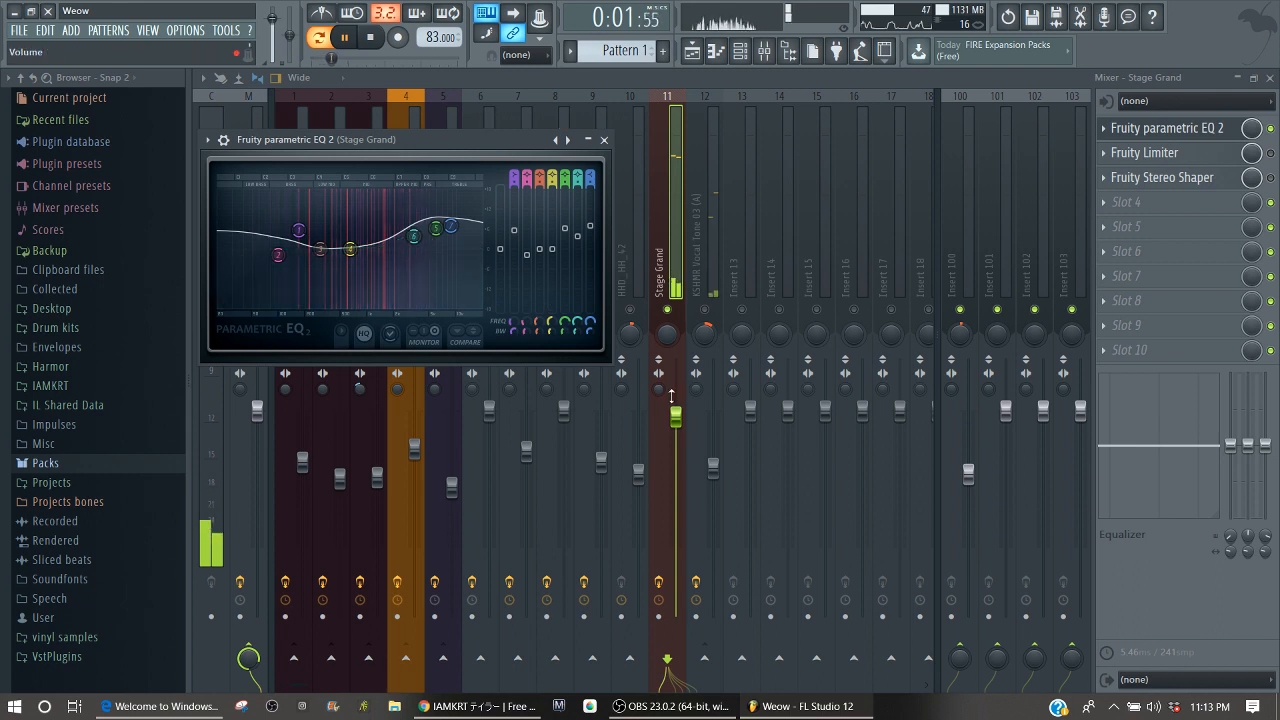
pyautogui.press('space')
pyautogui.click(477, 333)
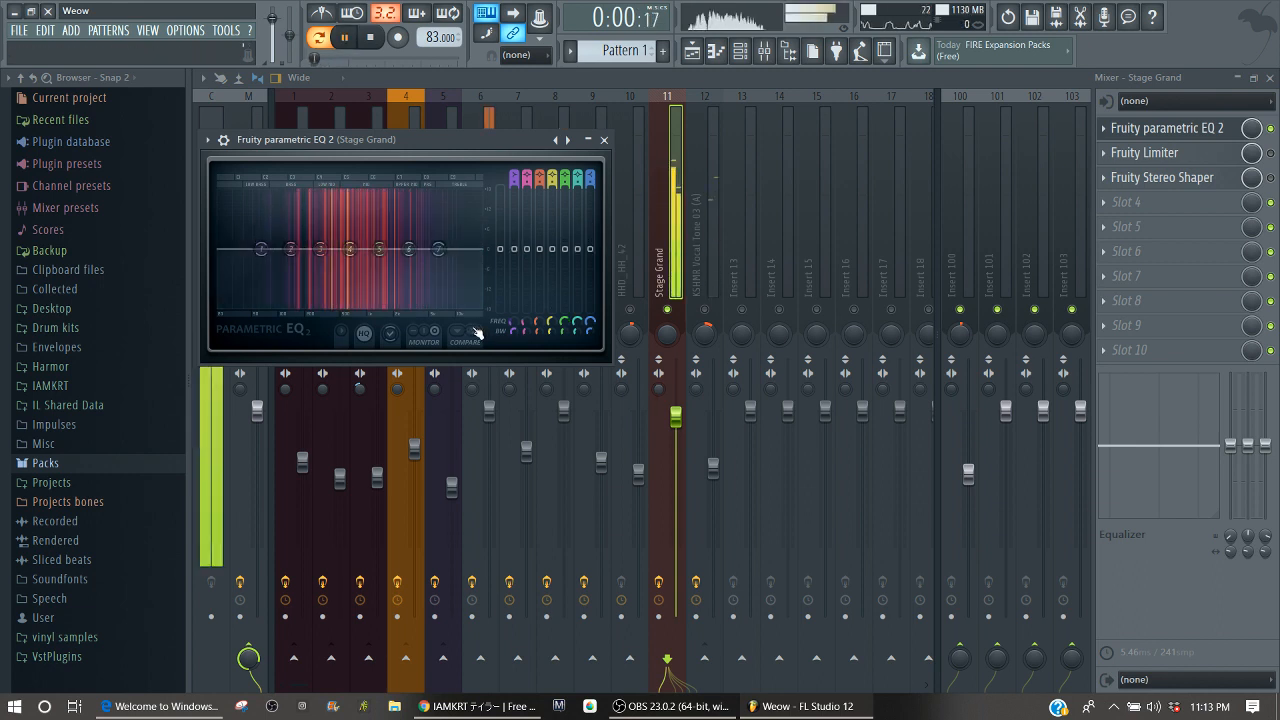
pyautogui.click(477, 333)
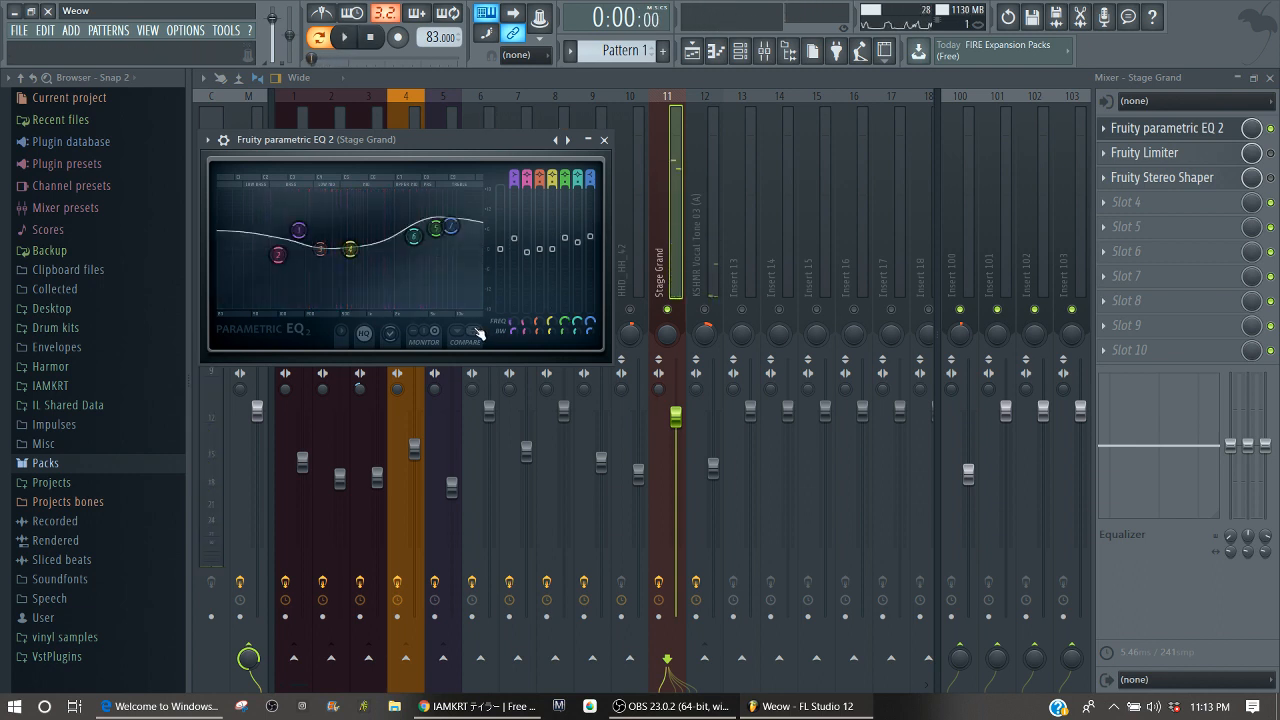
pyautogui.press('space')
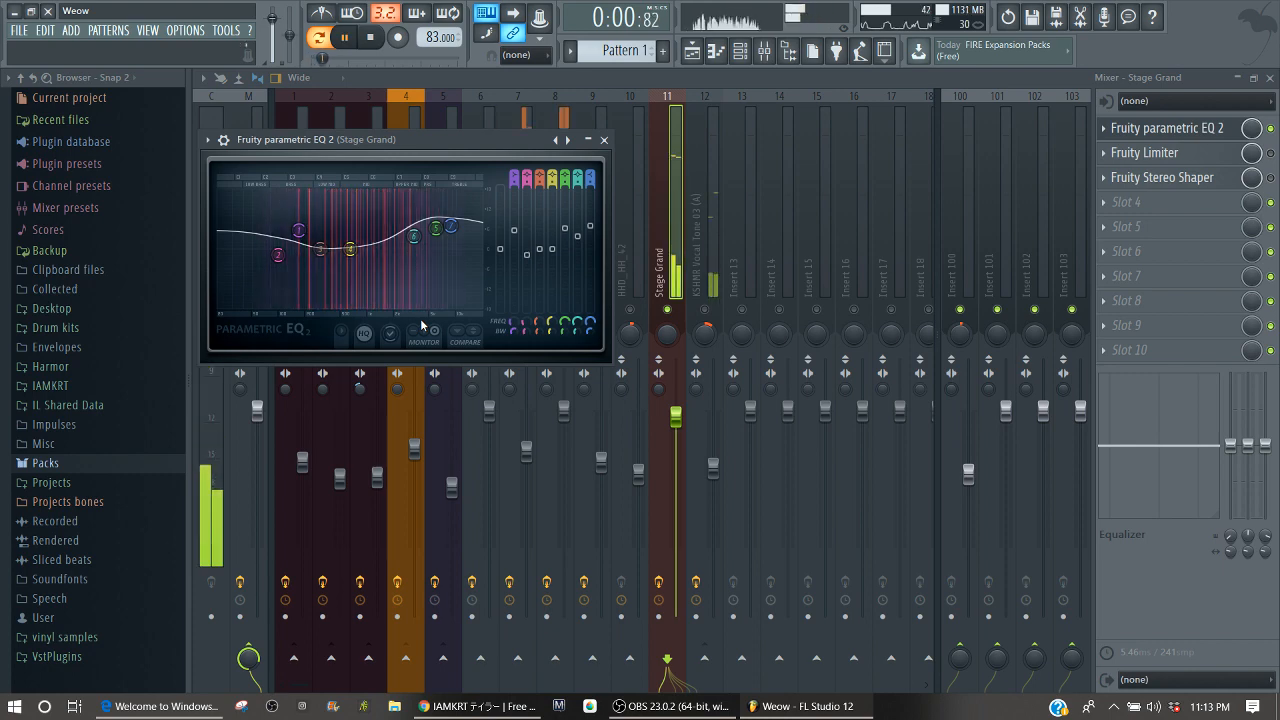
pyautogui.click(604, 139)
pyautogui.press('space')
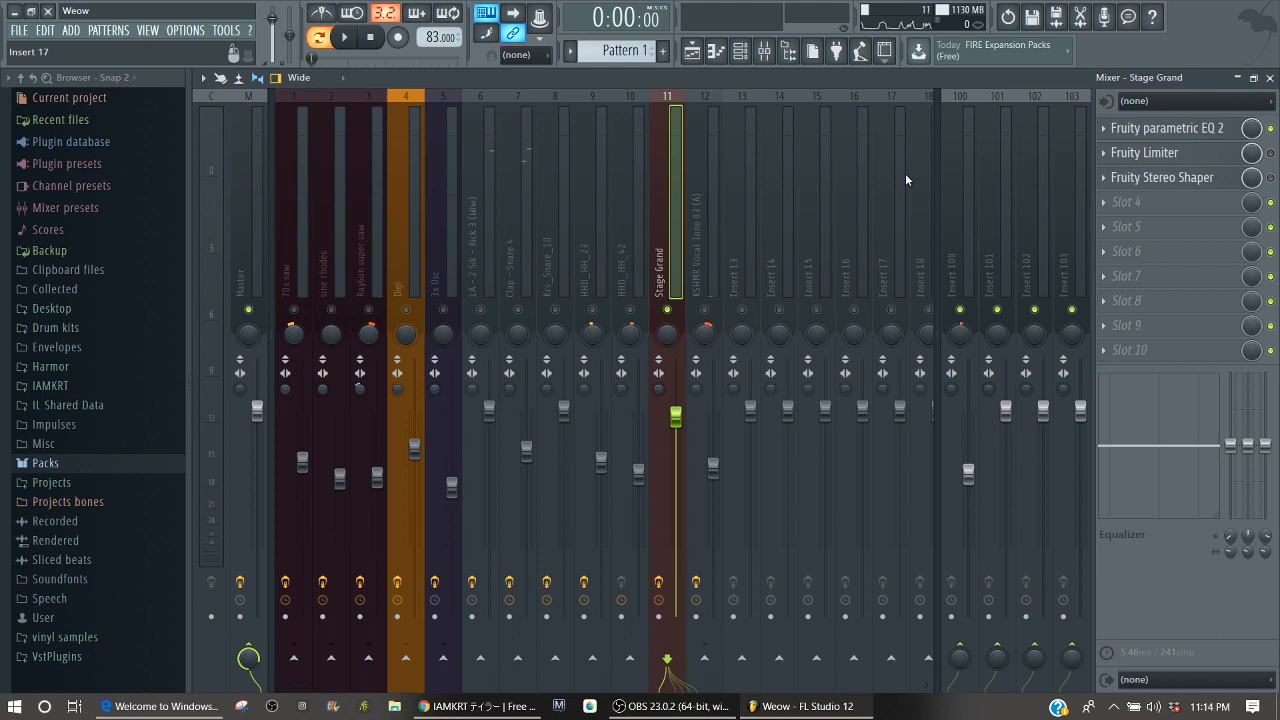
# Re-enable the Fruity Limiter on Stage Grand and examine its settings while the track plays.
pyautogui.click(1228, 159)
pyautogui.click(1271, 154)
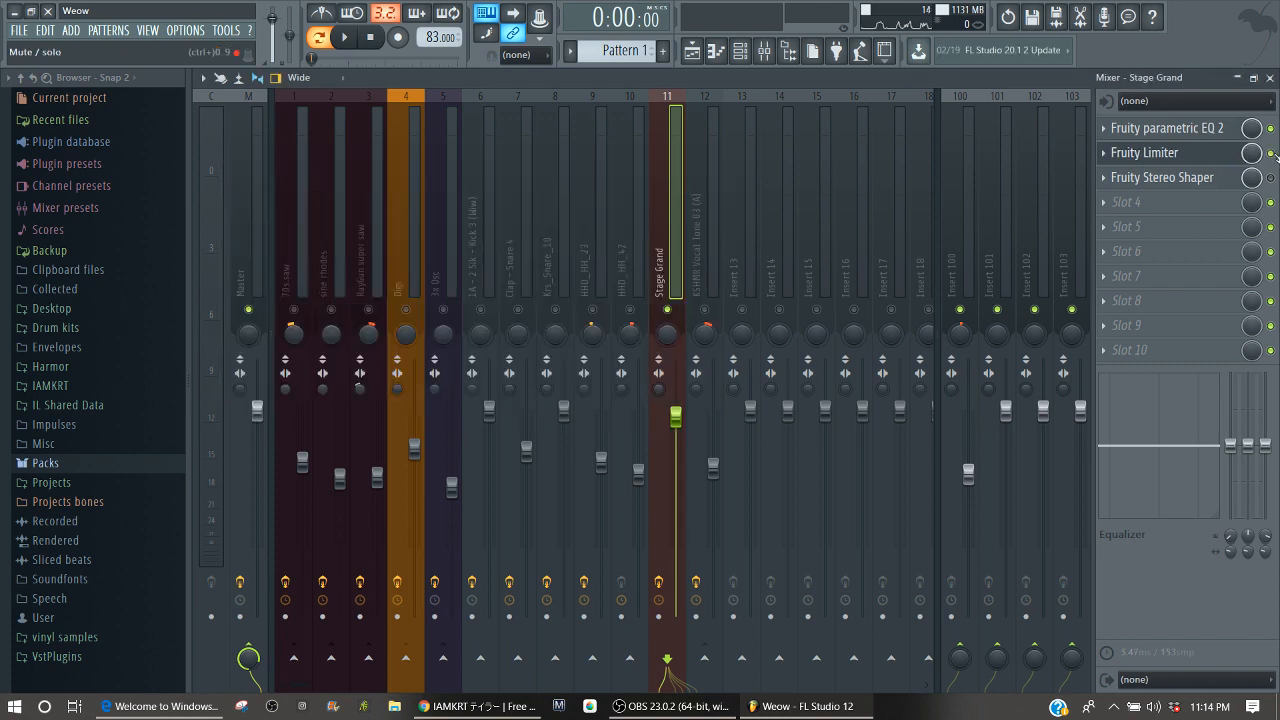
pyautogui.click(1142, 153)
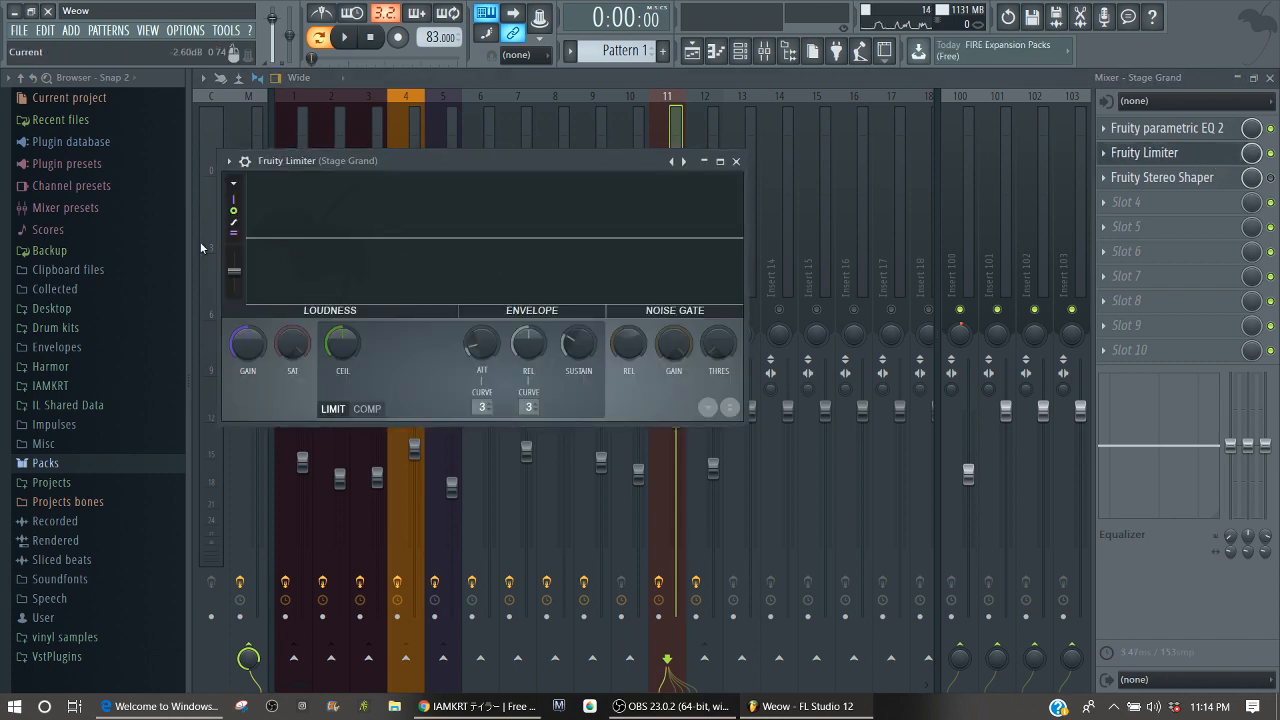
pyautogui.press('space')
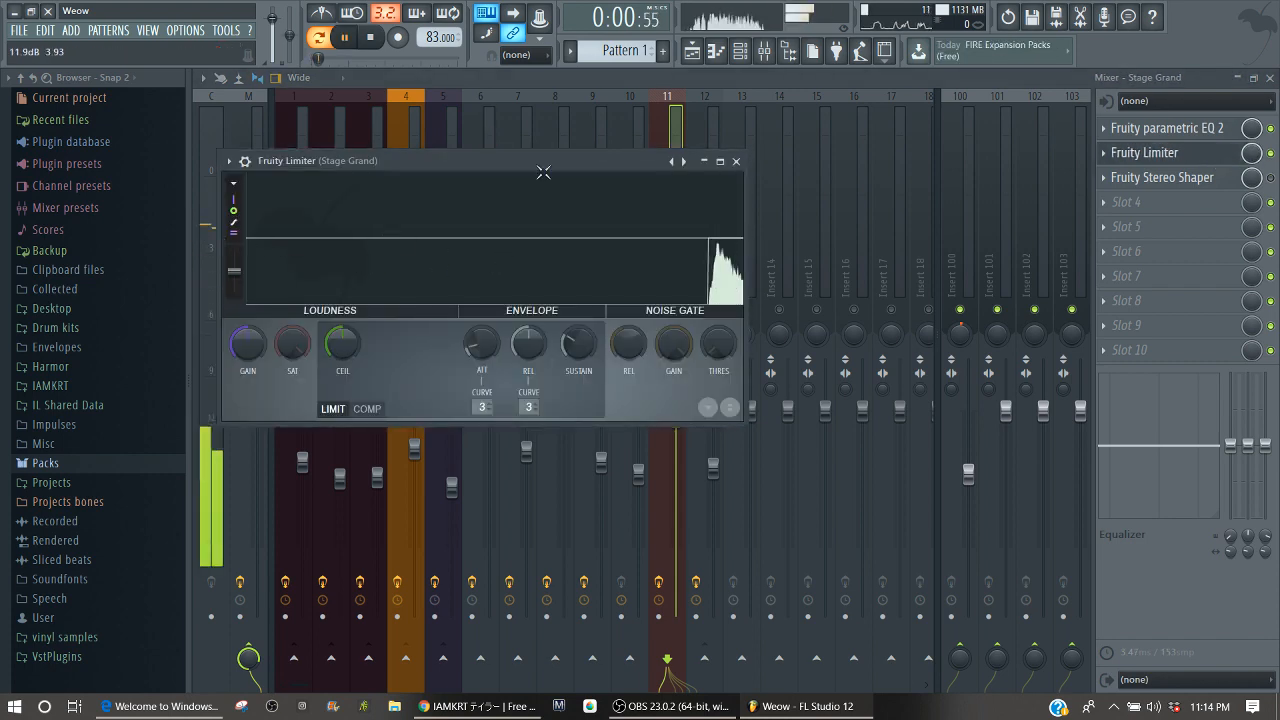
pyautogui.click(736, 162)
pyautogui.press('space')
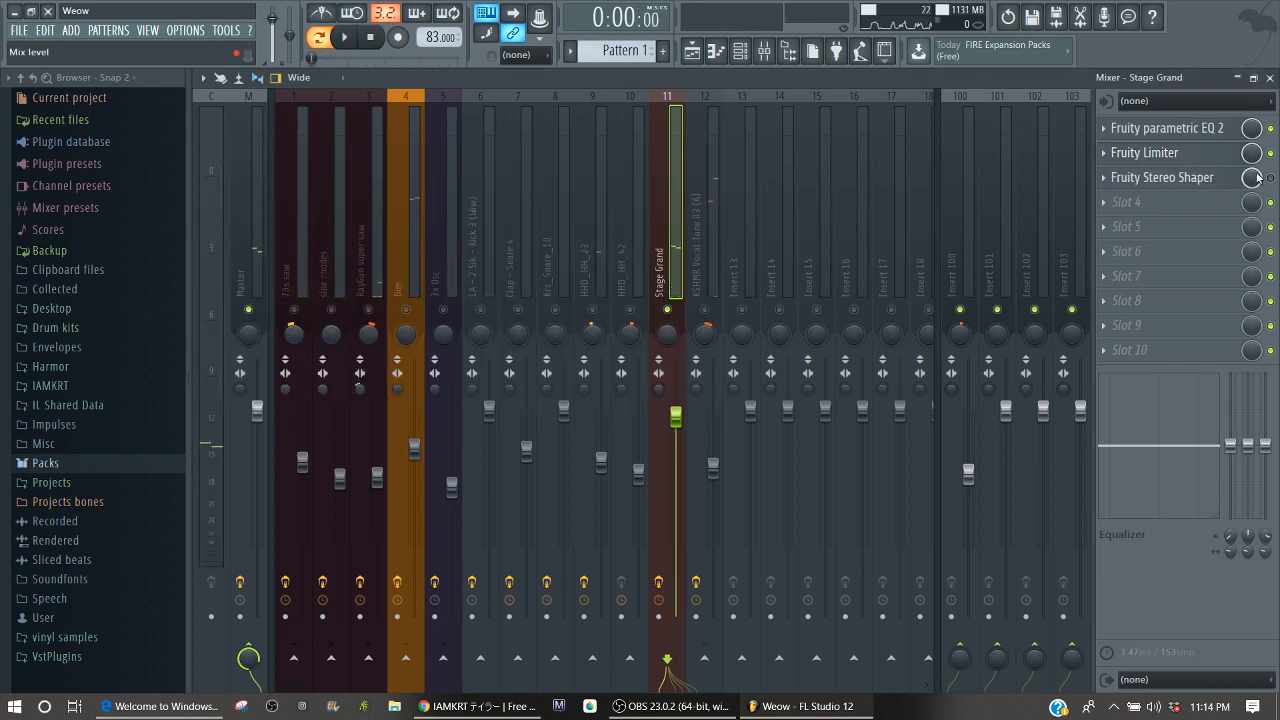
# Re-enable the Fruity Stereo Shaper on Stage Grand and examine its mixer matrix during playback.
pyautogui.click(1190, 177)
pyautogui.press('space')
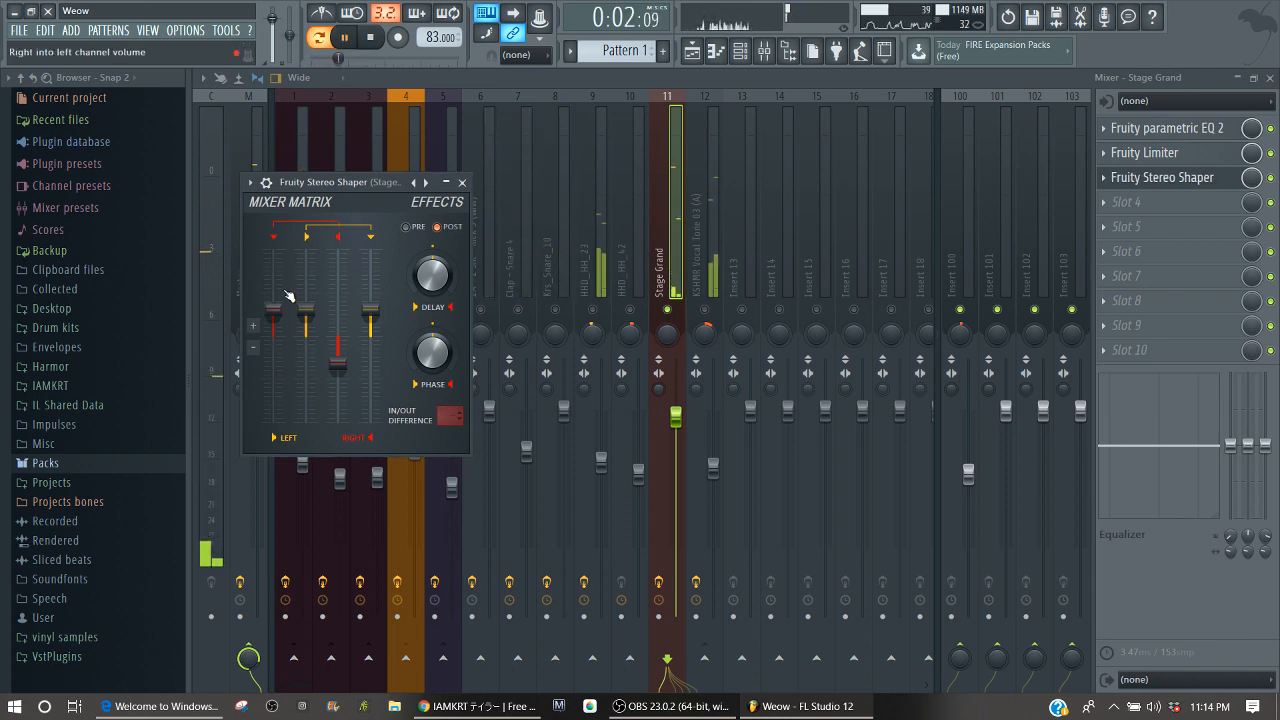
pyautogui.click(463, 182)
pyautogui.press('space')
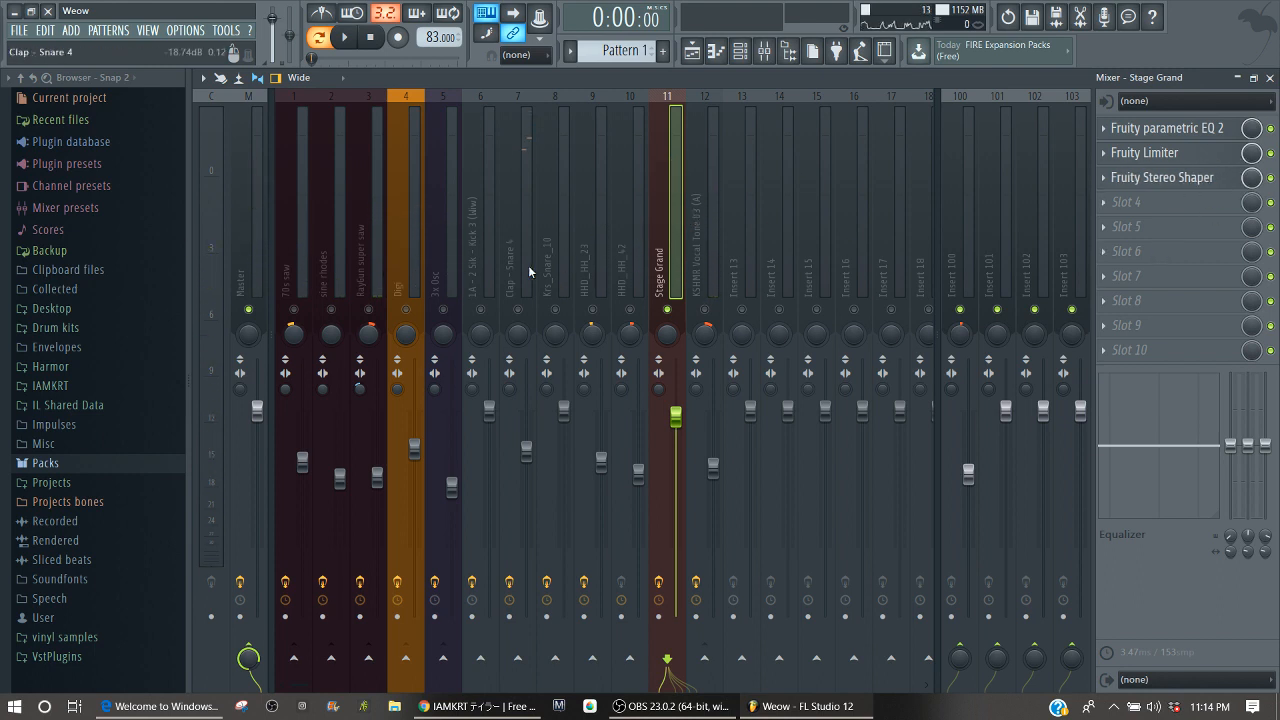
# Unsolo the Stage Grand track and listen to it in context with the other instrument and drum tracks.
pyautogui.rightClick(669, 311)
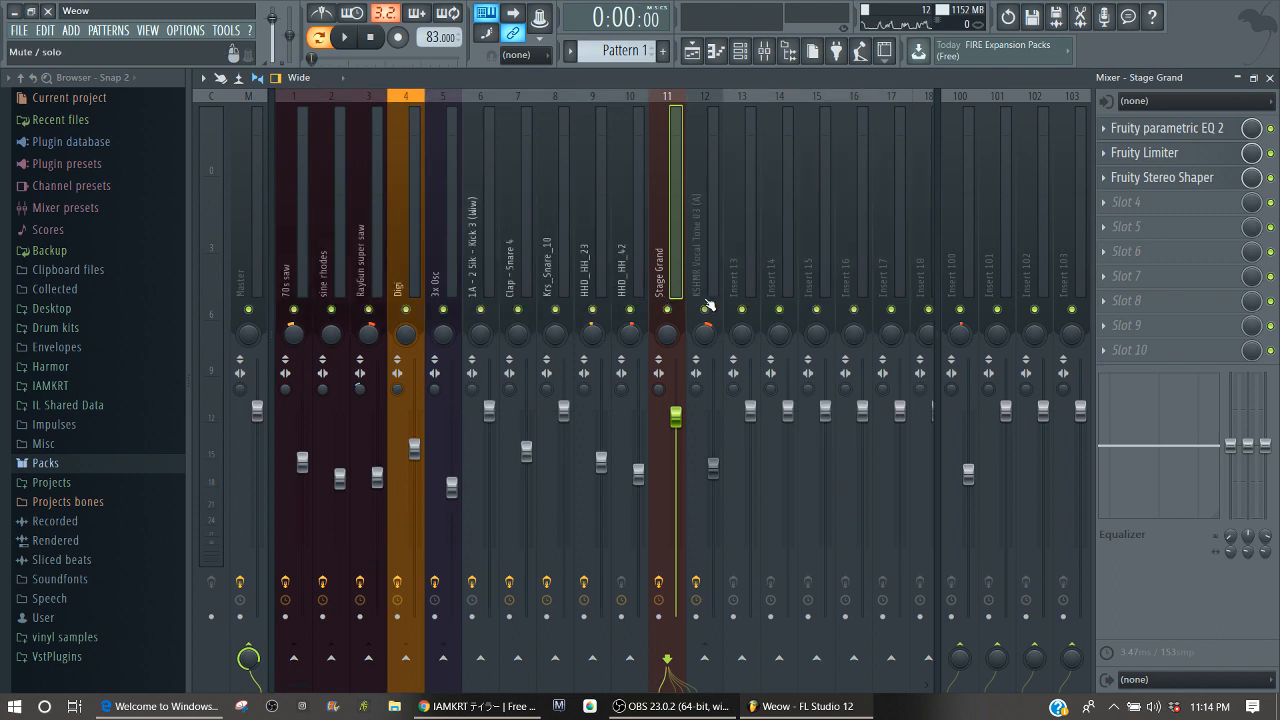
pyautogui.press('space')
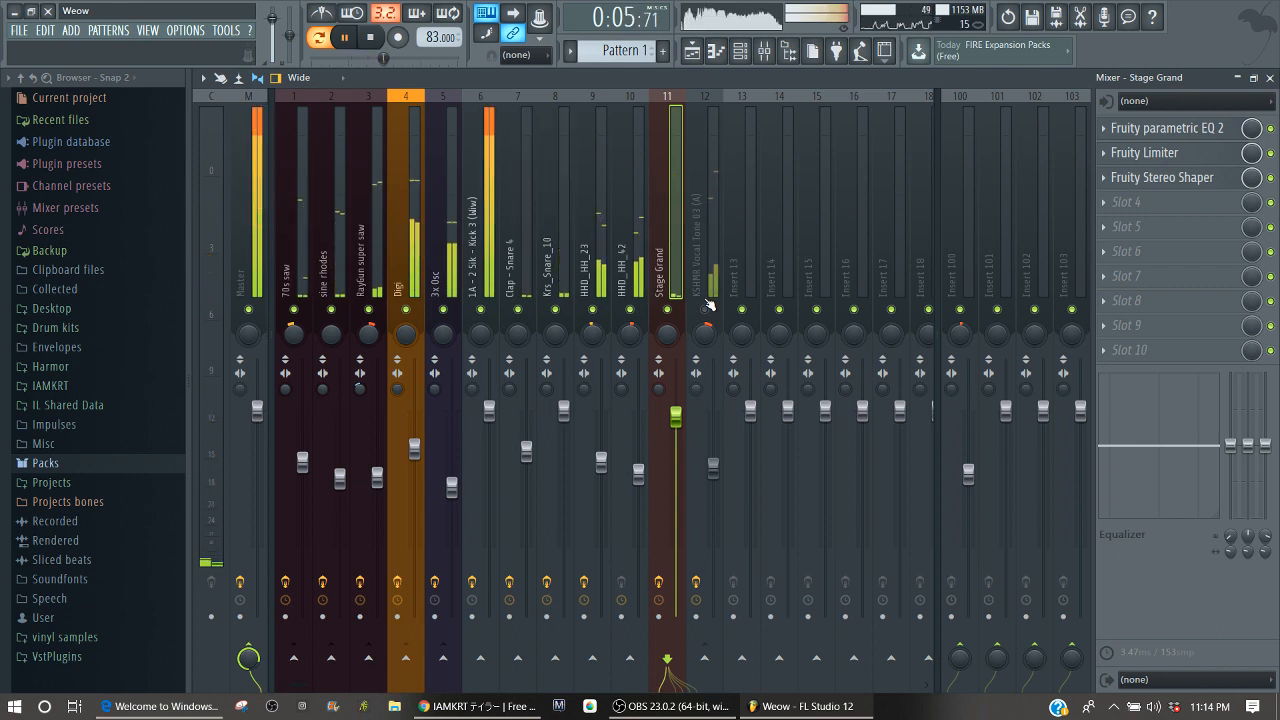
pyautogui.press('space')
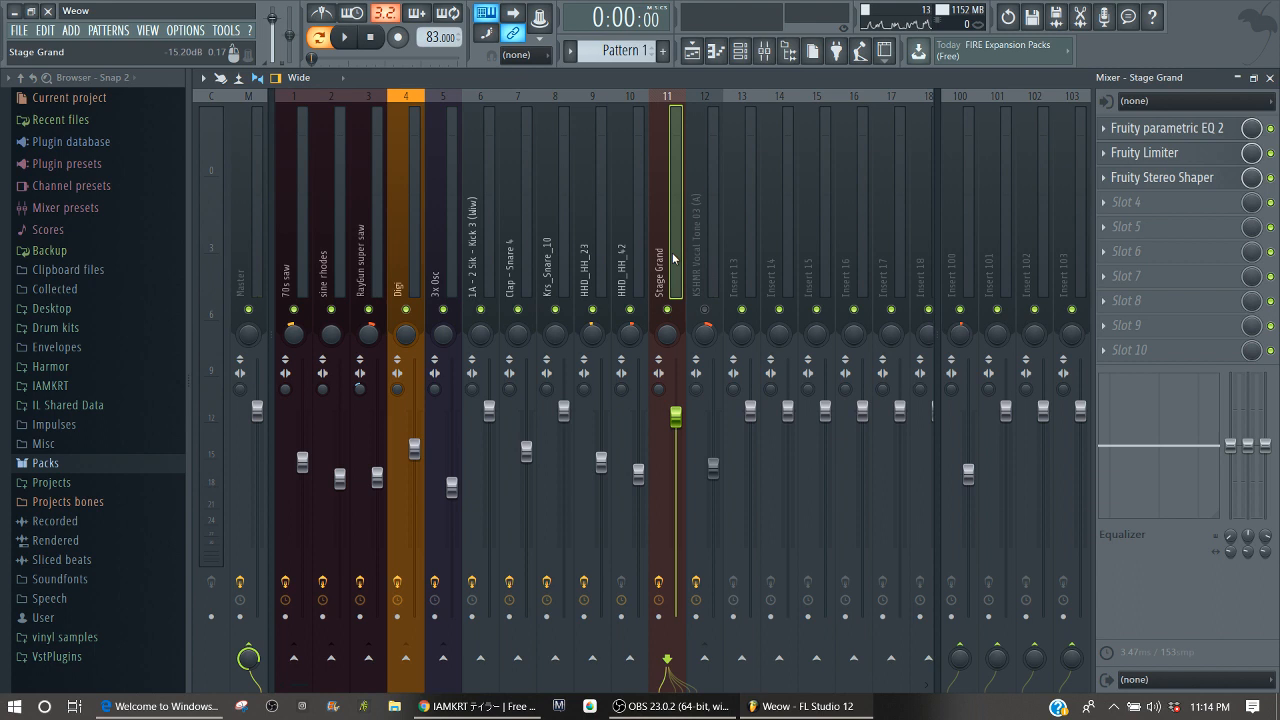
# Solo and select the KSHMR Vocal Tone 03 (A) mixer track and listen to it briefly.
pyautogui.rightClick(707, 308)
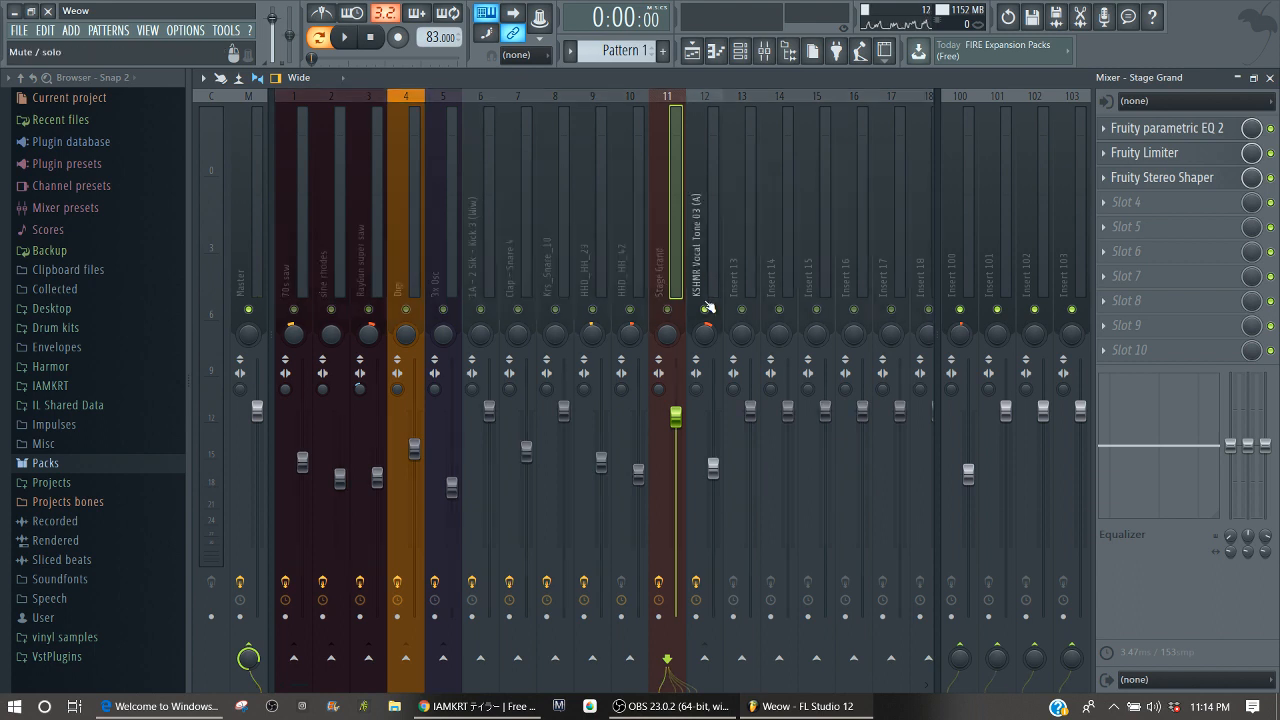
pyautogui.click(700, 248)
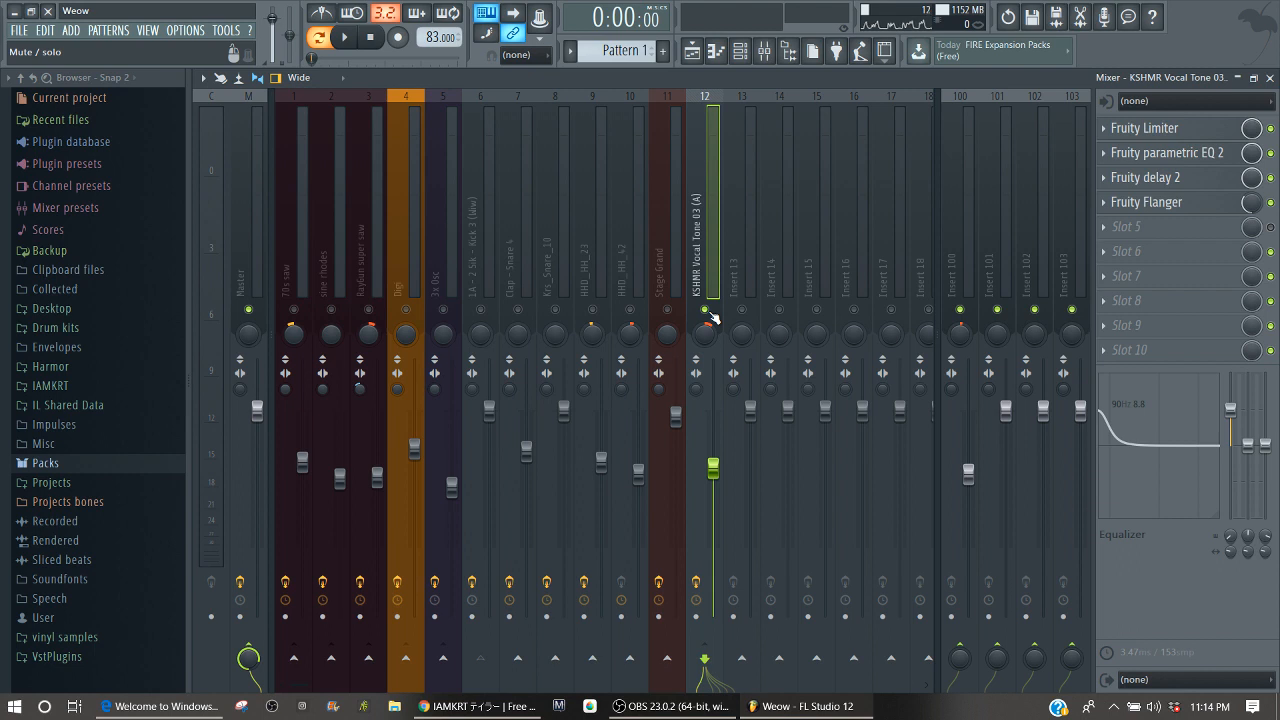
pyautogui.press('space')
pyautogui.press('space')
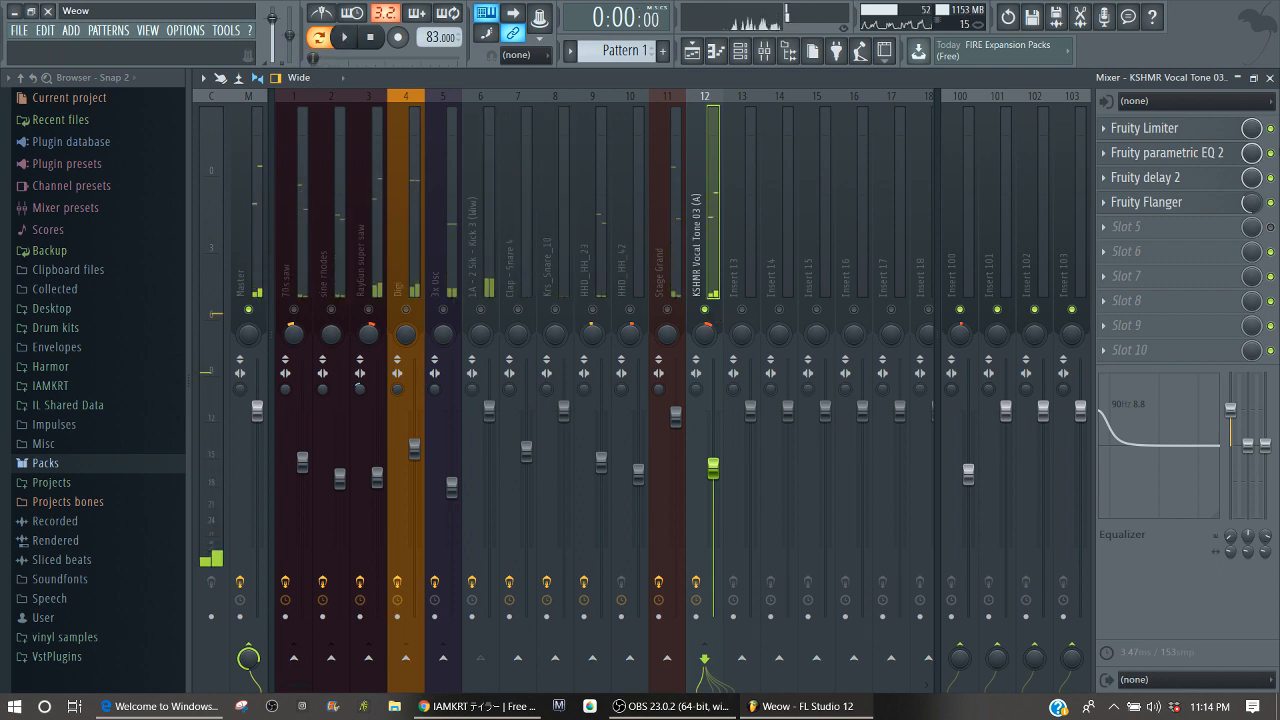
# Bypass the vocal tone's four effects, listen to it dry, examine the Fruity Limiter's compressor settings and re-enable the limiter.
pyautogui.click(1271, 202)
pyautogui.click(1271, 178)
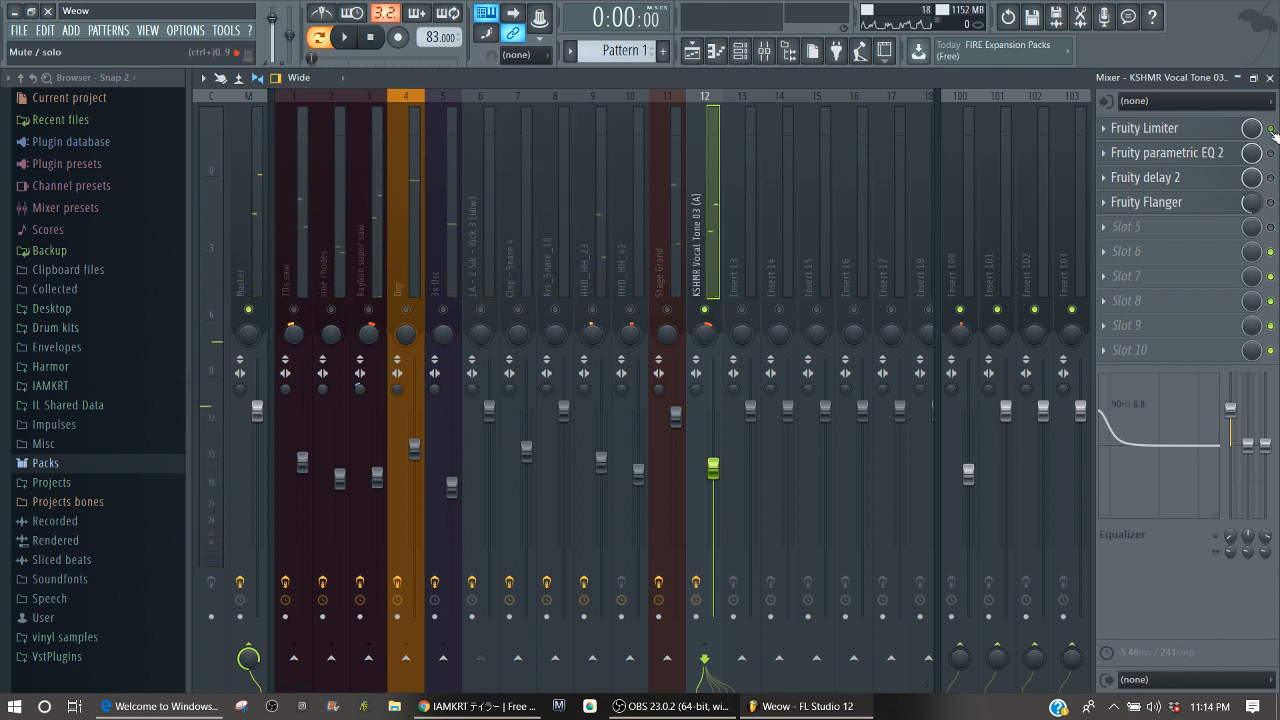
pyautogui.click(1272, 130)
pyautogui.press('space')
pyautogui.click(1211, 130)
pyautogui.press('space')
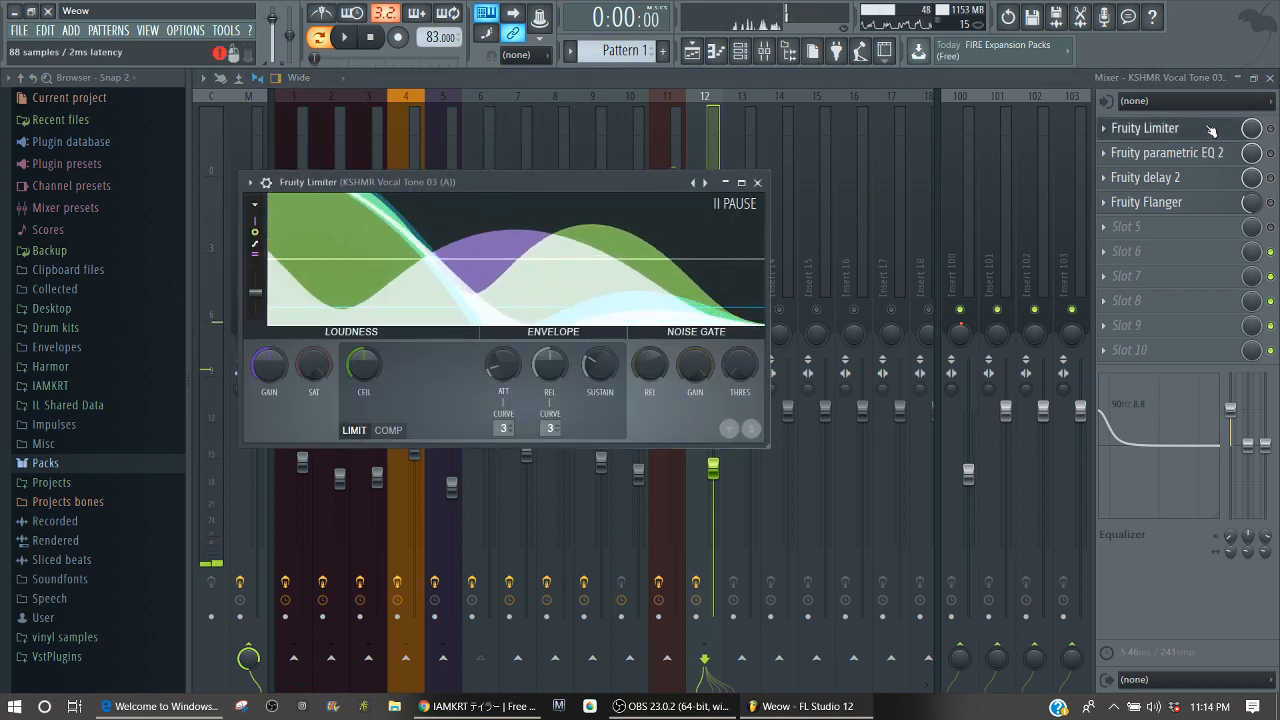
pyautogui.click(388, 430)
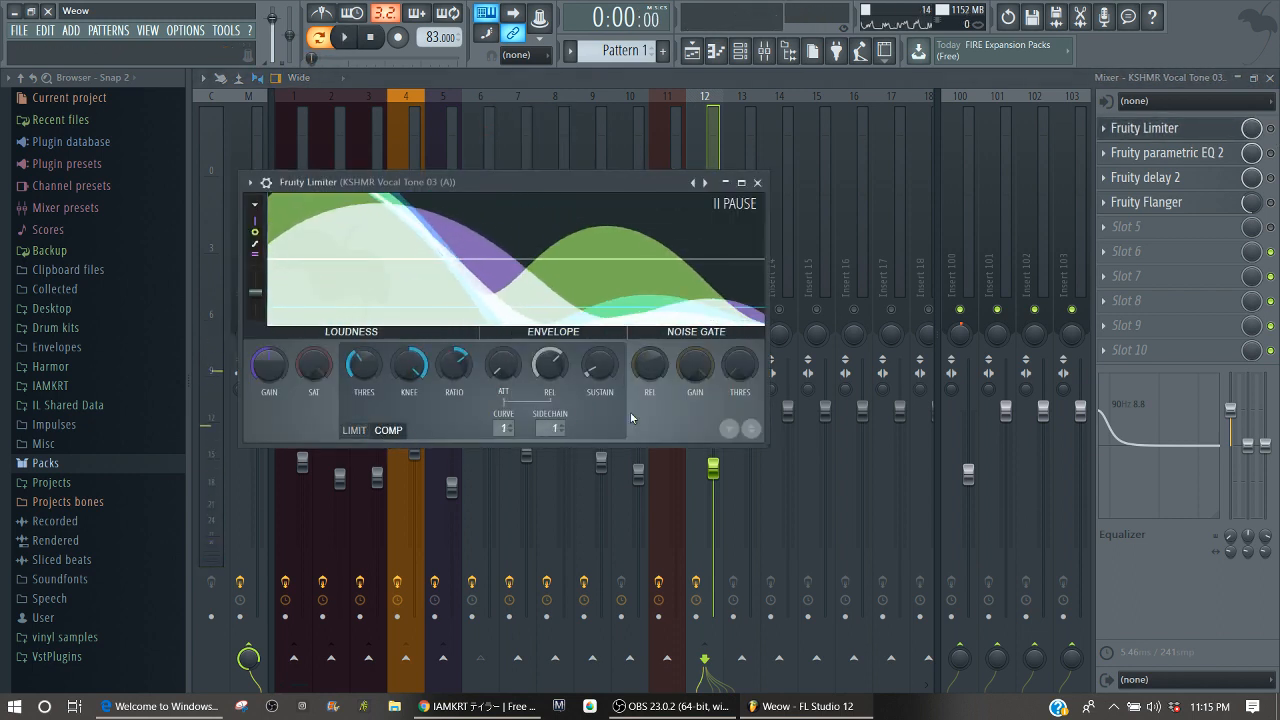
pyautogui.click(1272, 130)
# Examine the curve of the vocal tone's re-enabled Fruity parametric EQ 2 and close the effect windows.
pyautogui.click(1200, 153)
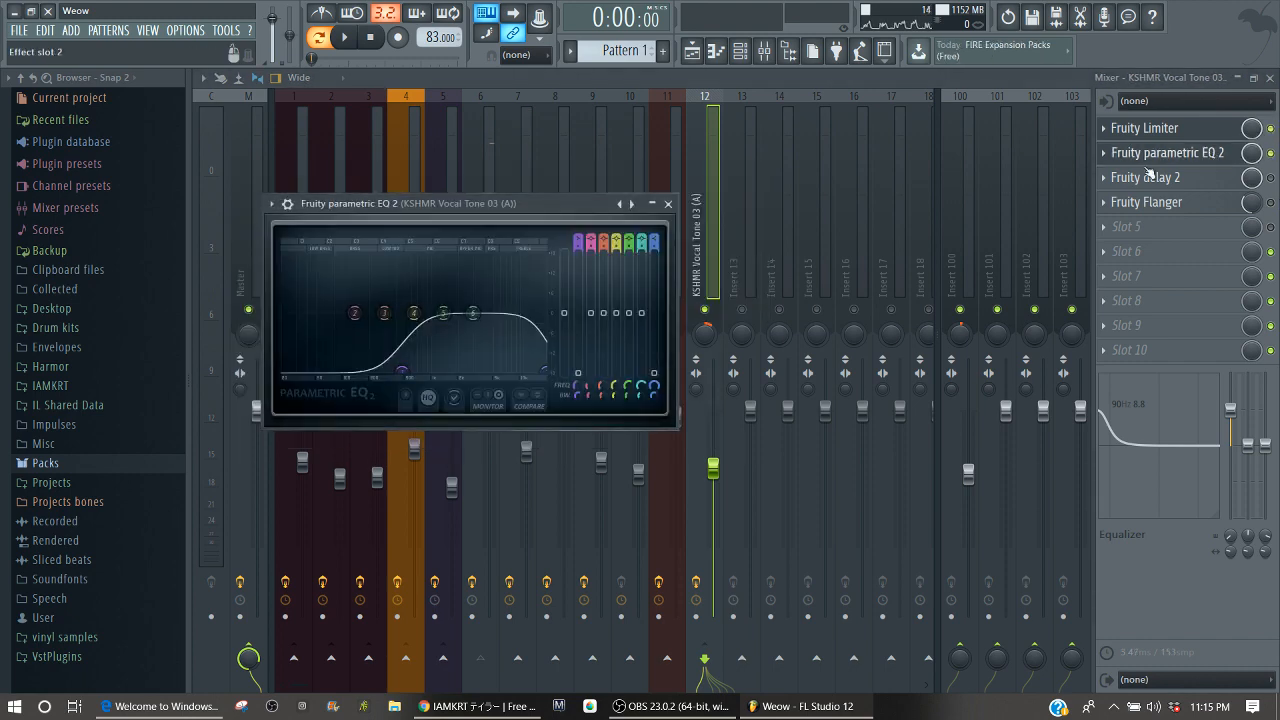
pyautogui.click(670, 207)
pyautogui.click(757, 183)
# Re-enable Fruity delay 2 on the vocal tone track, examine its settings and close the effect windows.
pyautogui.click(1270, 178)
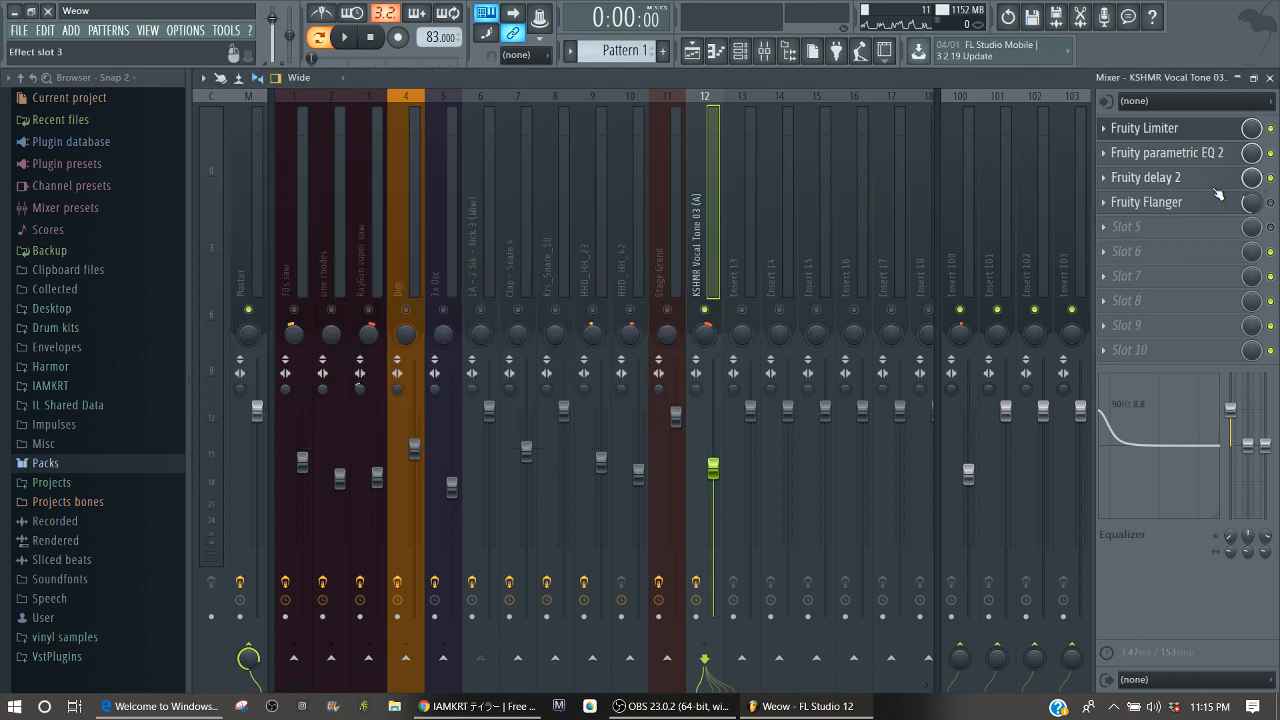
pyautogui.click(1165, 180)
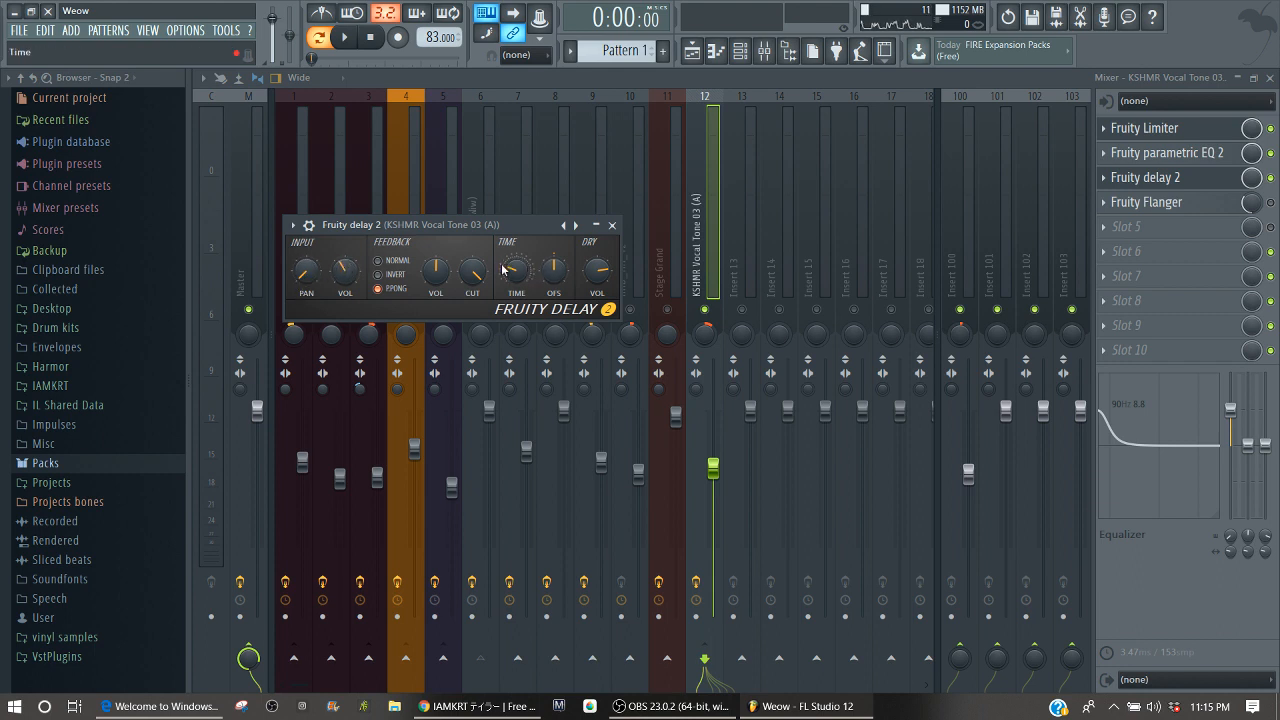
pyautogui.click(598, 227)
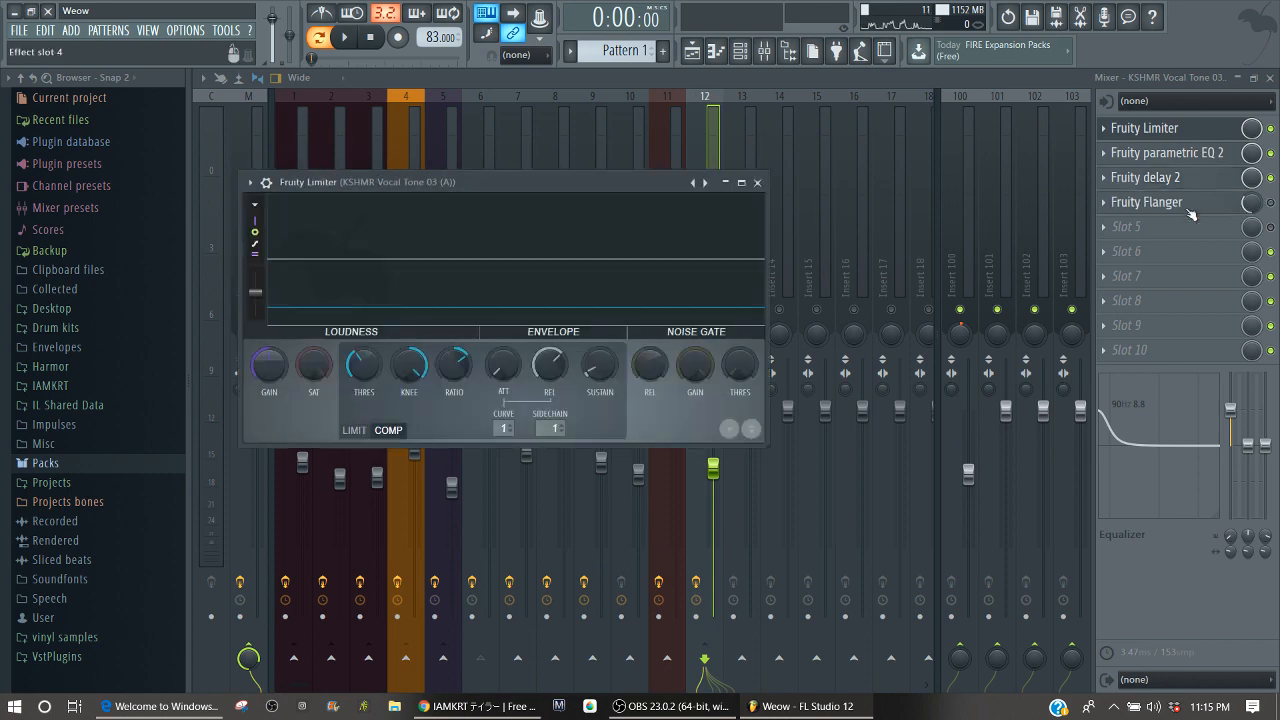
pyautogui.click(757, 183)
# Re-enable the Fruity Flanger on the vocal tone track and examine its settings.
pyautogui.click(1270, 202)
pyautogui.click(1230, 205)
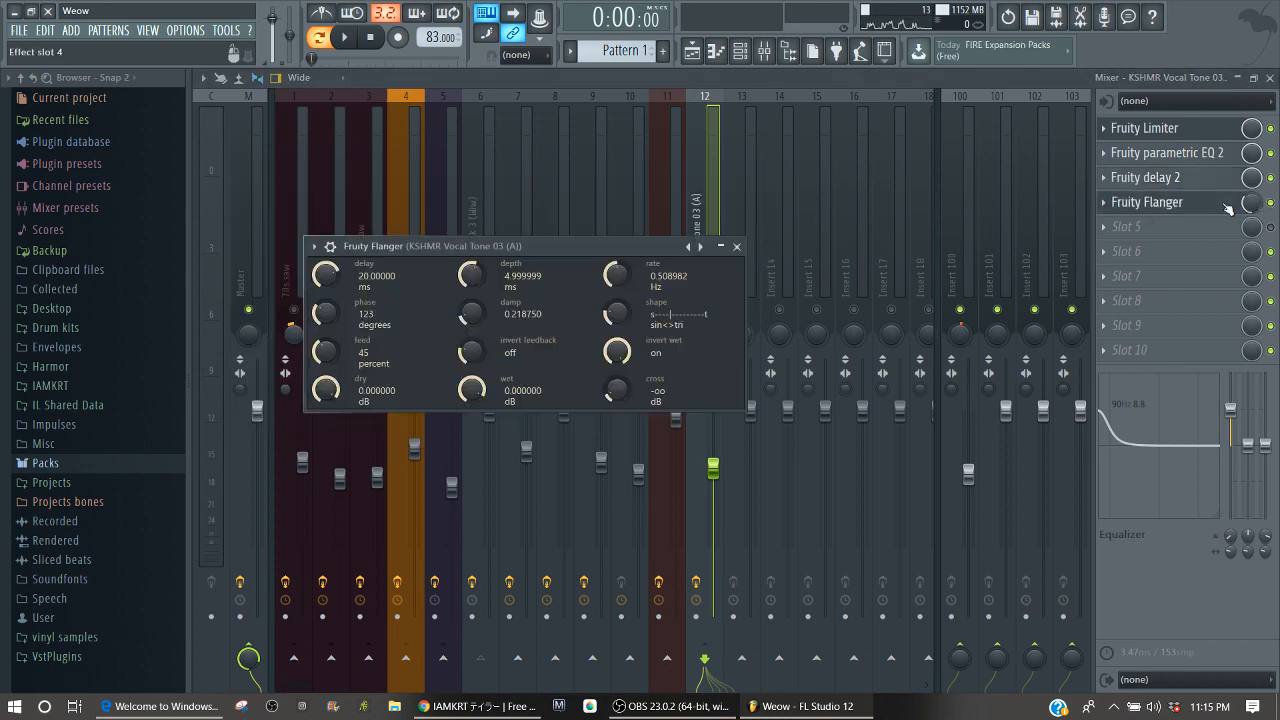
# Listen to the vocal tone with the Fruity Flanger enabled and close the Fruity Flanger and Fruity Limiter windows.
pyautogui.press('space')
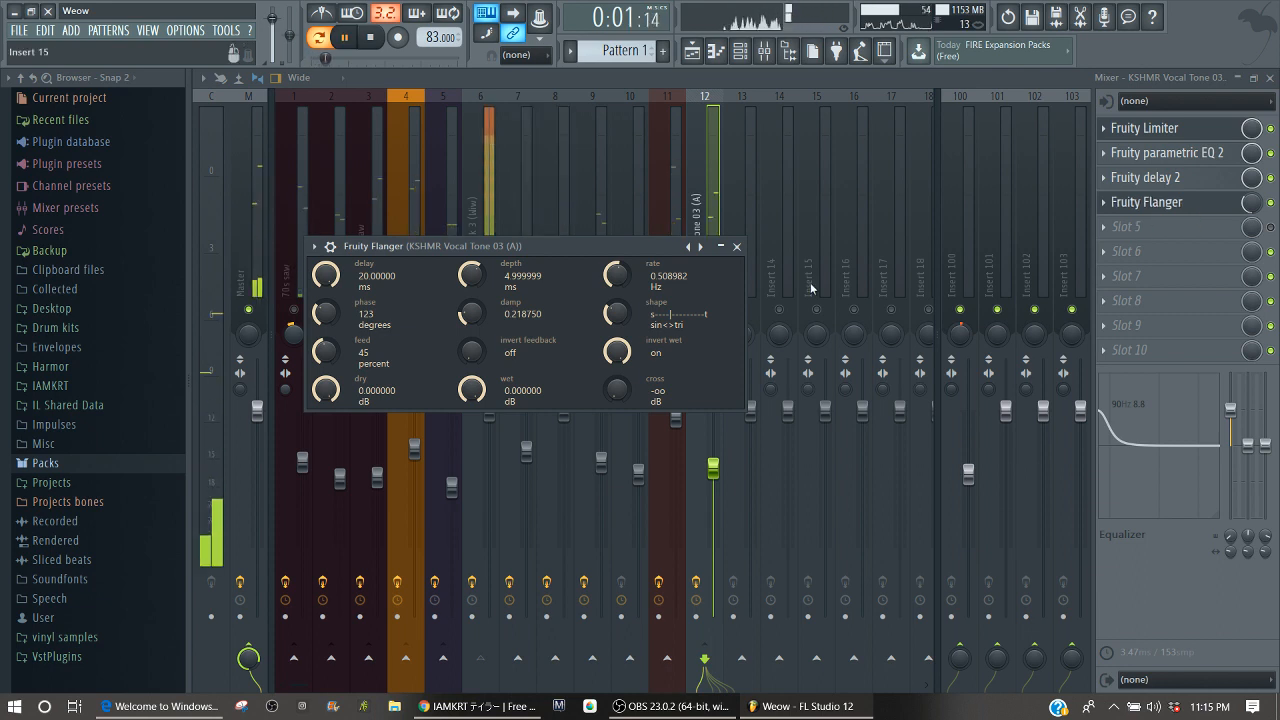
pyautogui.click(722, 246)
pyautogui.press('space')
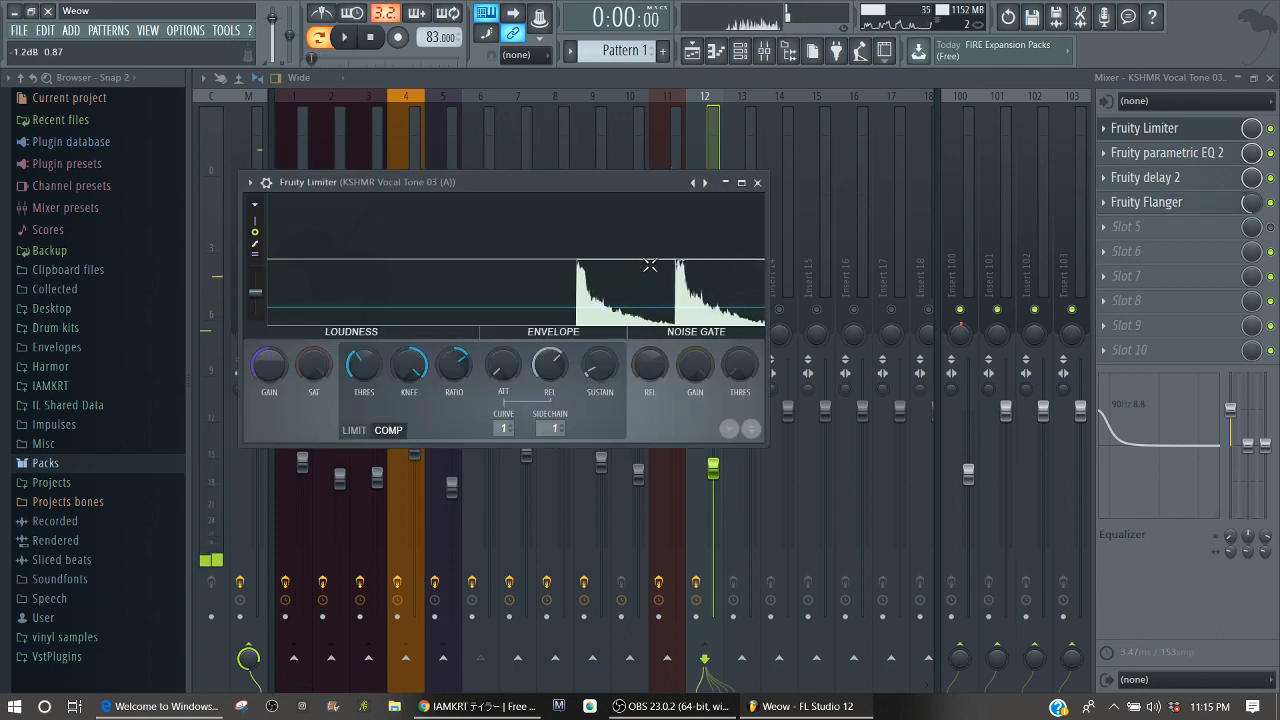
pyautogui.click(757, 183)
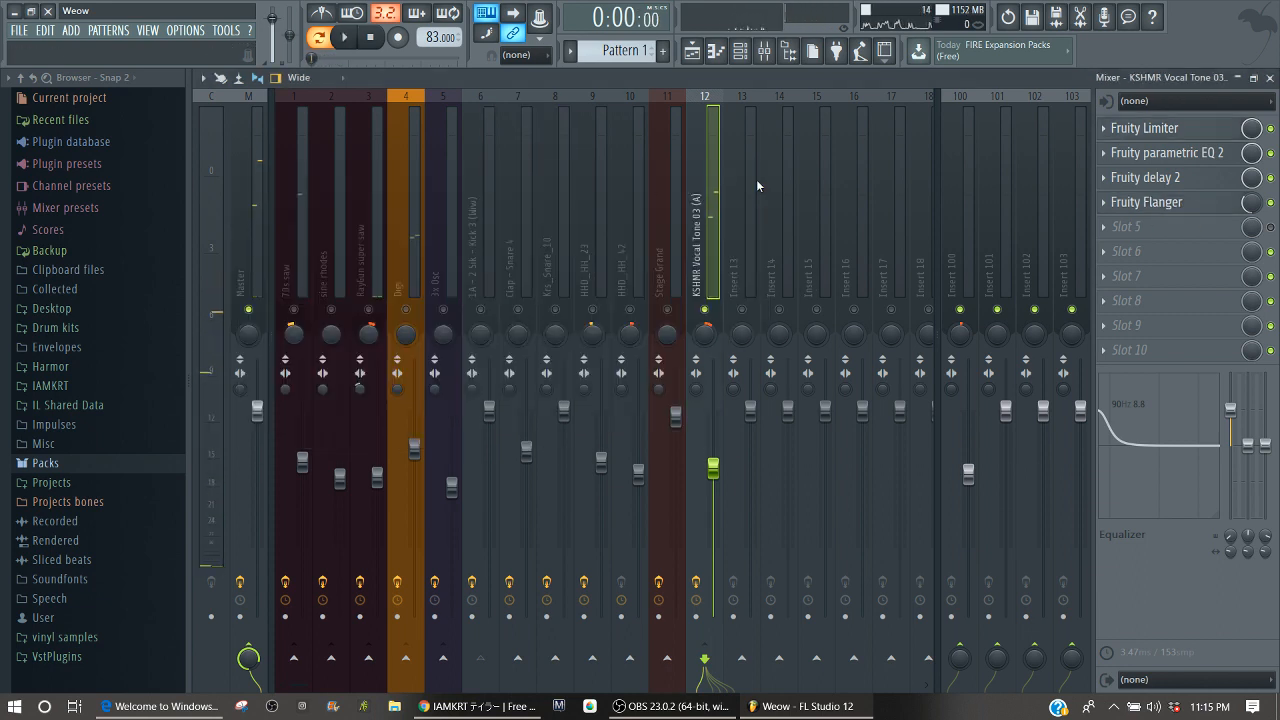
# Play the beat with the Master track selected and set the FL Studio ASIO buffer length to 2048 samples.
pyautogui.click(261, 170)
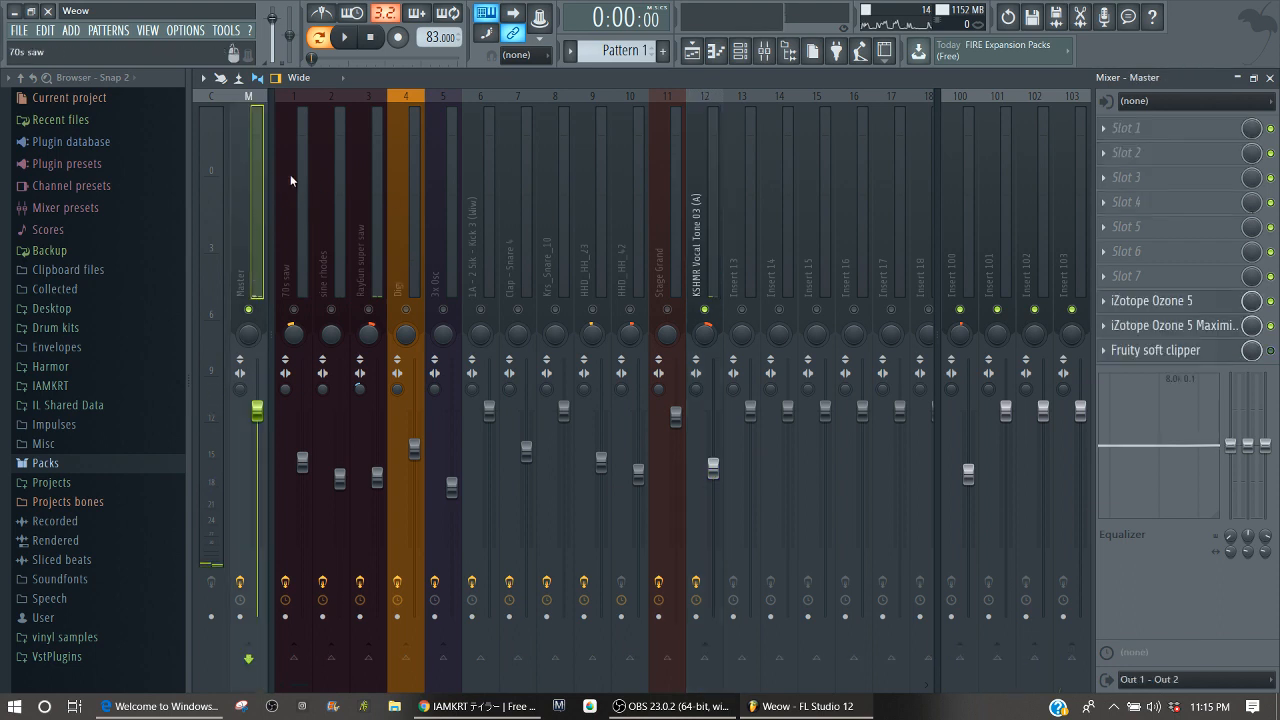
pyautogui.press('space')
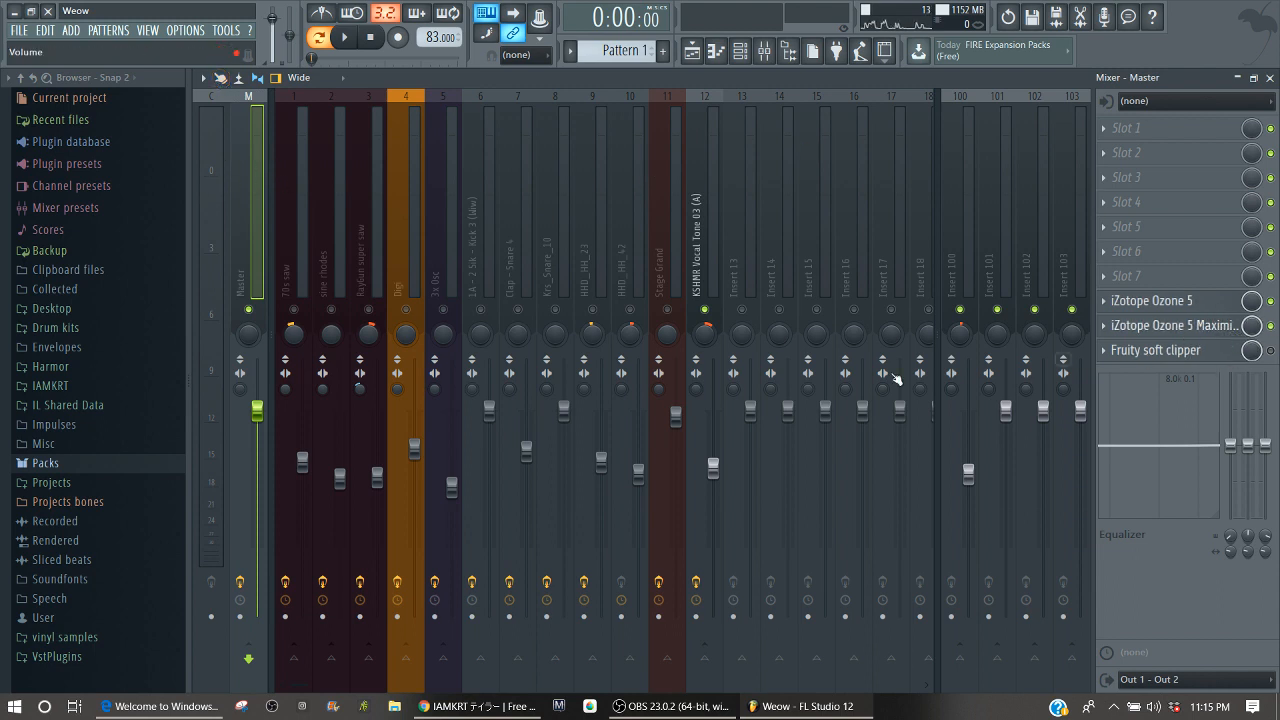
pyautogui.click(185, 30)
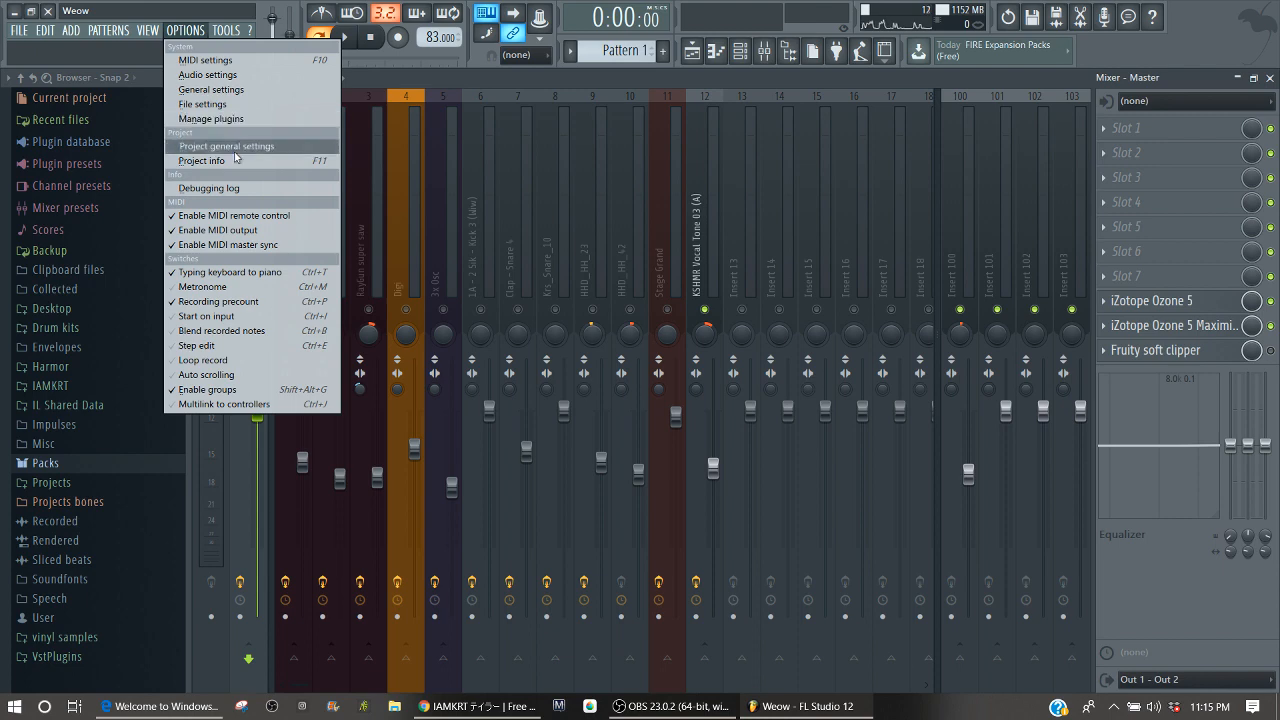
pyautogui.click(215, 75)
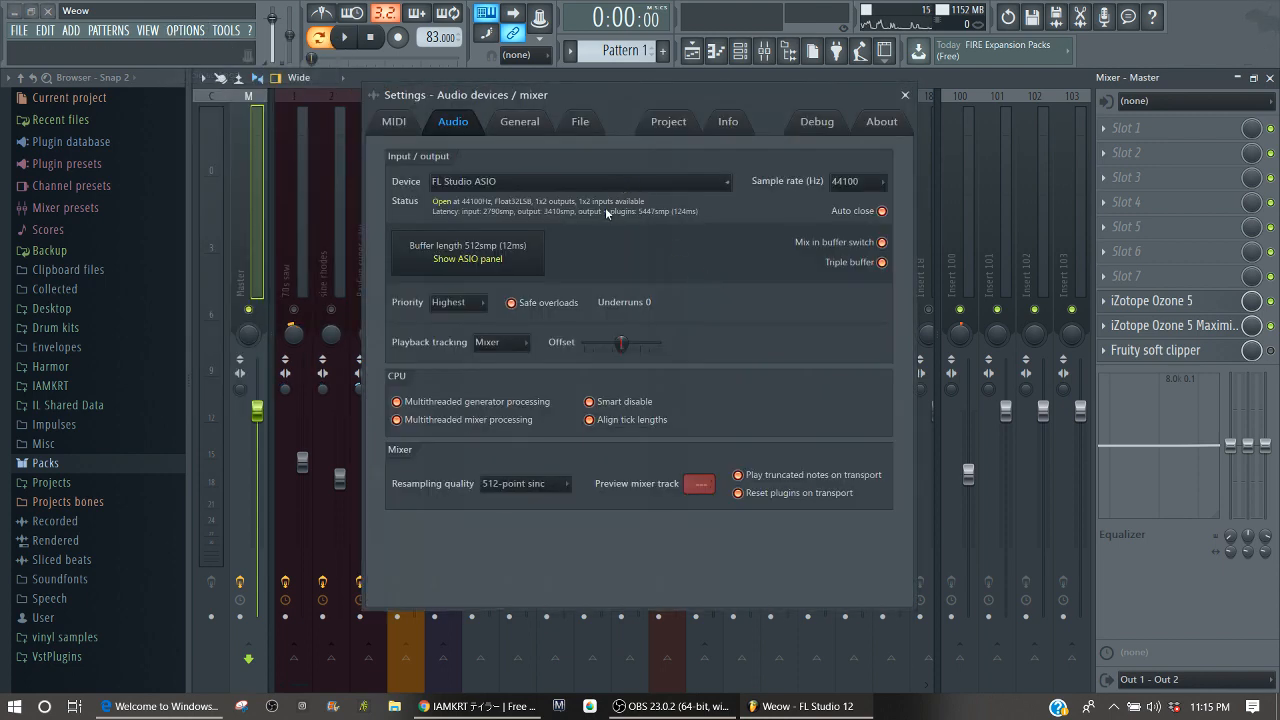
pyautogui.click(500, 258)
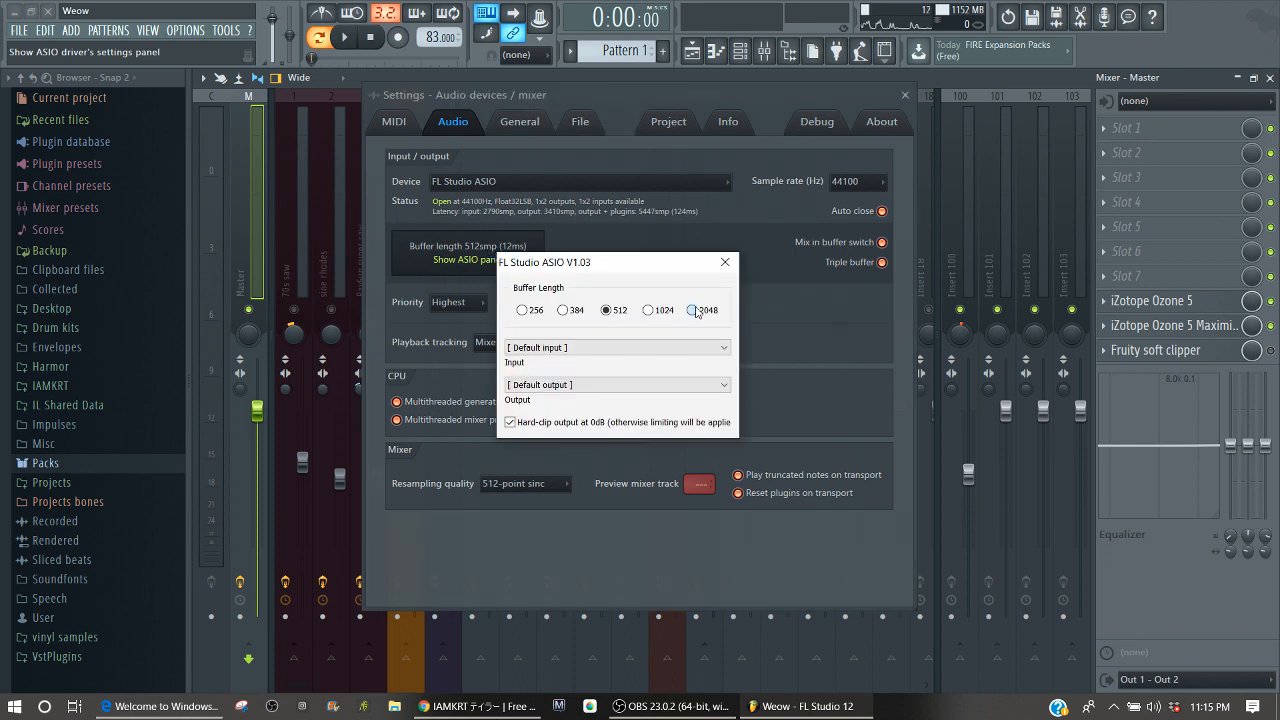
pyautogui.click(725, 262)
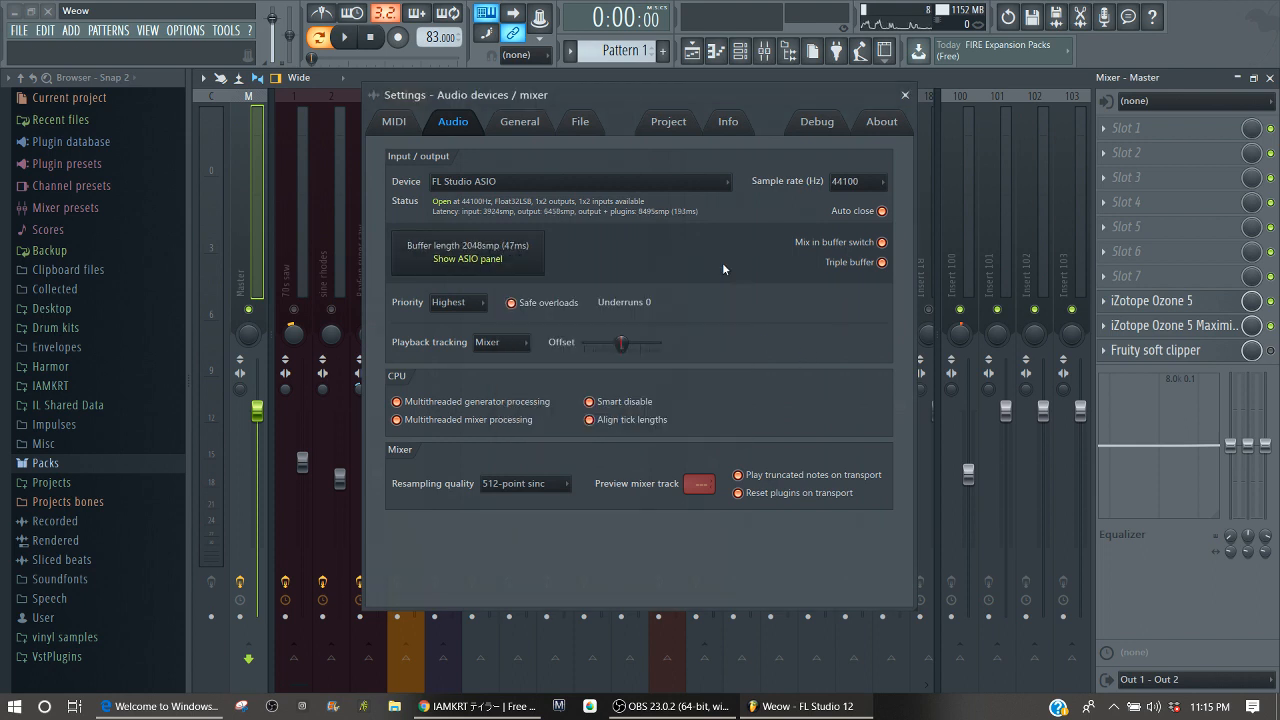
pyautogui.click(905, 95)
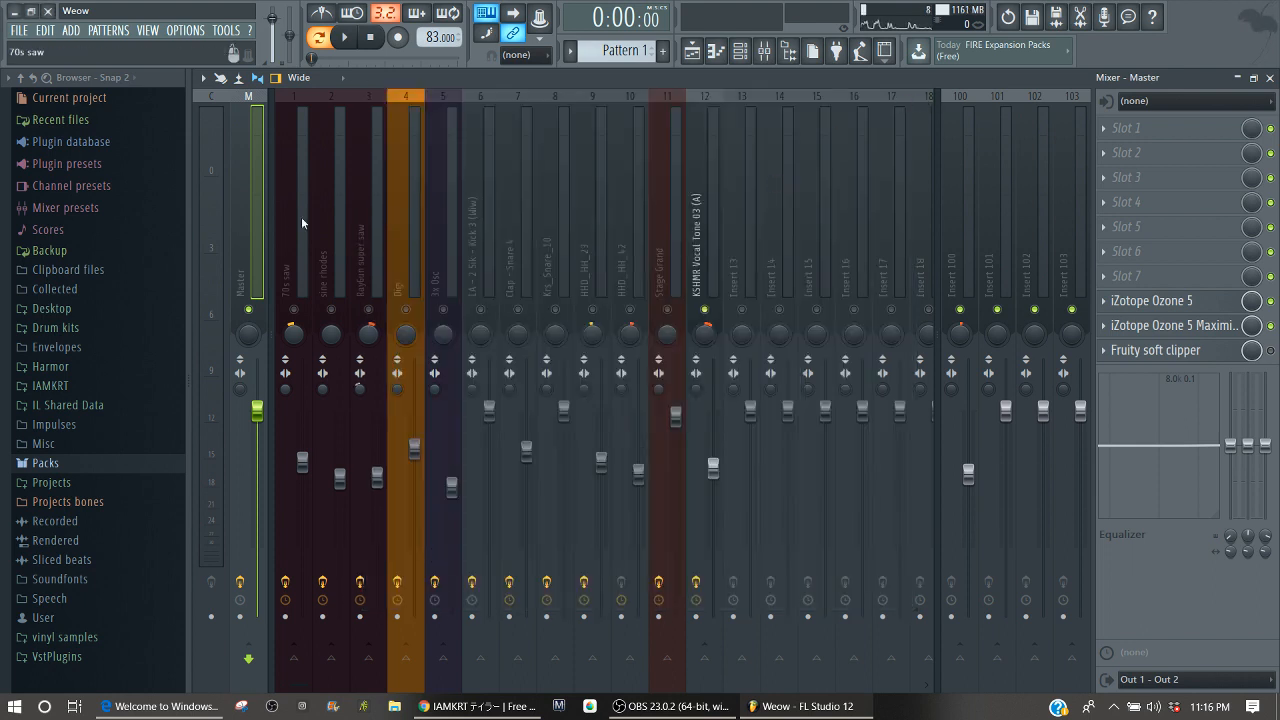
# Play the beat with iZotope Ozone 5 open on the Master track and close its Preset Manager.
pyautogui.press('space')
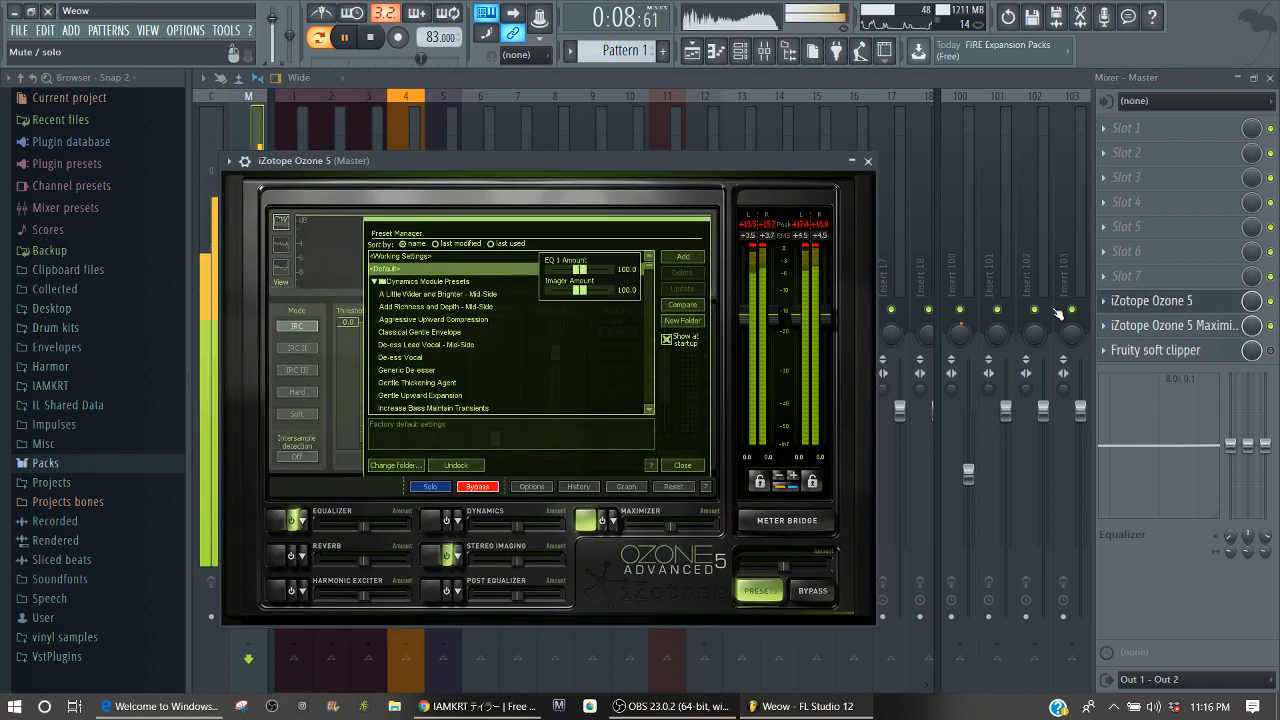
pyautogui.press('space')
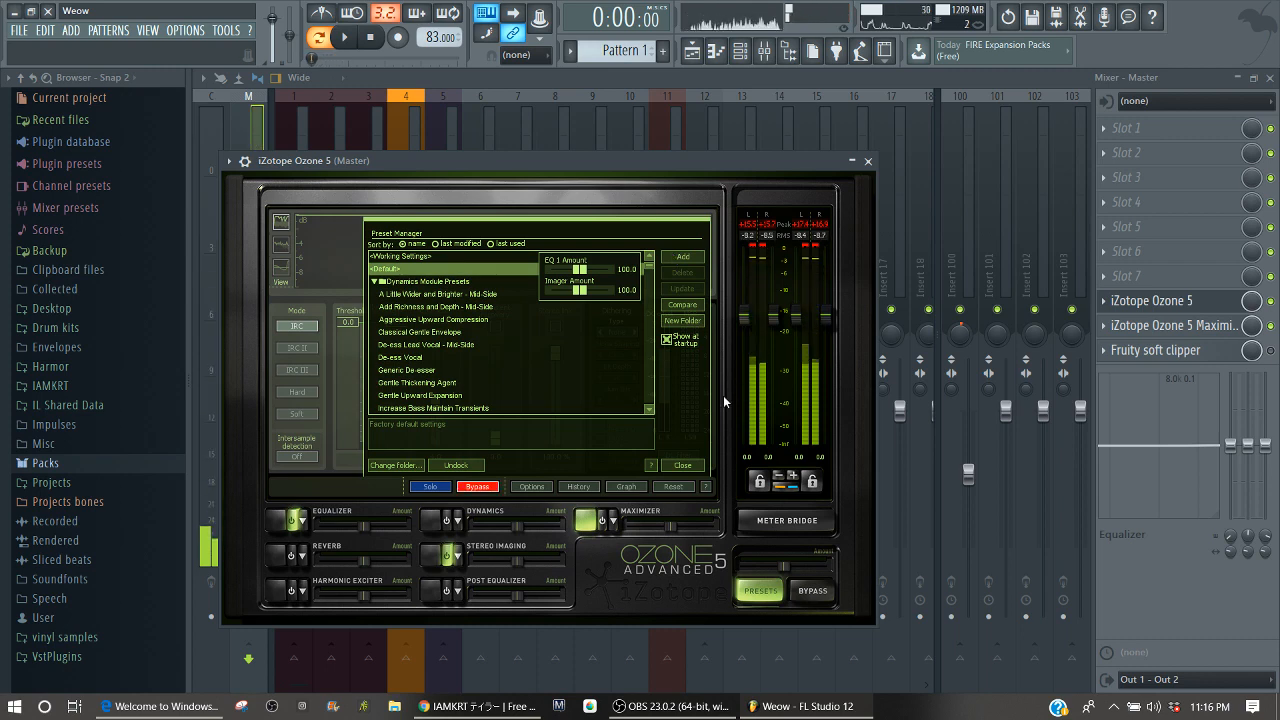
pyautogui.click(682, 465)
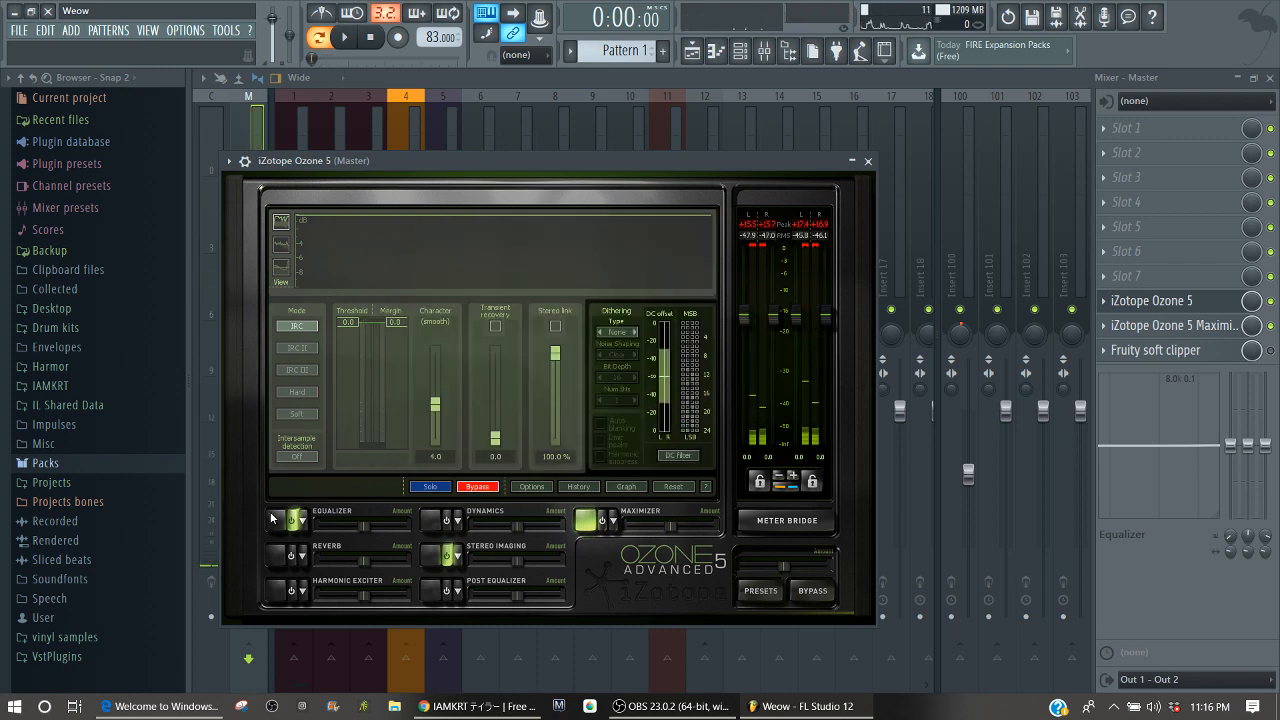
# Examine the curve and bands of Ozone 5's Equalizer module on the Master and listen to its effect on the beat.
pyautogui.click(271, 518)
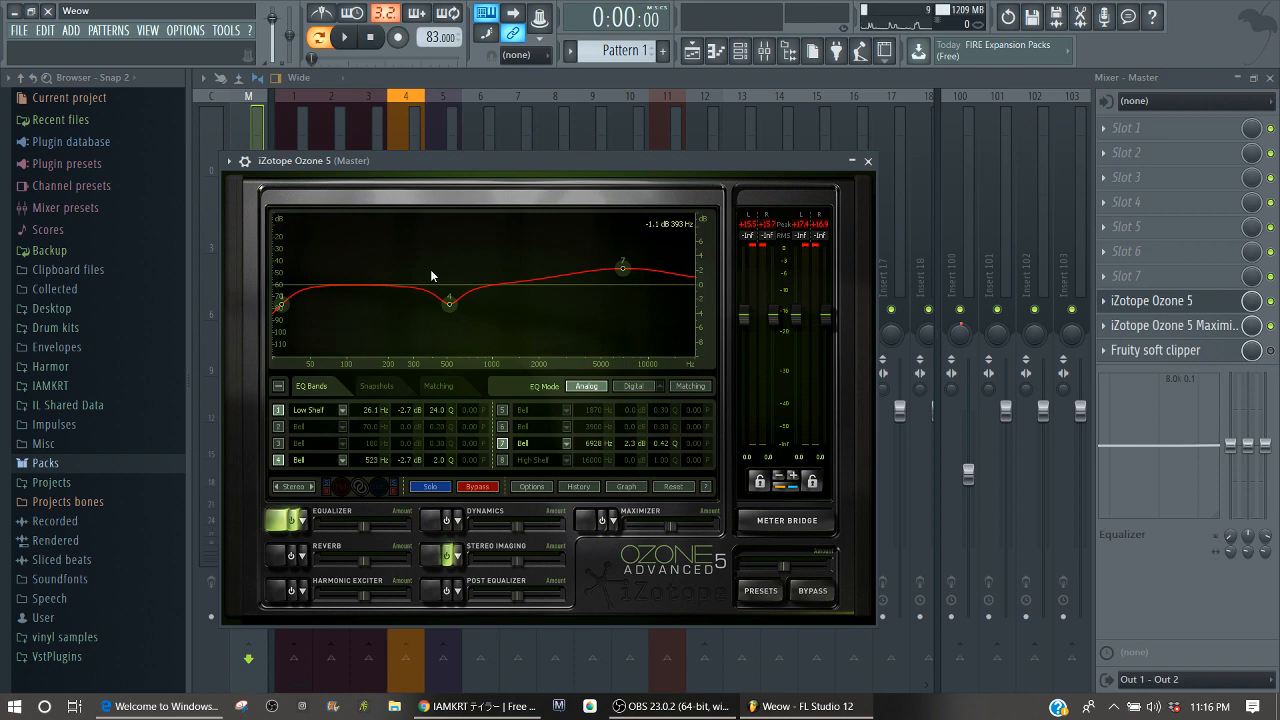
pyautogui.press('space')
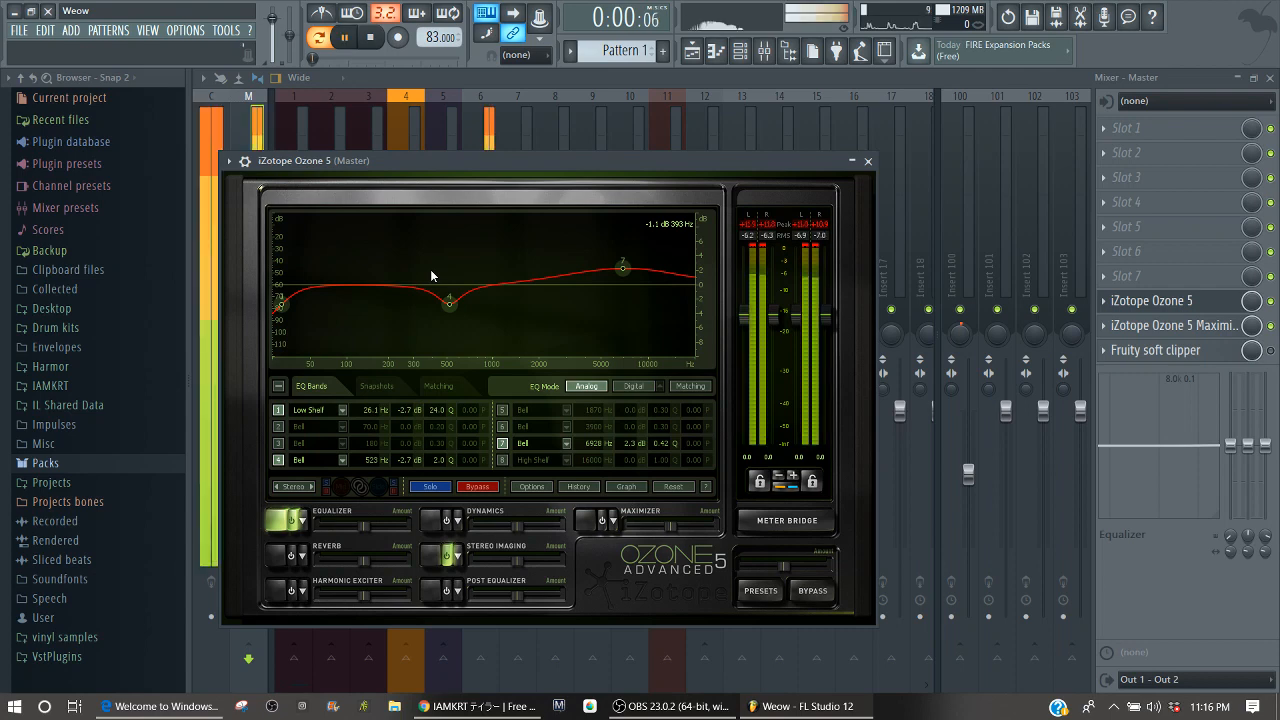
pyautogui.press('space')
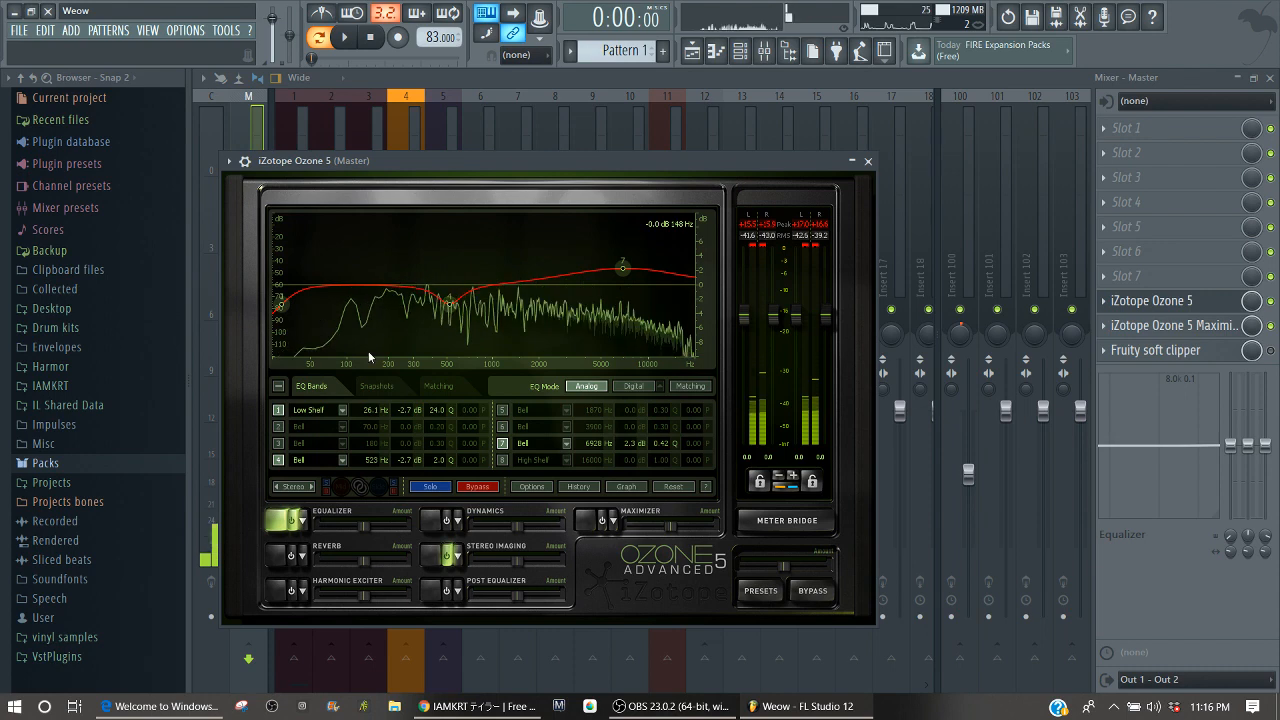
pyautogui.press('space')
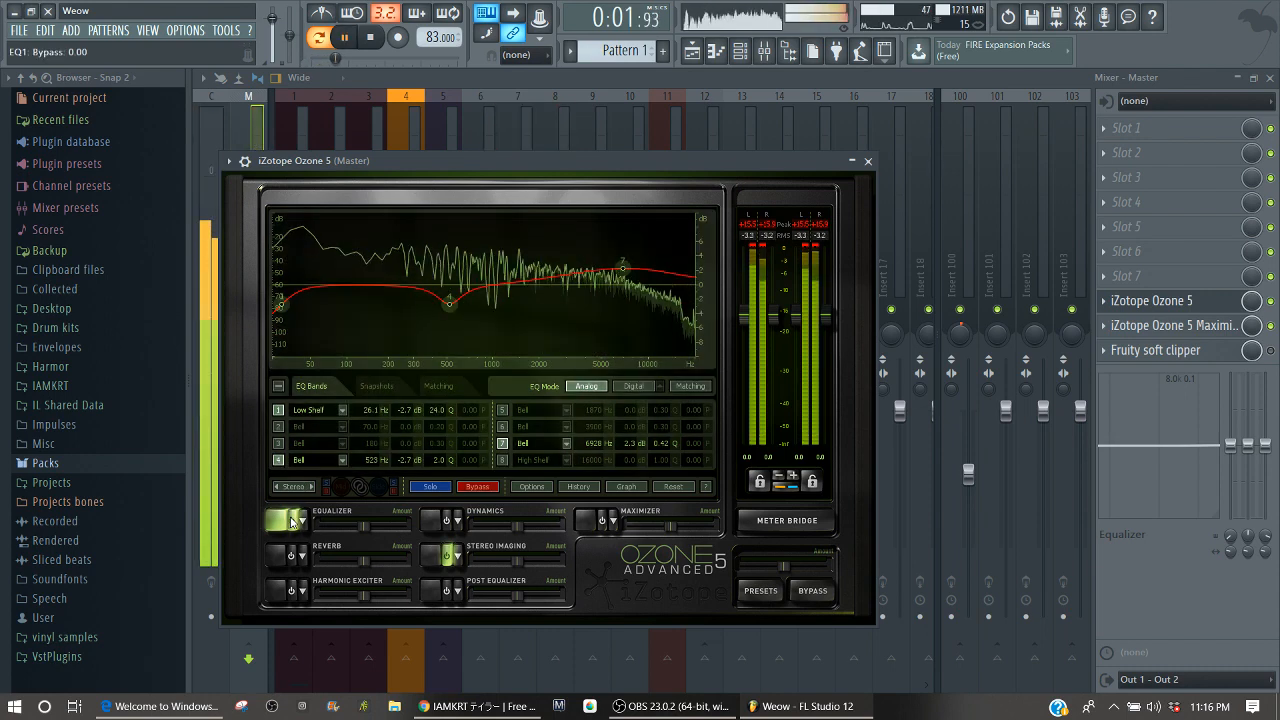
pyautogui.press('space')
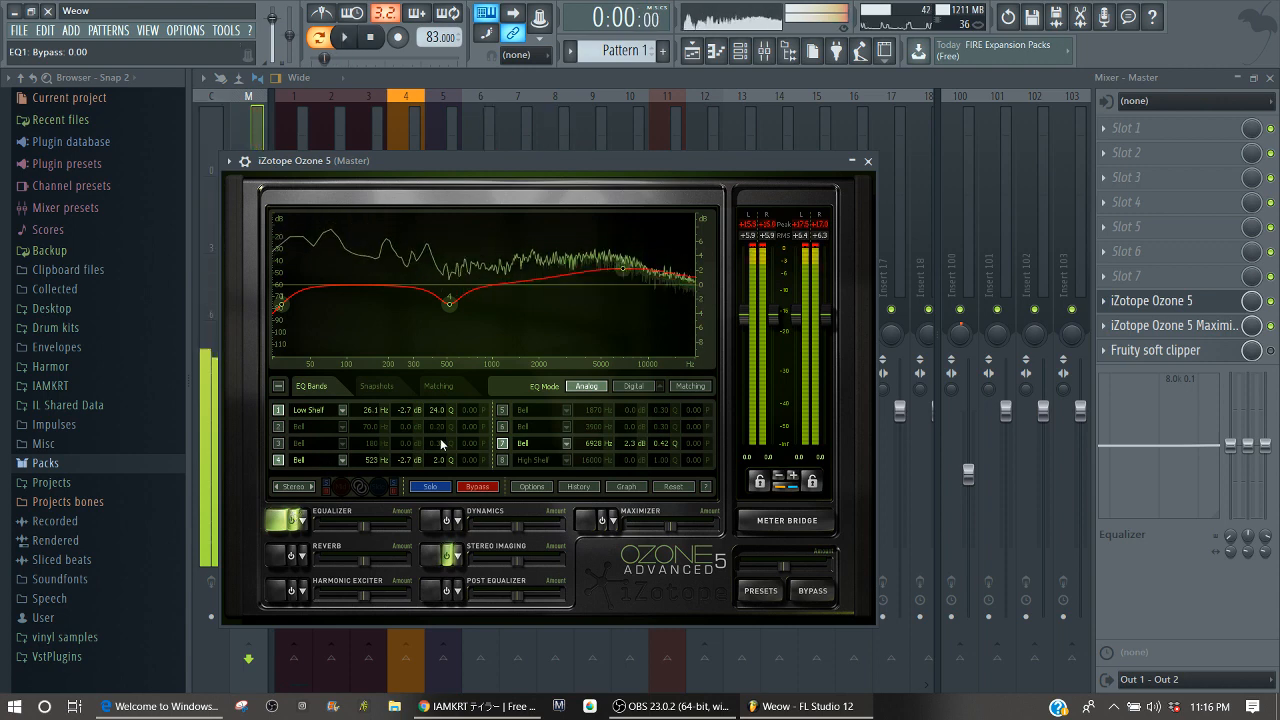
# Examine Ozone 5's Stereo Imaging band widths and its Wide Spread imager preset, and close the Ozone 5 window.
pyautogui.click(437, 556)
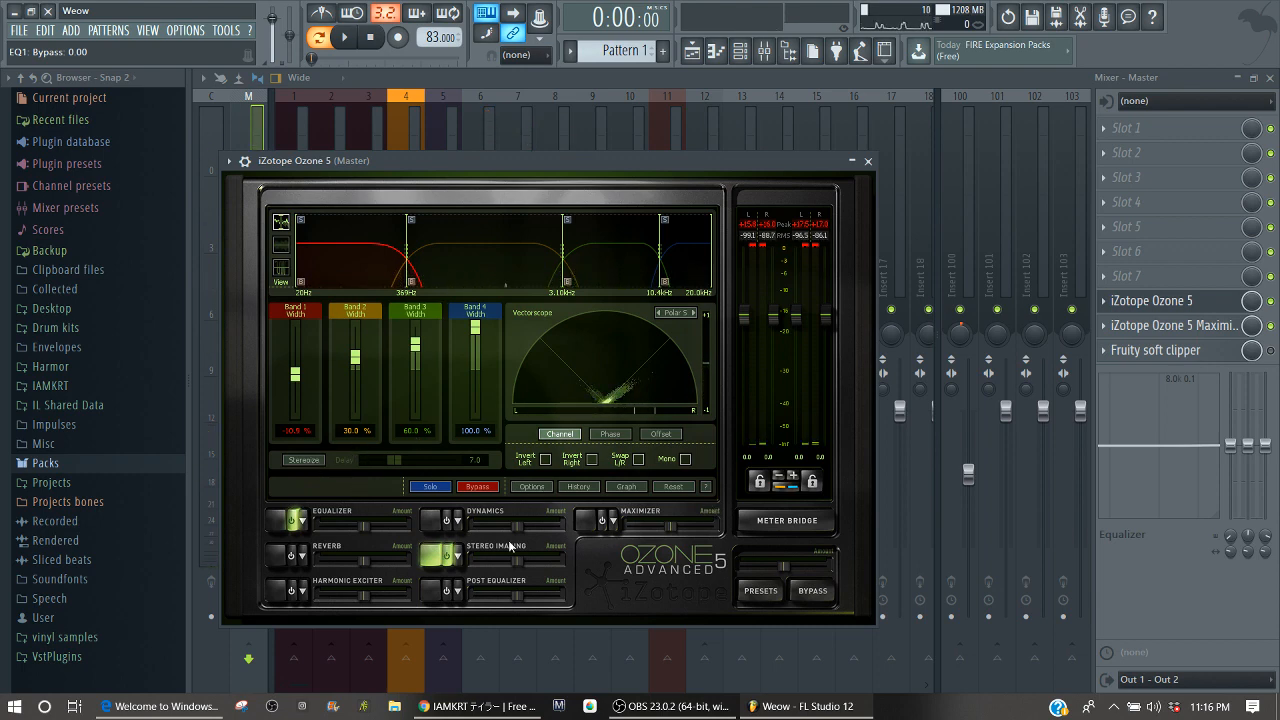
pyautogui.click(458, 555)
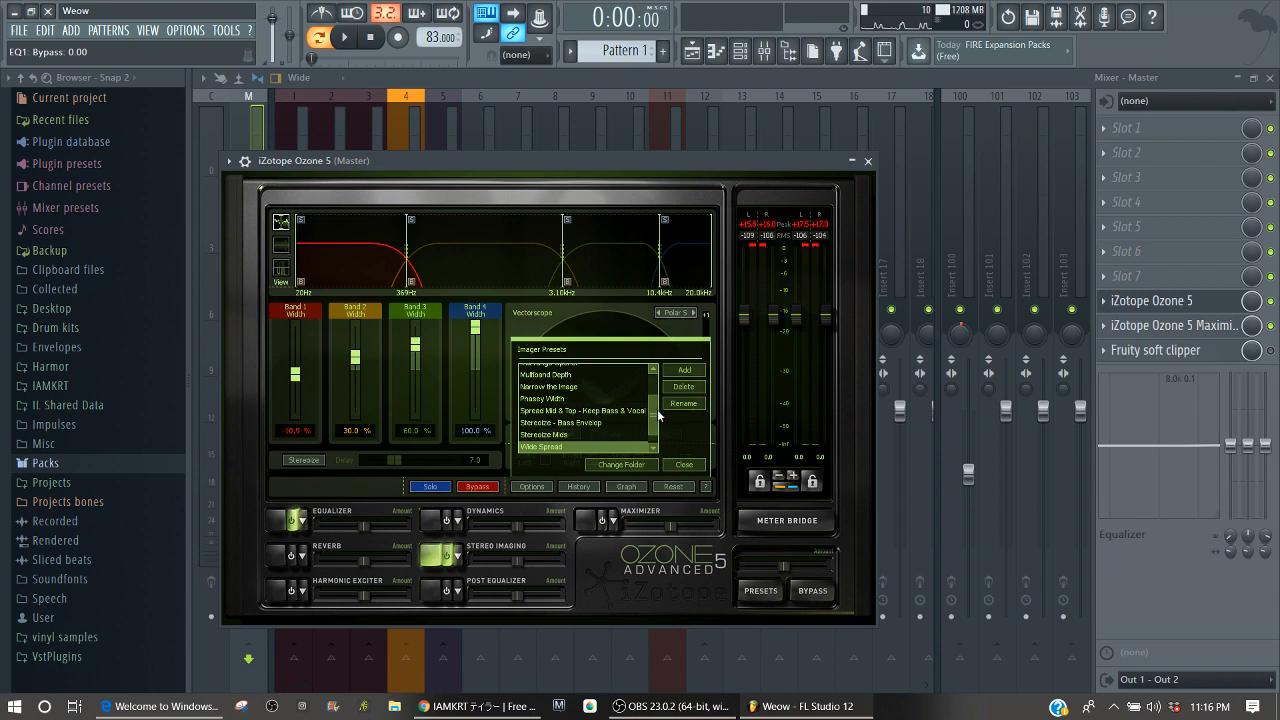
pyautogui.moveTo(658, 415); pyautogui.dragTo(651, 437)
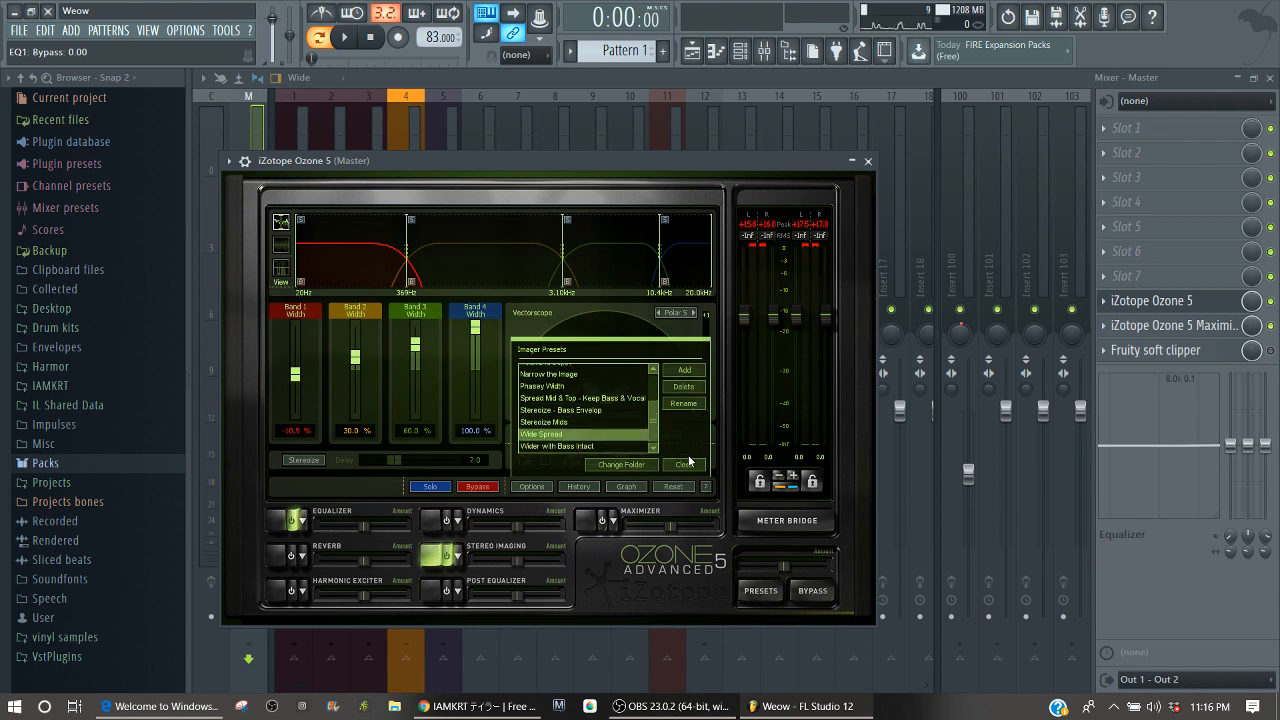
pyautogui.click(685, 460)
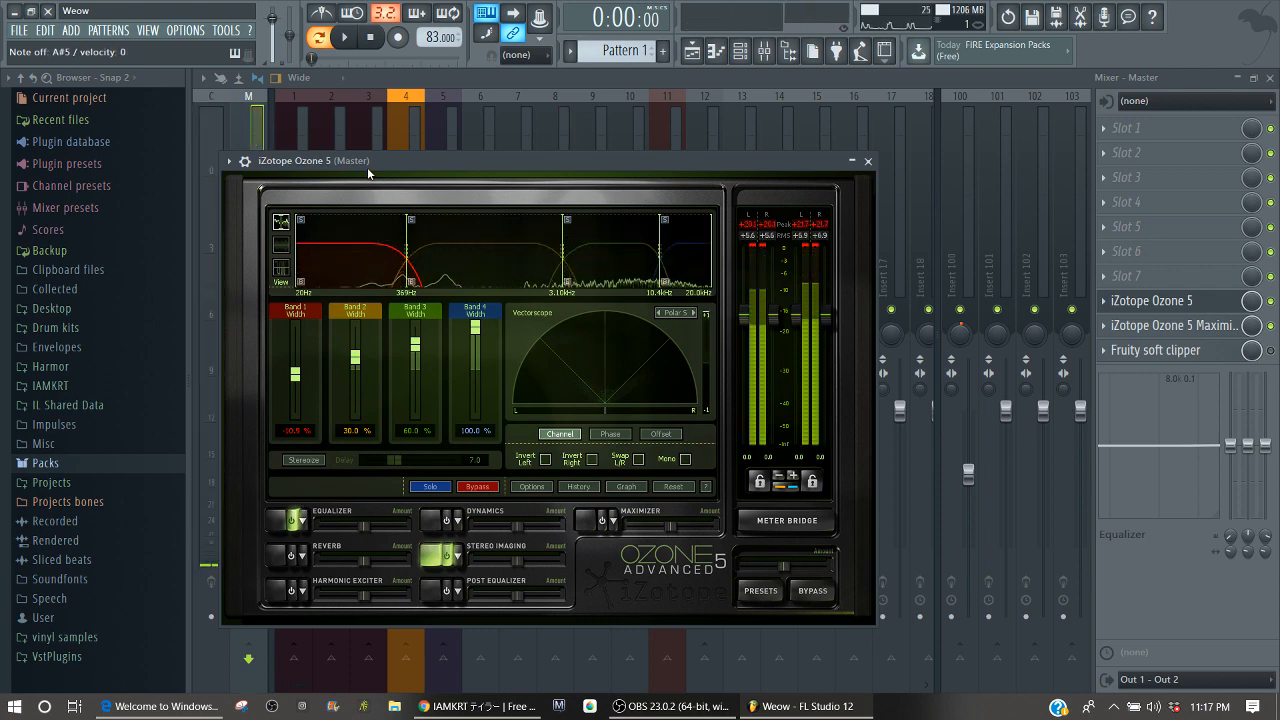
pyautogui.click(868, 161)
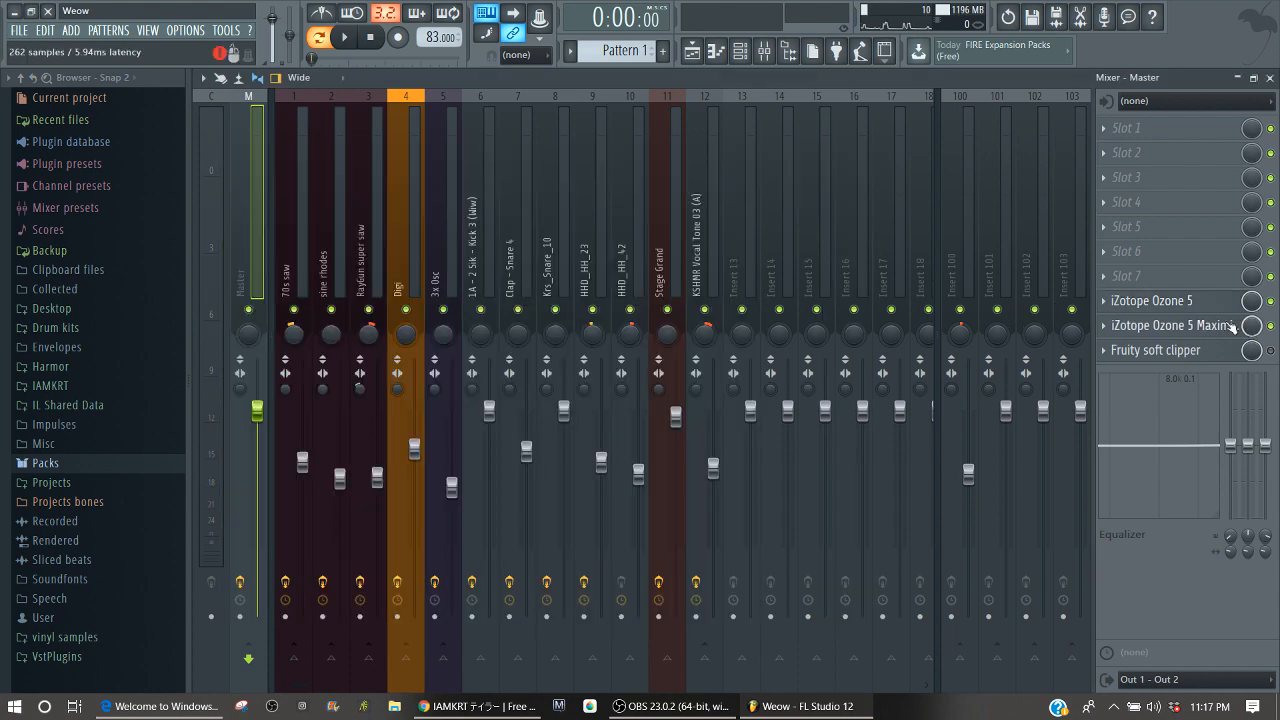
# Open iZotope Ozone 5 Maximizer on the Master track and examine its settings while the beat plays.
pyautogui.click(1173, 334)
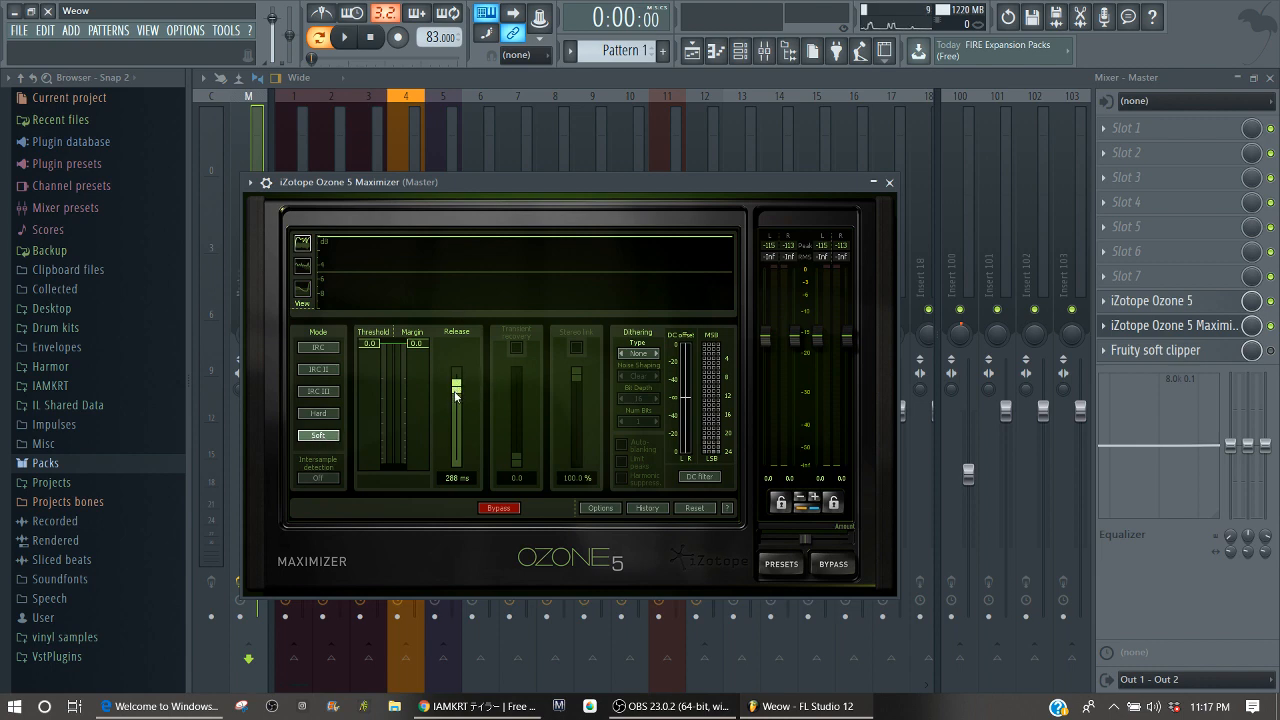
pyautogui.press('space')
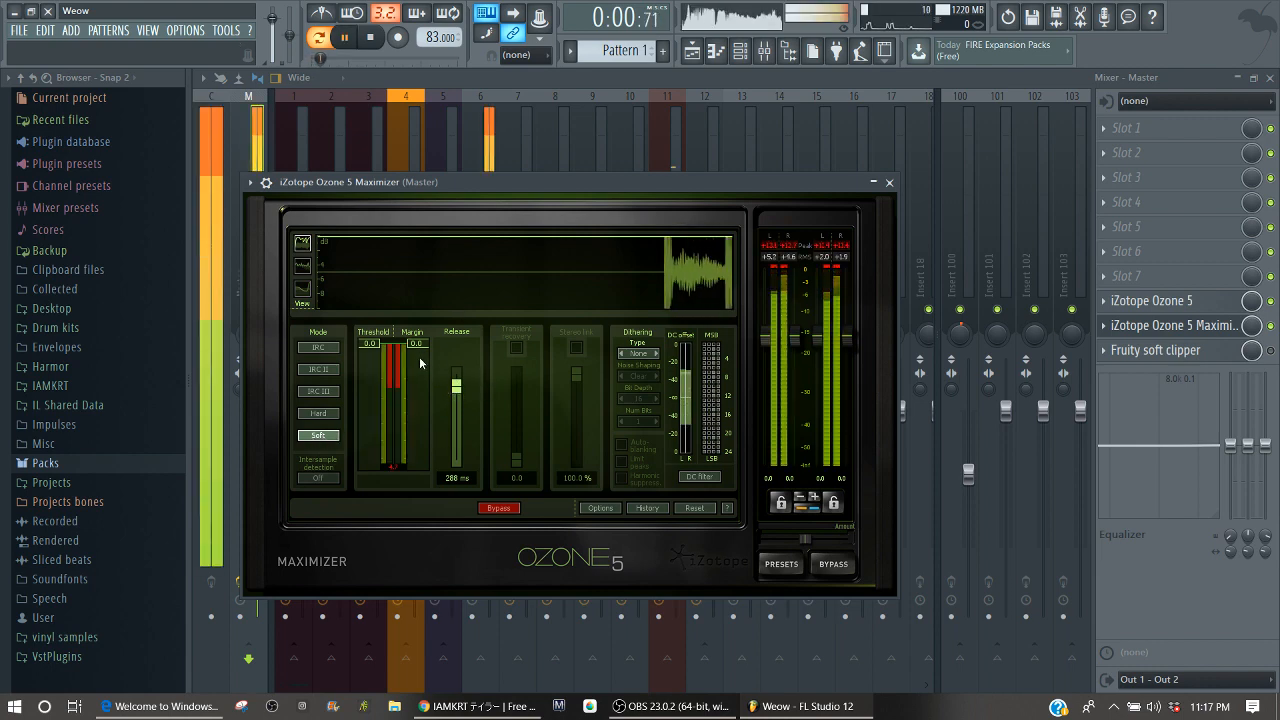
pyautogui.press('space')
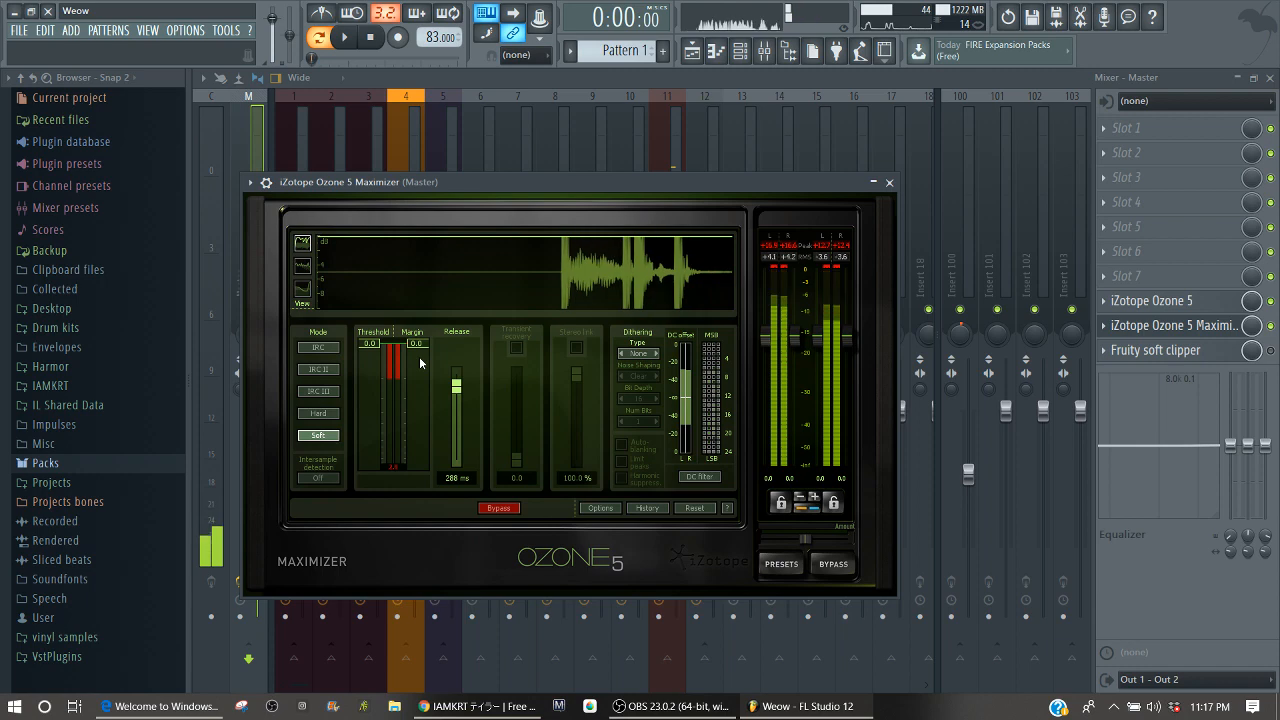
# Bypass the Ozone 5 Maximizer on the Master, compare the beat with and without it, and leave it re-enabled.
pyautogui.click(1271, 327)
pyautogui.press('space')
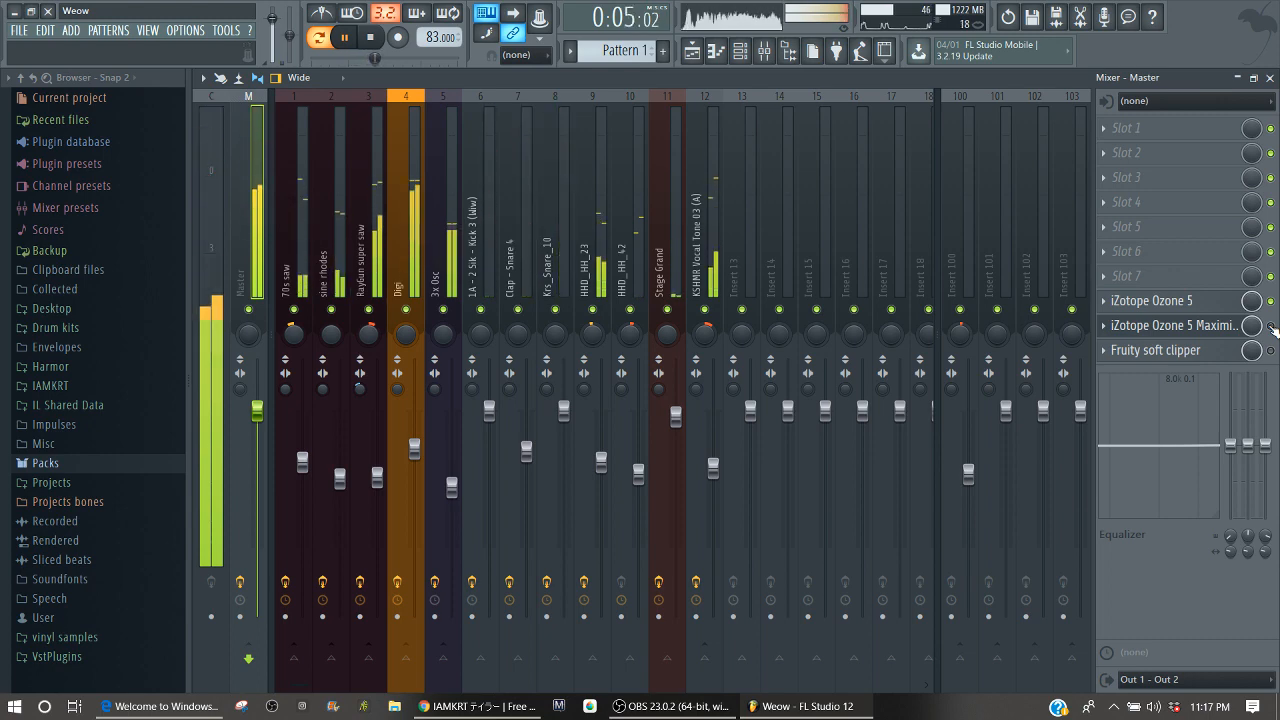
pyautogui.press('space')
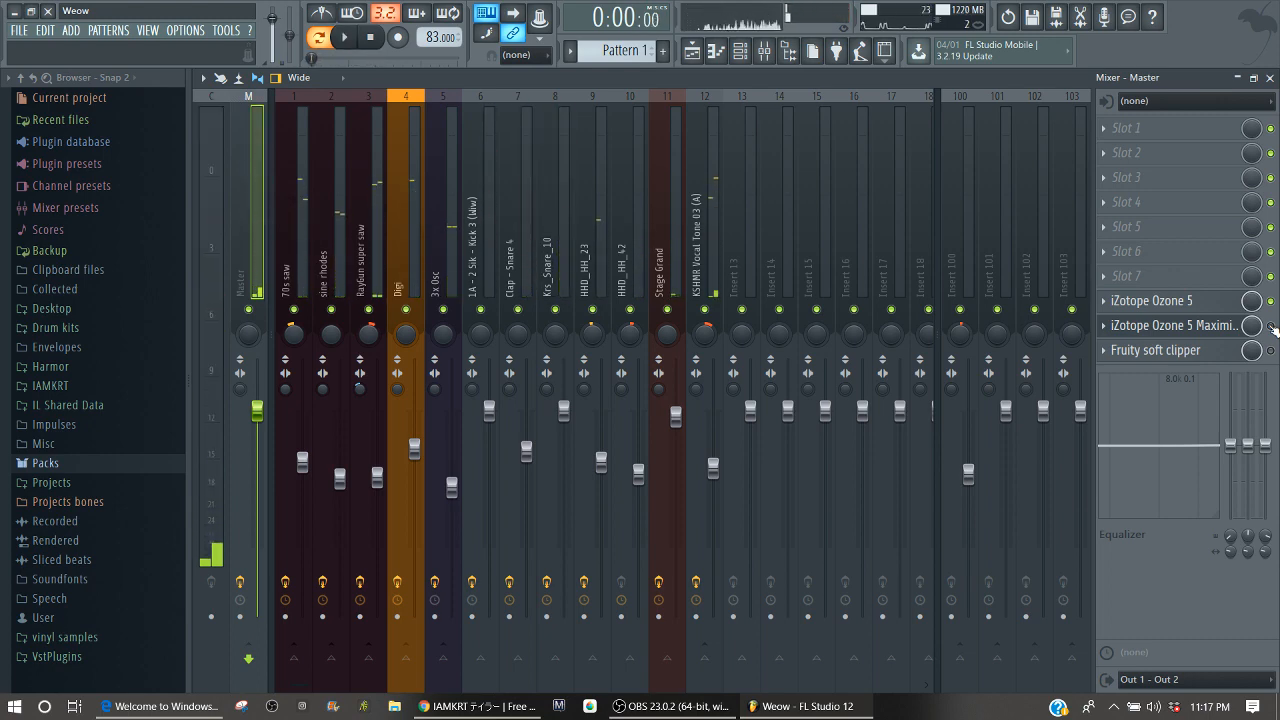
pyautogui.press('space')
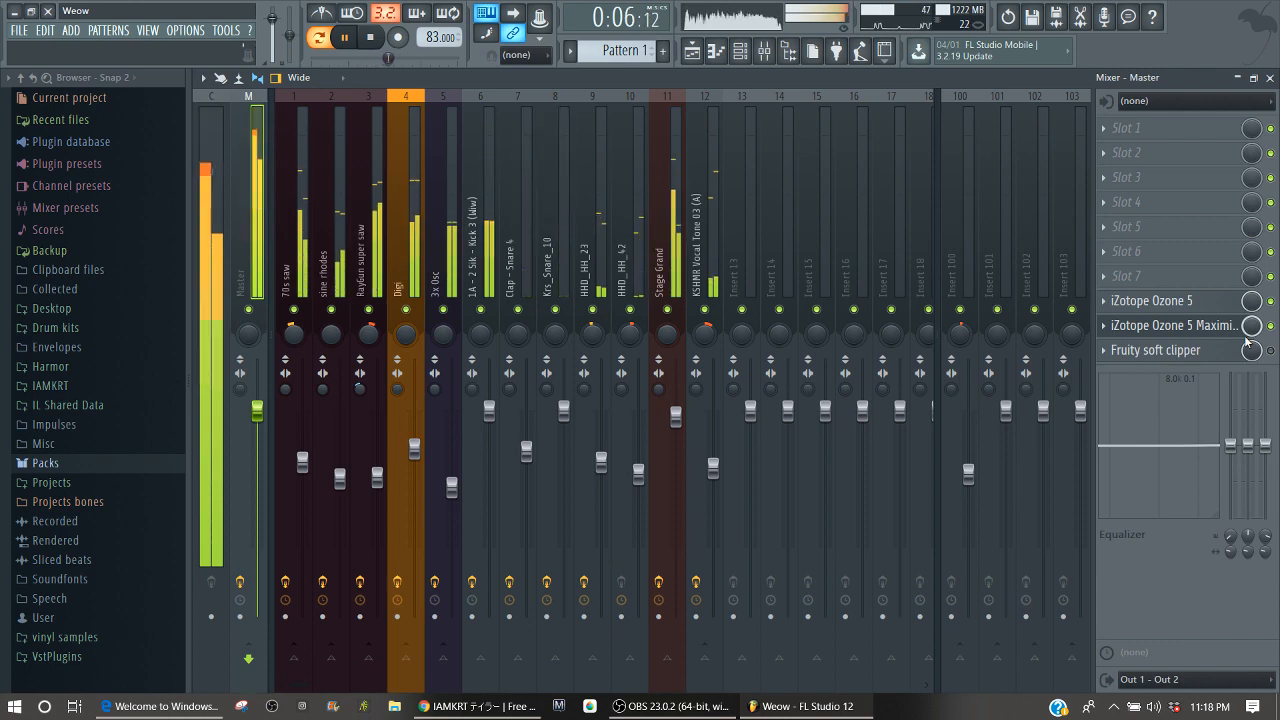
pyautogui.press('space')
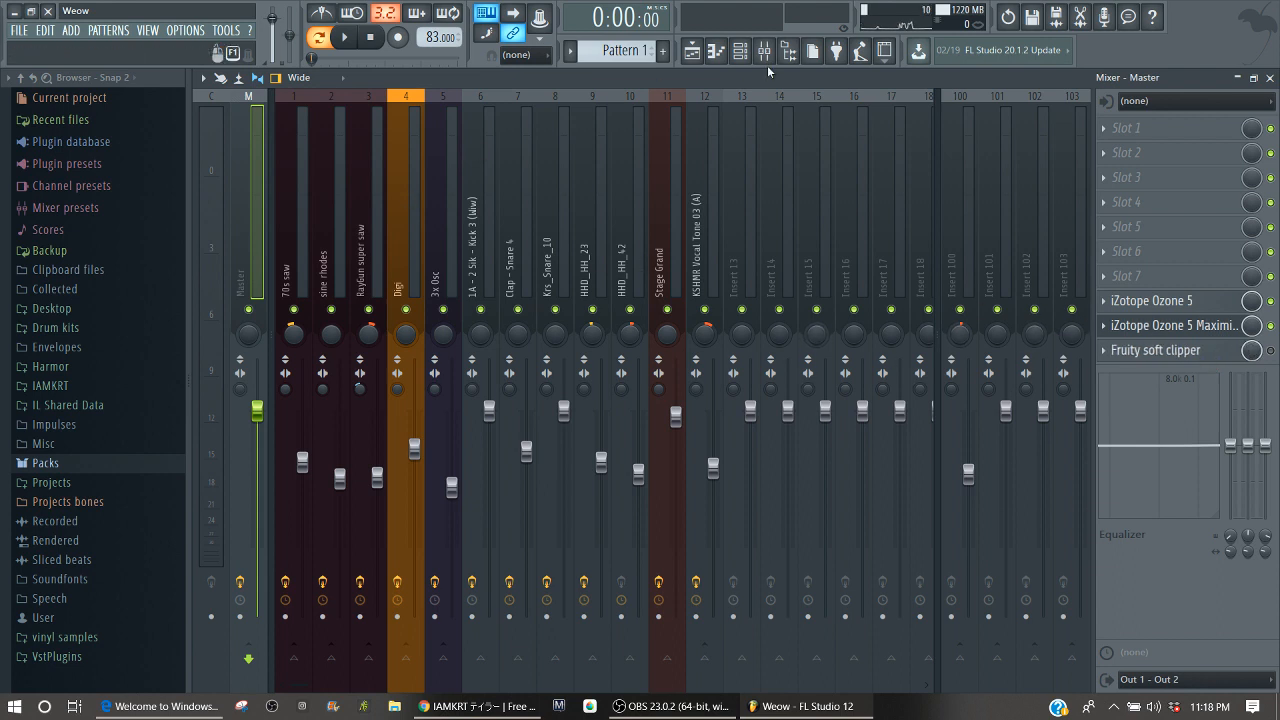
# Close the mixer and the remaining plugin window, and hide the channel rack.
pyautogui.click(1270, 77)
pyautogui.click(889, 182)
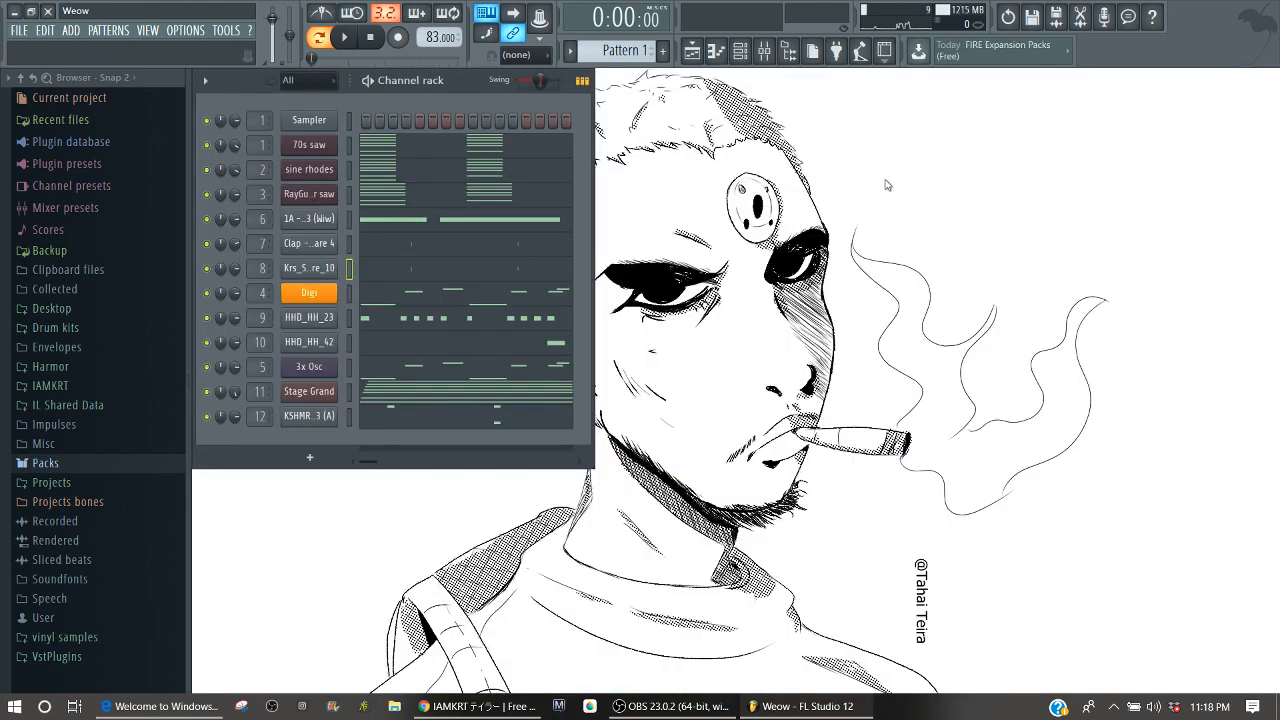
pyautogui.moveTo(464, 87); pyautogui.dragTo(706, 233)
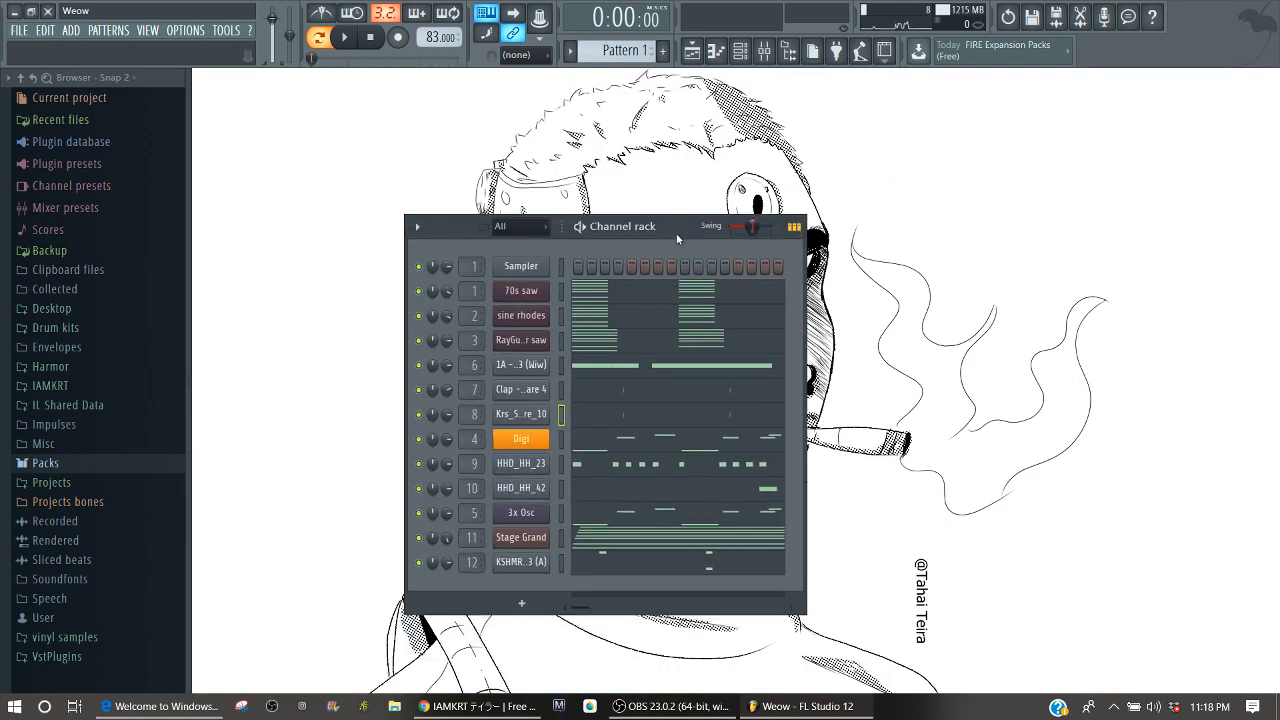
pyautogui.click(764, 51)
pyautogui.click(764, 51)
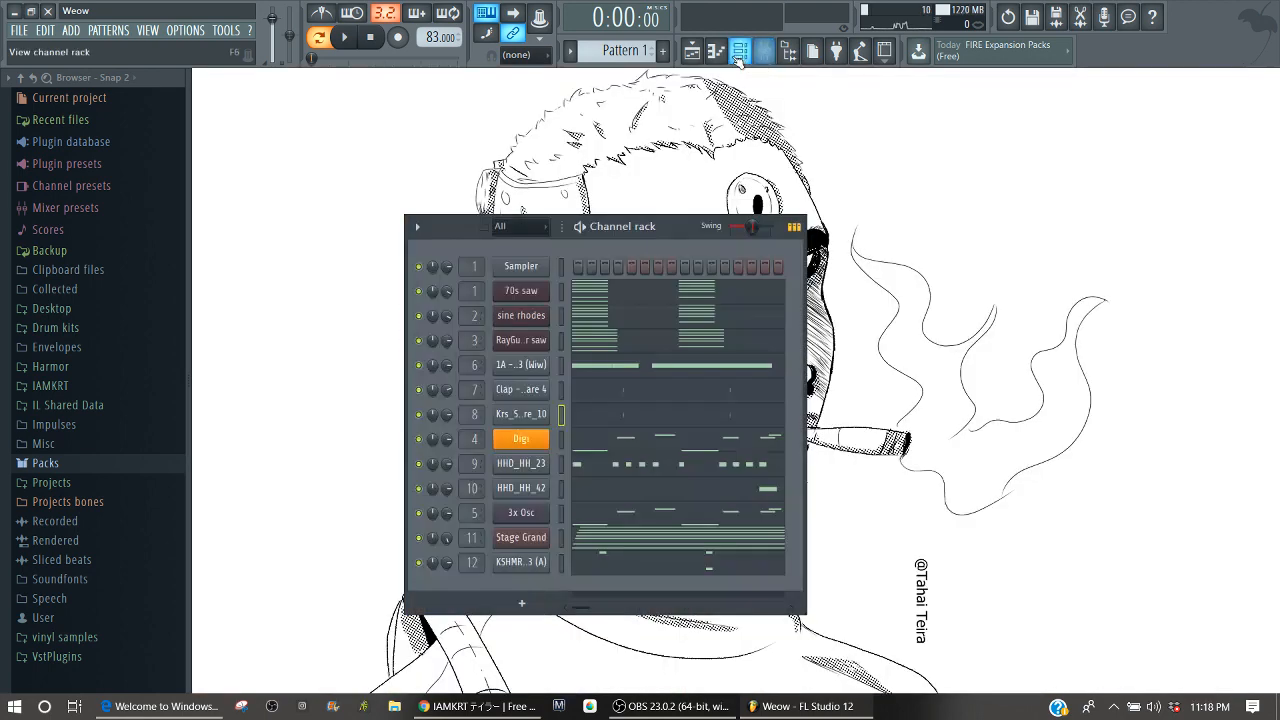
pyautogui.click(740, 51)
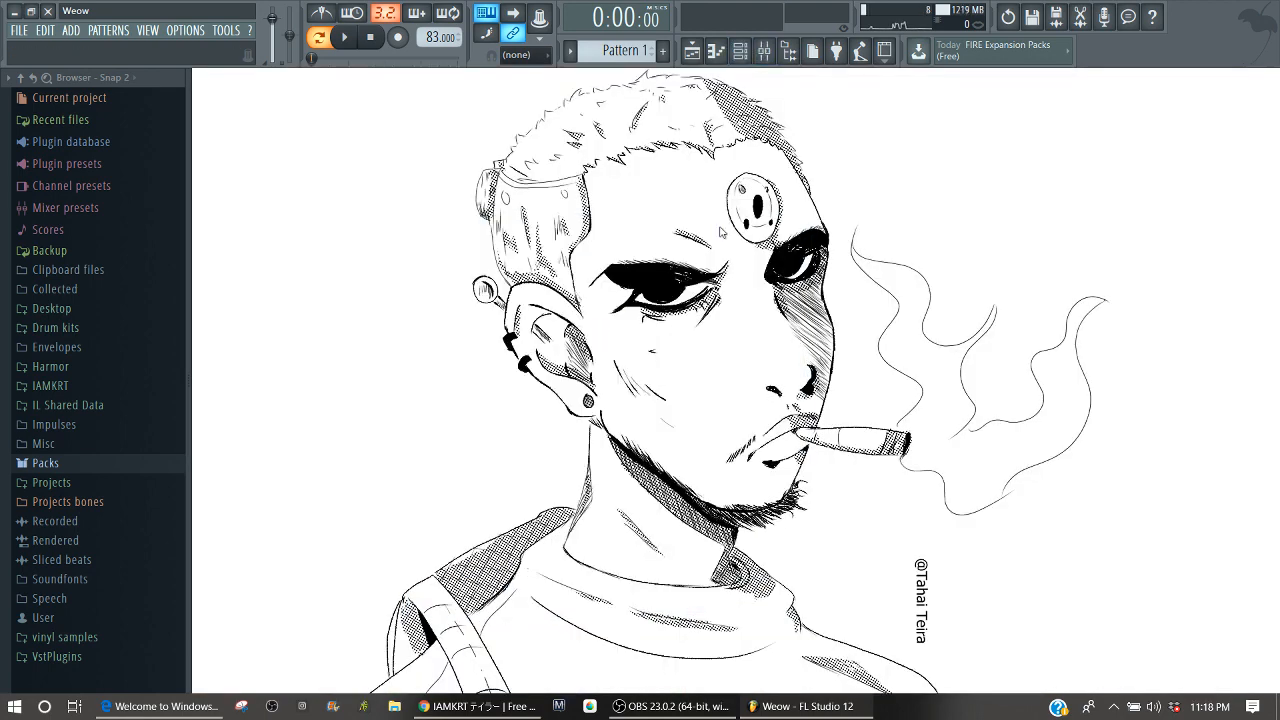
# Play the finished beat once more, stop playback and switch to OBS.
pyautogui.press('space')
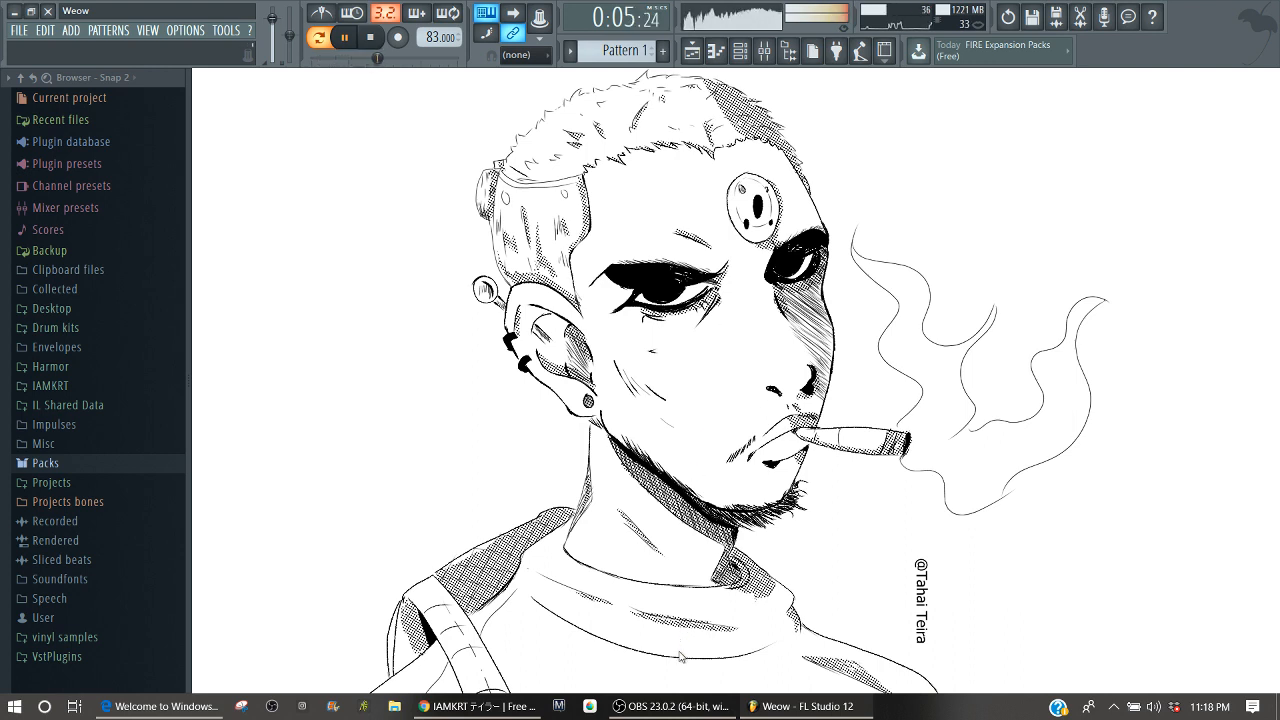
pyautogui.press('space')
pyautogui.click(672, 706)
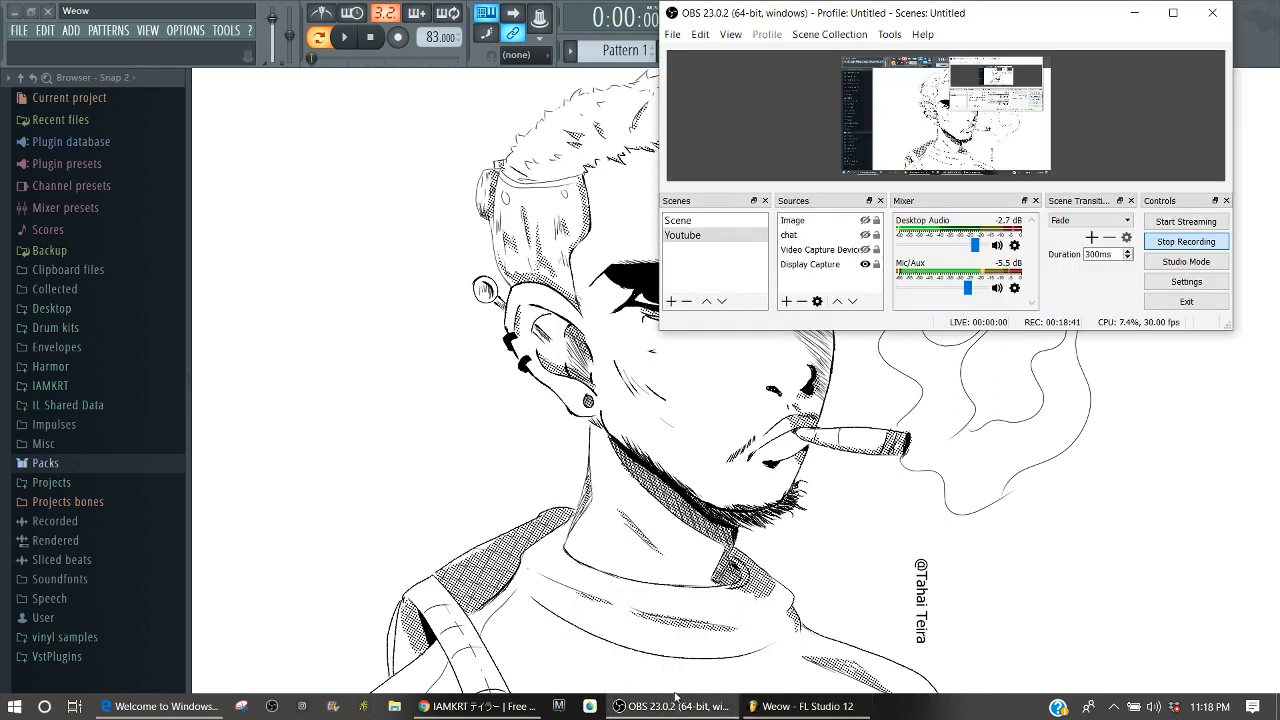